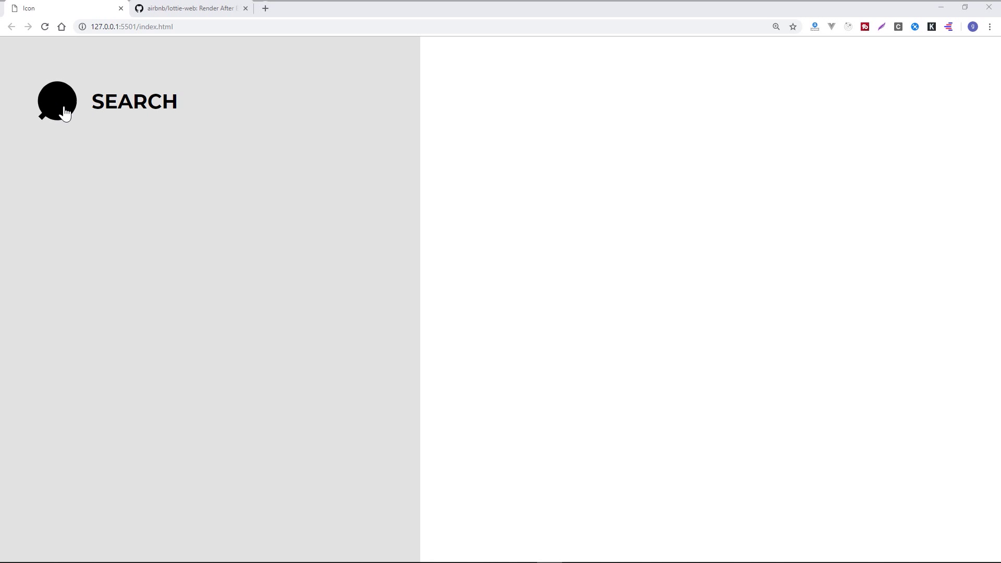
Open the airbnb/lottie-web repository page and look through the README's animation examples down to the plugin installation section.
click(219, 8)
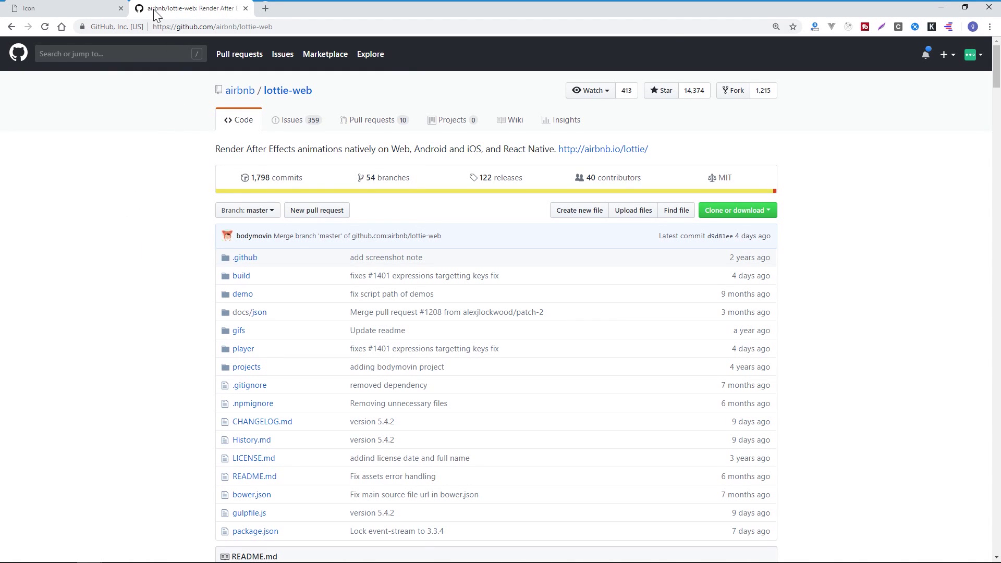
scroll(190, 379, down, 10)
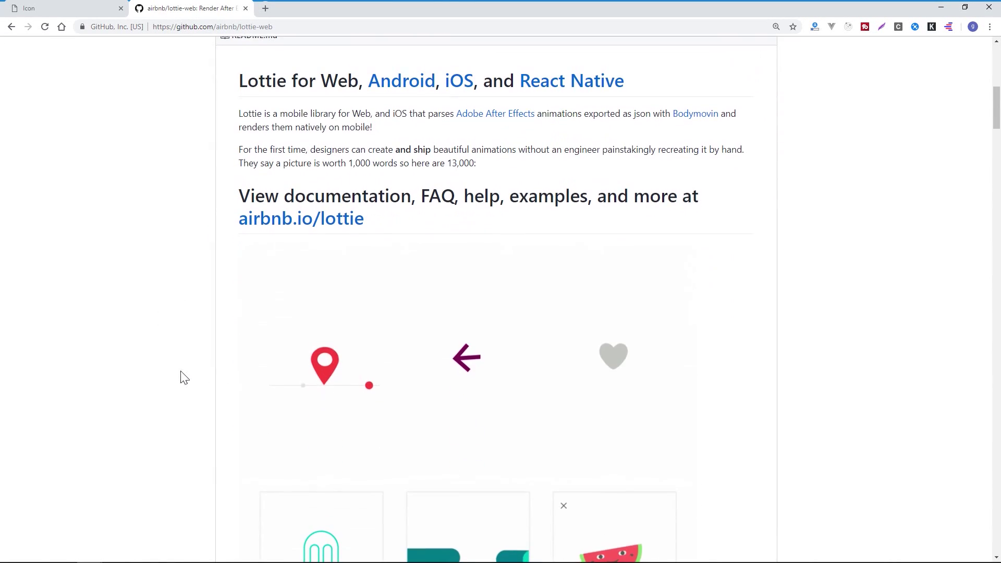
scroll(155, 367, down, 6)
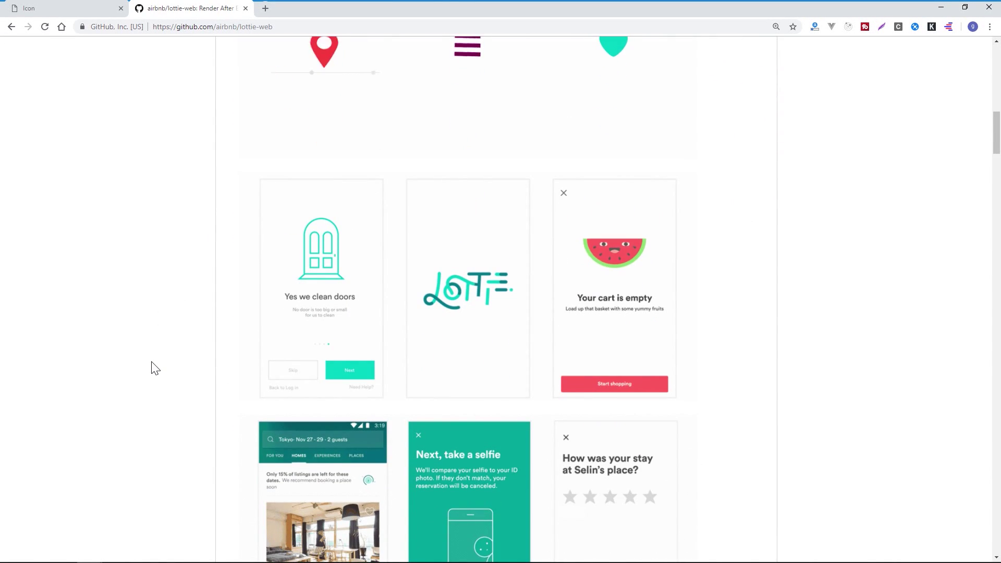
scroll(154, 367, down, 4)
scroll(155, 368, down, 4)
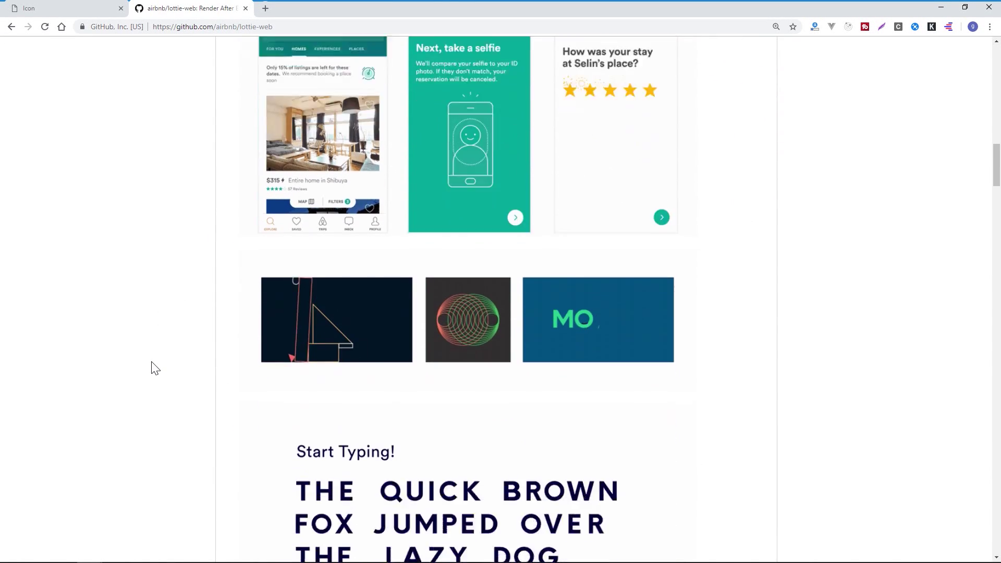
scroll(155, 367, down, 11)
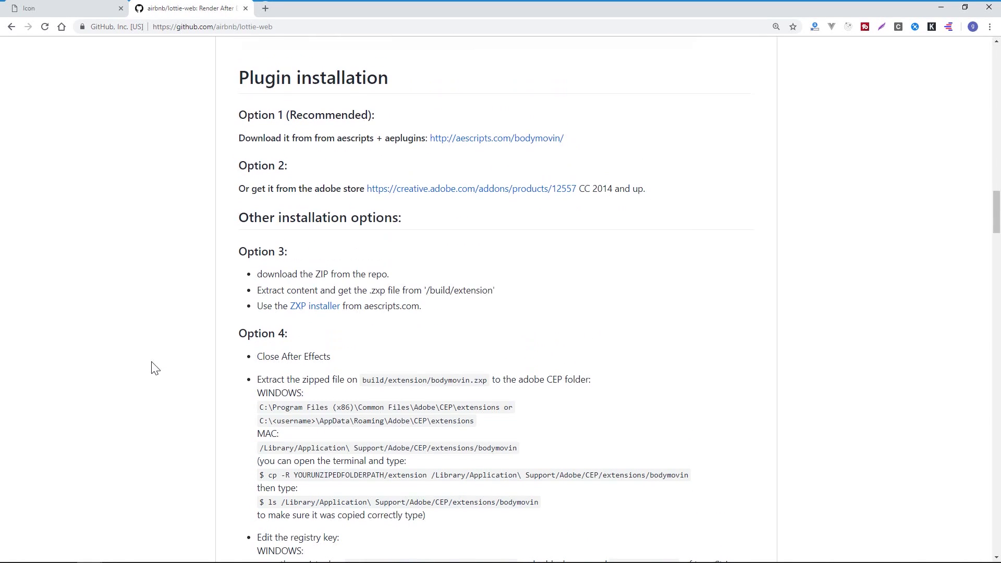
drag(245, 83, 490, 351)
click(559, 362)
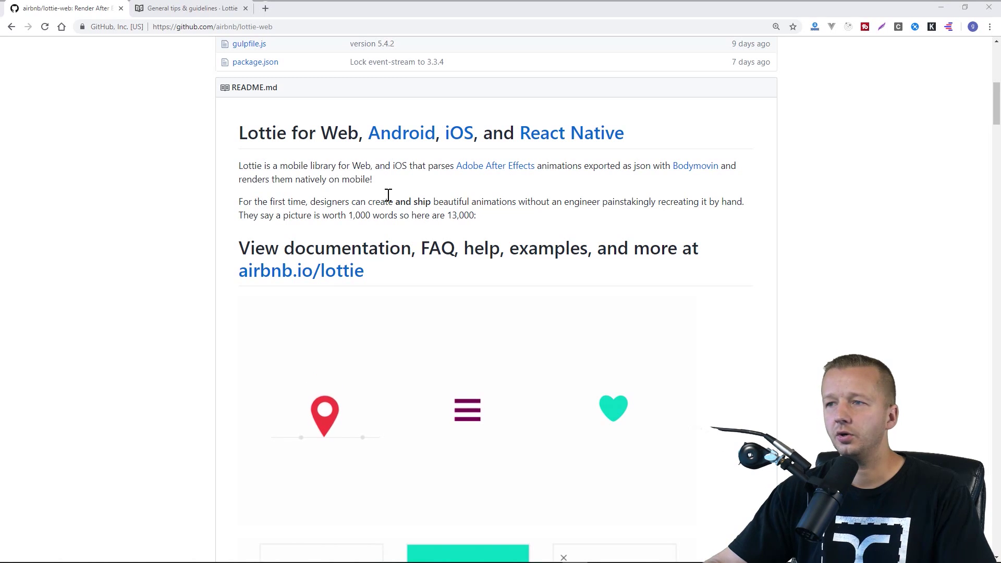
Review the lottie-web repository from its file list through the sample animations to the Bodymovin plugin installation options.
click(333, 217)
scroll(334, 219, up, 9)
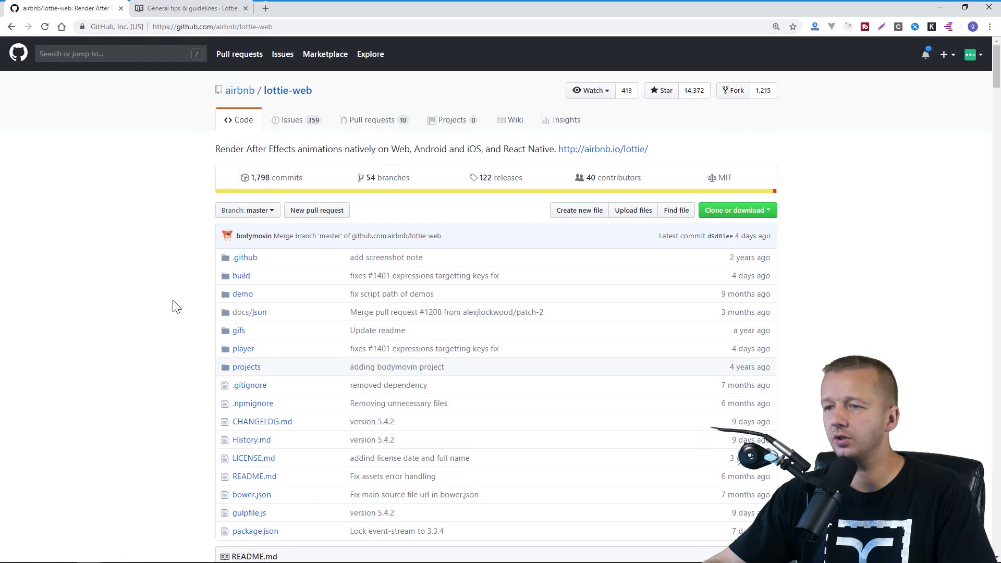
scroll(174, 306, down, 12)
scroll(176, 306, down, 14)
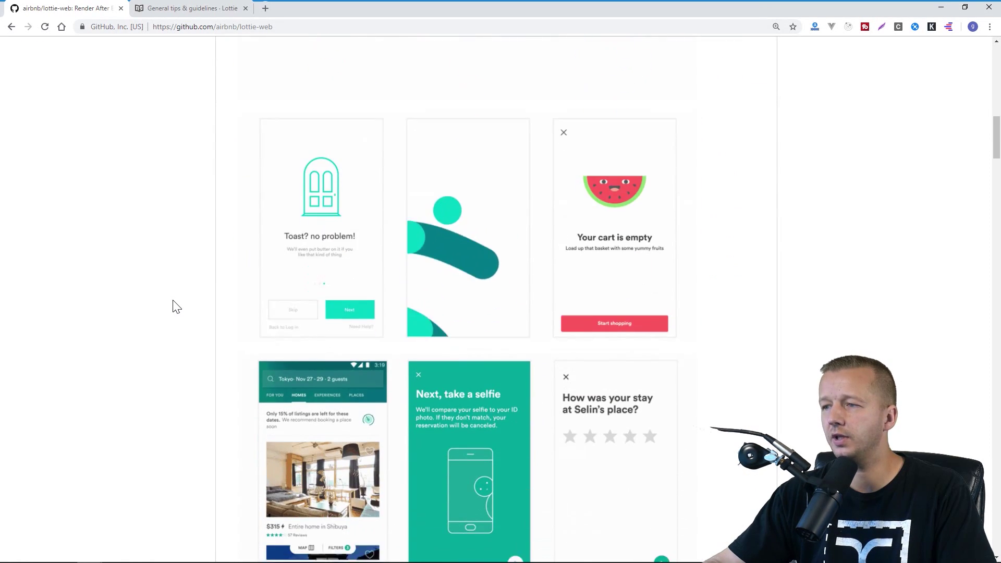
scroll(176, 306, down, 6)
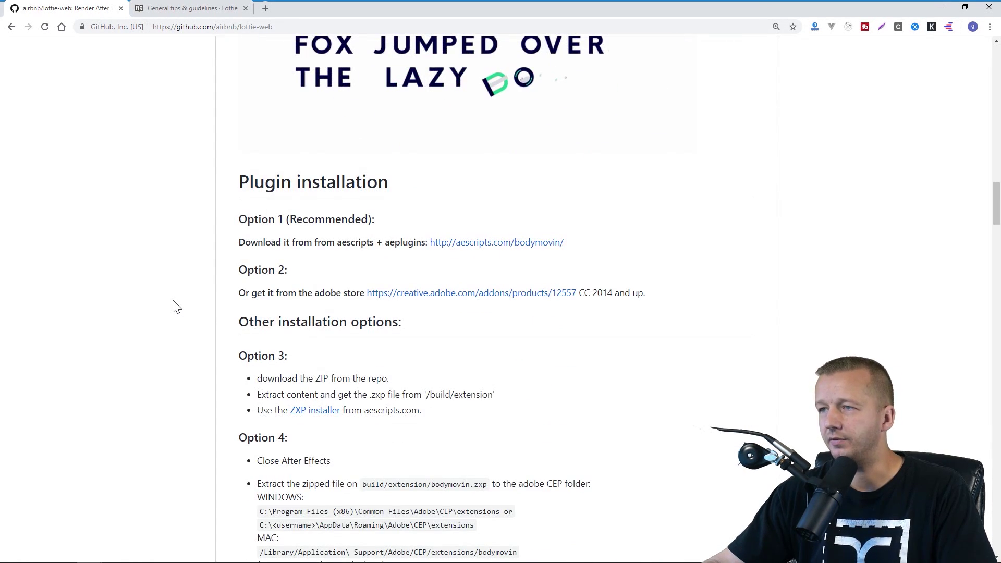
scroll(258, 253, up, 11)
scroll(190, 280, down, 14)
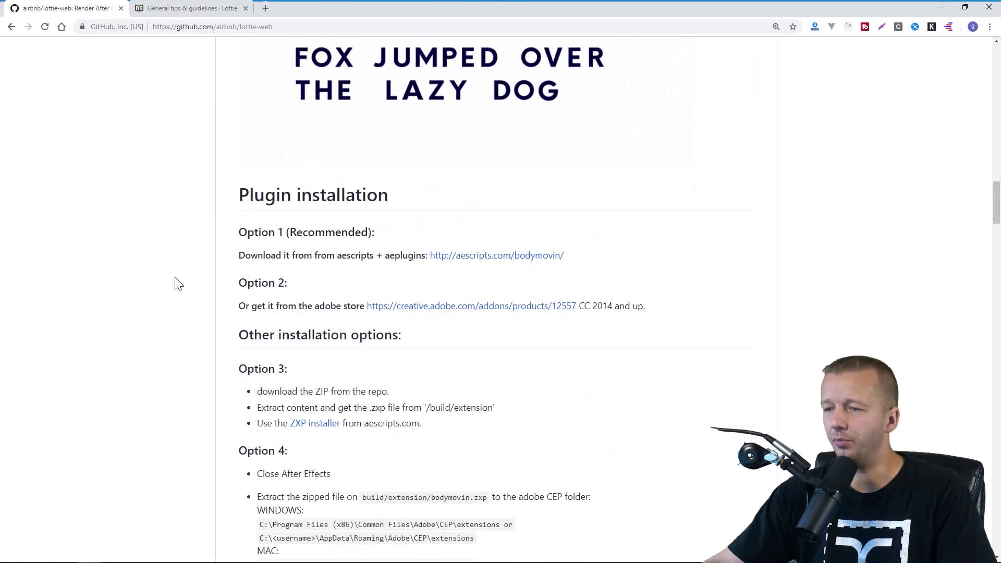
scroll(178, 284, up, 2)
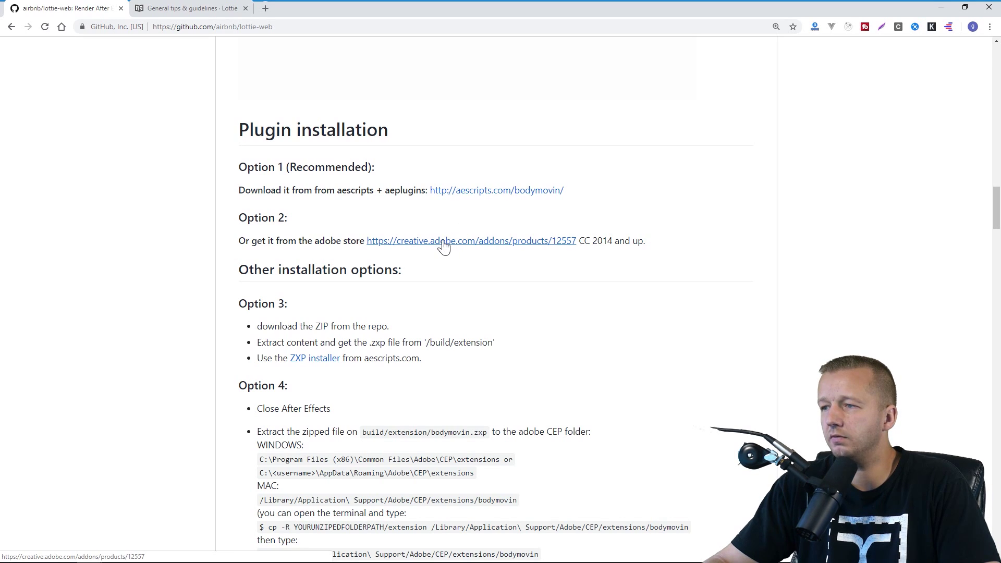
Open the Adobe store link for Bodymovin in a separate tab, inspect the extension's page, and close it.
right_click(459, 249)
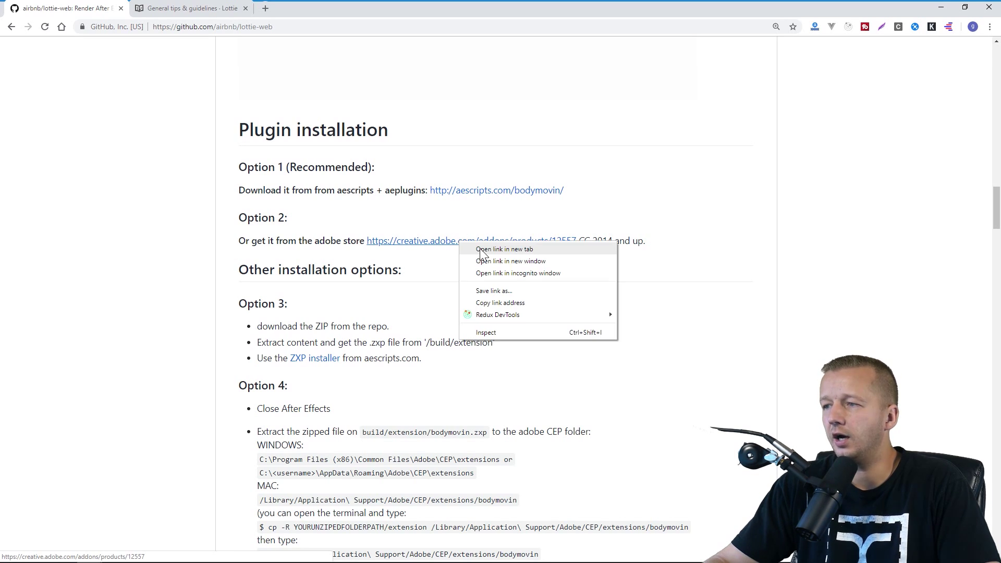
click(483, 249)
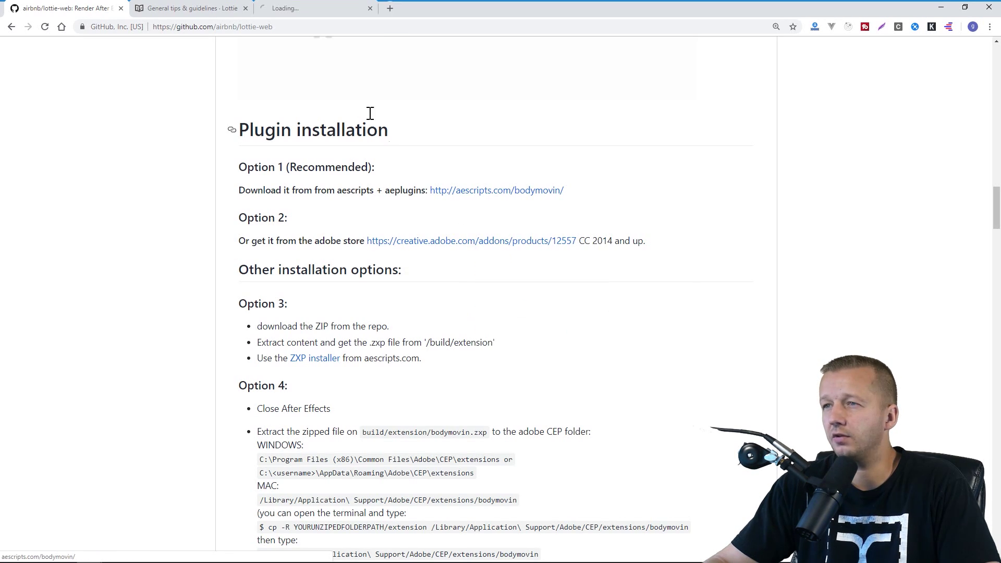
click(299, 8)
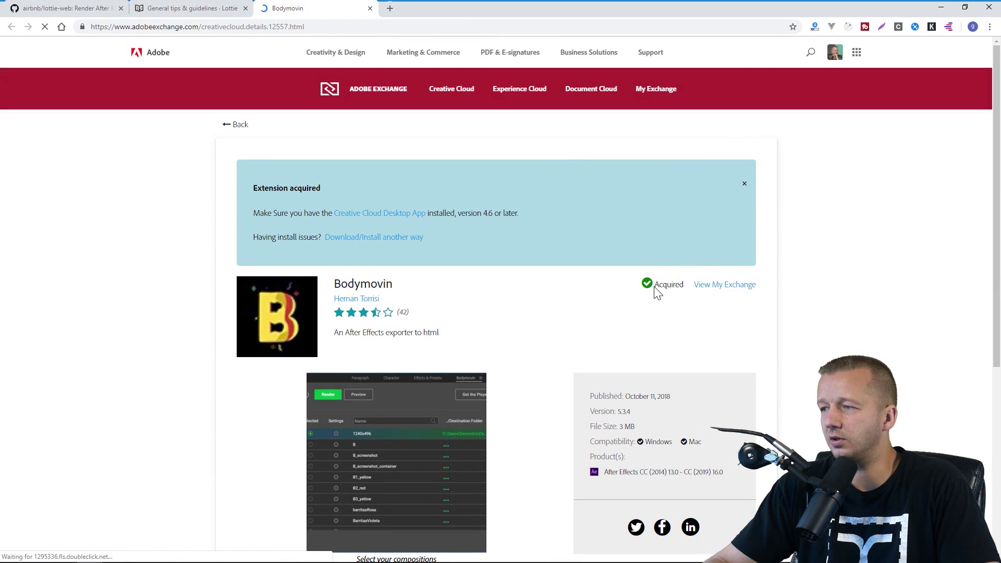
scroll(653, 286, down, 2)
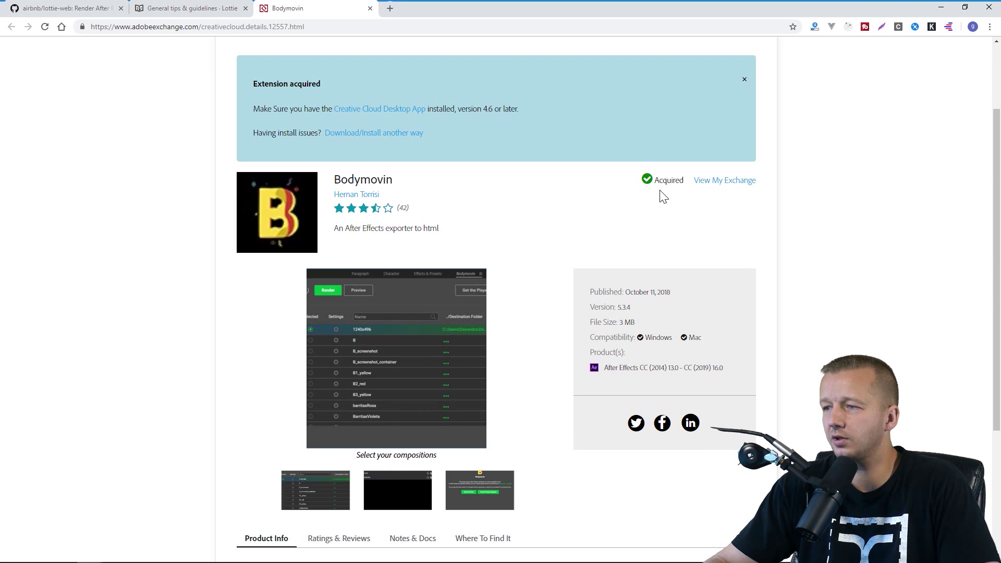
click(369, 8)
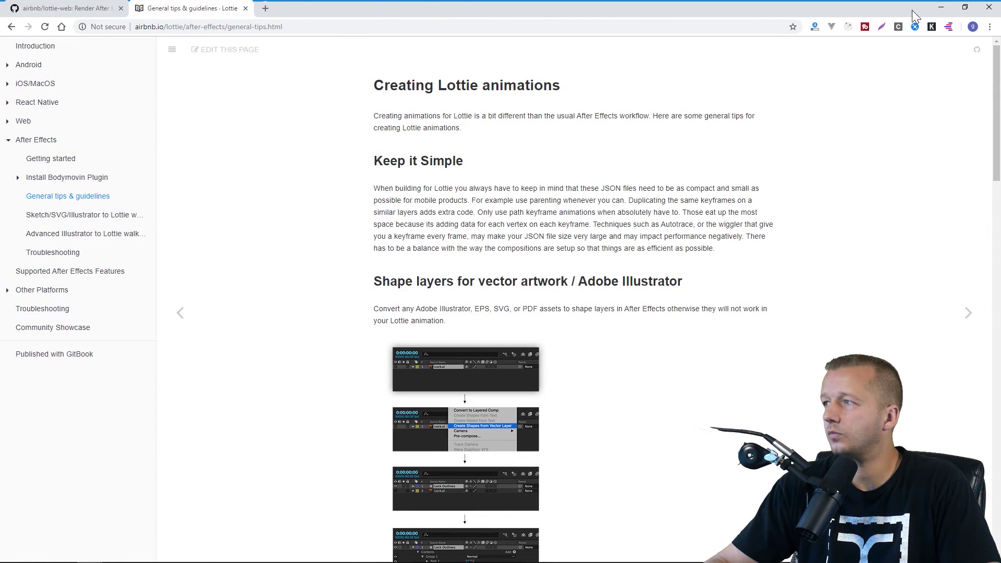
Switch to After Effects and start a new empty project.
click(943, 8)
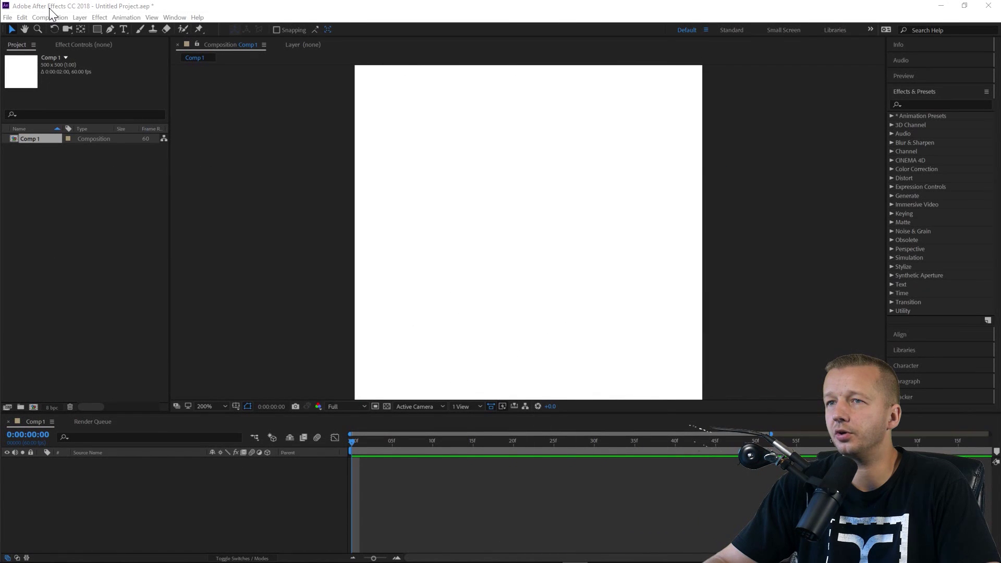
click(7, 17)
mouse_move(83, 29)
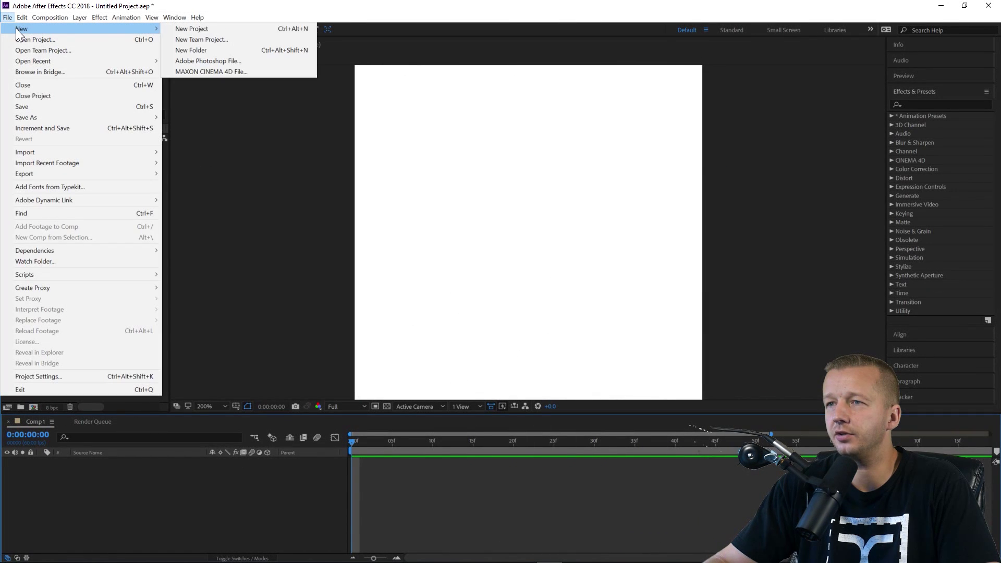
click(196, 29)
click(528, 298)
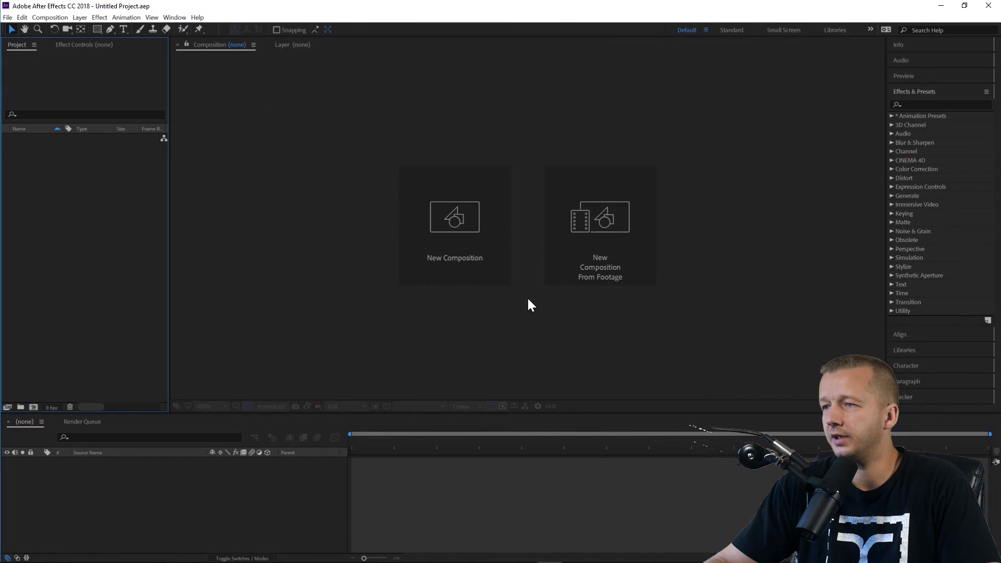
Check the After Effects extensions list for Bodymovin without launching it.
click(171, 18)
mouse_move(185, 67)
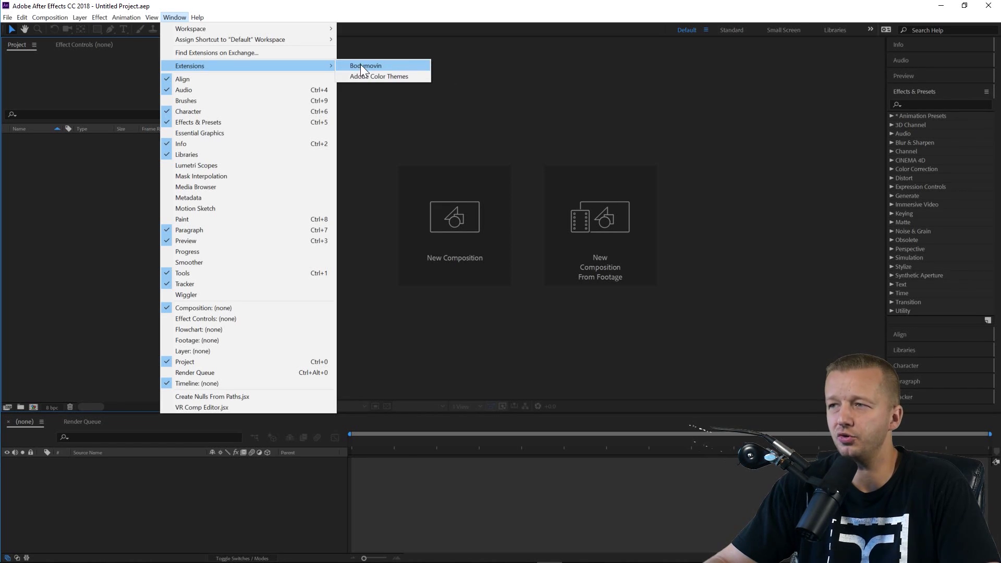
click(459, 76)
Create a 500 × 500 px composition at 60 fps with a 2-second duration and a white background.
click(458, 226)
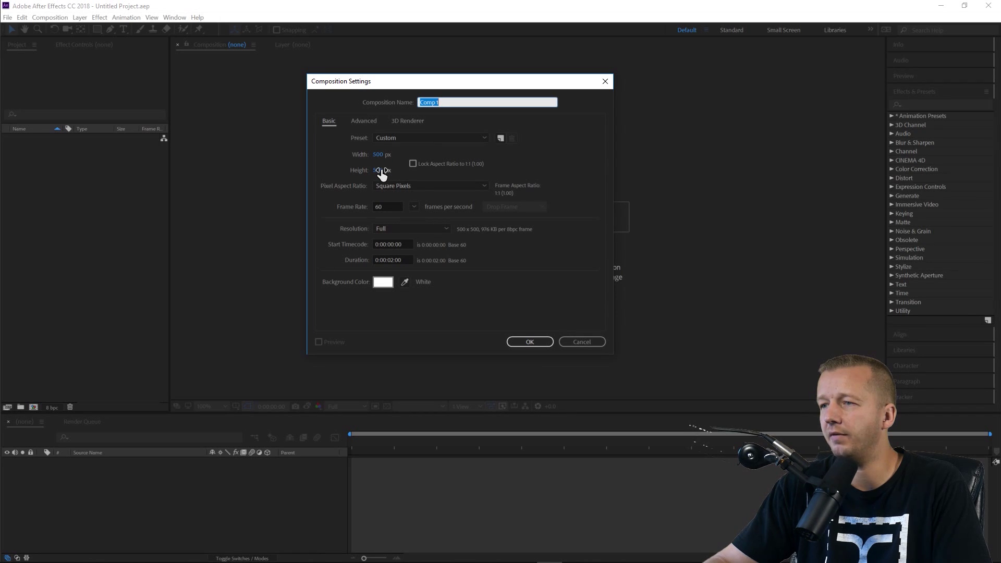
click(523, 343)
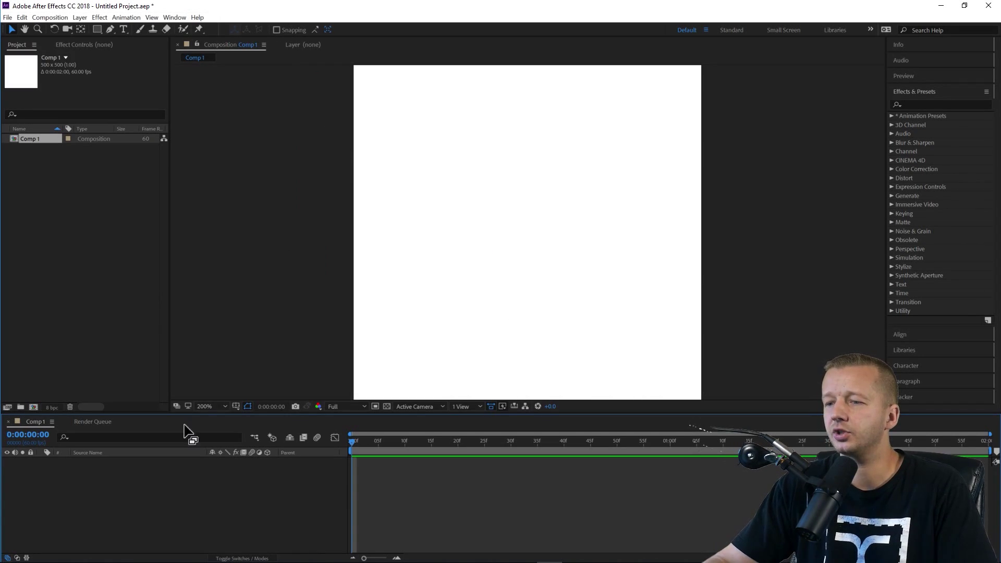
Switch to Chrome and examine the lottie-web README's documentation link and Lottie's general tips for building After Effects animations.
mouse_move(90, 552)
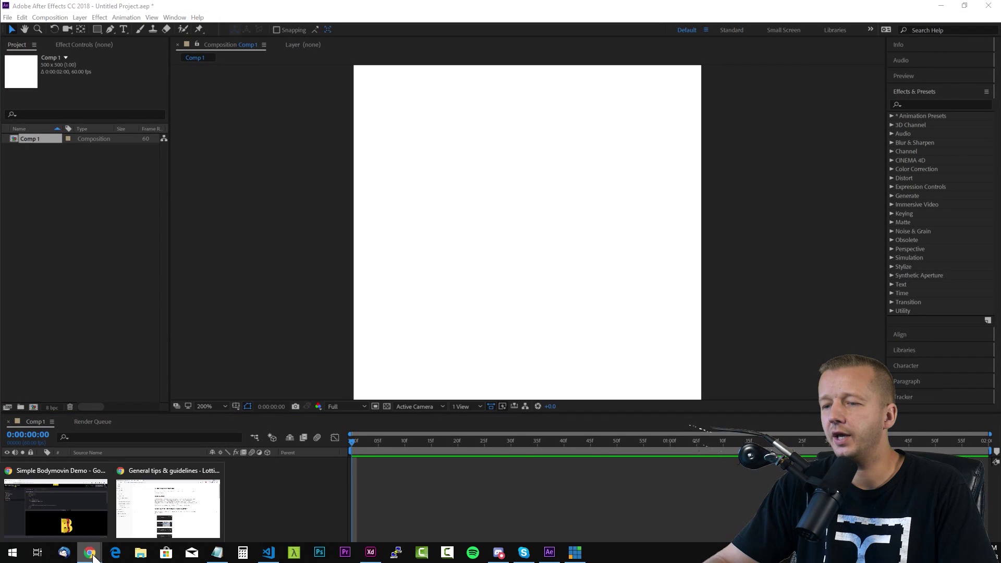
click(151, 511)
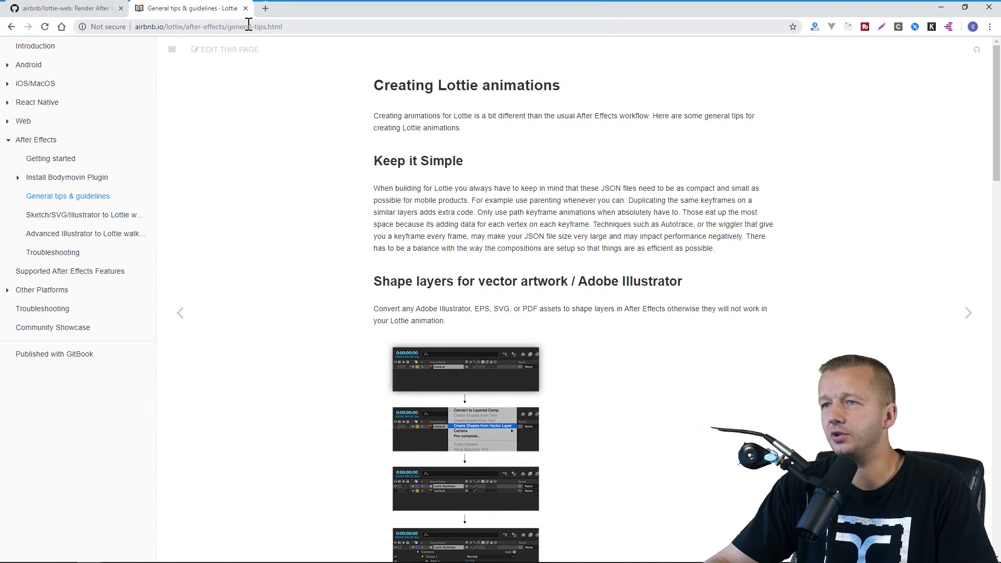
key(ctrl+shift+Tab)
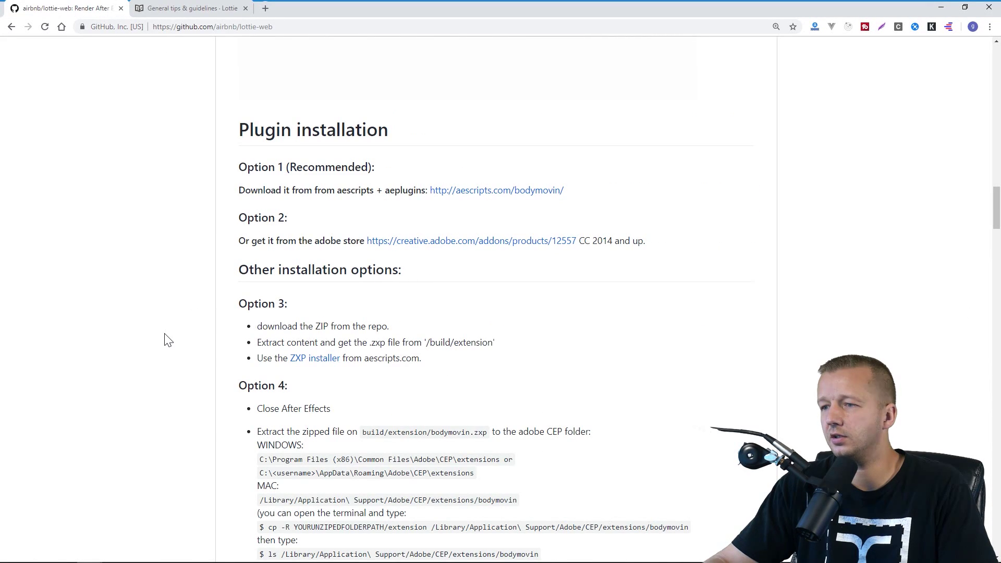
scroll(168, 339, up, 20)
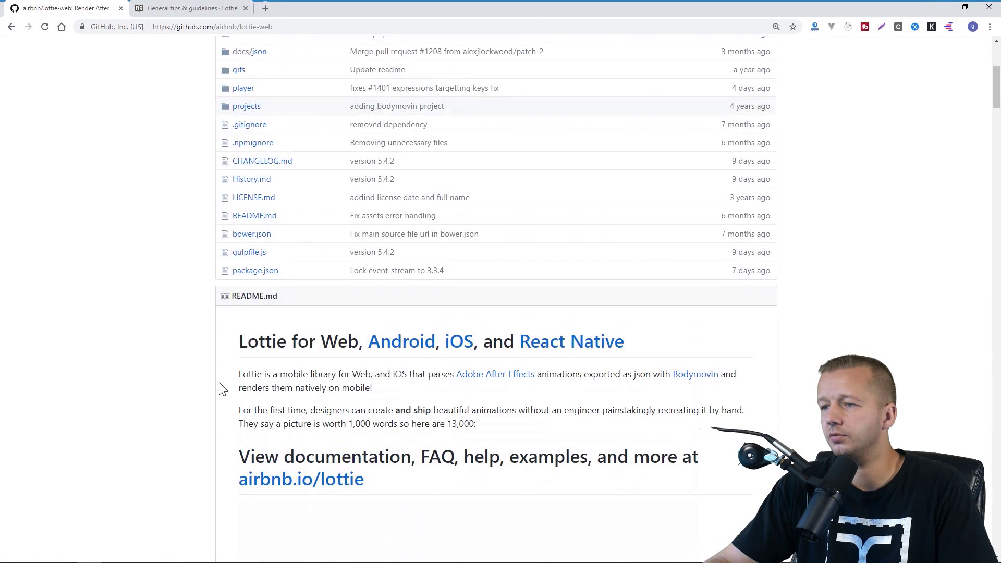
scroll(223, 388, down, 2)
click(190, 7)
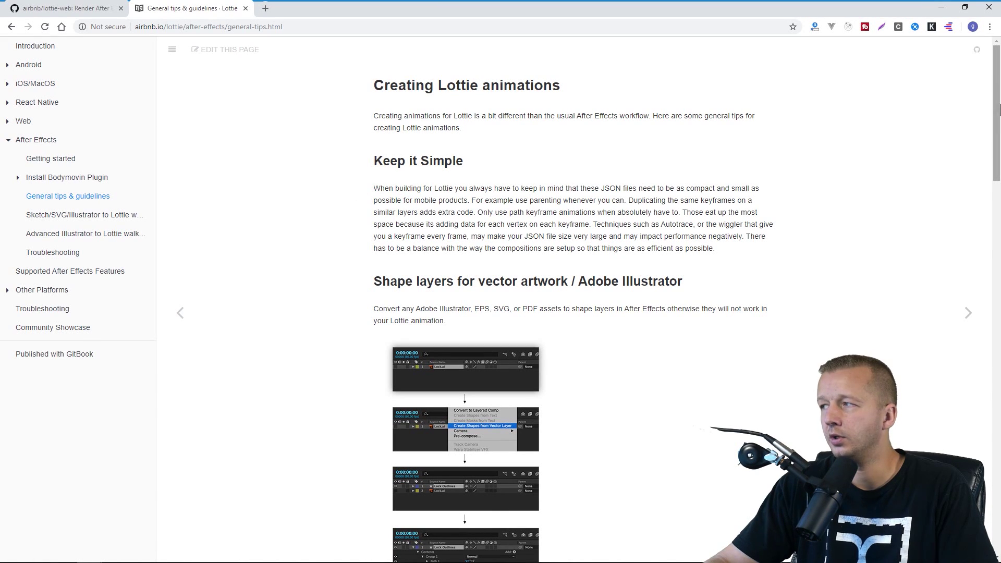
mouse_move(996, 84)
mouse_down()
mouse_move(976, 456)
mouse_move(998, 90)
mouse_up()
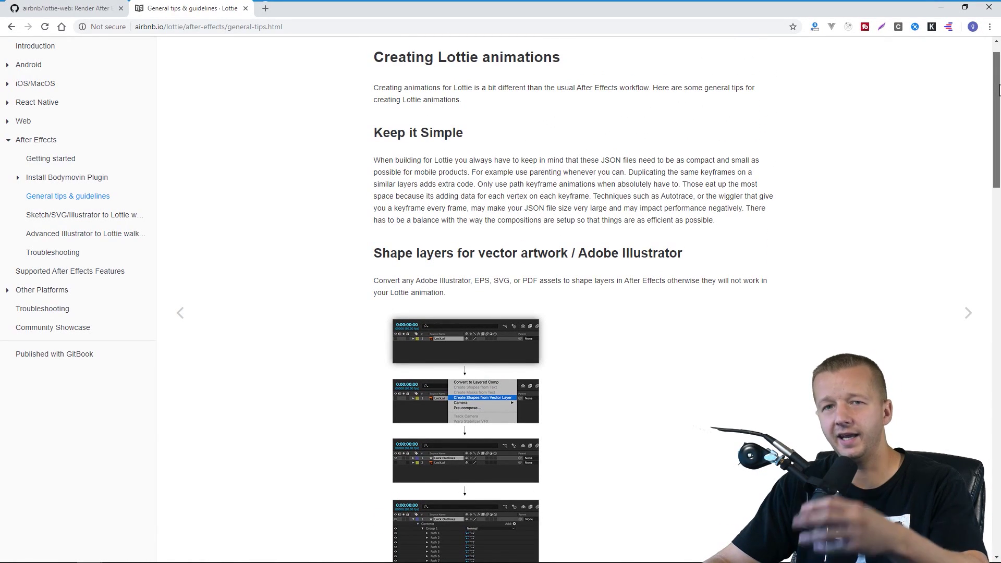
drag(998, 89, 998, 89)
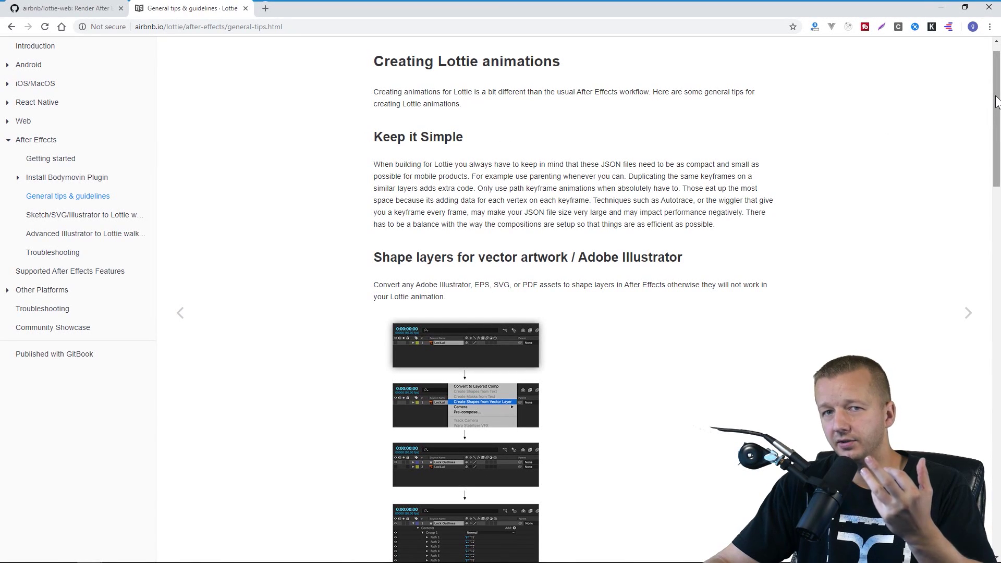
drag(996, 102, 997, 65)
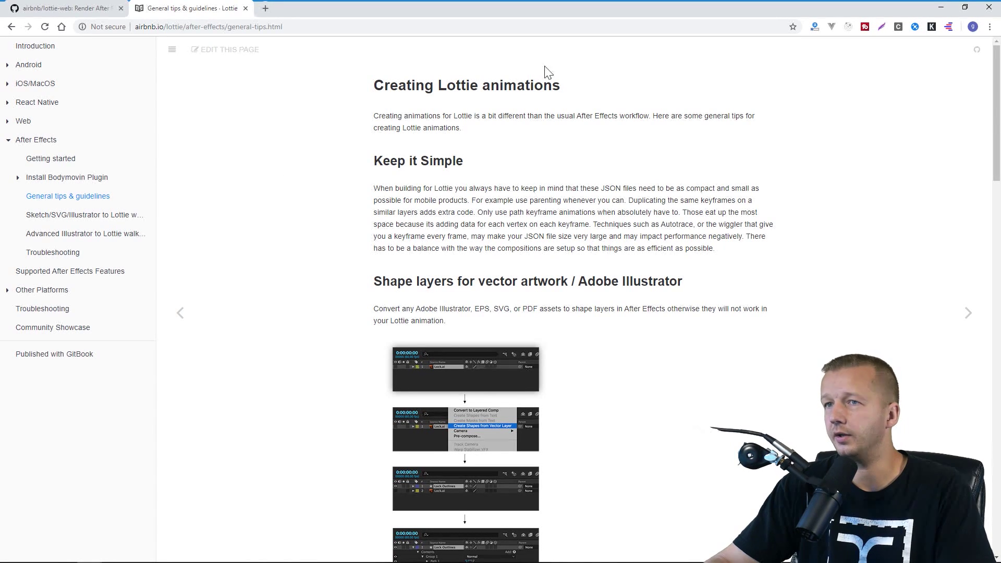
Switch to After Effects, draw a black-filled circle with the Ellipse tool in the composition, and set its stroke width to 0 px.
click(941, 7)
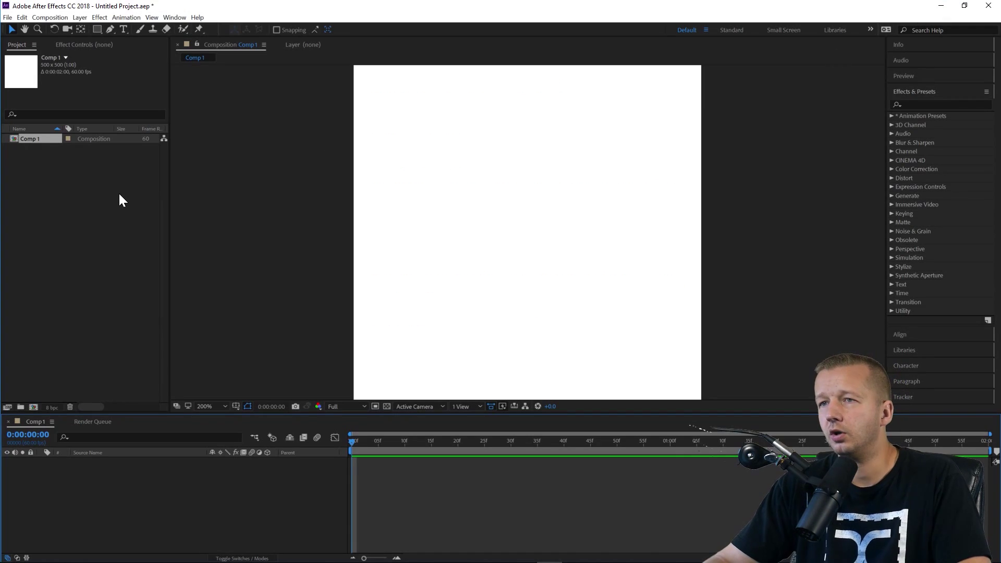
click(98, 29)
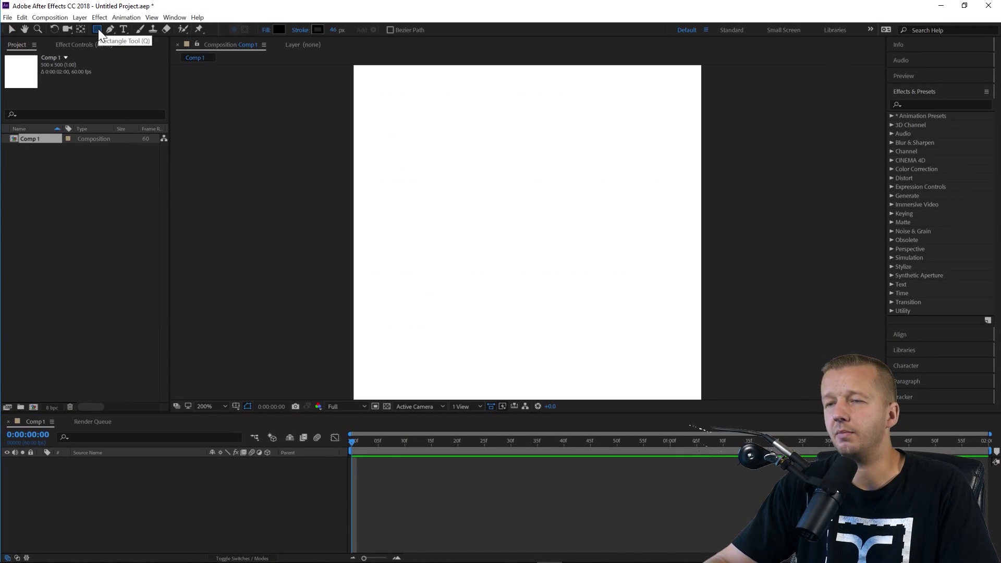
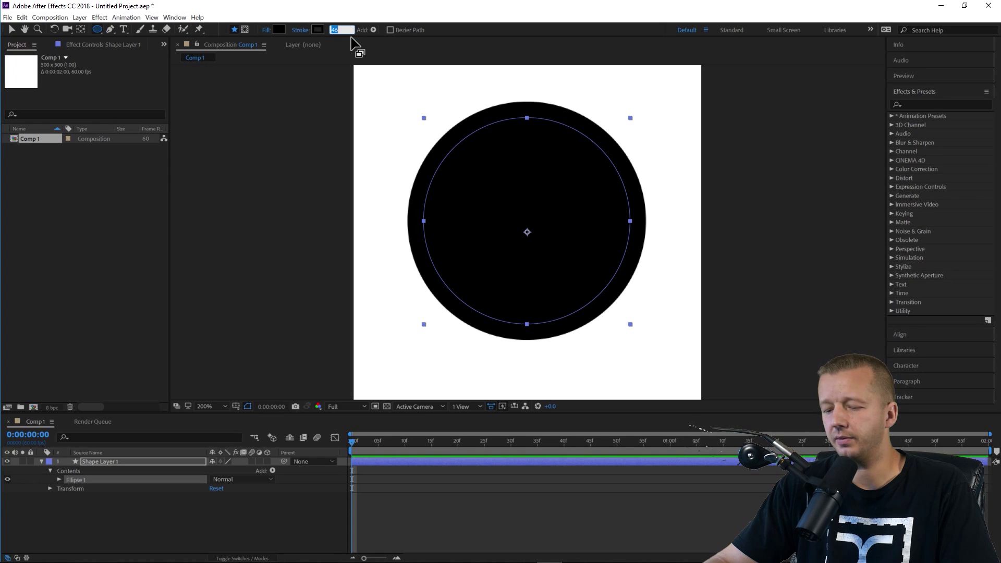
text(0)
key(Return)
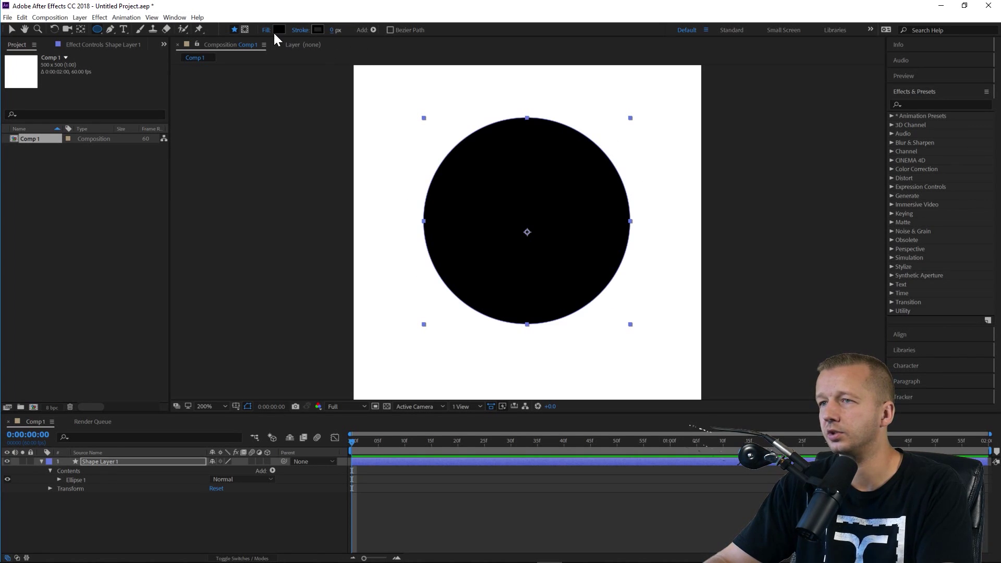
Move the black circle toward the upper-right area of the composition with the Selection tool.
click(11, 30)
drag(577, 197, 625, 166)
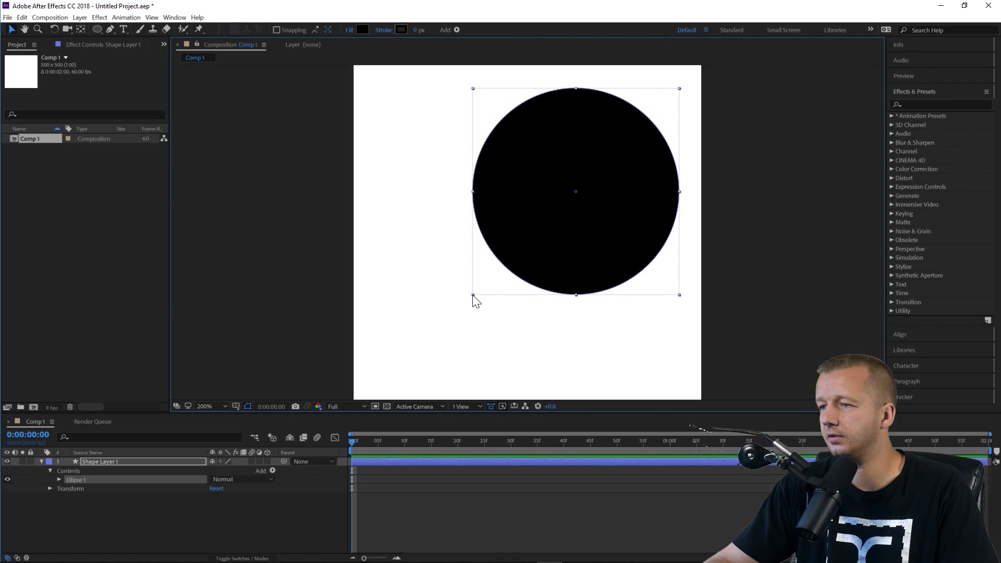
Enlarge the black circle slightly from its lower-left corner and reposition it in the upper-right area of the composition.
drag(473, 296, 458, 305)
drag(585, 192, 577, 200)
click(746, 193)
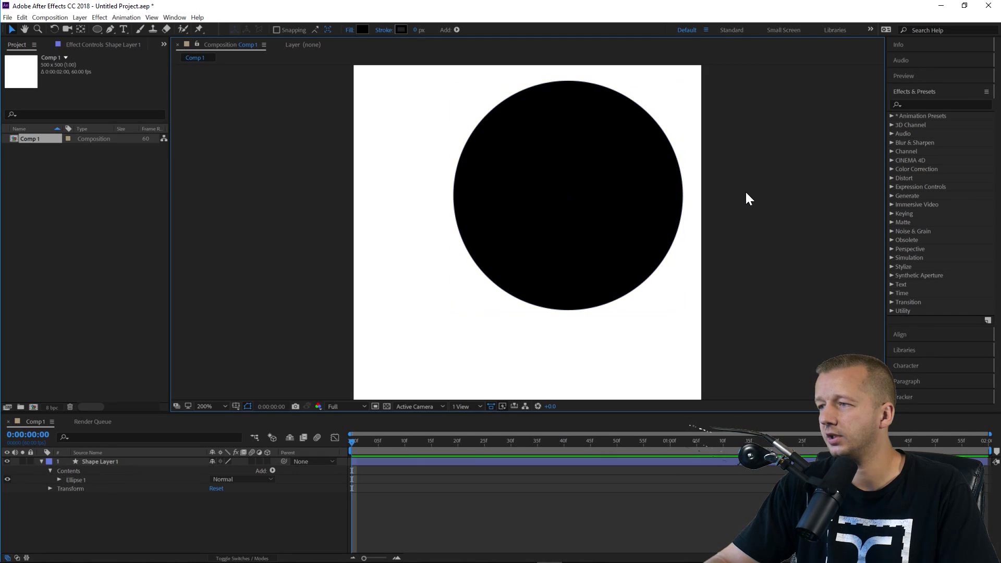
With the Pen tool, draw a straight diagonal line from the circle's lower-left edge toward the composition's lower-left corner on a new shape layer.
click(110, 30)
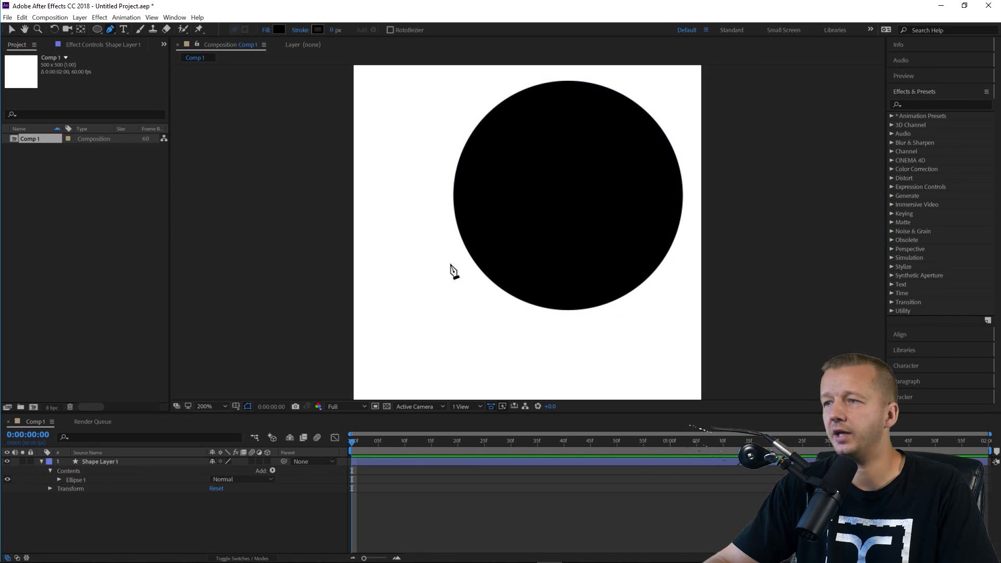
click(494, 274)
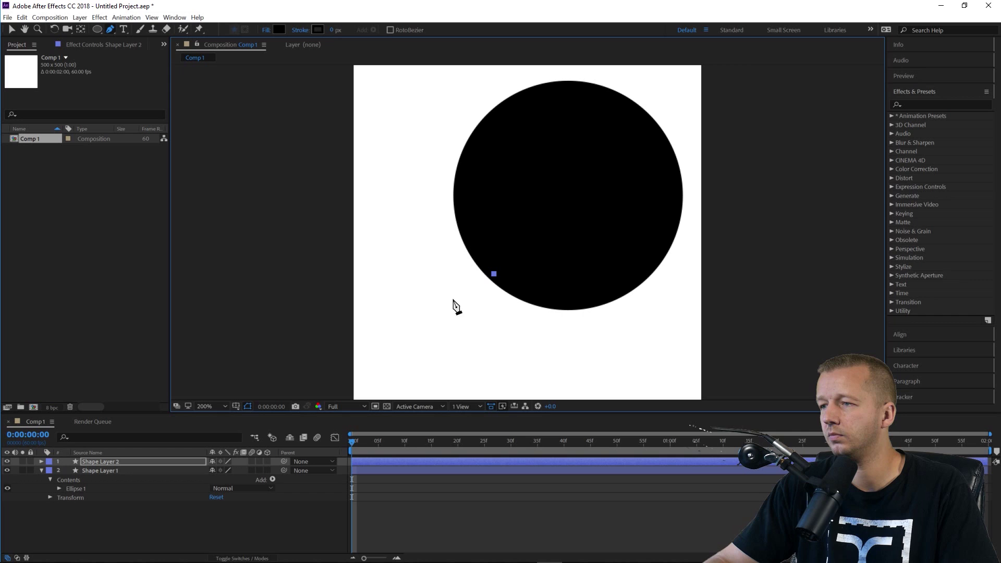
click(387, 374)
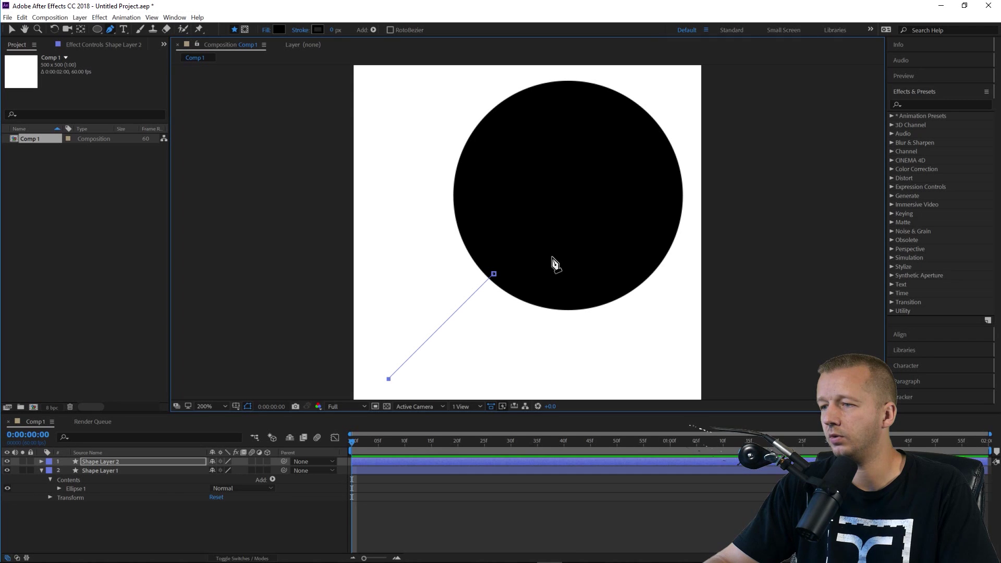
key(ctrl+z)
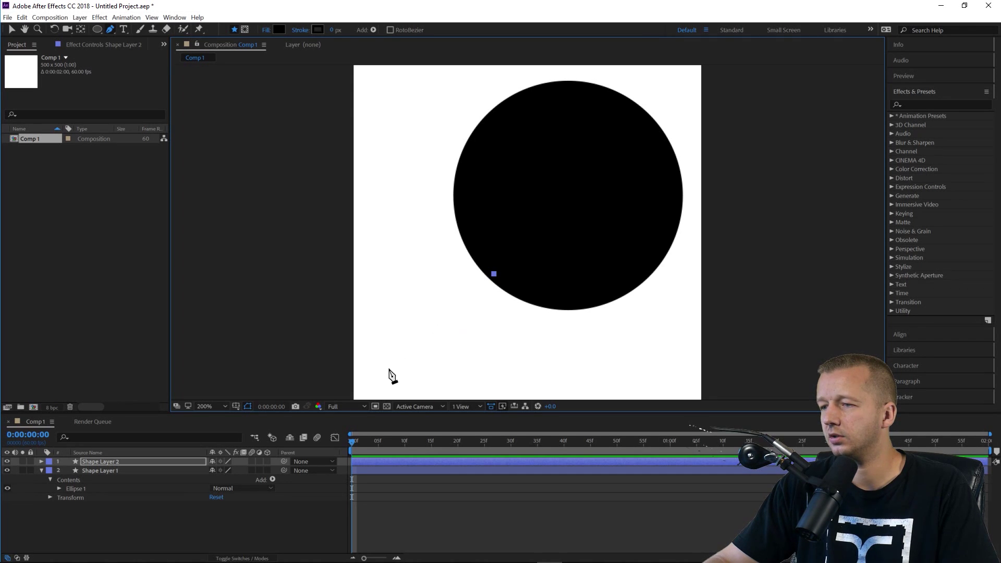
click(395, 373)
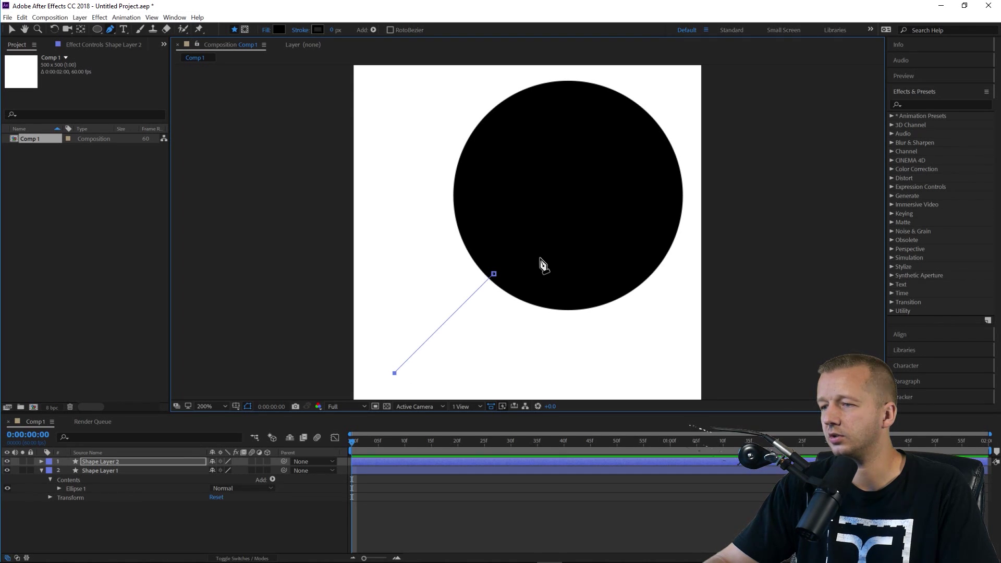
key(ctrl+z)
click(403, 364)
Set the diagonal line's stroke width to 42 px to form the magnifying glass handle.
scroll(463, 364, down, 1)
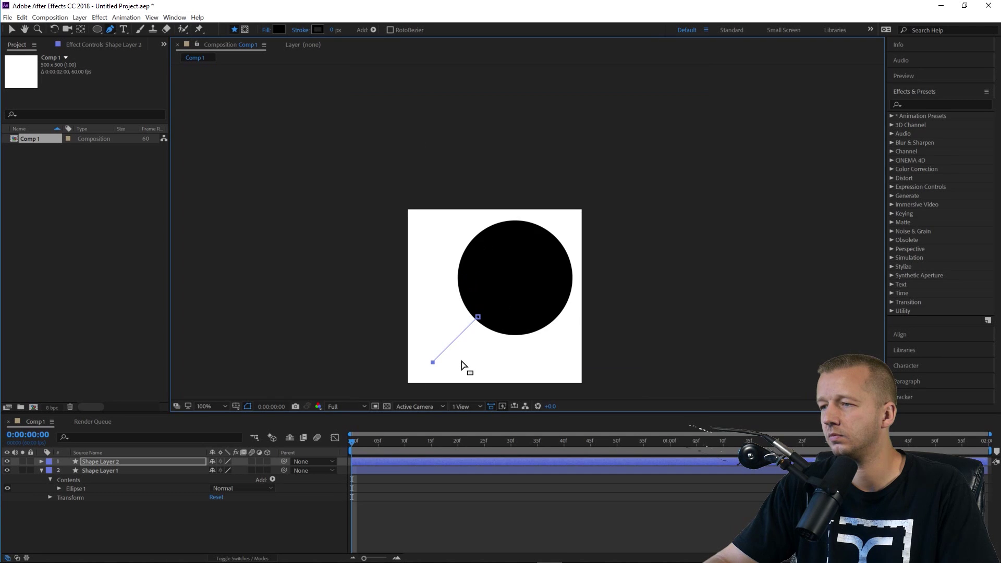
key(h)
drag(503, 343, 504, 289)
scroll(508, 285, up, 1)
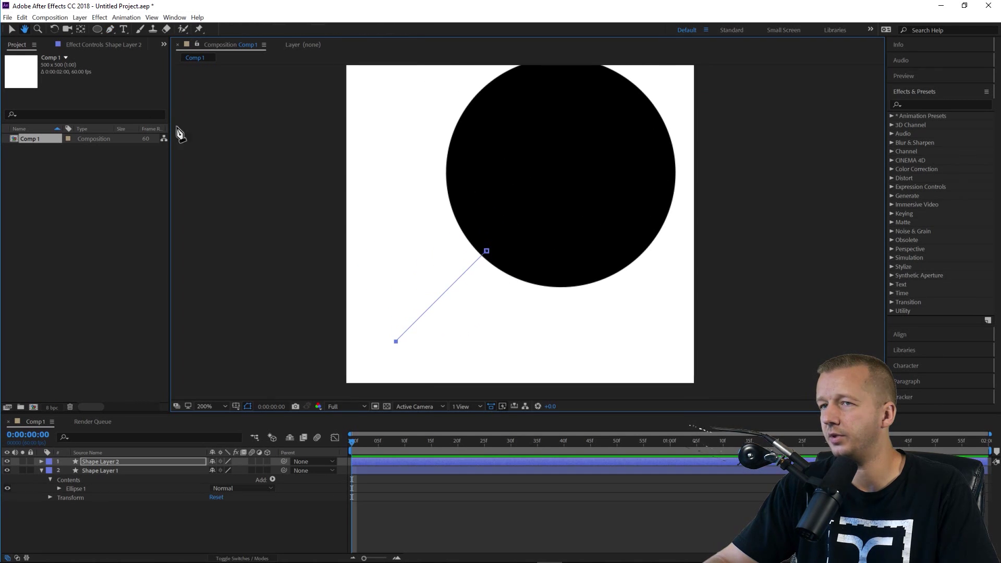
click(12, 29)
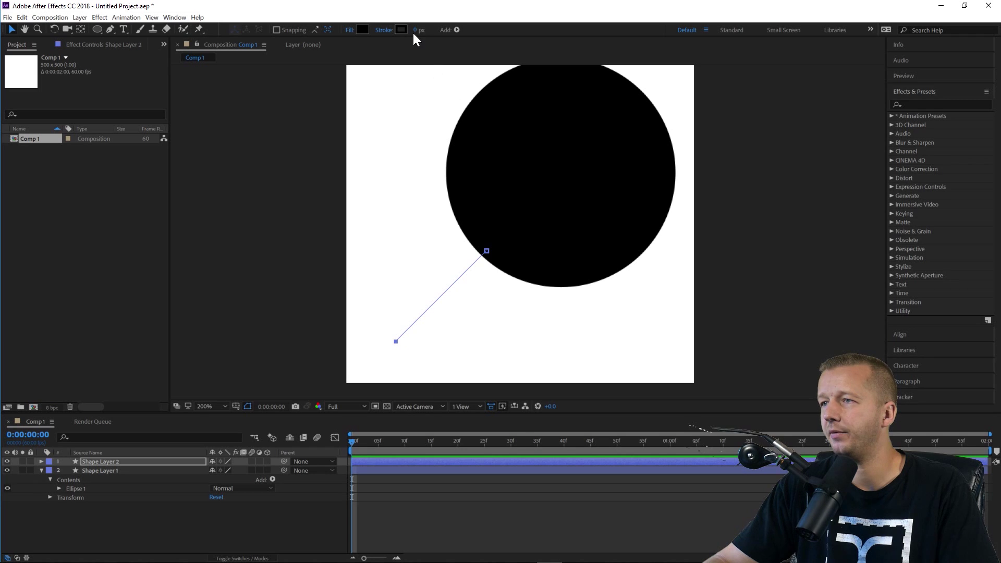
mouse_move(416, 30)
mouse_down()
mouse_move(451, 30)
mouse_move(440, 28)
mouse_up()
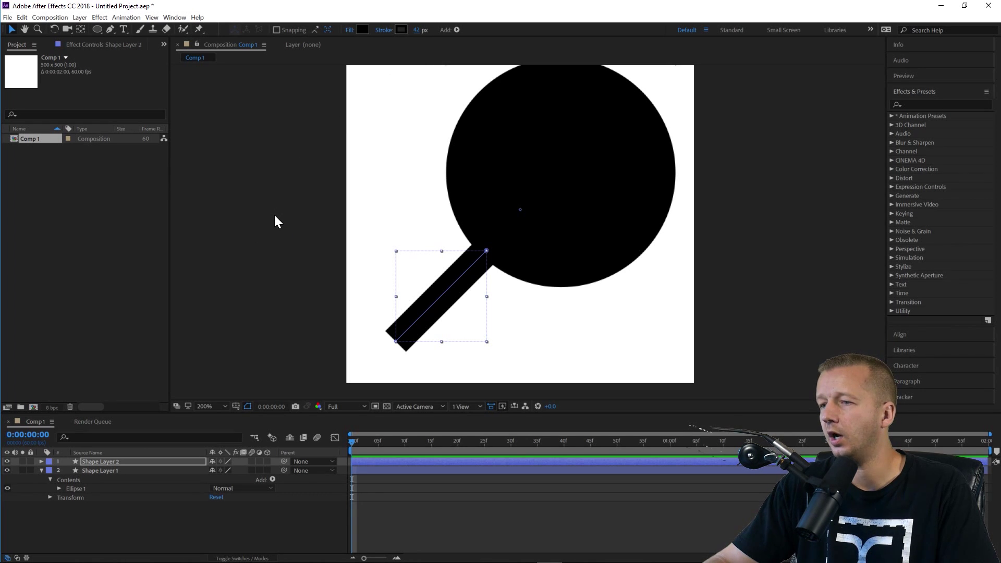
Set the composition view's magnification to Fit and deselect the handle to look over the whole icon.
key(h)
mouse_move(275, 218)
mouse_down()
mouse_move(275, 205)
mouse_move(271, 215)
mouse_up()
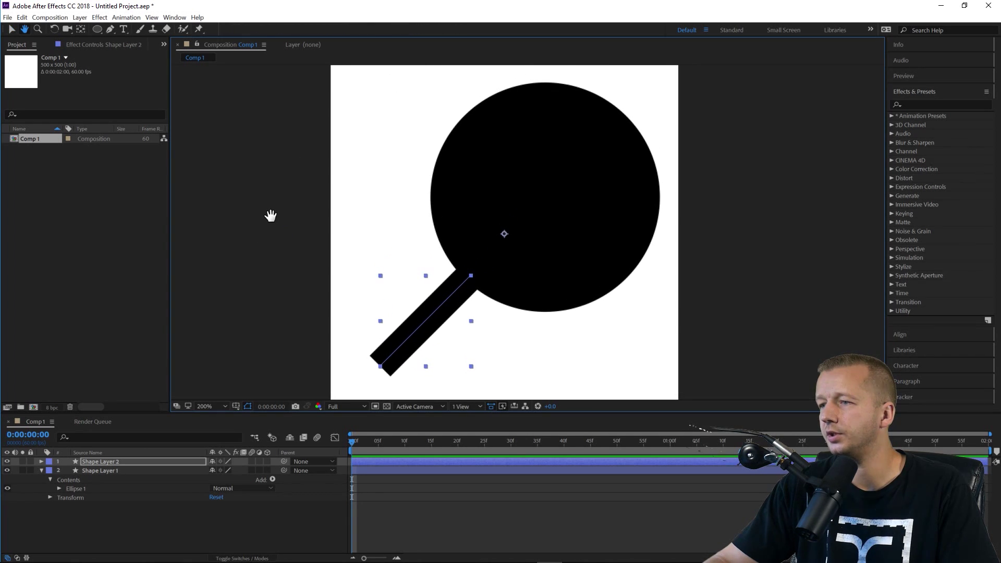
key(v)
click(205, 407)
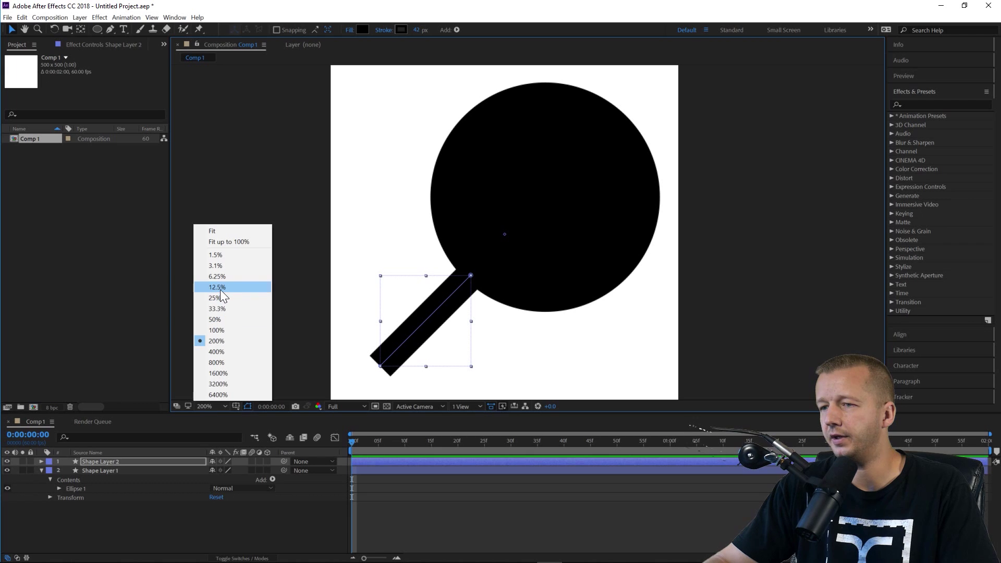
click(224, 231)
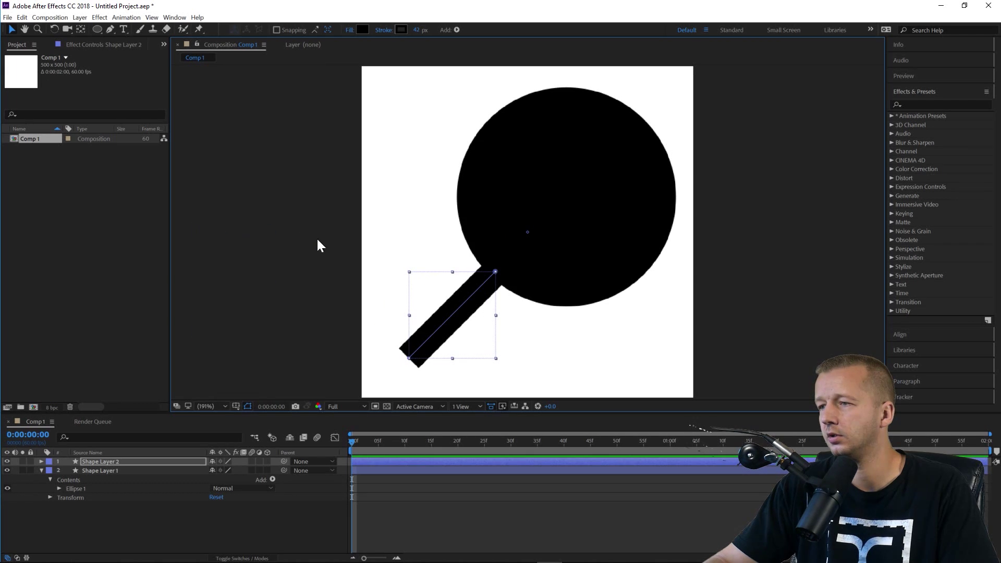
click(333, 224)
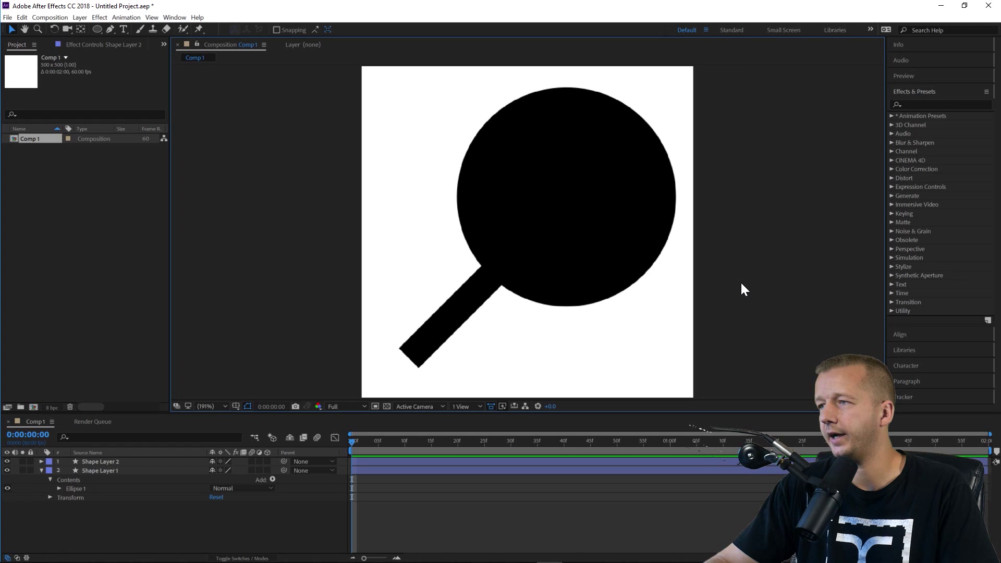
key(h)
drag(742, 287, 691, 241)
key(v)
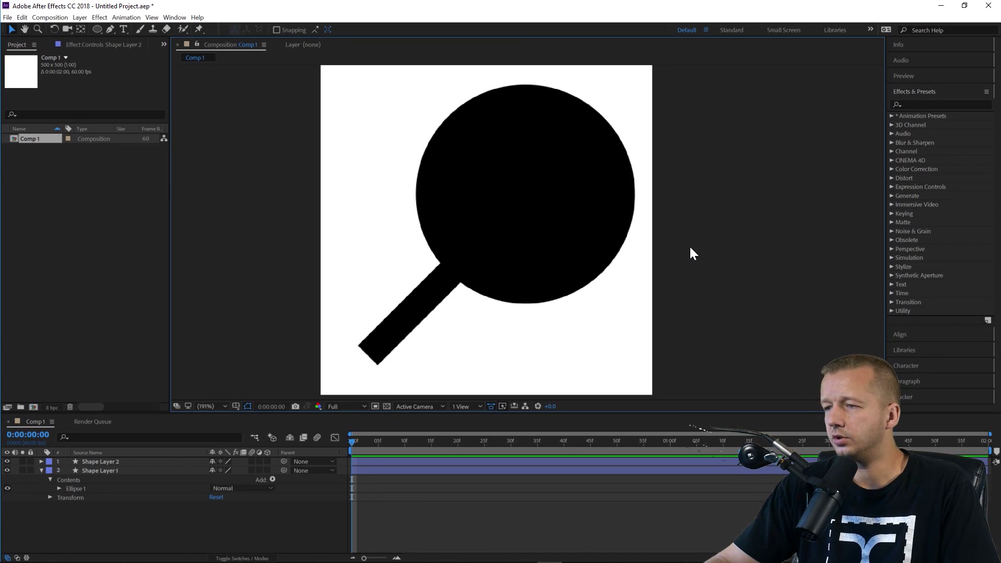
Rename the diagonal line's layer to "handle" and the circle's layer to "glass".
click(546, 205)
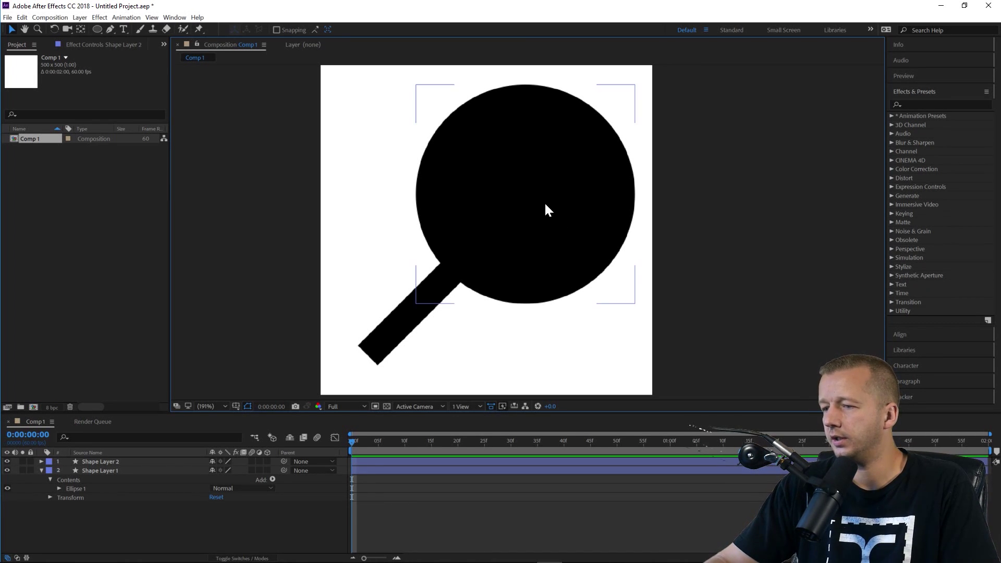
click(105, 459)
key(Return)
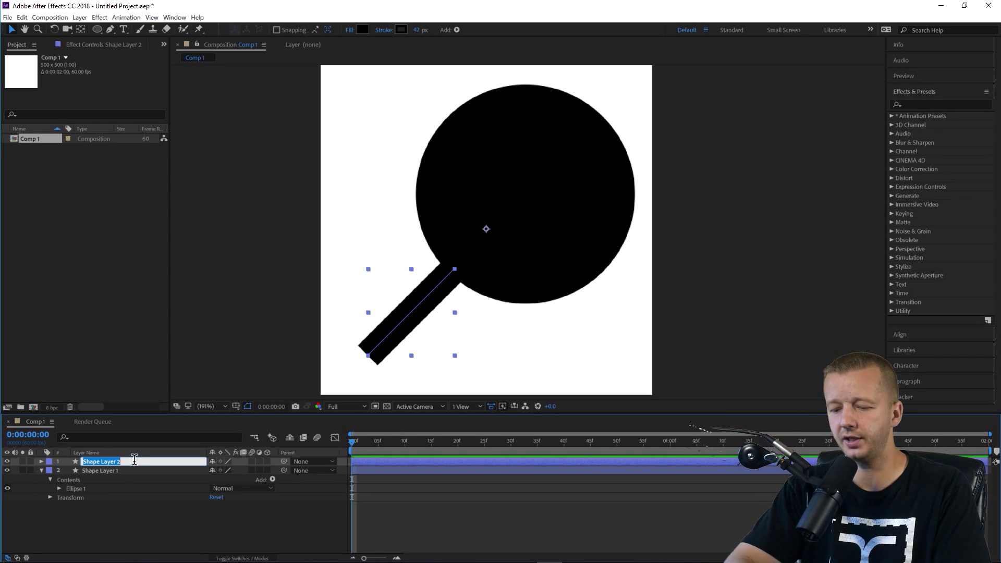
text(handle)
key(Return)
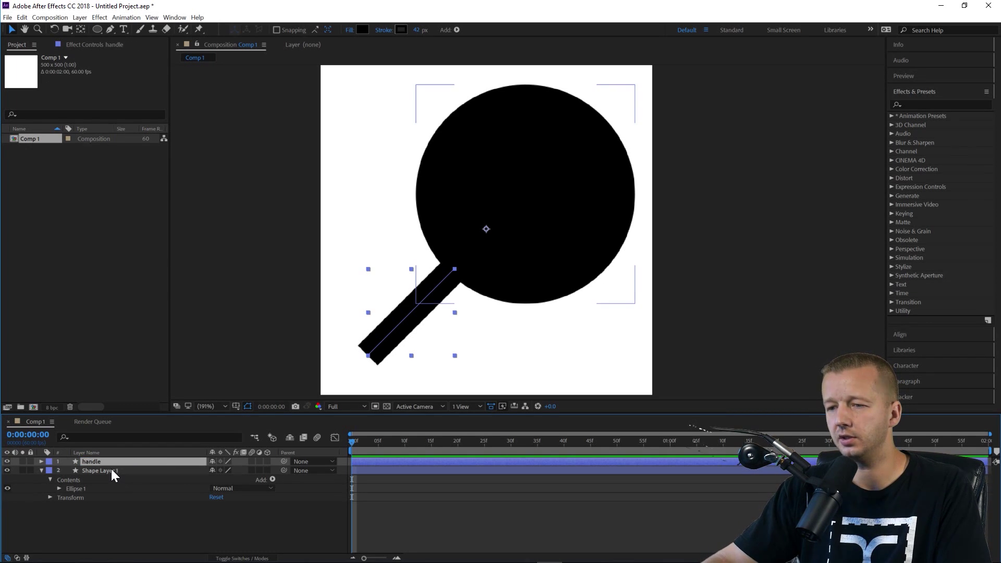
click(111, 469)
key(Return)
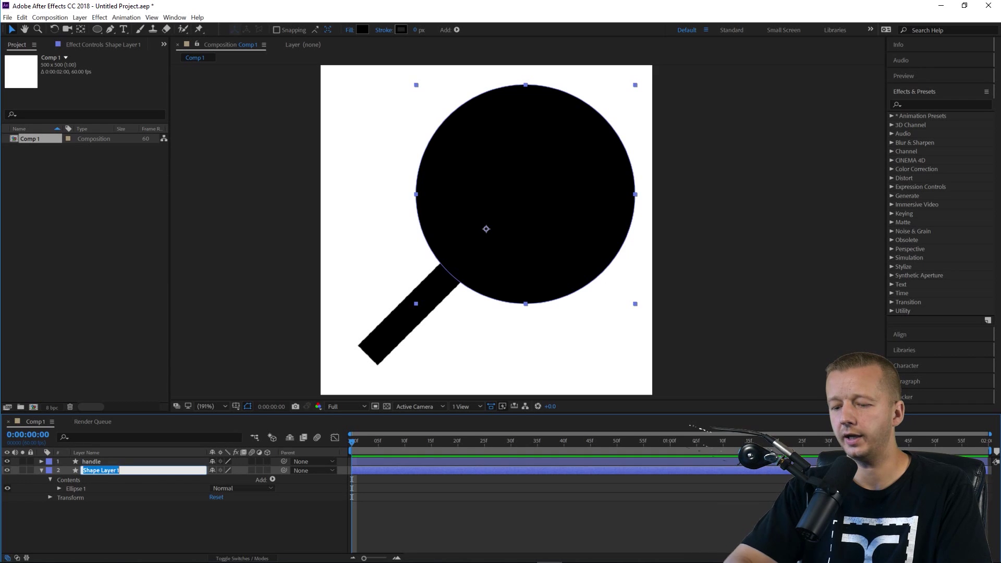
text(glass)
key(Return)
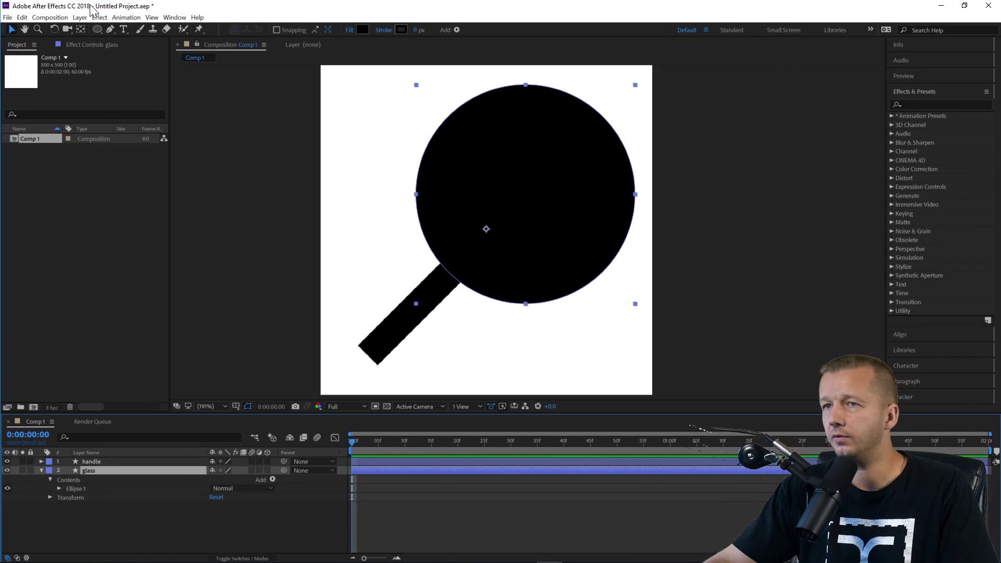
Review the duration in the settings of Comp 1 and close them without making changes.
click(51, 17)
click(60, 41)
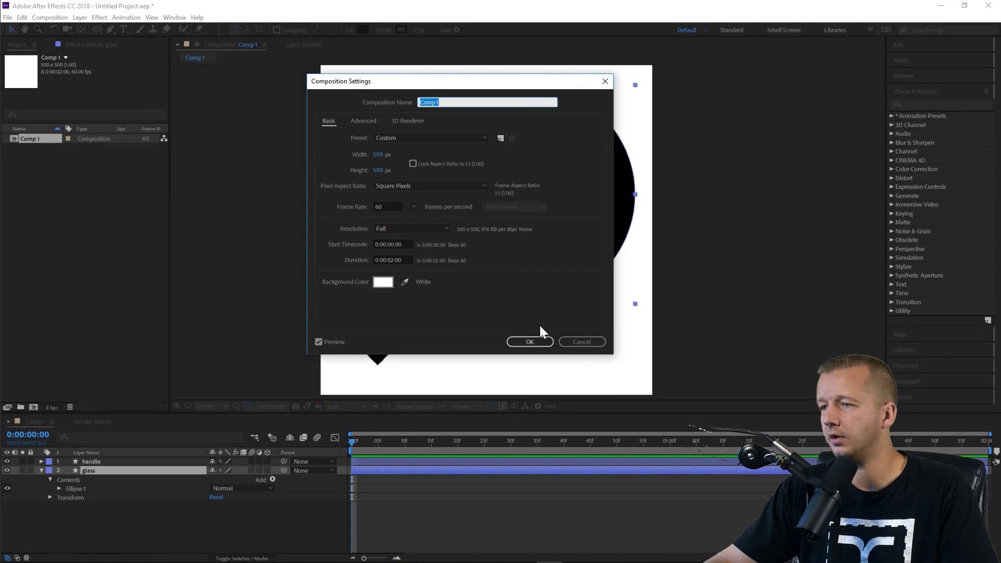
click(396, 260)
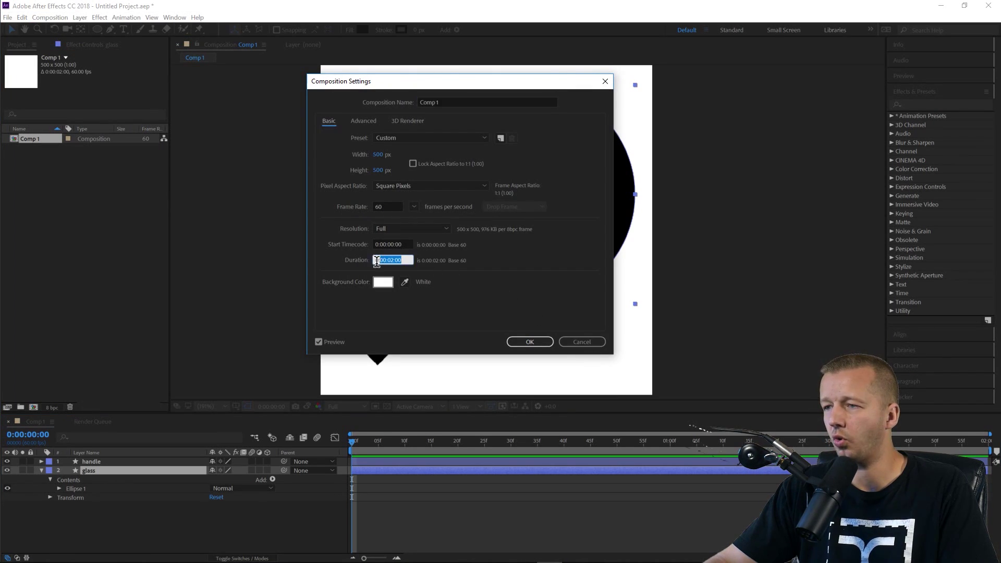
click(566, 343)
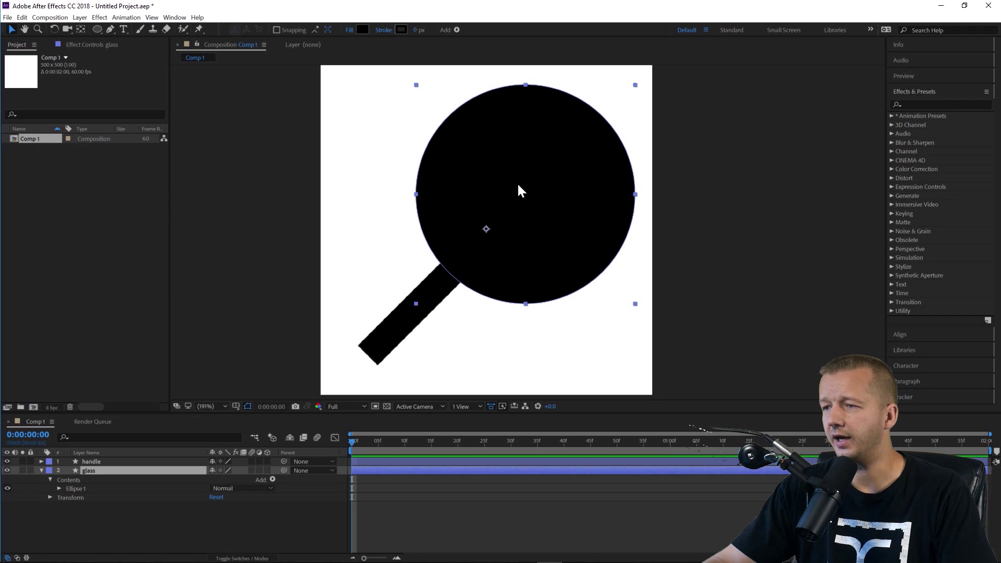
click(88, 472)
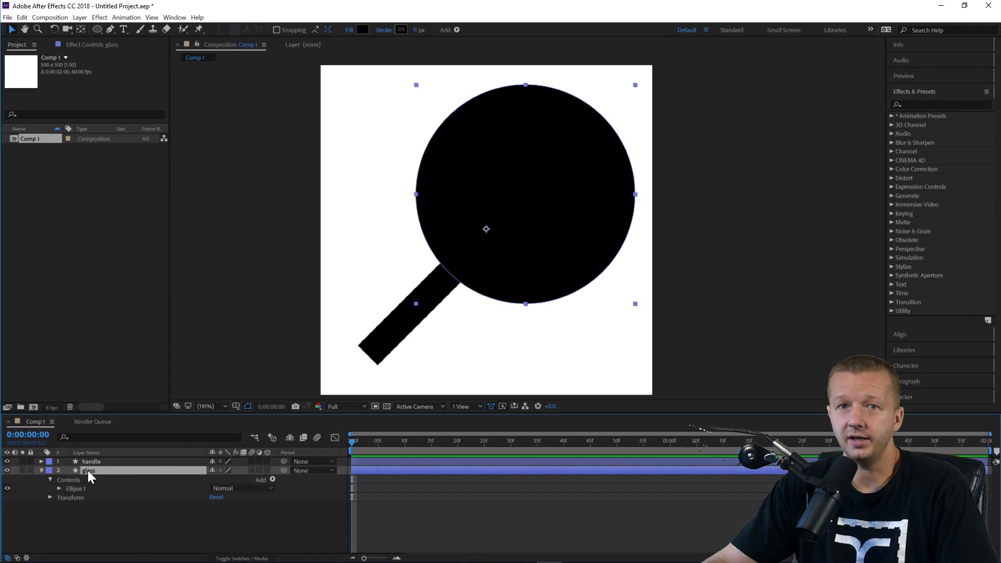
click(255, 295)
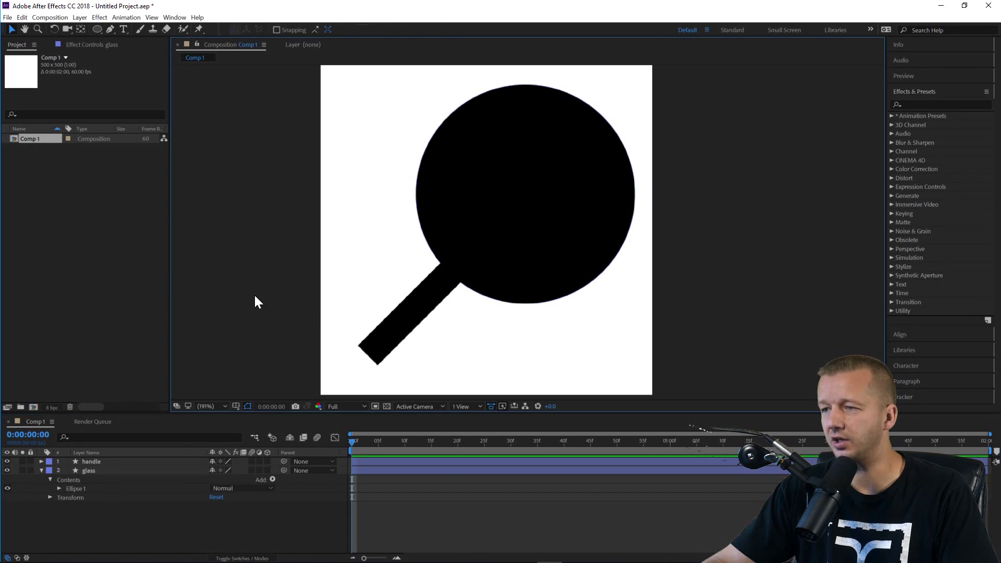
click(542, 218)
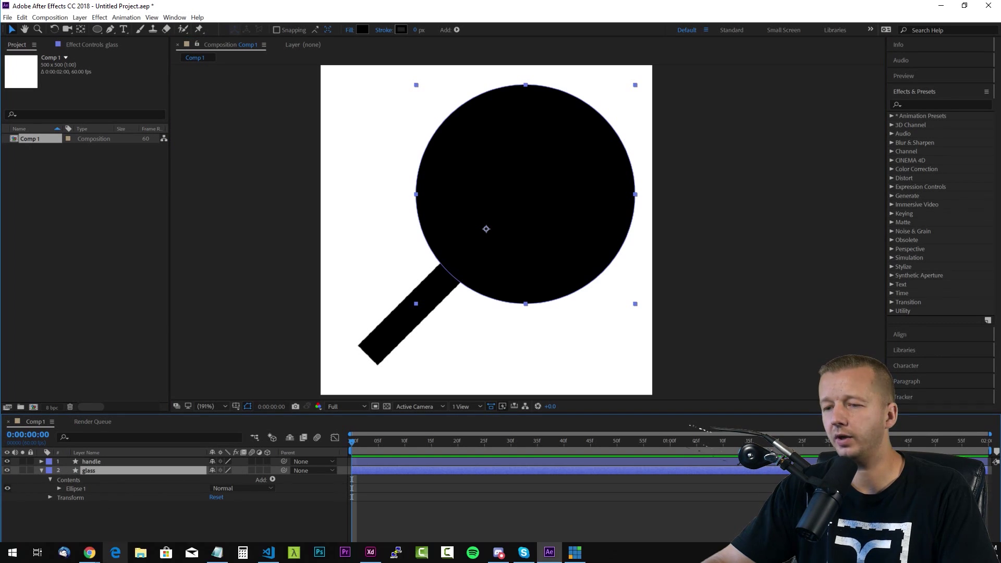
Switch to Chrome and skim Lottie's general tips, from keeping it simple and shape layers to mattes, blending modes and layer styles.
mouse_move(89, 557)
click(139, 522)
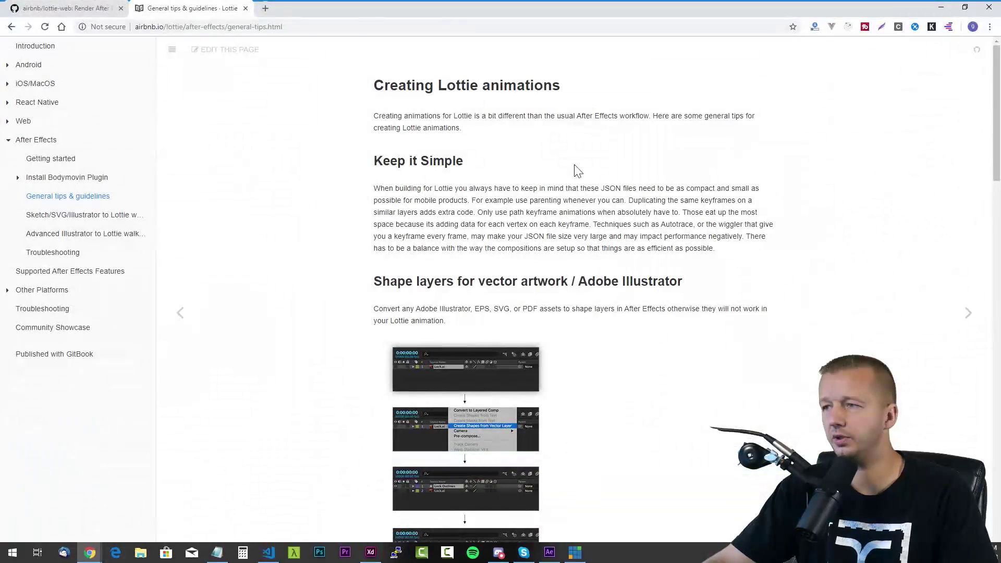
scroll(796, 324, down, 2)
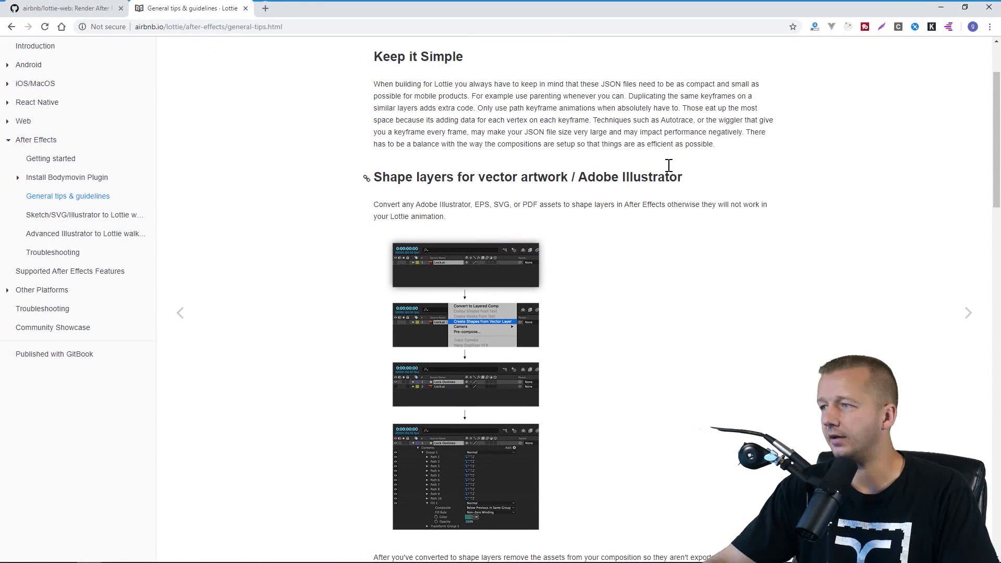
scroll(683, 230, down, 6)
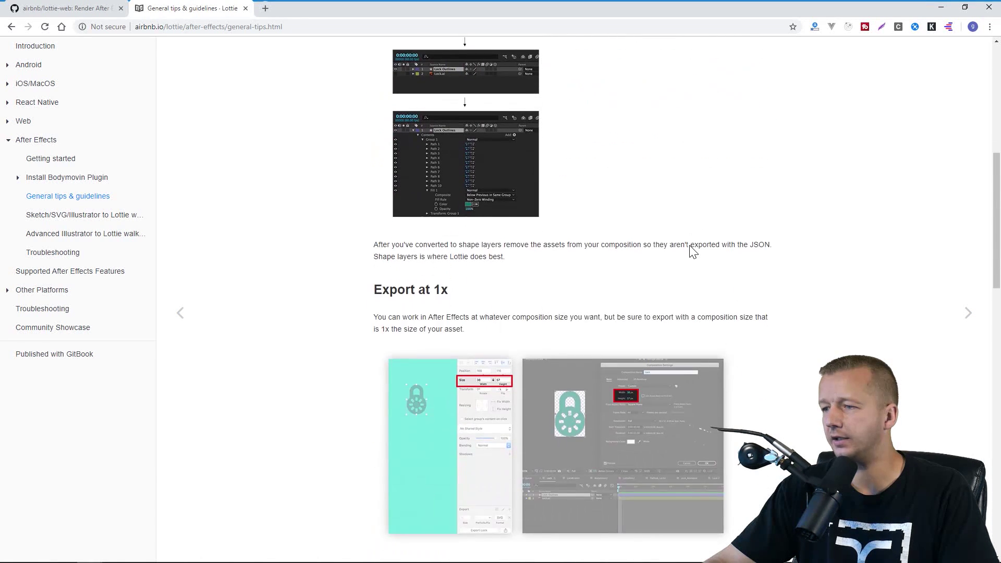
scroll(694, 252, down, 17)
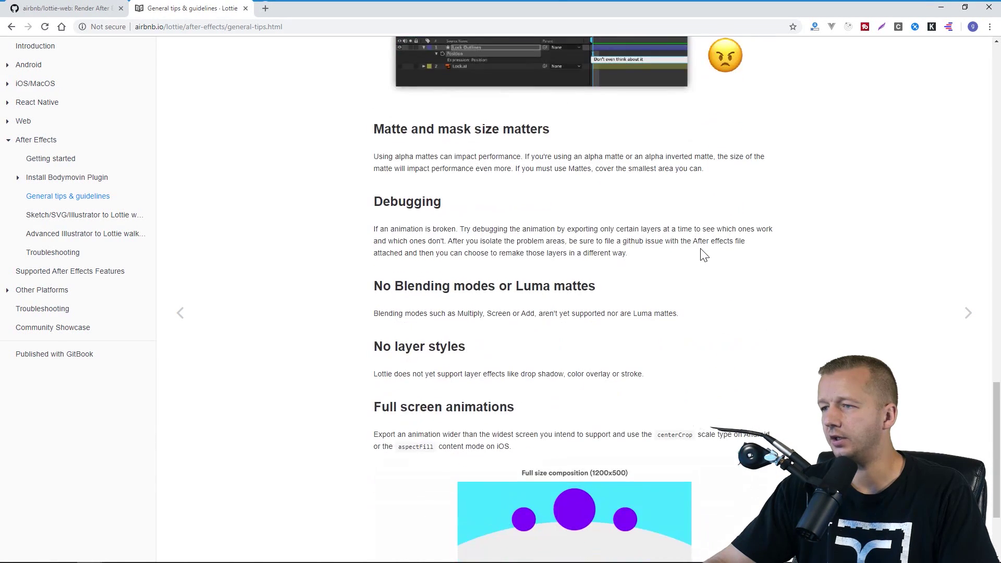
scroll(704, 255, down, 2)
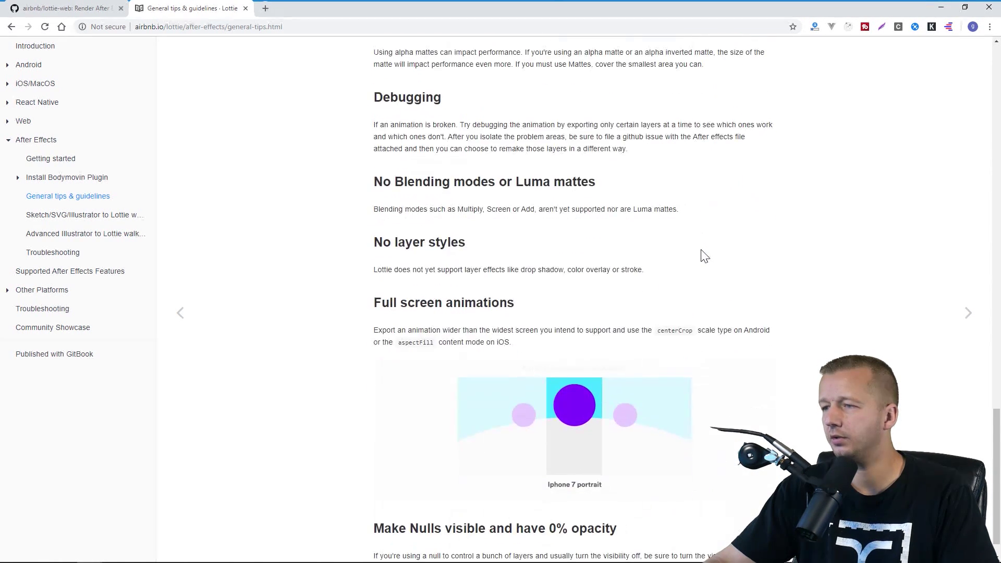
scroll(704, 255, up, 18)
scroll(703, 255, up, 7)
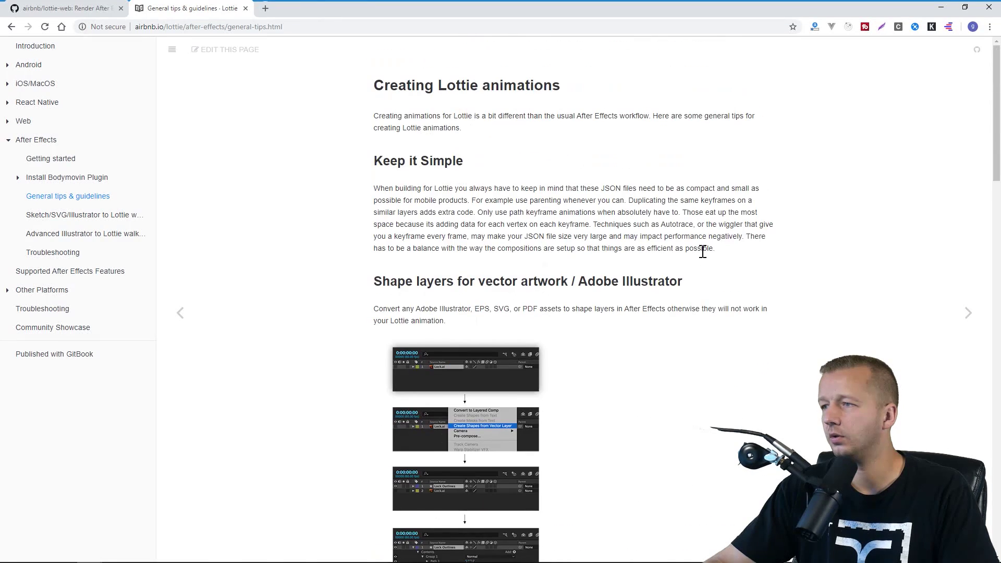
Read the advice on path keyframe animations in the "Keep it Simple" section, highlighting the relevant sentence.
scroll(678, 239, down, 1)
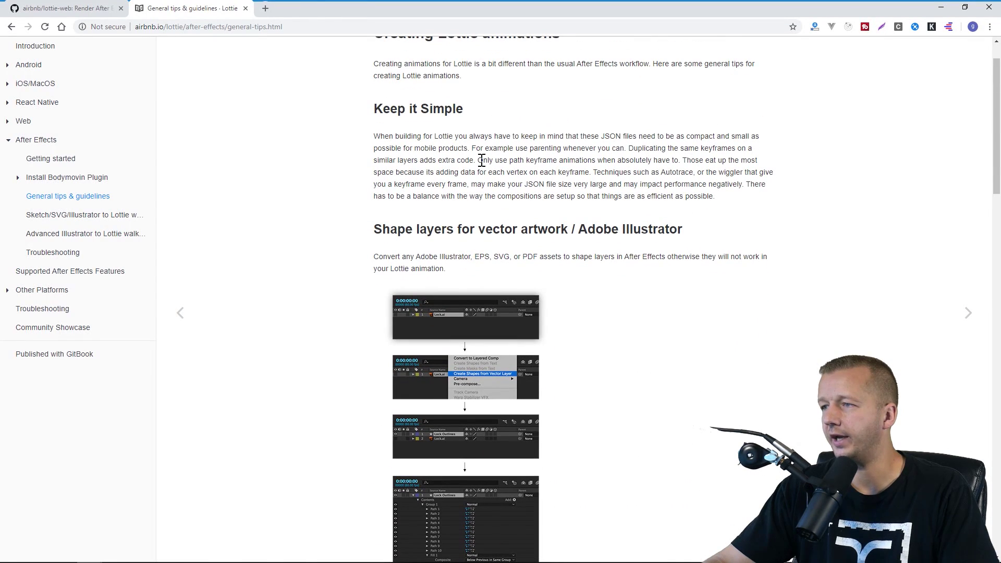
drag(478, 160, 674, 160)
click(620, 163)
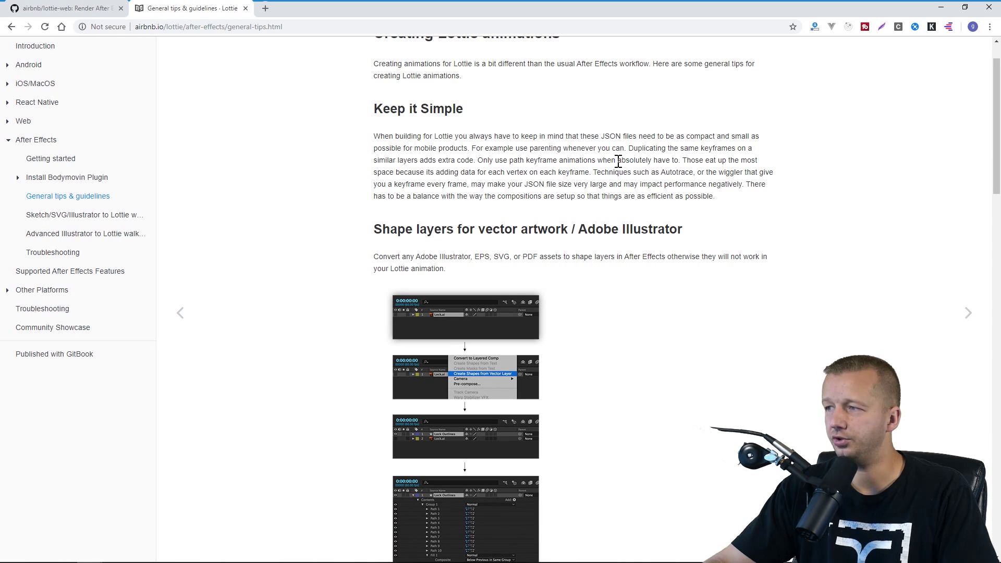
double_click(619, 161)
click(648, 161)
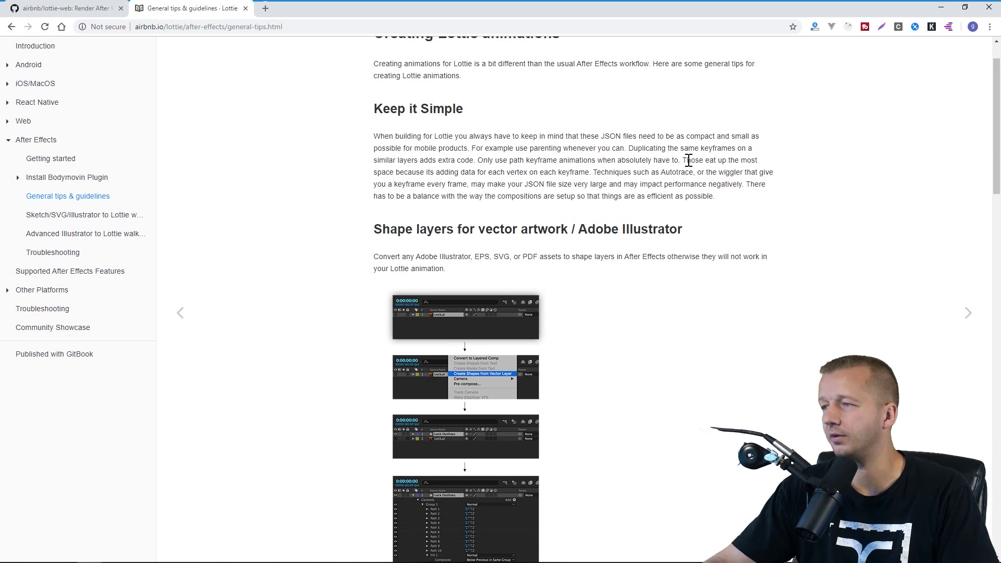
Read the explanation of why path keyframe animations take up space, highlighting the sentence.
drag(684, 160, 580, 173)
click(580, 172)
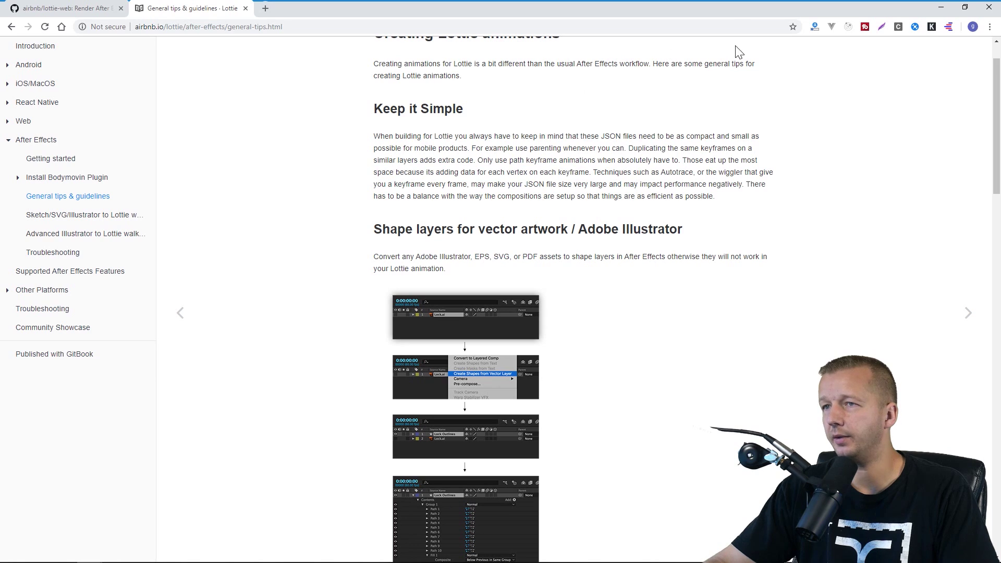
Switch back to After Effects and expand the glass layer's Transform properties.
click(941, 7)
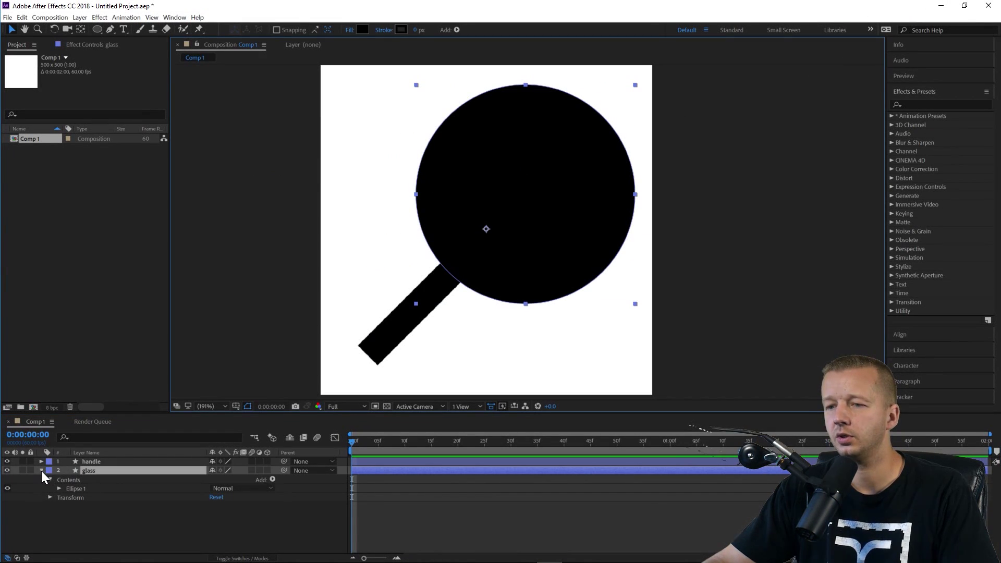
click(51, 498)
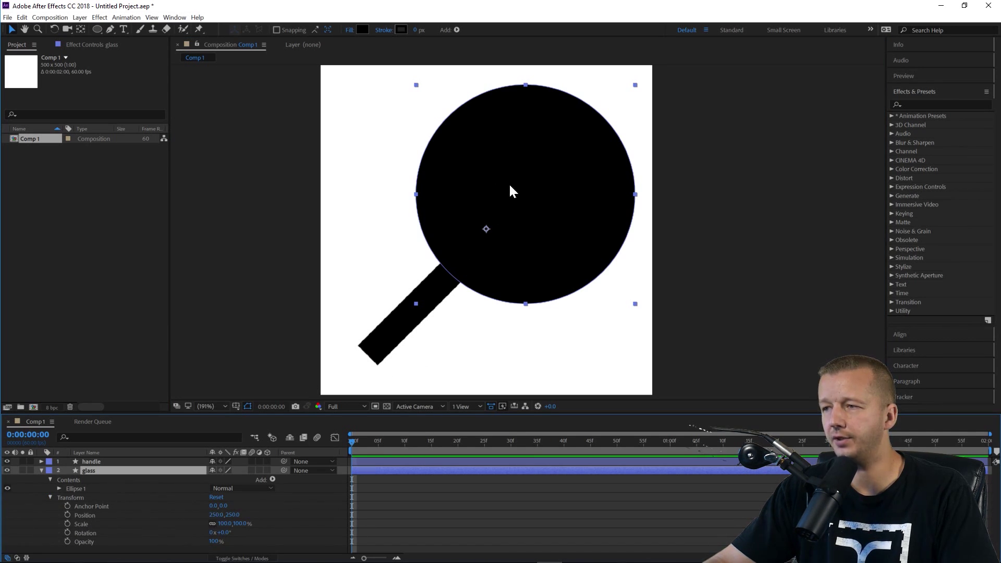
Try moving and enlarging the whole glass layer to see its Position and Scale respond, undoing each change.
drag(509, 183, 447, 207)
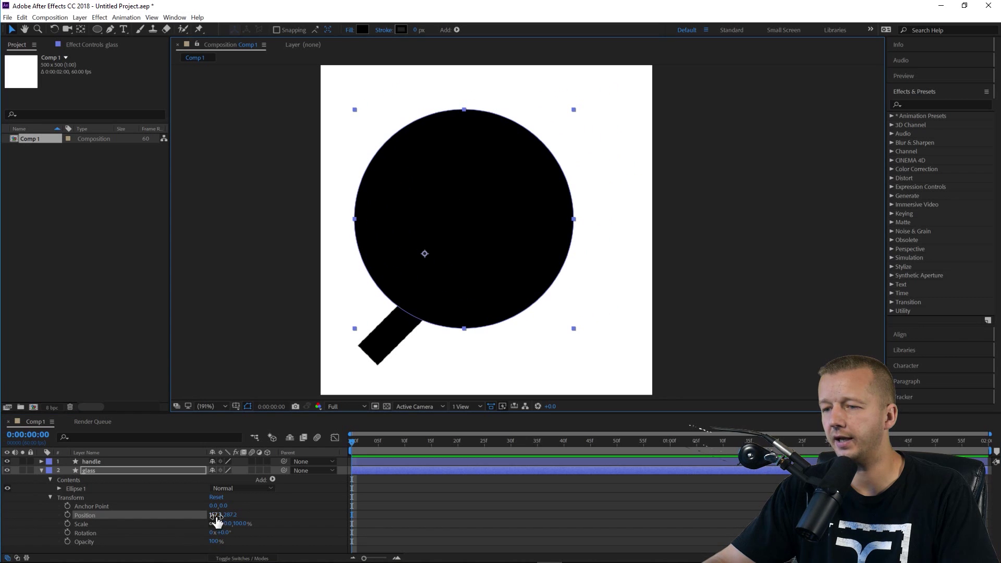
key(ctrl+z)
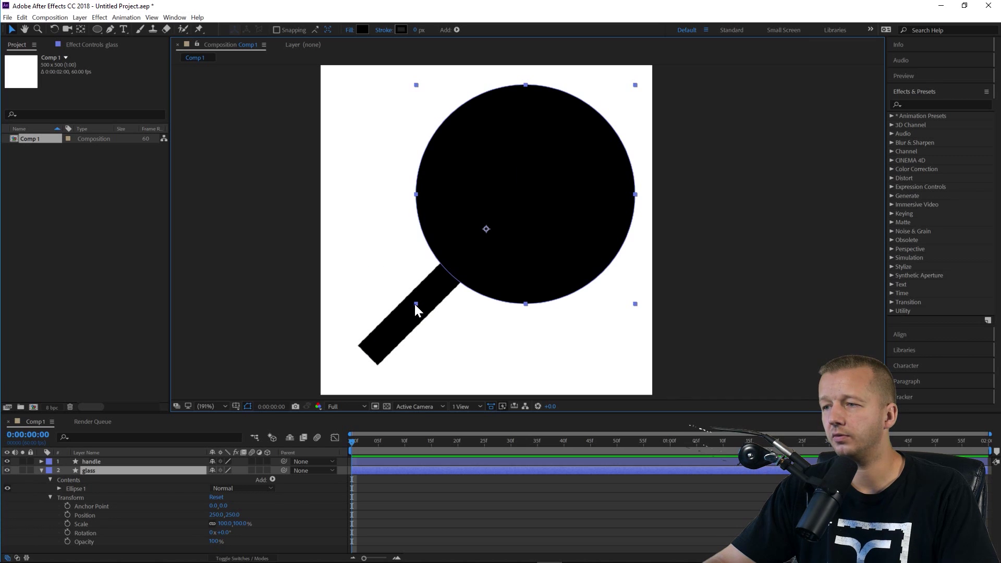
drag(416, 304, 386, 333)
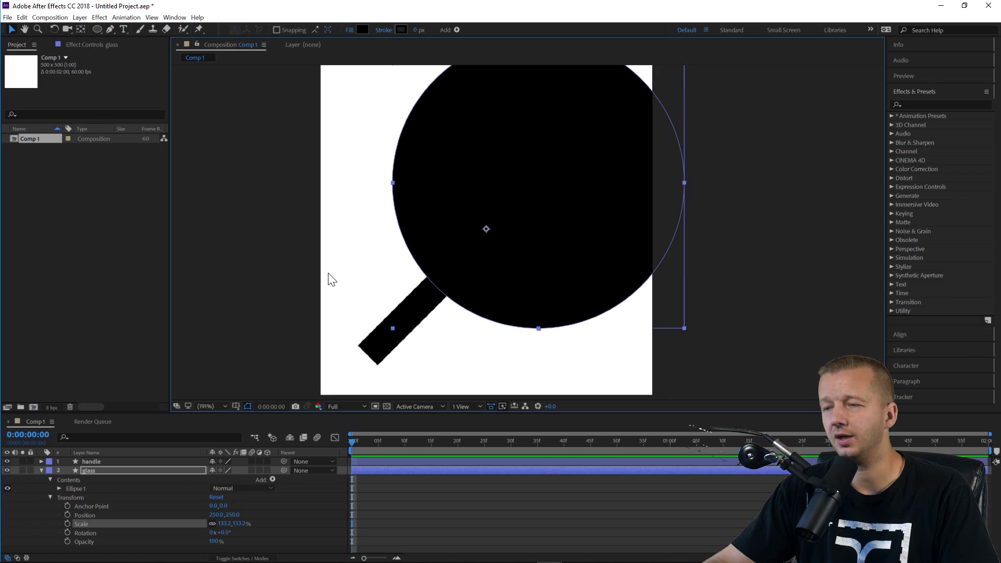
key(ctrl+z)
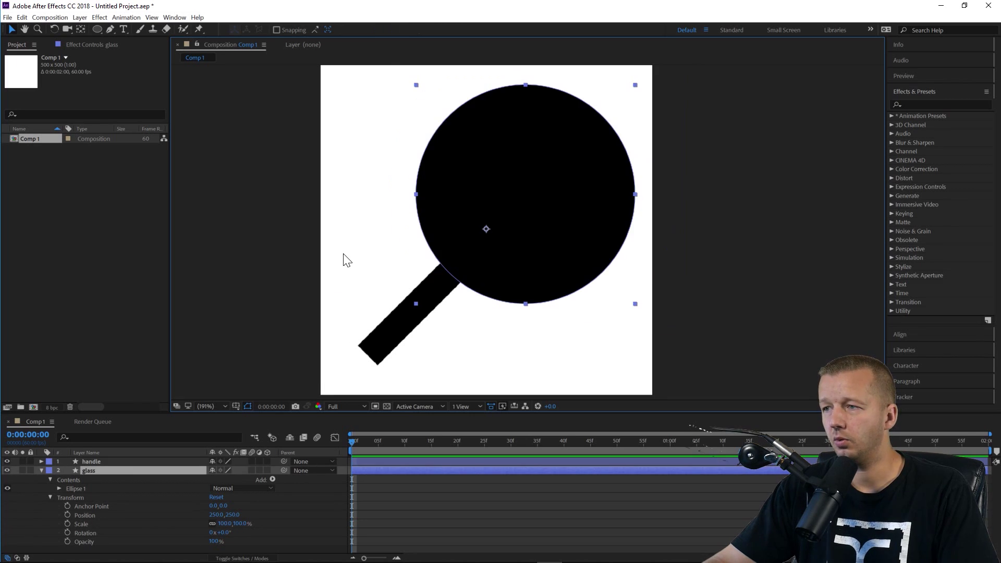
Try enlarging only the Ellipse 1 group inside the glass layer, undo the resize and clear the selection.
click(497, 271)
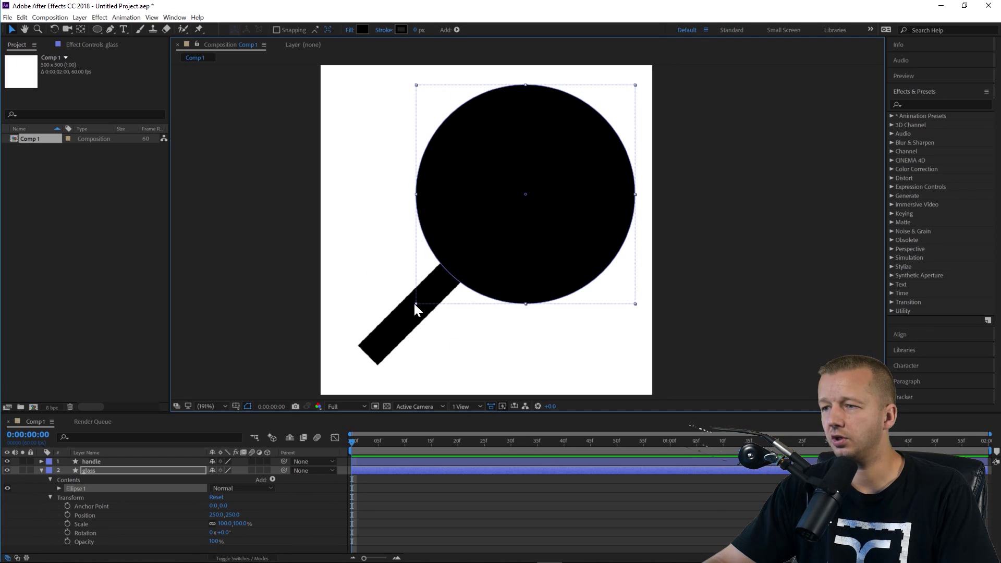
drag(416, 304, 391, 328)
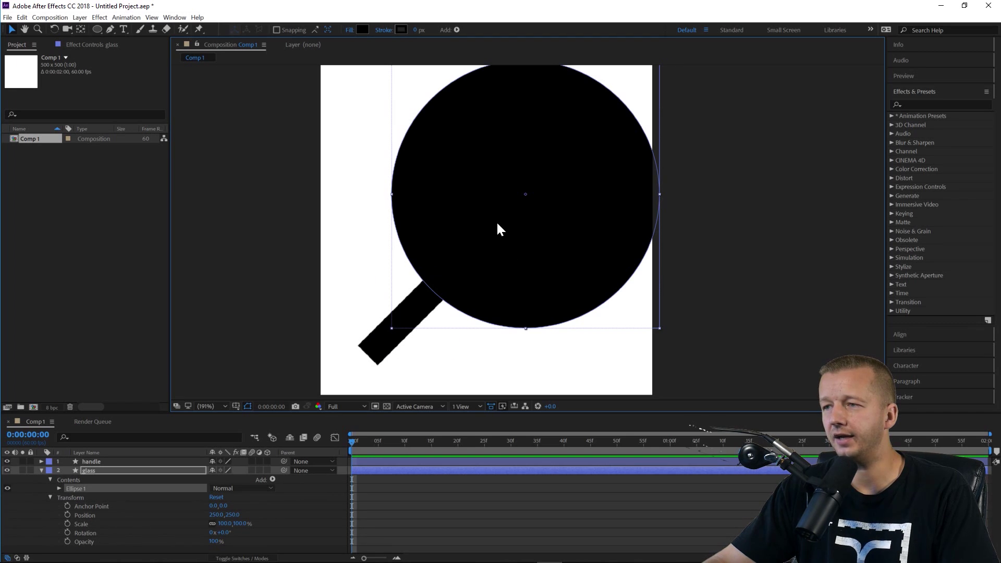
click(345, 223)
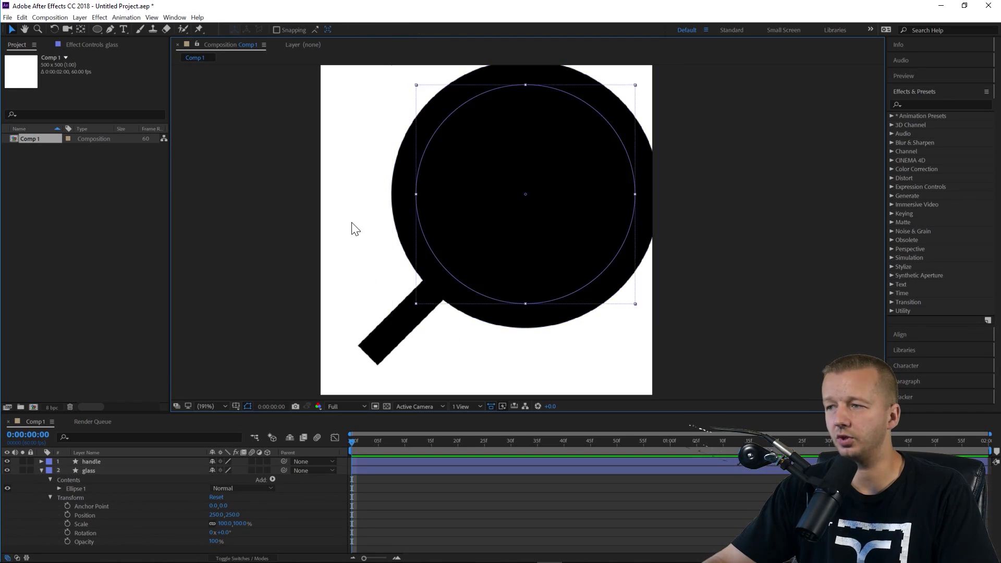
key(ctrl+z)
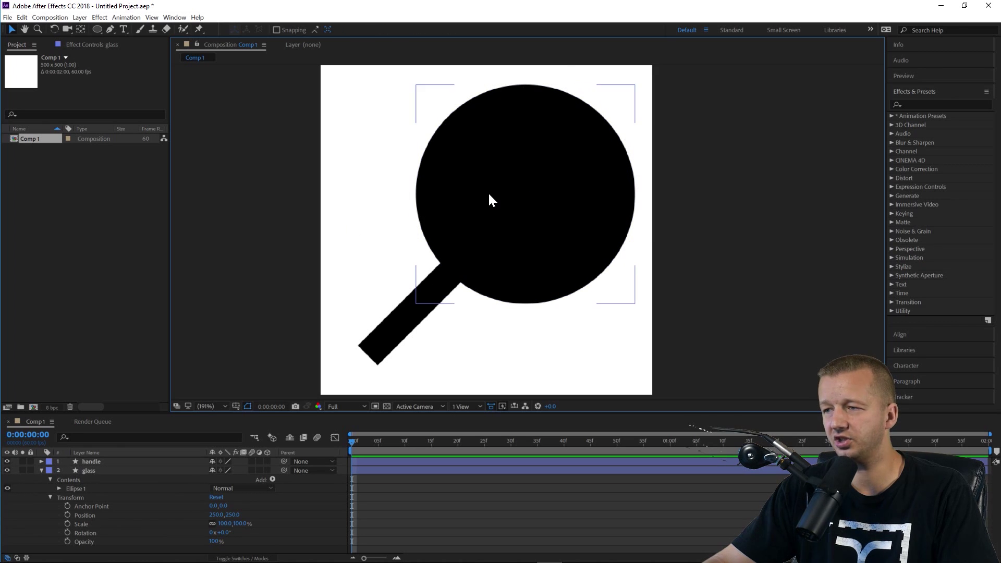
click(488, 192)
click(412, 309)
click(335, 253)
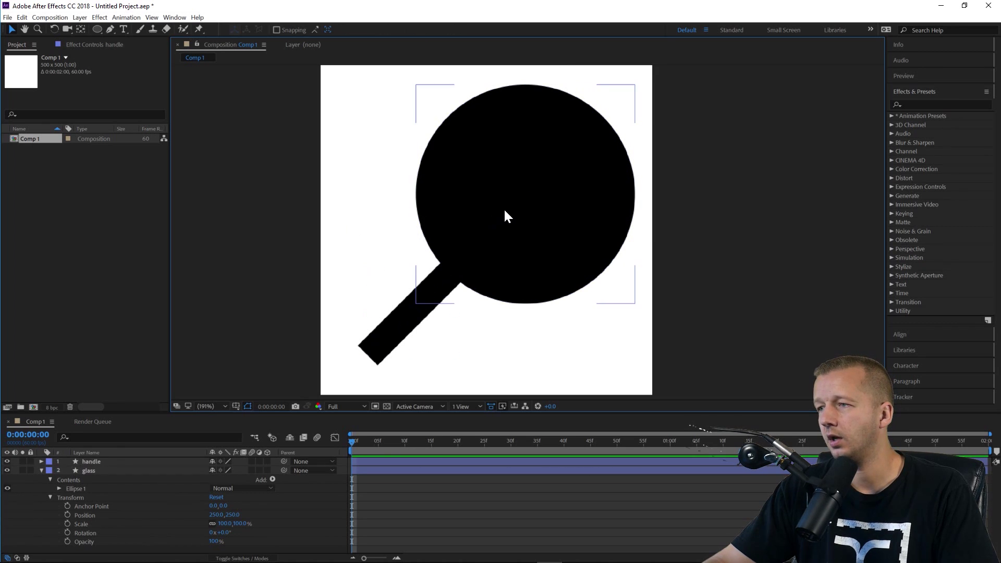
Keyframe the glass layer's Position at frame 0, and center the circle horizontally and vertically in the composition at frame 30.
click(505, 212)
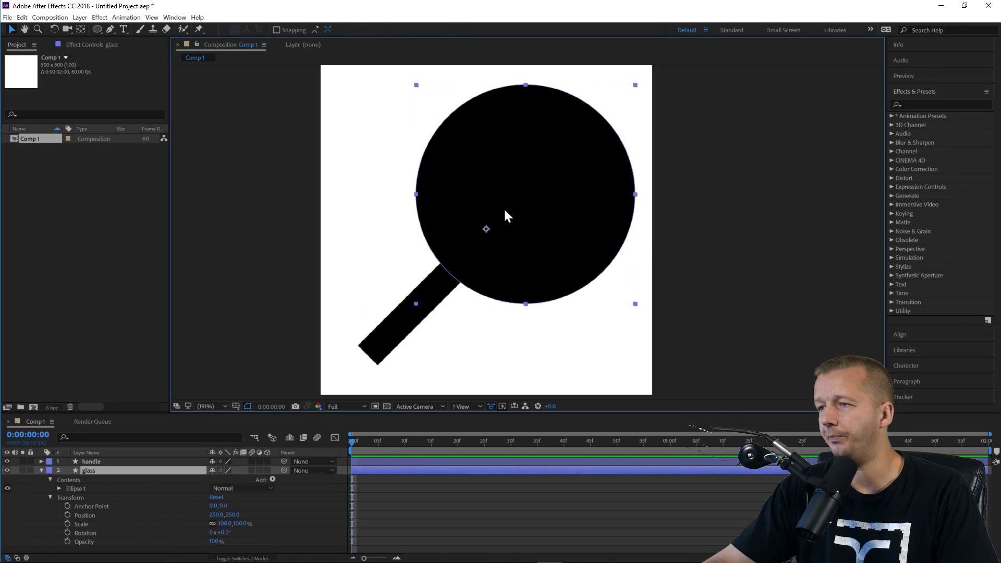
click(68, 515)
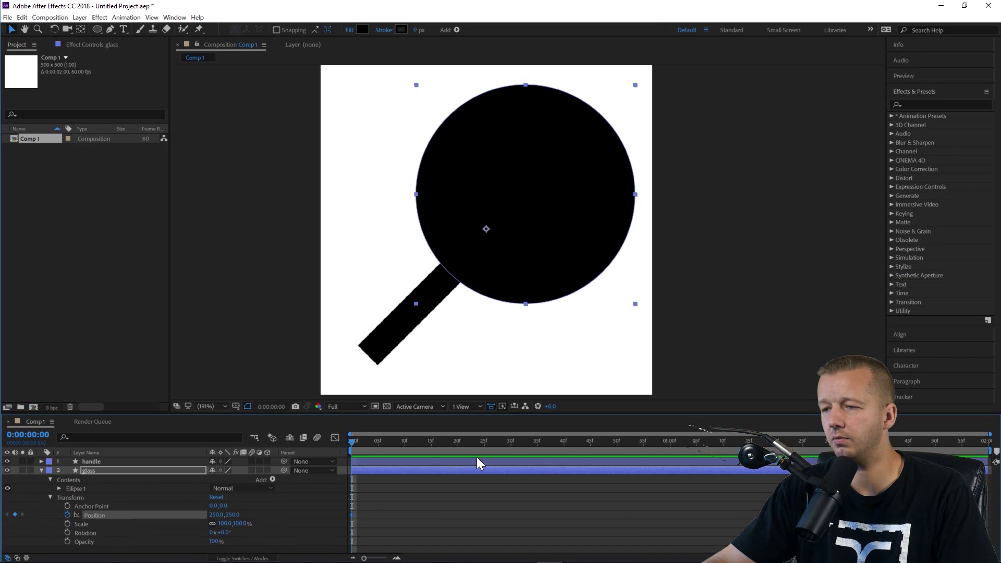
click(511, 441)
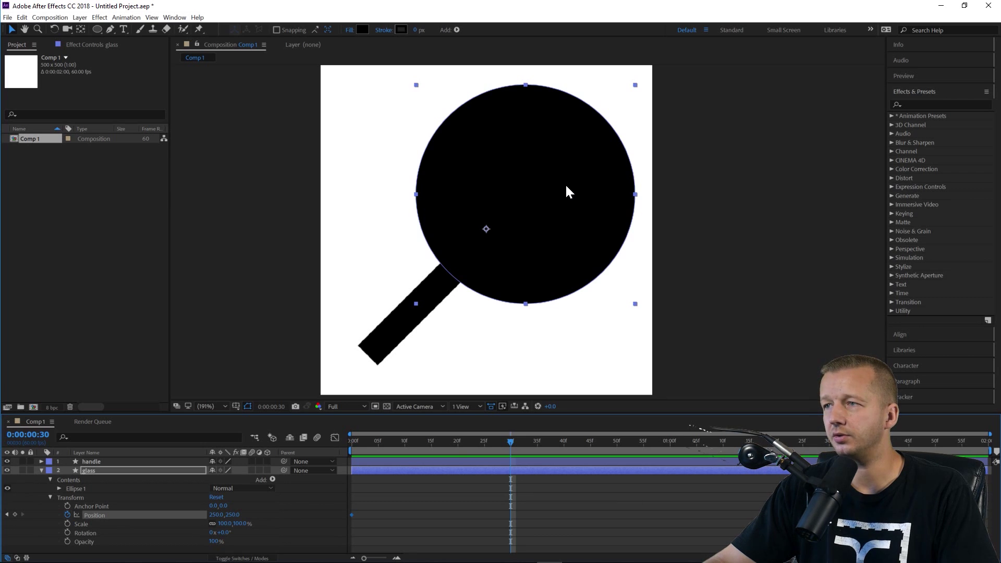
click(926, 107)
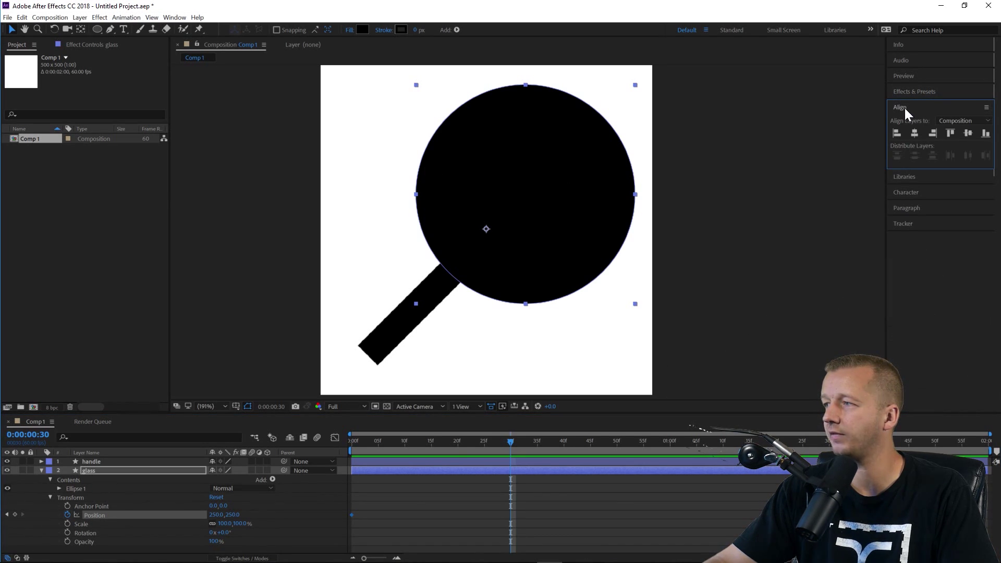
click(915, 133)
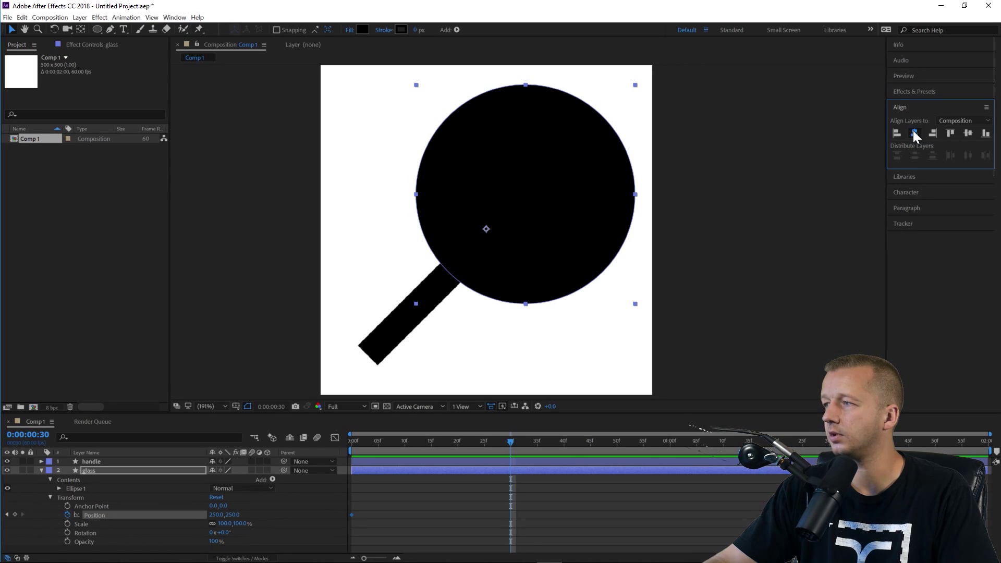
click(969, 133)
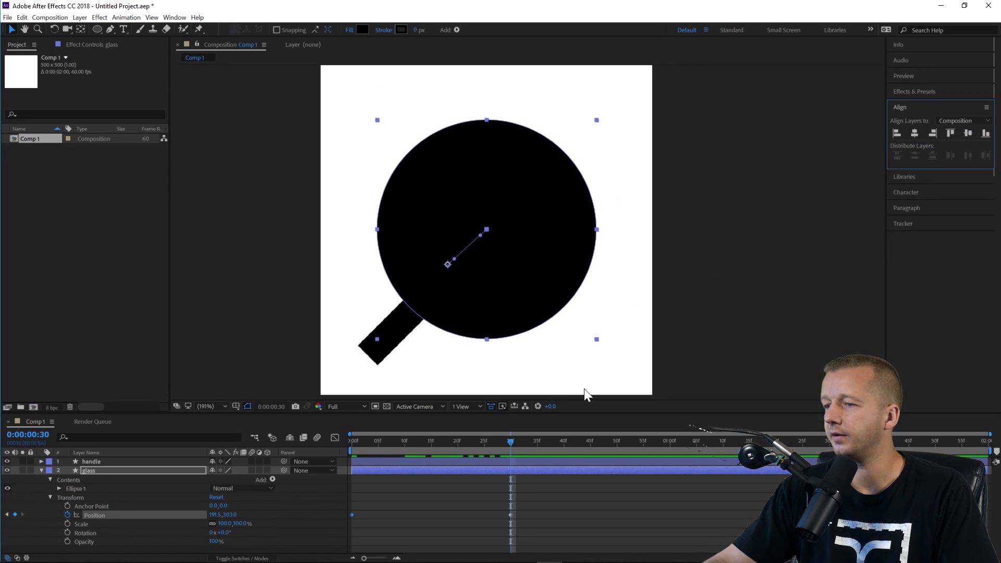
Apply Easy Ease to both Position keyframes of the glass layer.
mouse_move(511, 443)
mouse_down()
mouse_move(333, 452)
mouse_move(524, 450)
mouse_move(340, 451)
mouse_move(523, 453)
mouse_move(510, 452)
mouse_up()
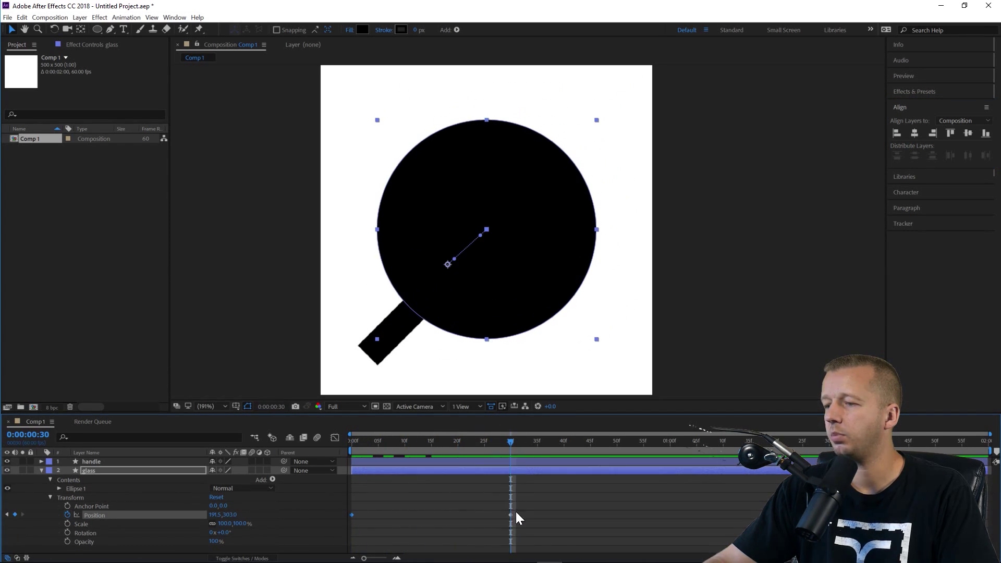
drag(526, 511, 351, 516)
right_click(351, 516)
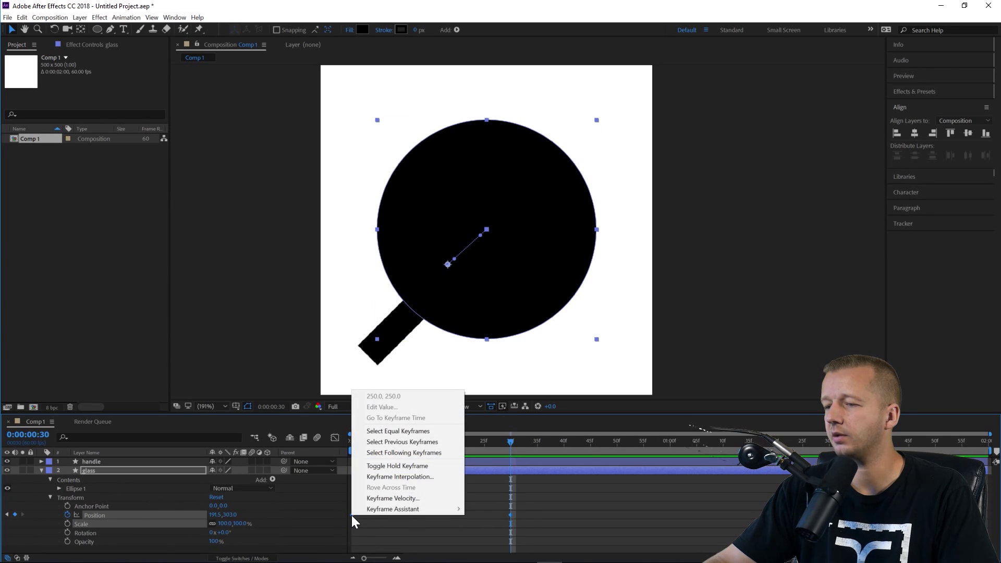
mouse_move(421, 507)
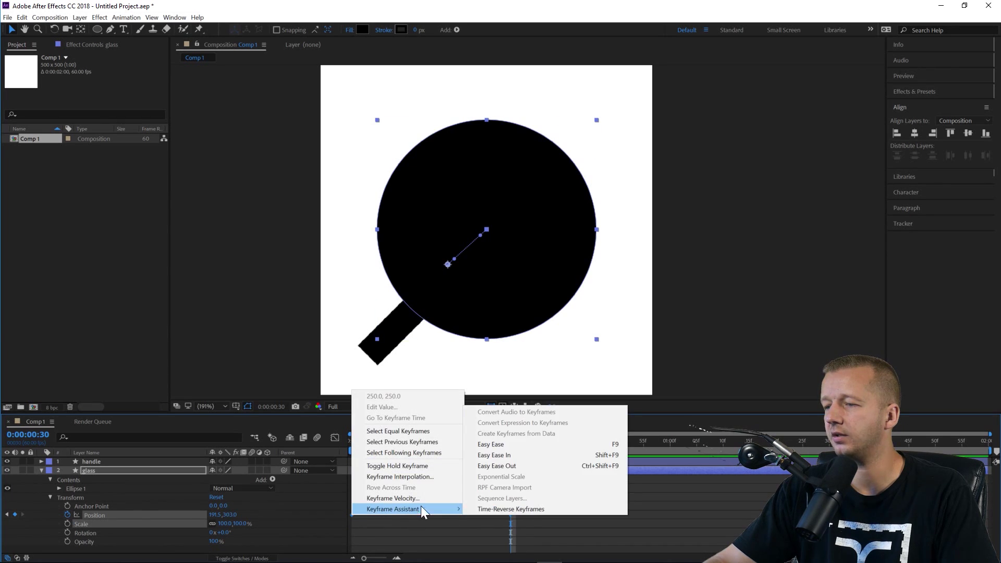
click(505, 445)
Preview the glass layer's eased movement from the start of the composition.
click(348, 442)
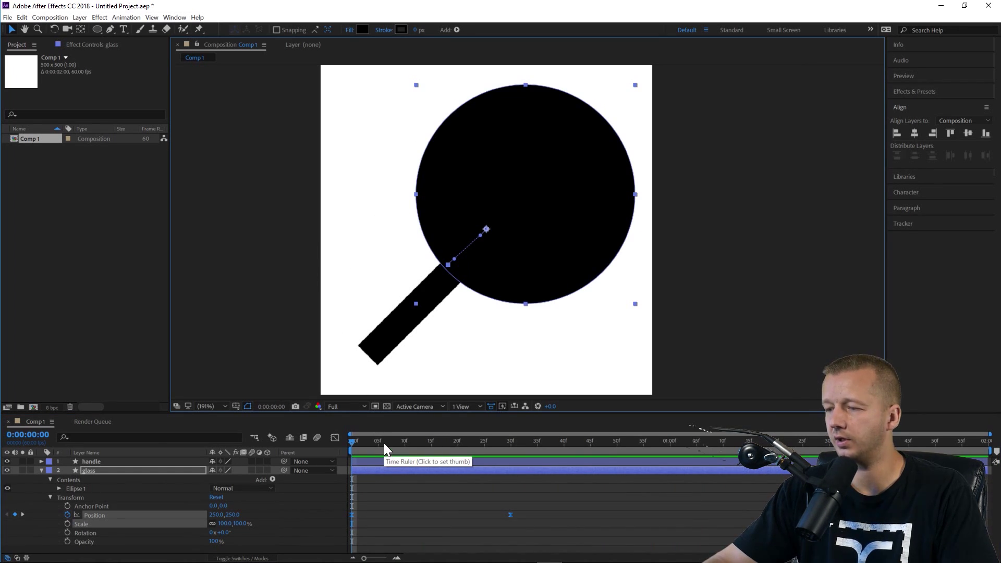
key(space)
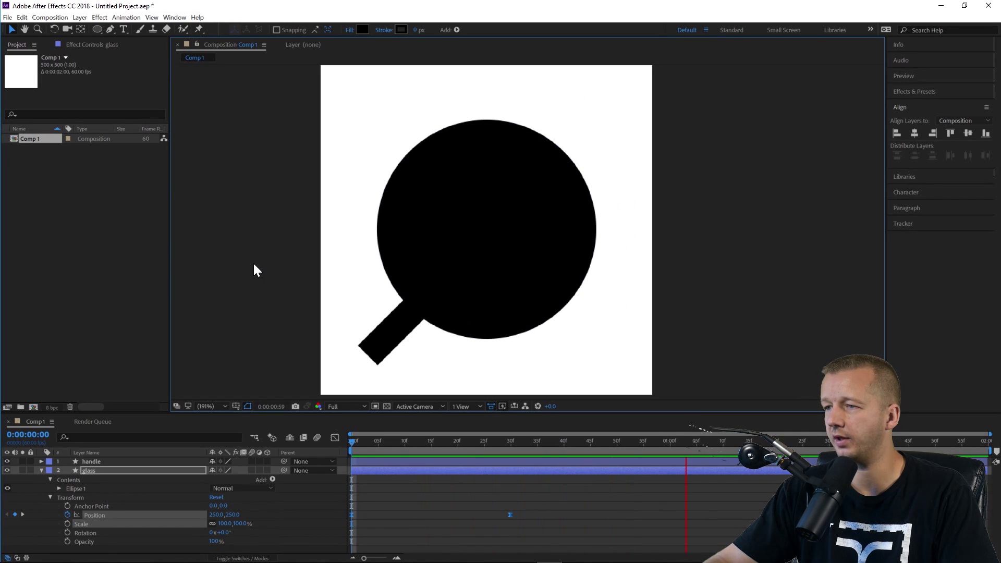
key(space)
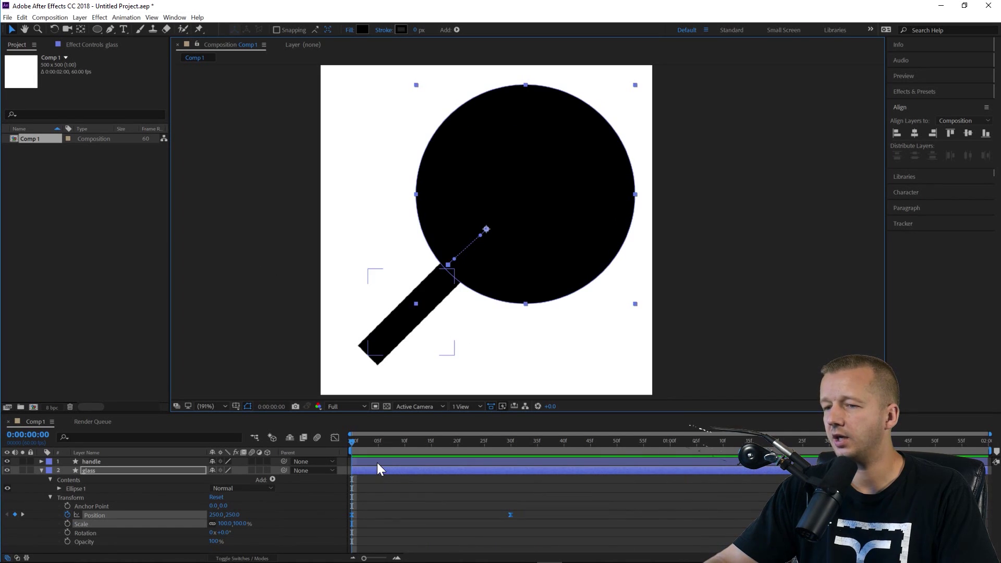
Reduce the glass layer's expanded properties in the timeline to the keyframed ones only.
click(377, 462)
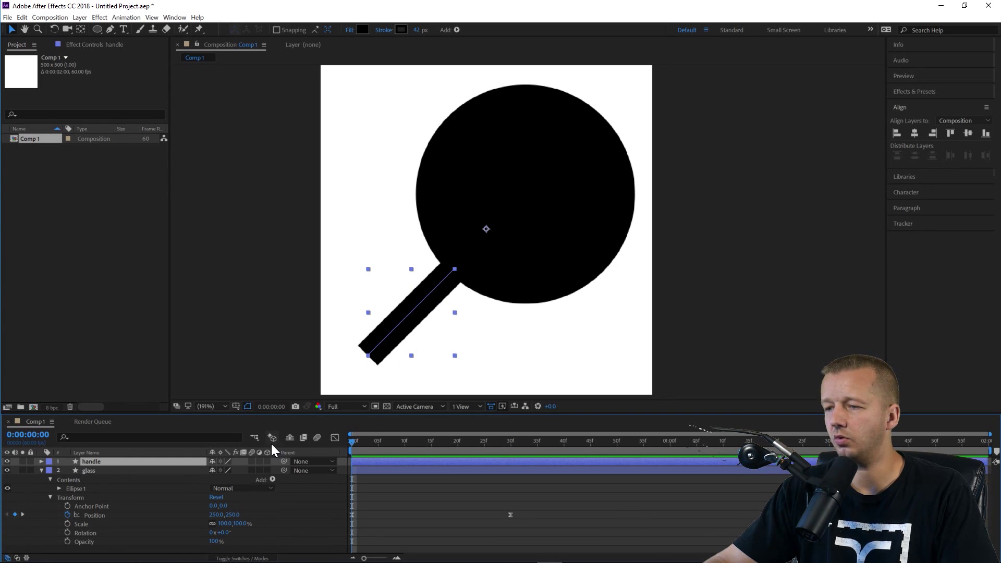
click(407, 467)
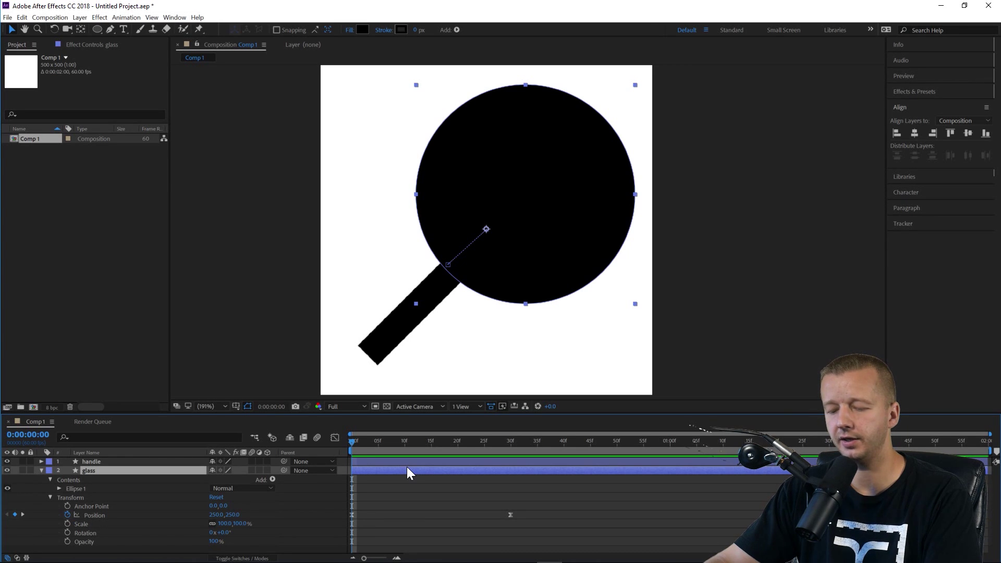
key(u)
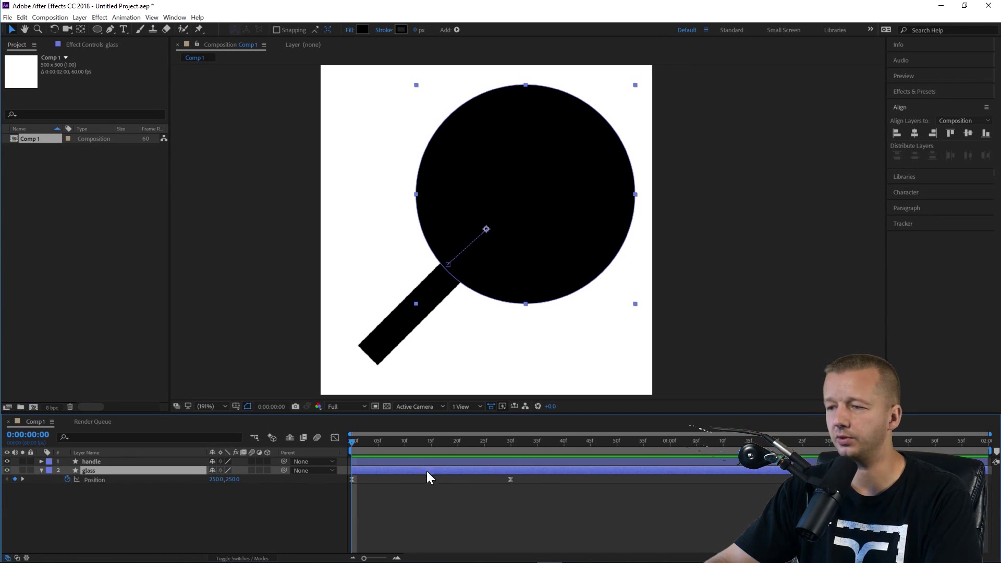
Keyframe the handle layer's Position at frame 0, and move the handle diagonally up until it sits inside the circle at frame 30.
click(391, 462)
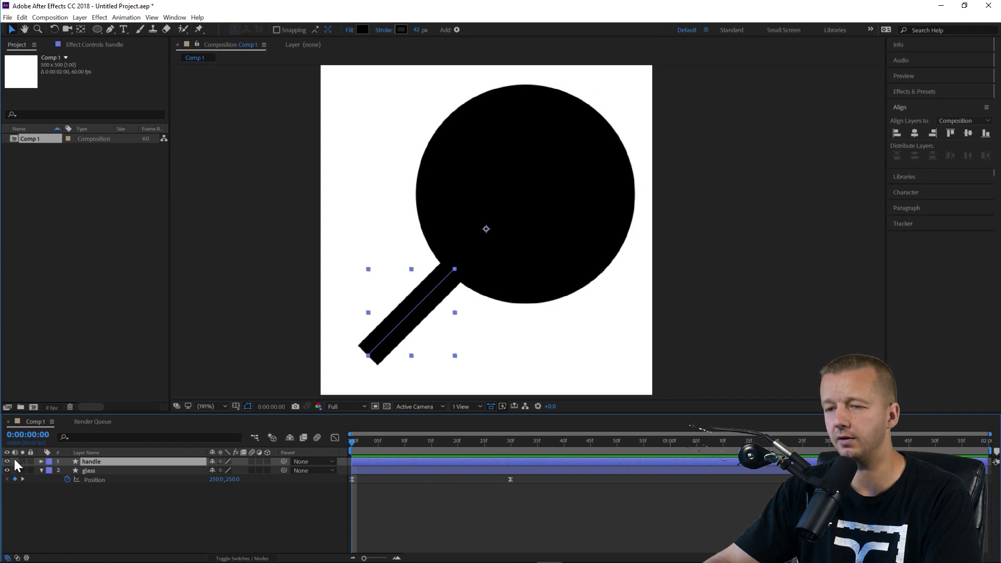
click(41, 462)
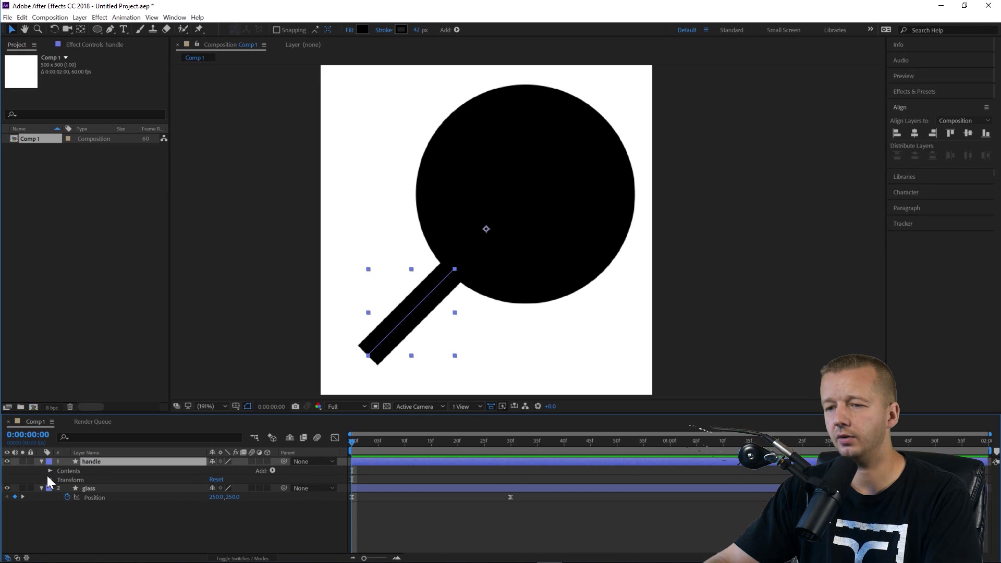
click(55, 481)
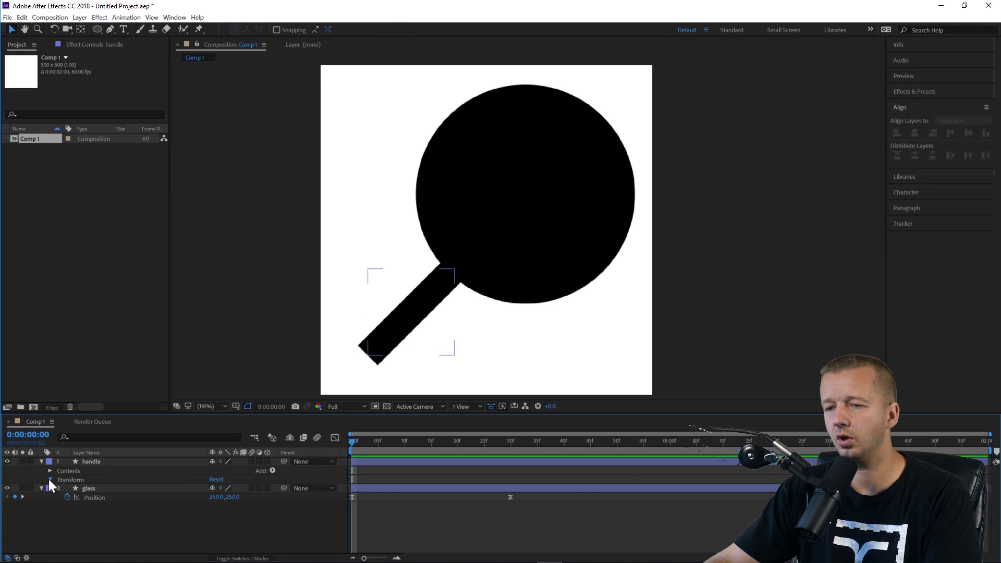
click(50, 480)
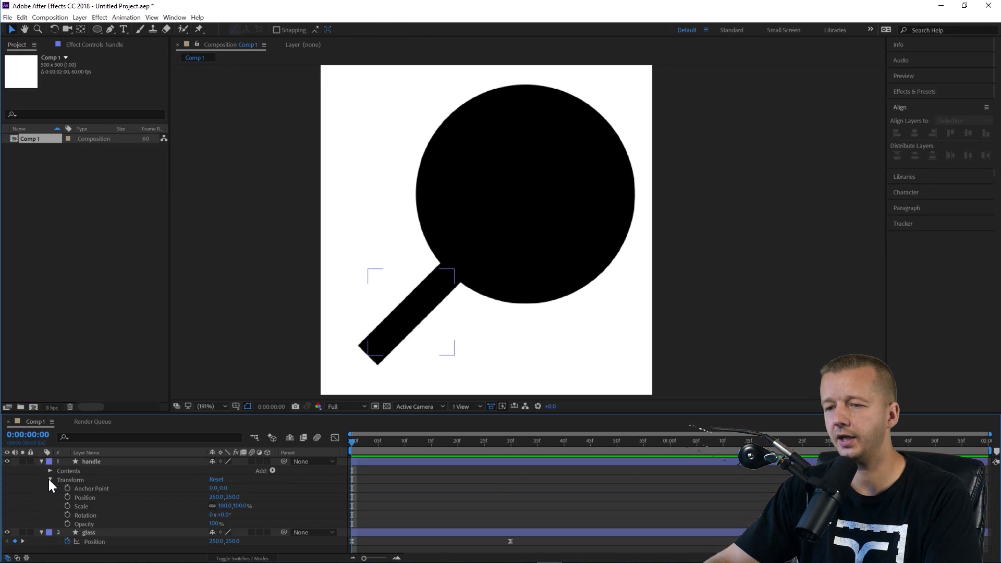
click(67, 498)
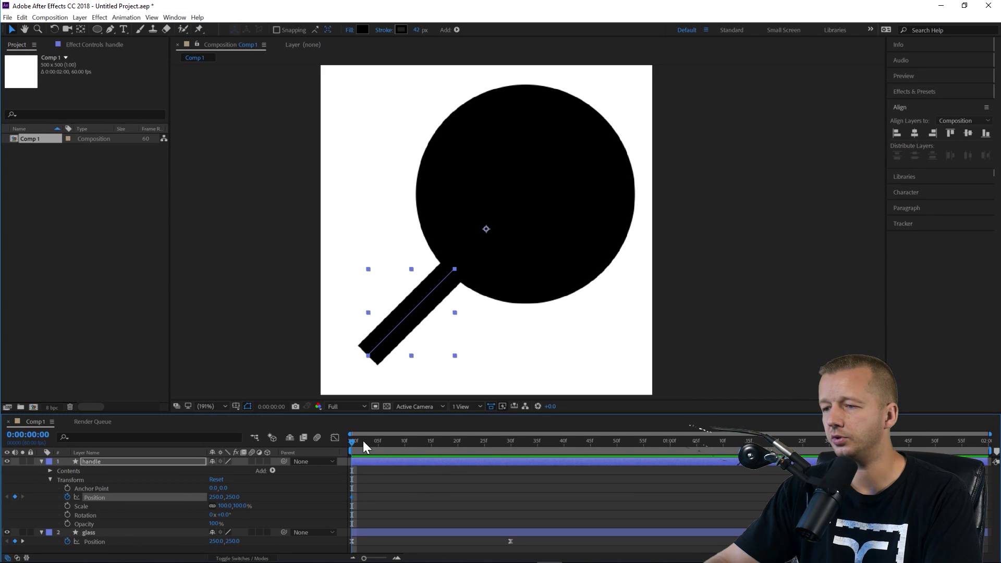
drag(363, 440, 511, 447)
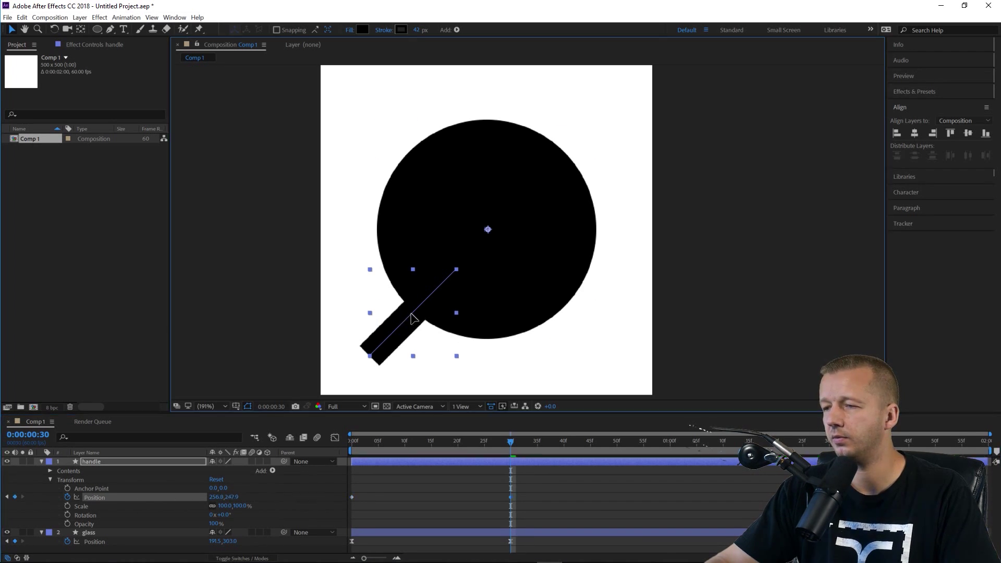
drag(410, 323, 449, 266)
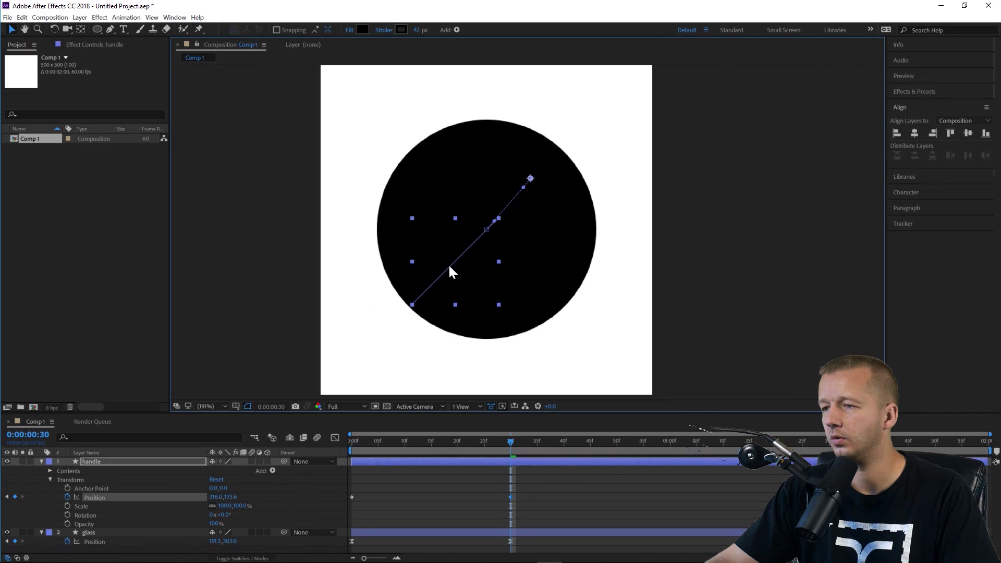
Apply Easy Ease to both Position keyframes of the handle layer.
drag(510, 442, 418, 425)
drag(558, 496, 349, 496)
right_click(352, 496)
mouse_move(447, 489)
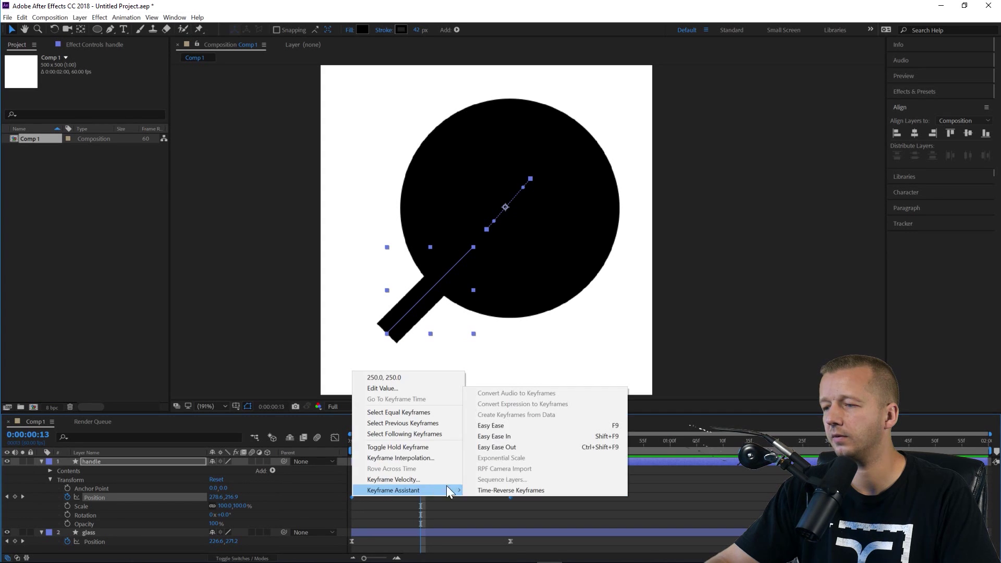
click(518, 425)
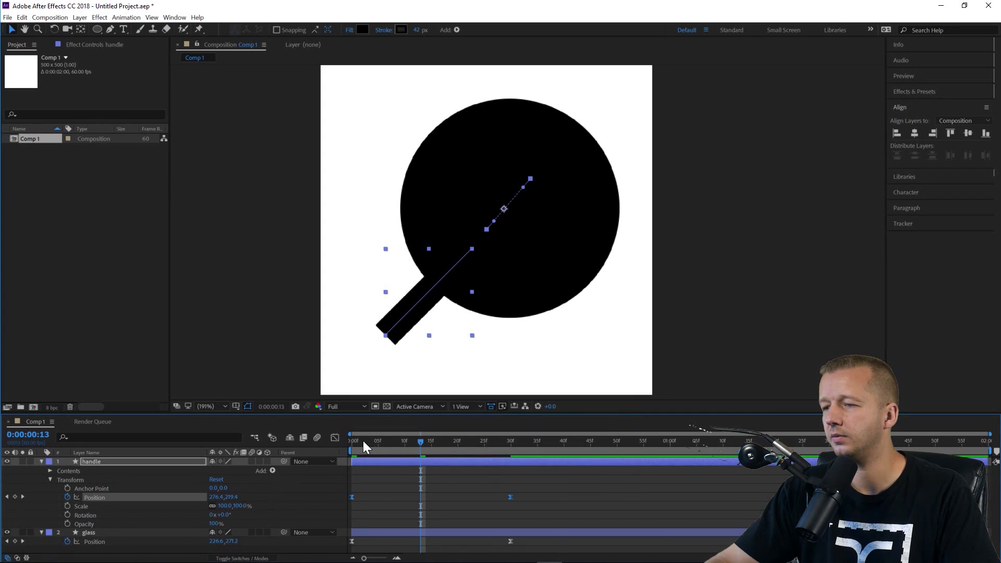
Preview the combined glass and handle movement from the start of the composition.
drag(363, 440, 342, 441)
key(space)
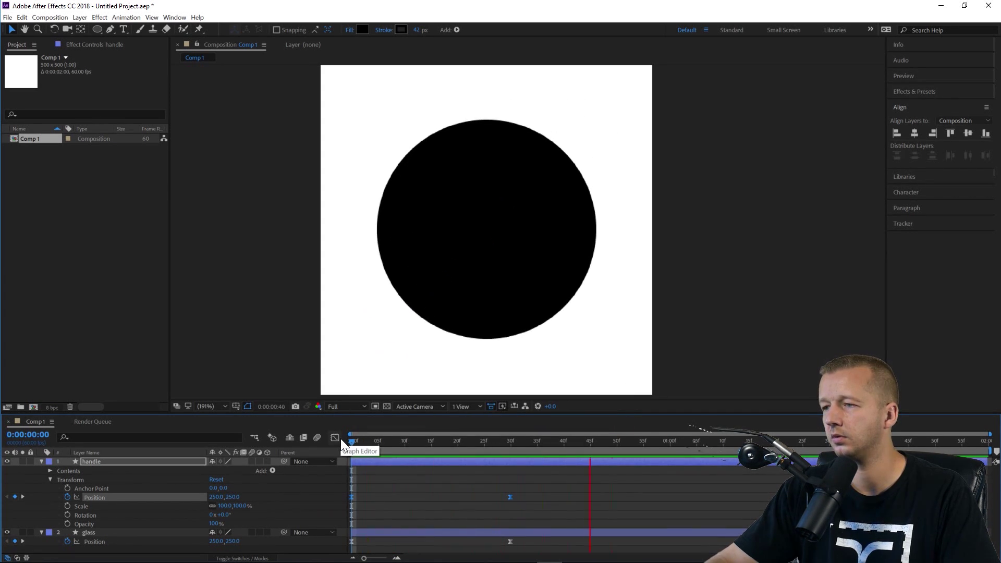
click(718, 227)
key(space)
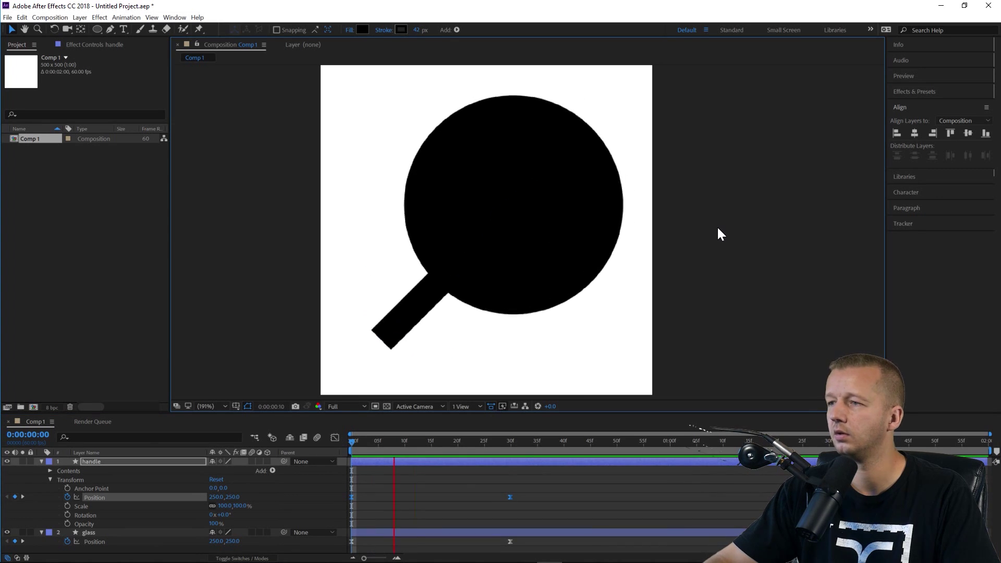
key(space)
key(space)
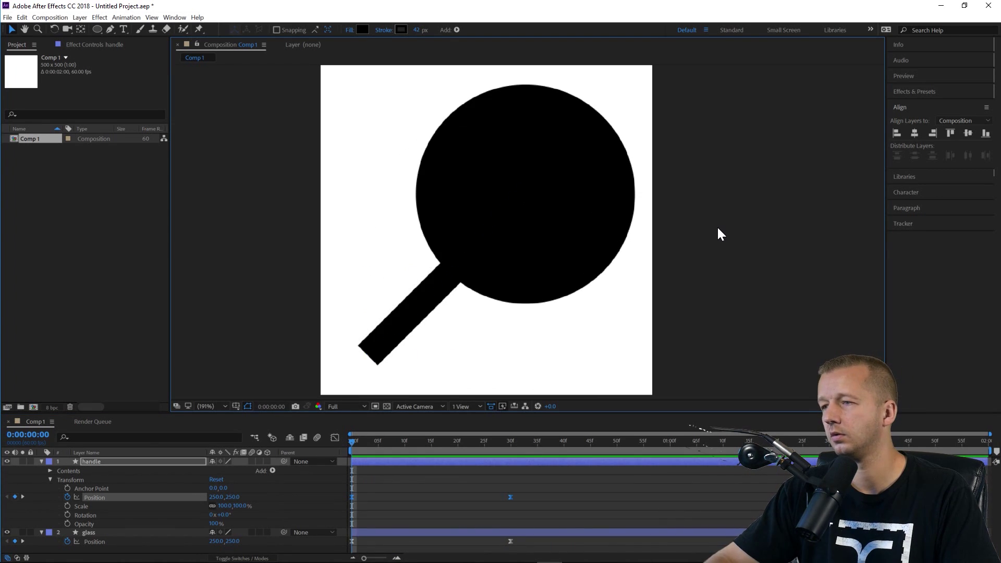
key(space)
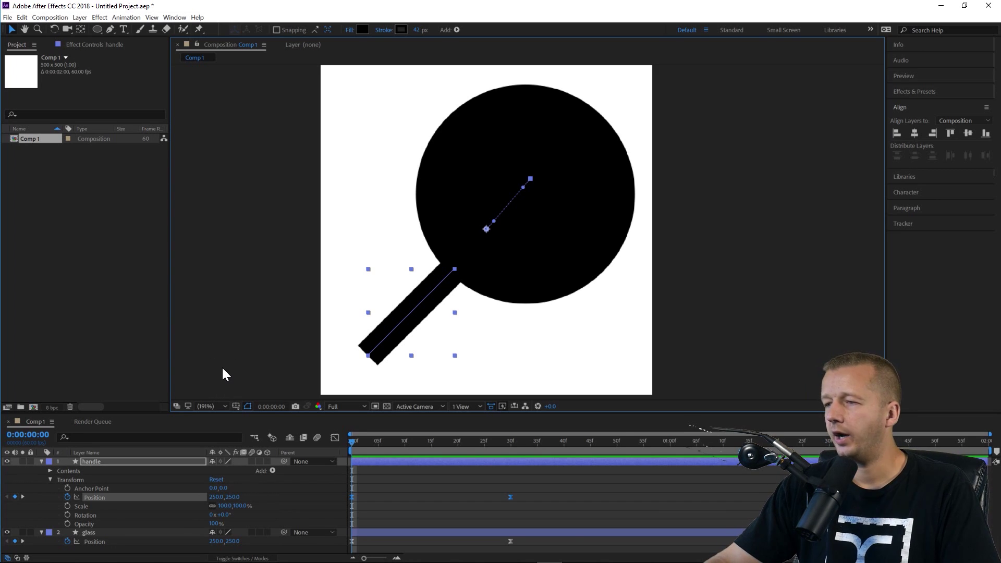
click(275, 254)
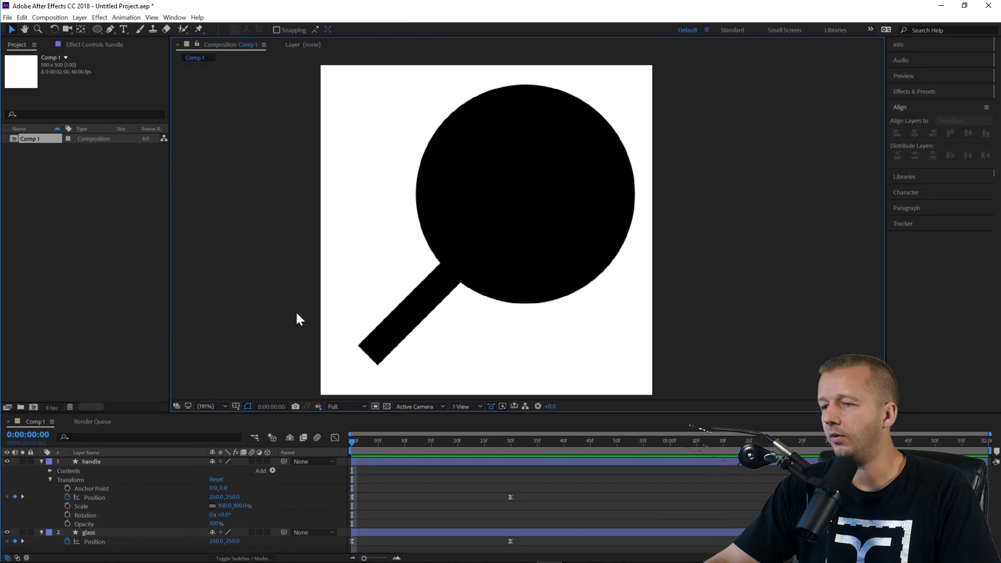
Duplicate the glass layer at frame 30 and place the copy above the handle layer.
click(510, 440)
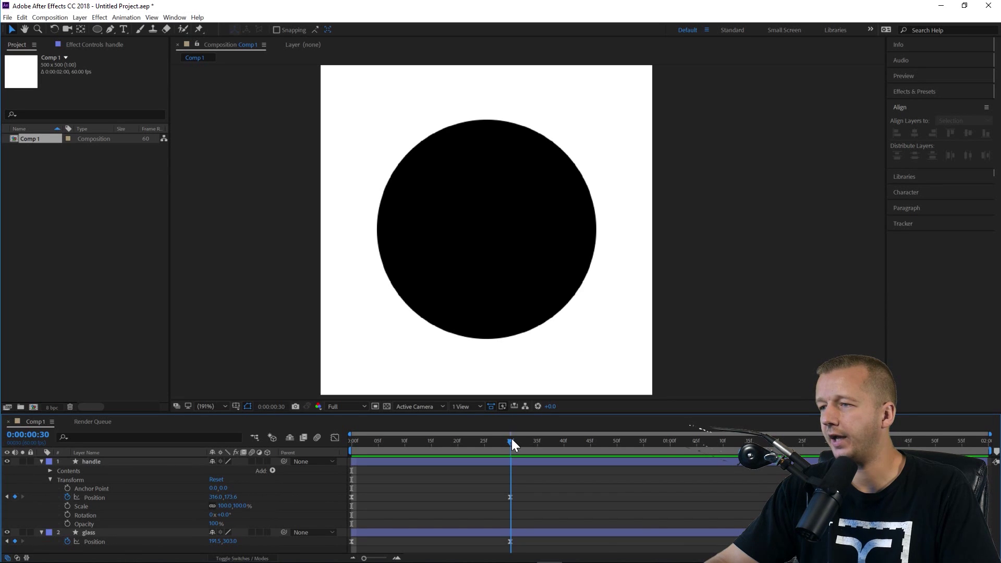
click(556, 169)
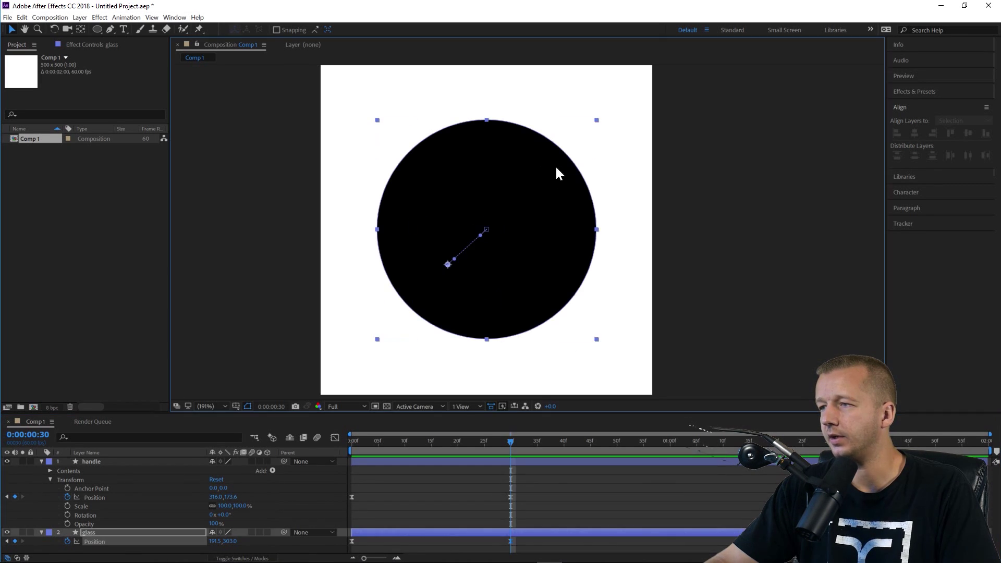
click(90, 531)
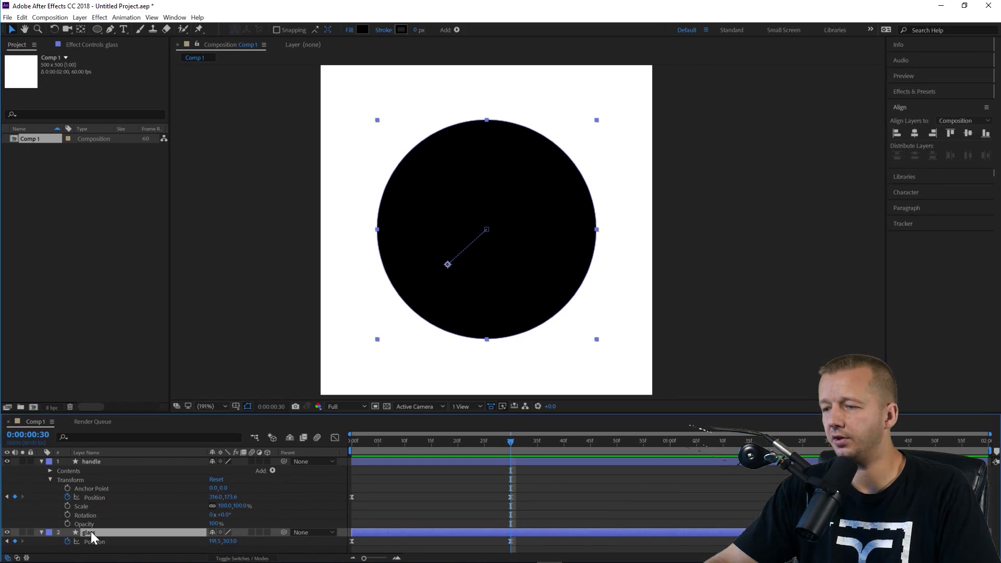
key(ctrl+d)
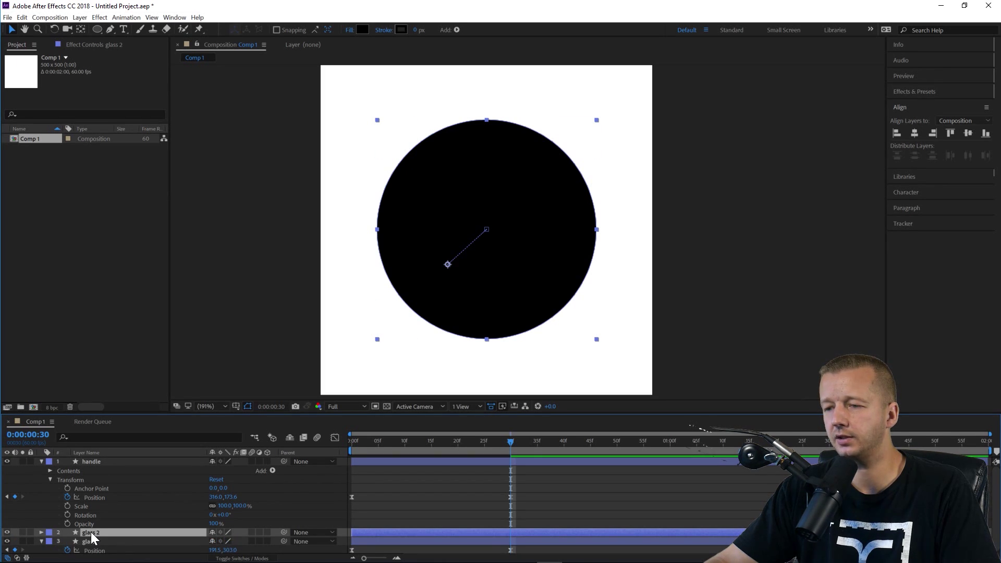
drag(91, 531, 90, 458)
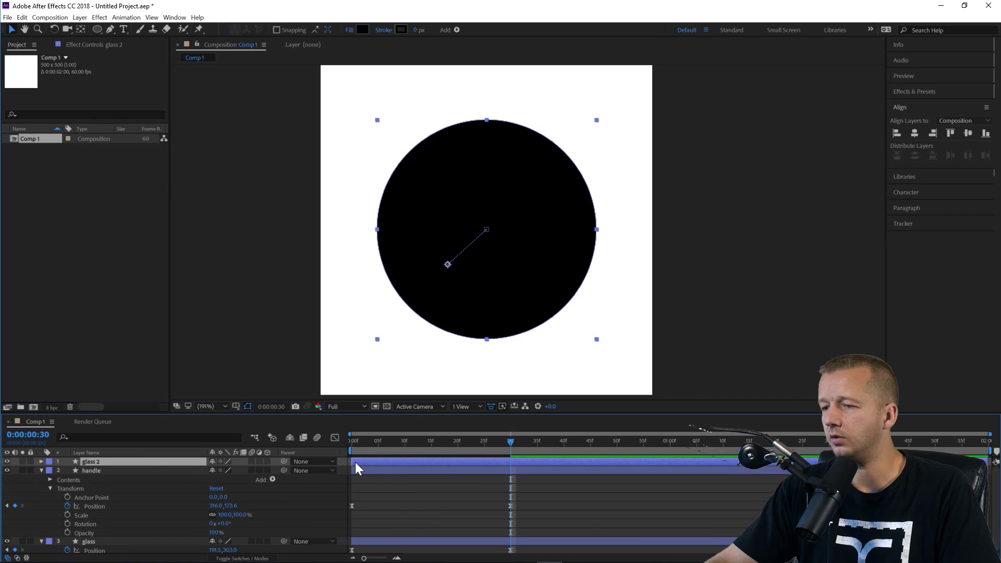
Remove the Position keyframes from the glass 2 layer and trim the layer to start at frame 30.
key(u)
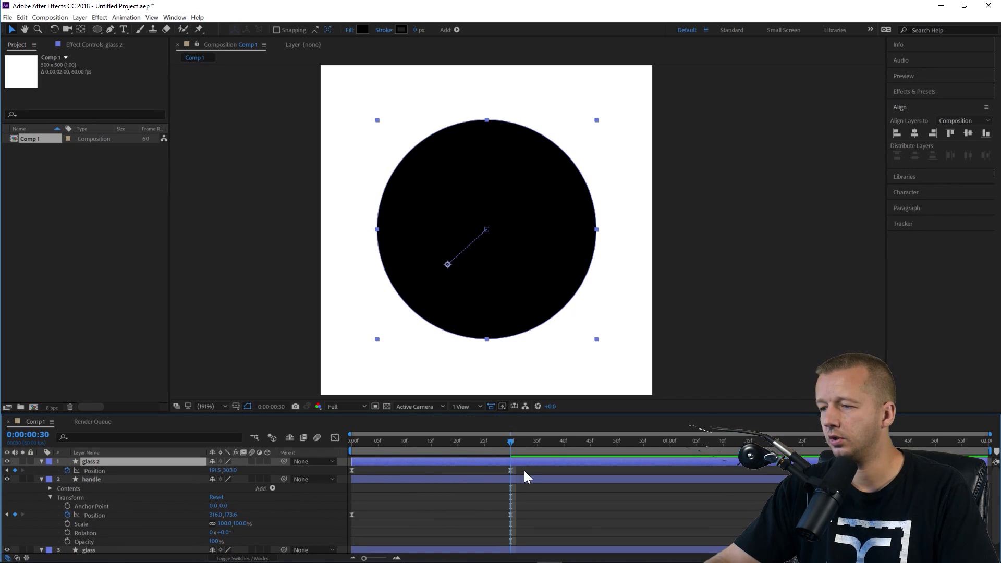
mouse_move(527, 469)
mouse_down()
mouse_move(348, 476)
mouse_move(364, 462)
mouse_move(523, 465)
mouse_up()
key(Delete)
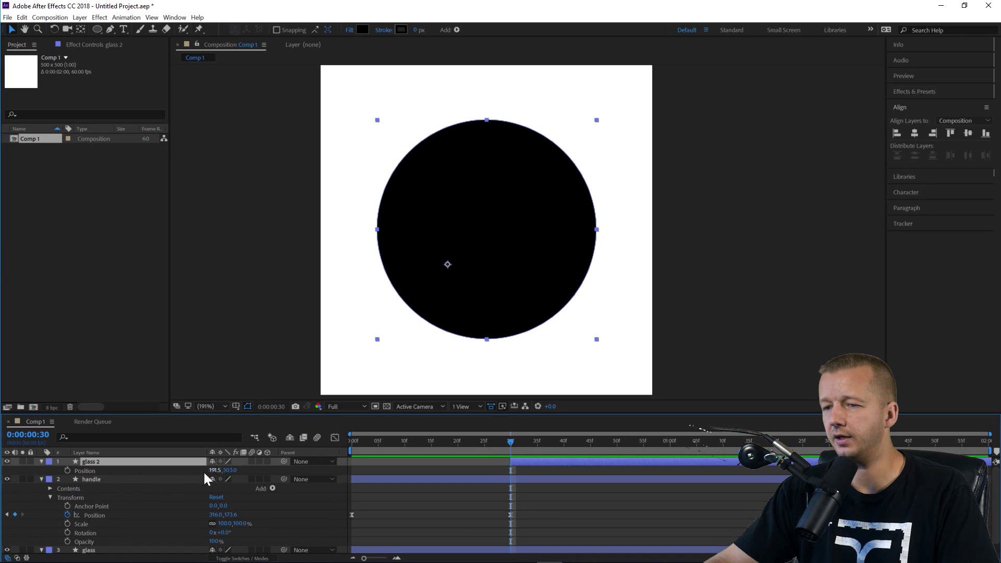
key(s)
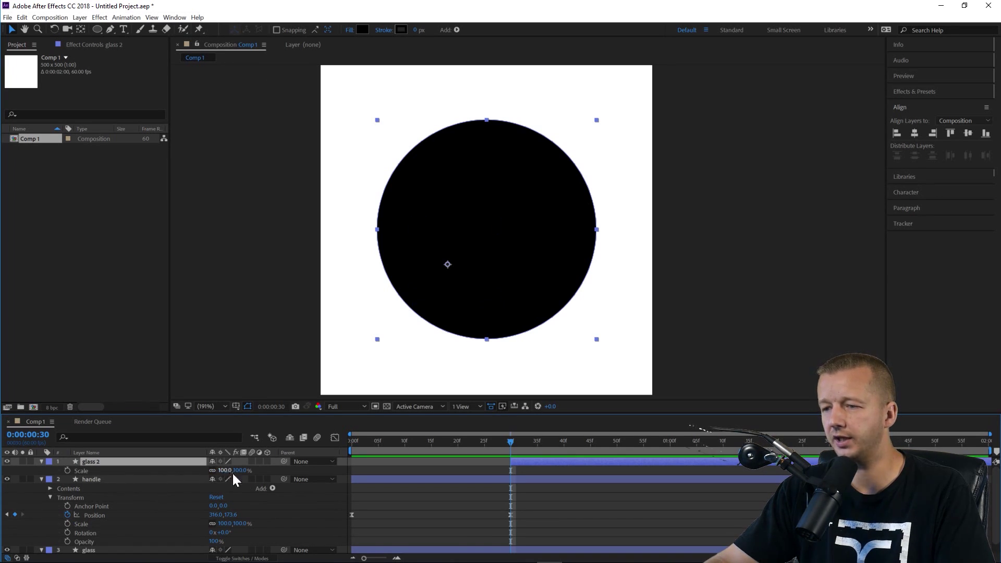
drag(238, 471, 223, 471)
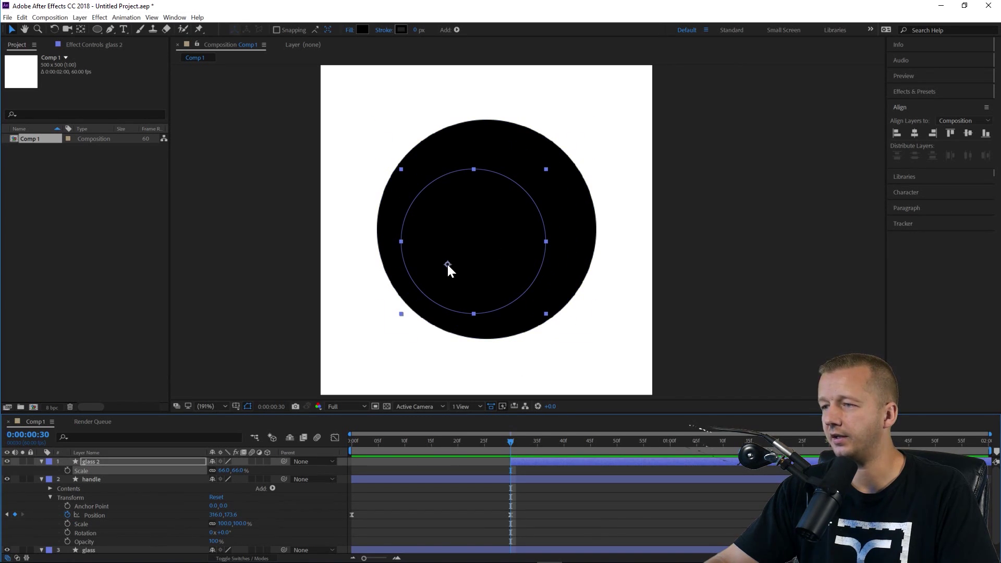
key(ctrl+z)
Centre the anchor point of the glass 2 layer in its circle and scale the layer down to 47%.
key(y)
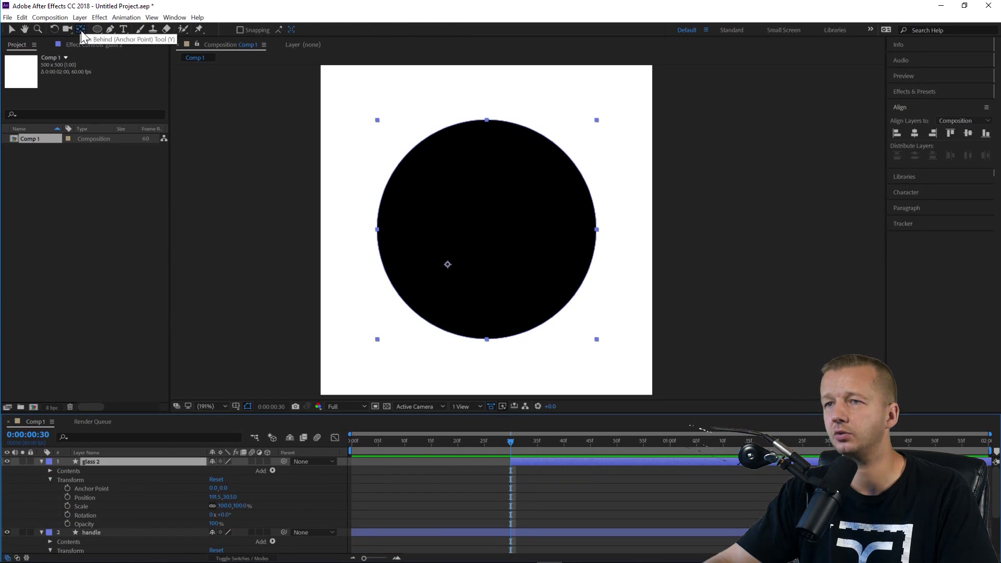
key(ctrl+alt+Home)
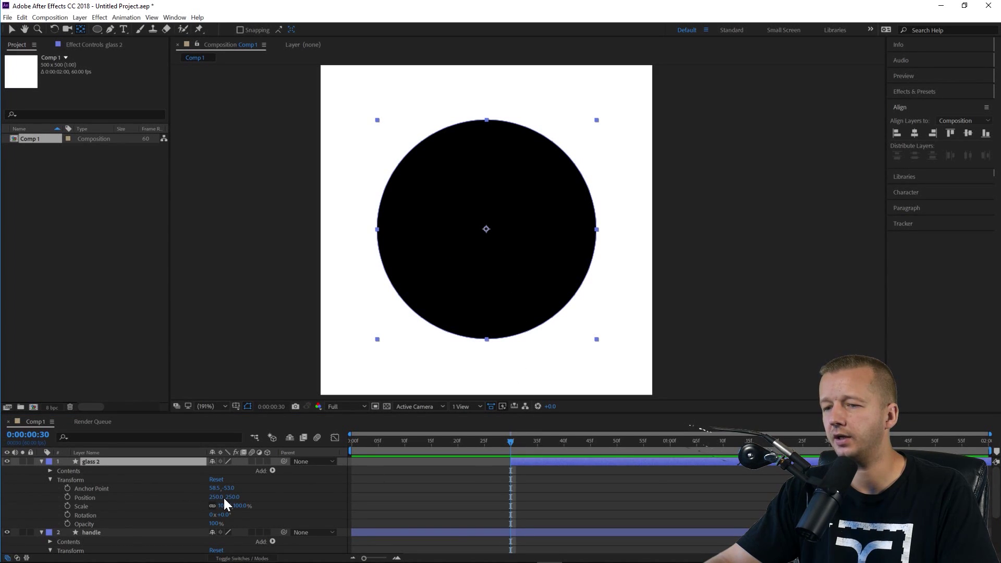
drag(240, 513, 212, 512)
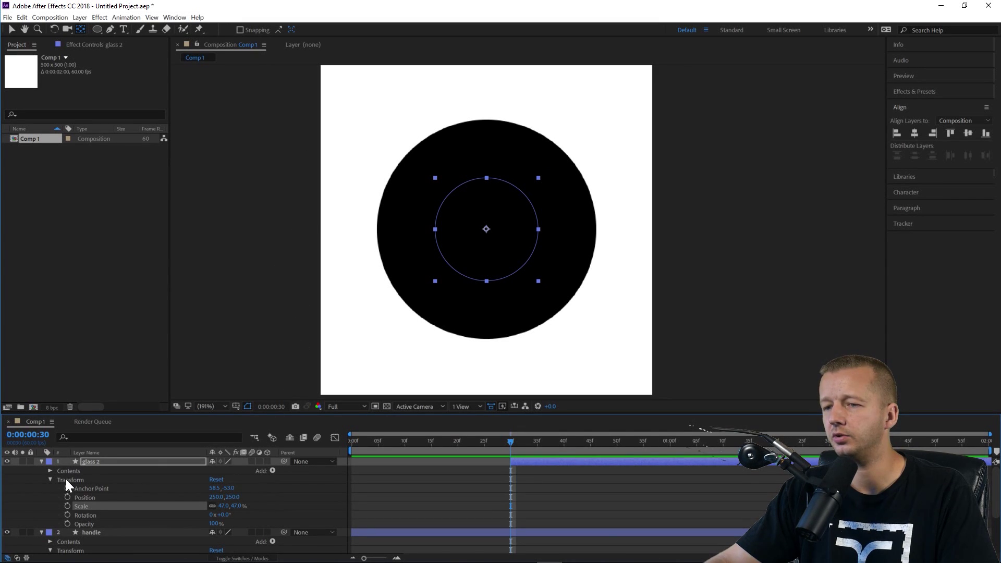
Change the fill colour of the ellipse in the glass 2 layer to white (FFFFFF).
click(92, 462)
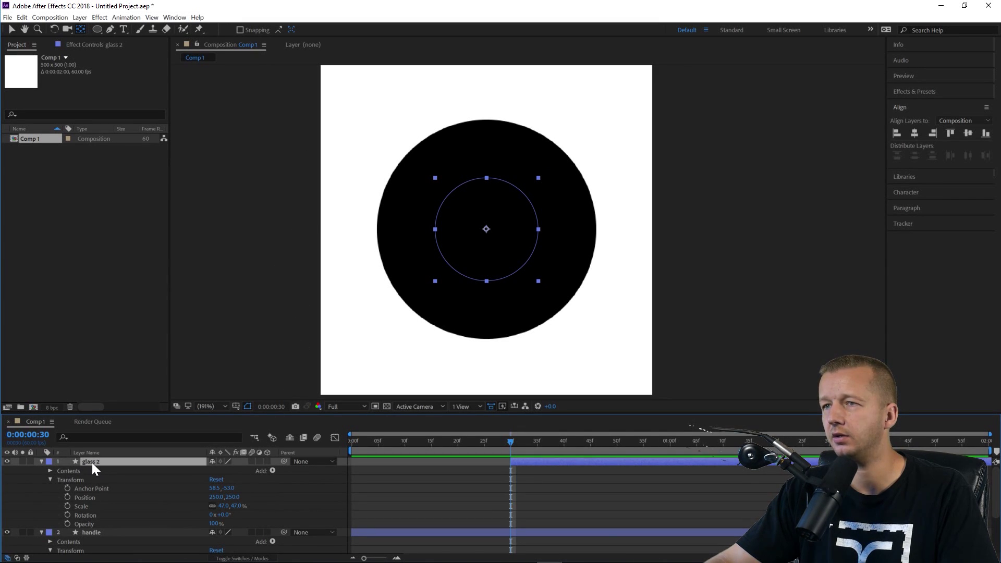
click(273, 279)
click(520, 196)
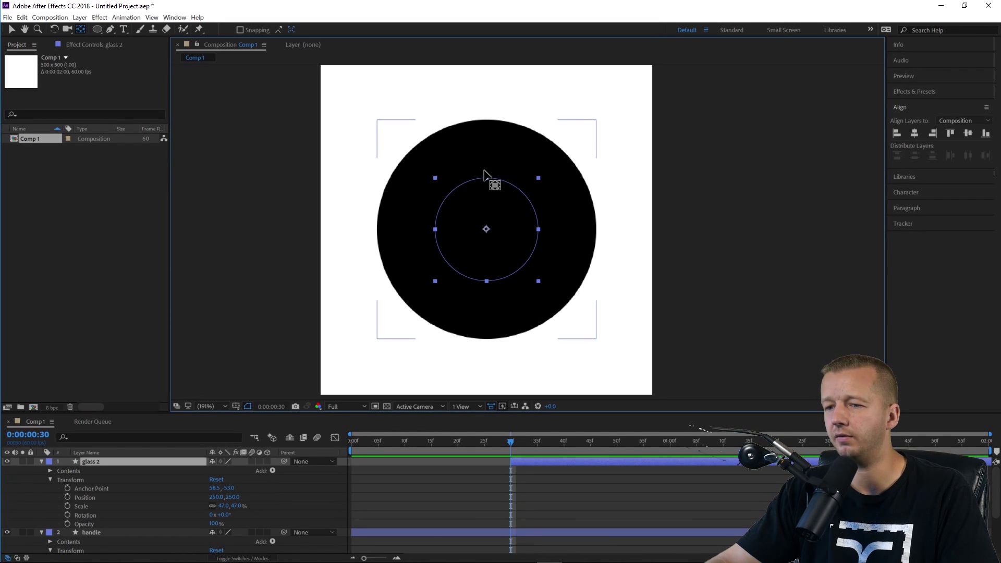
click(49, 471)
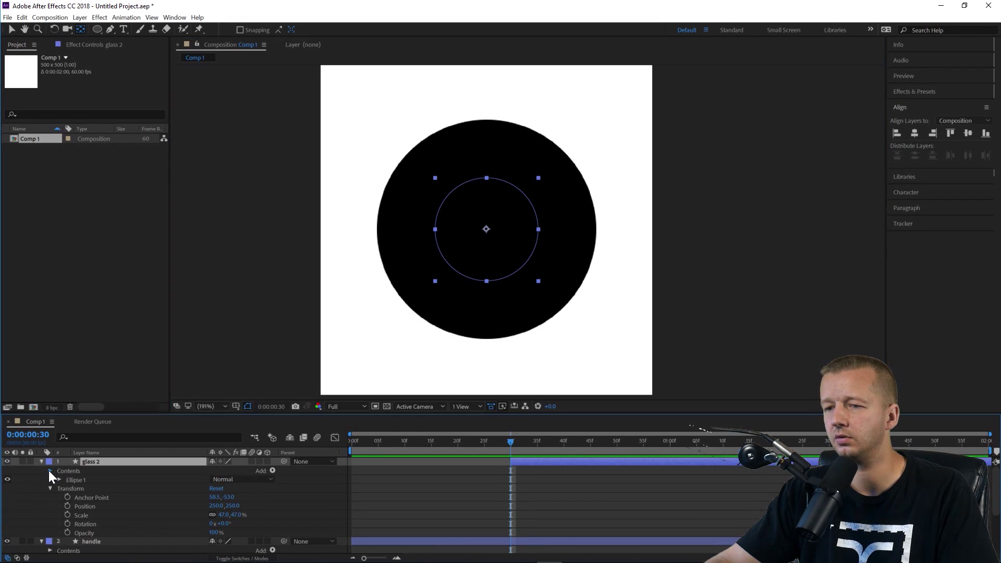
click(59, 479)
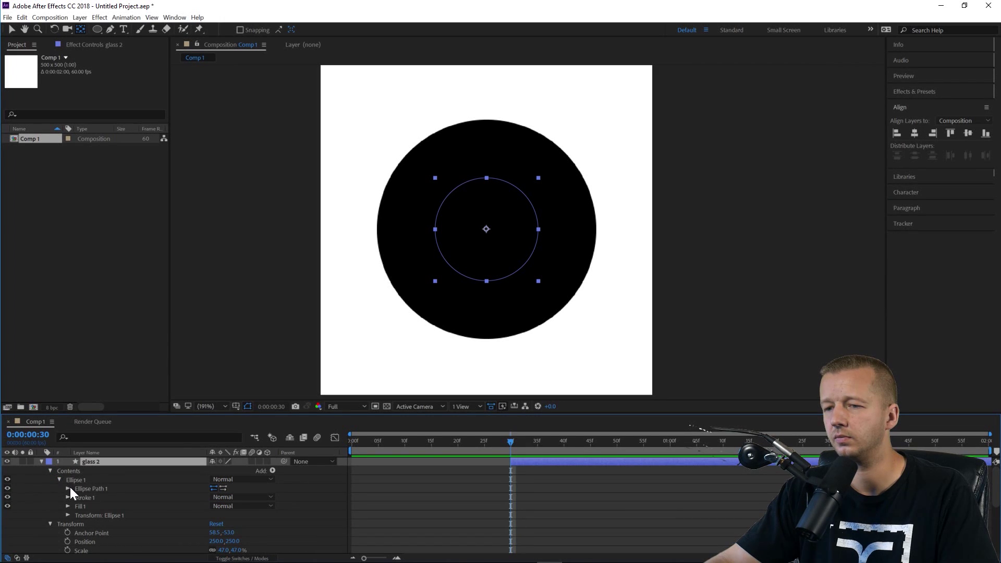
click(68, 506)
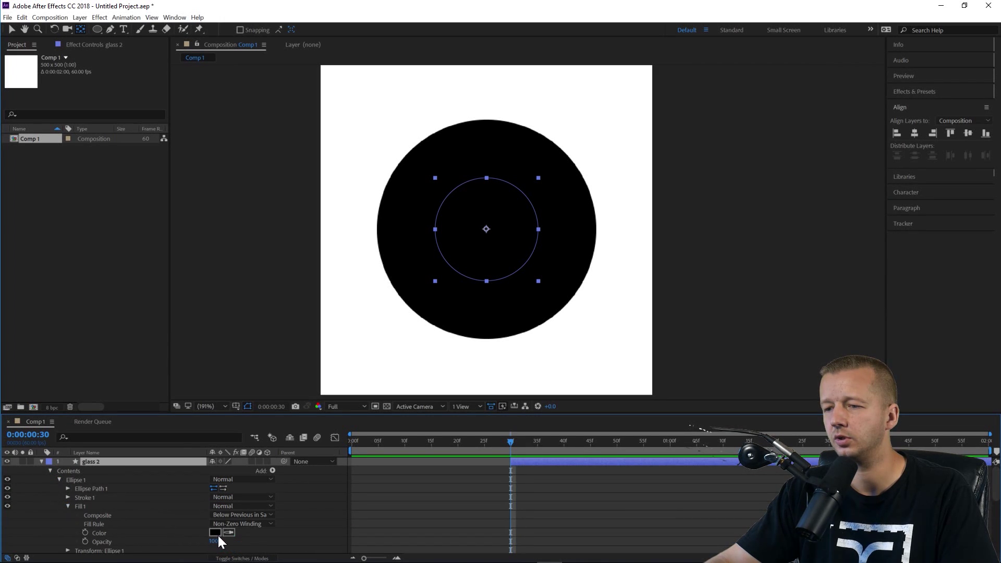
click(215, 532)
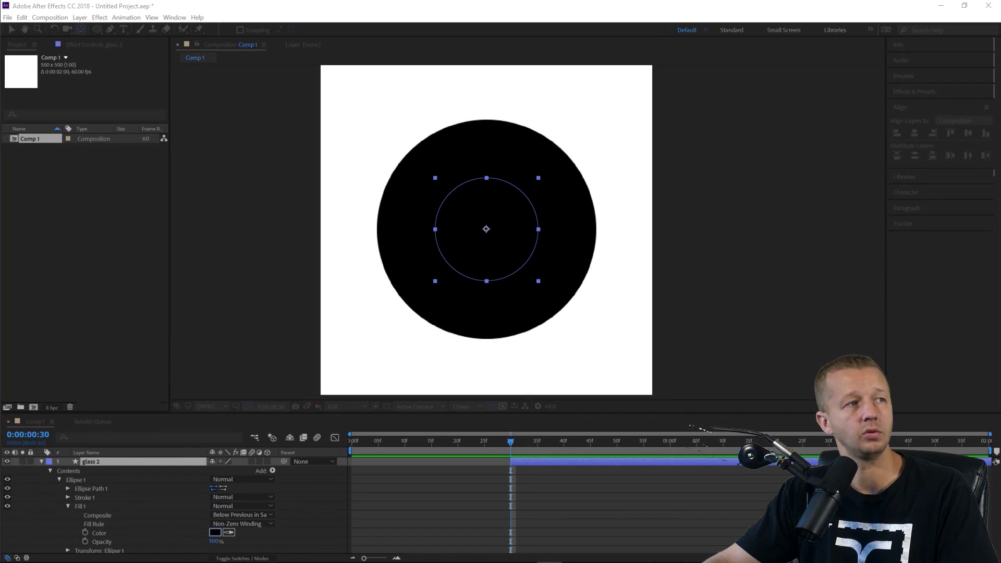
drag(125, 156, 84, 134)
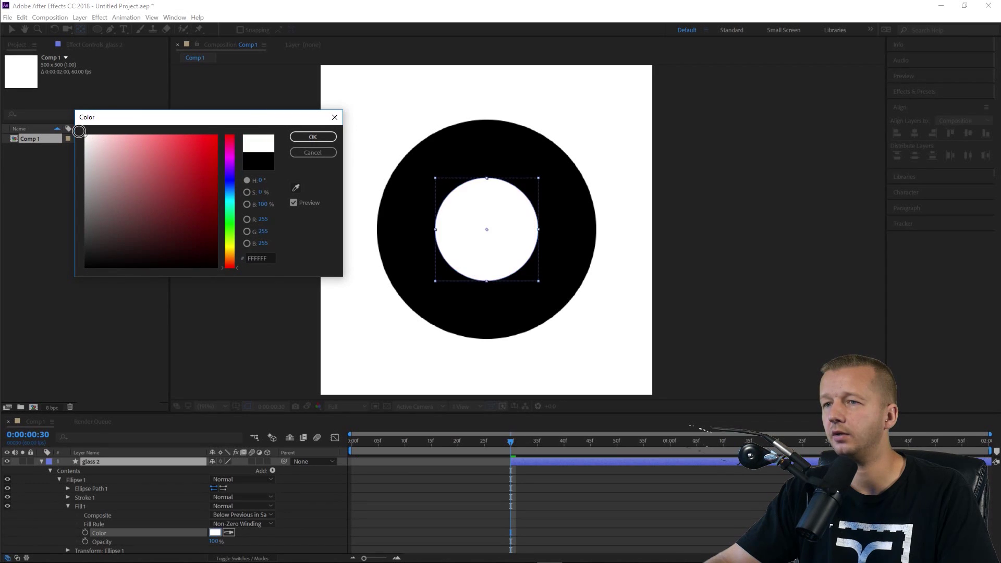
click(310, 139)
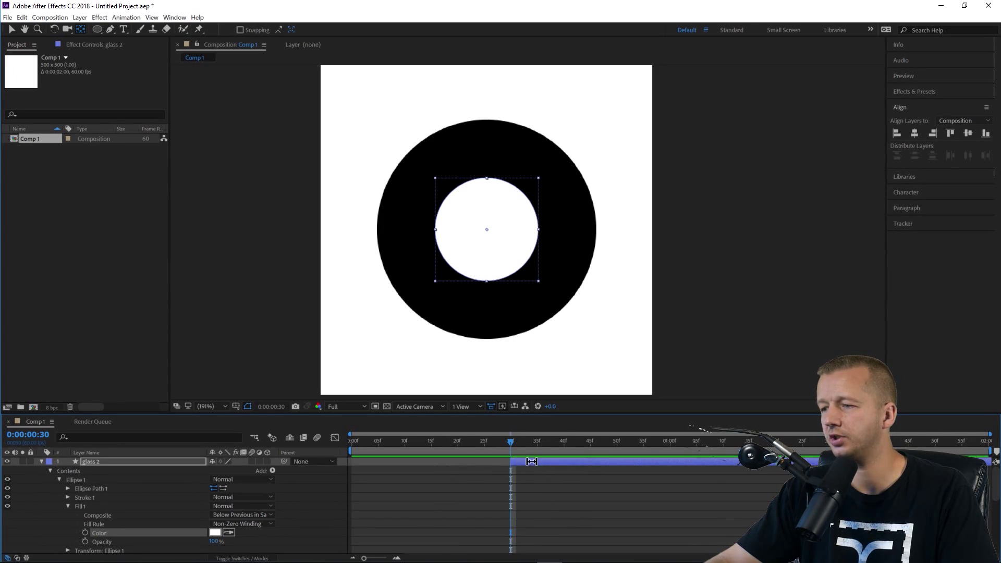
Keyframe the Scale of the glass 2 layer from 0% at frame 30 to 62% at frame 43.
click(59, 479)
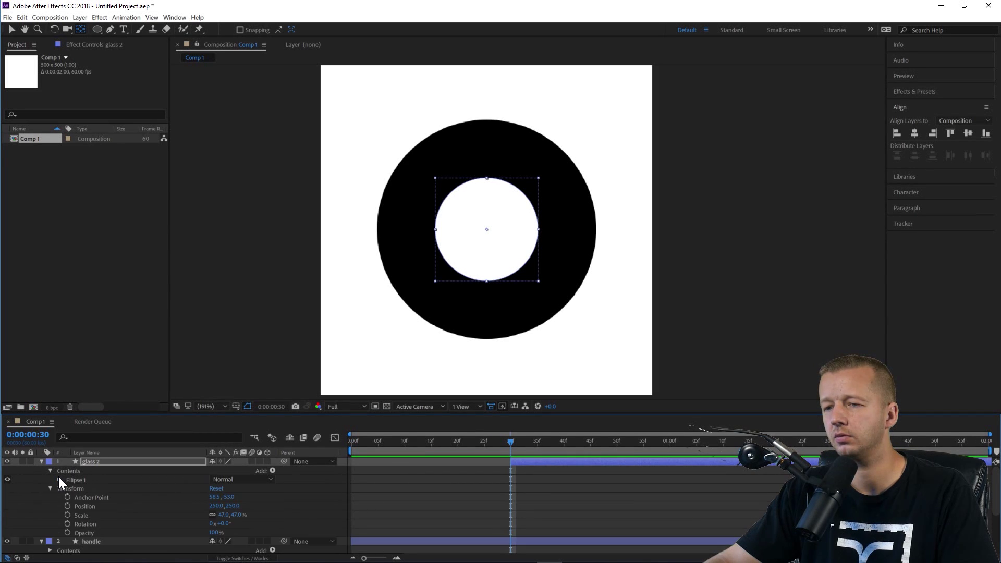
click(73, 489)
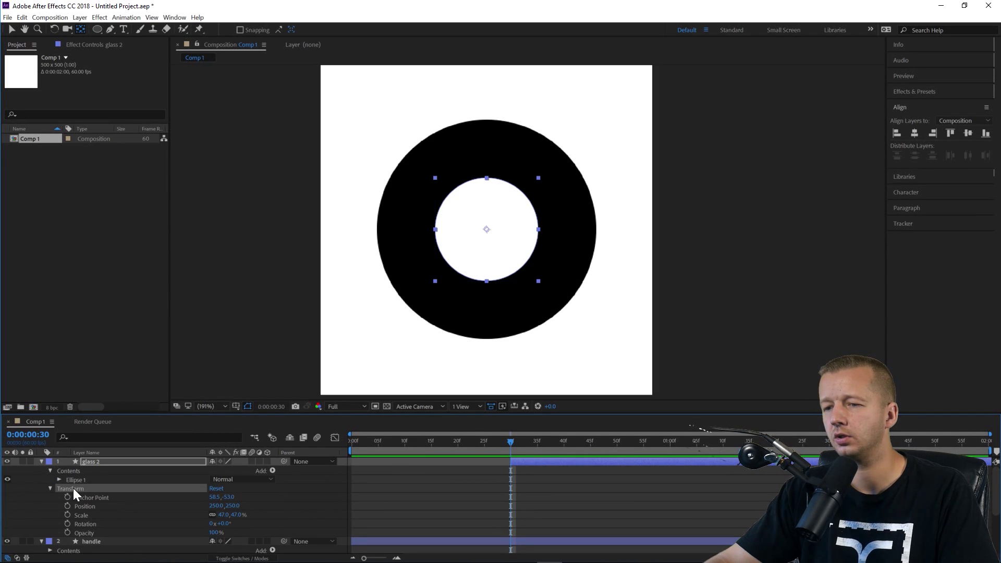
click(225, 515)
text(0)
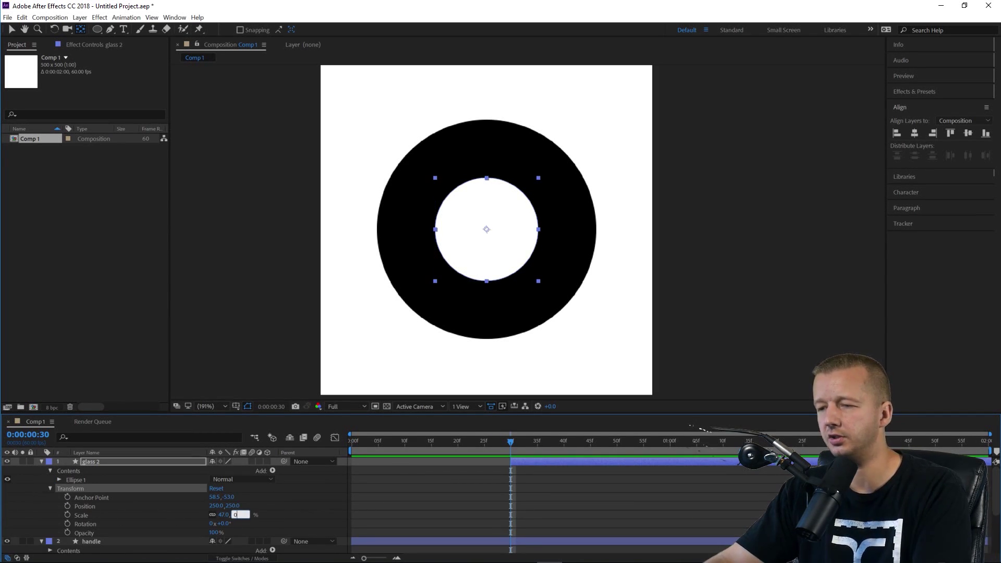
key(Return)
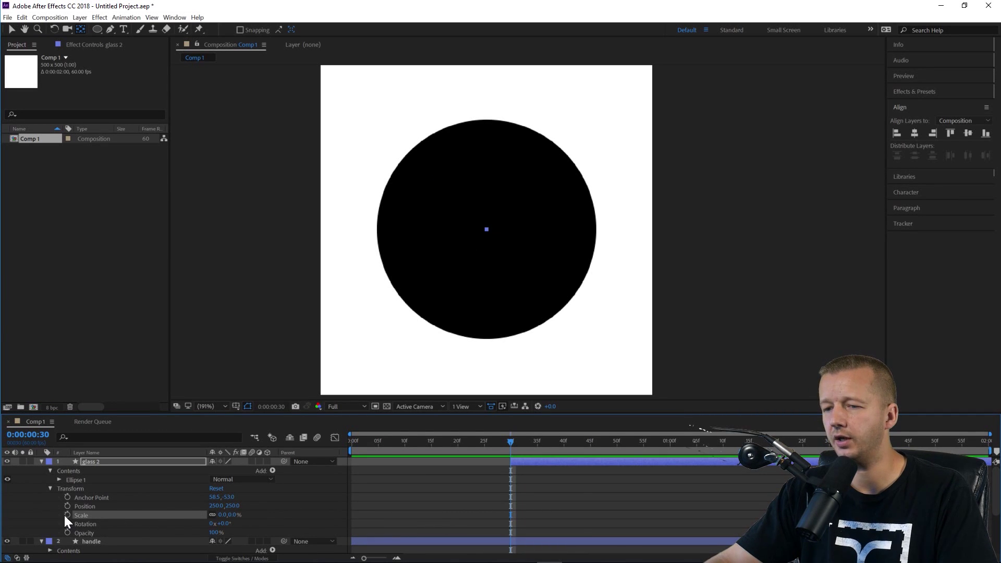
drag(513, 440, 580, 447)
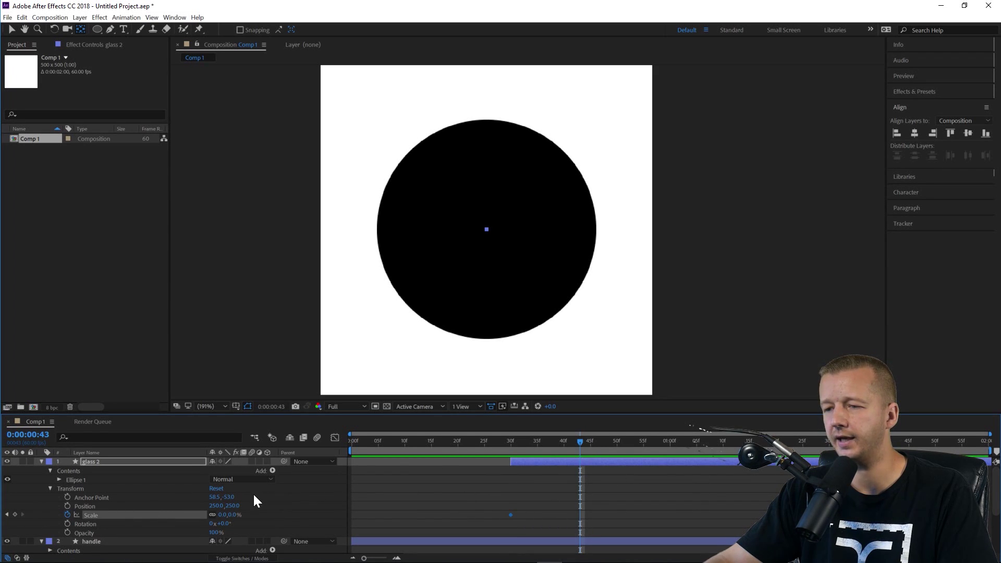
drag(230, 520, 264, 518)
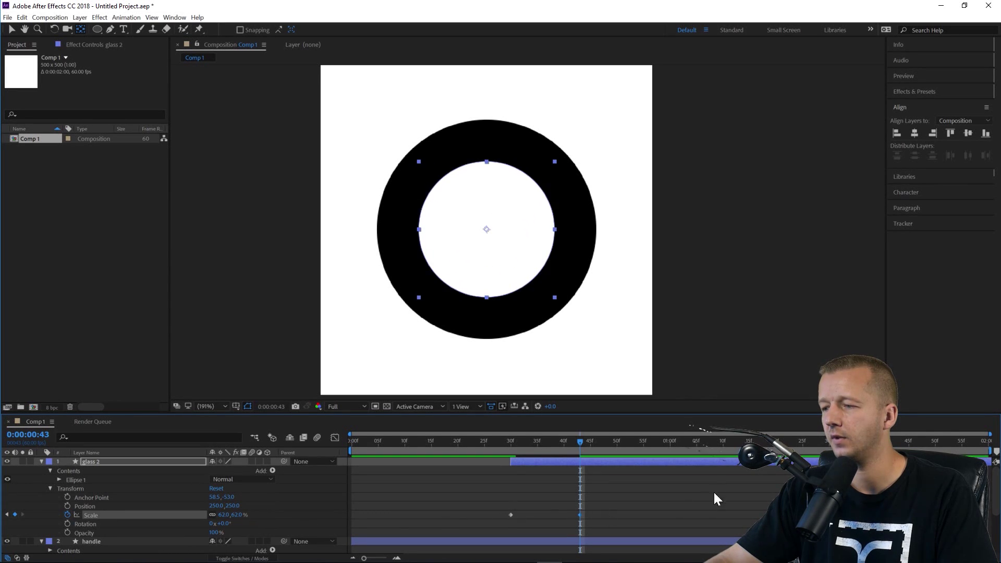
Apply Easy Ease to both Scale keyframes of the glass 2 layer.
click(510, 515)
right_click(510, 514)
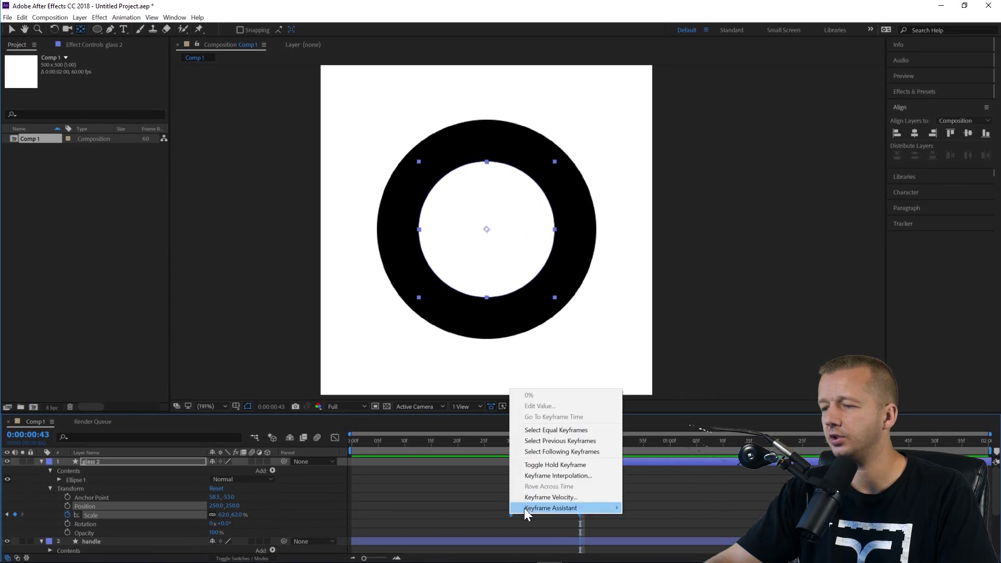
mouse_move(531, 505)
click(647, 445)
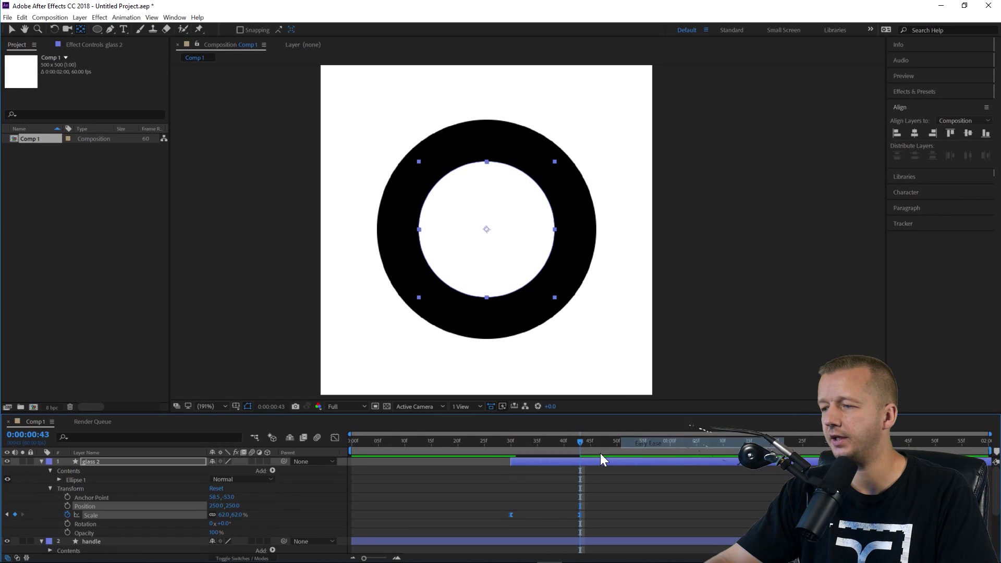
Keyframe the Scale of the glass 2 layer at 34% on frame 56 and at 58% on 0:00:01:10.
drag(580, 440, 647, 446)
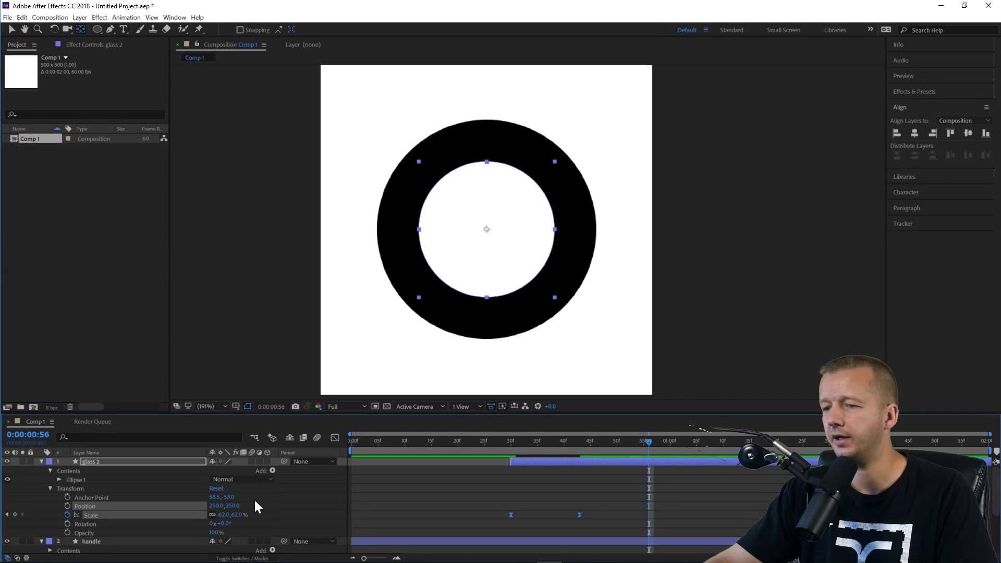
drag(239, 519, 225, 519)
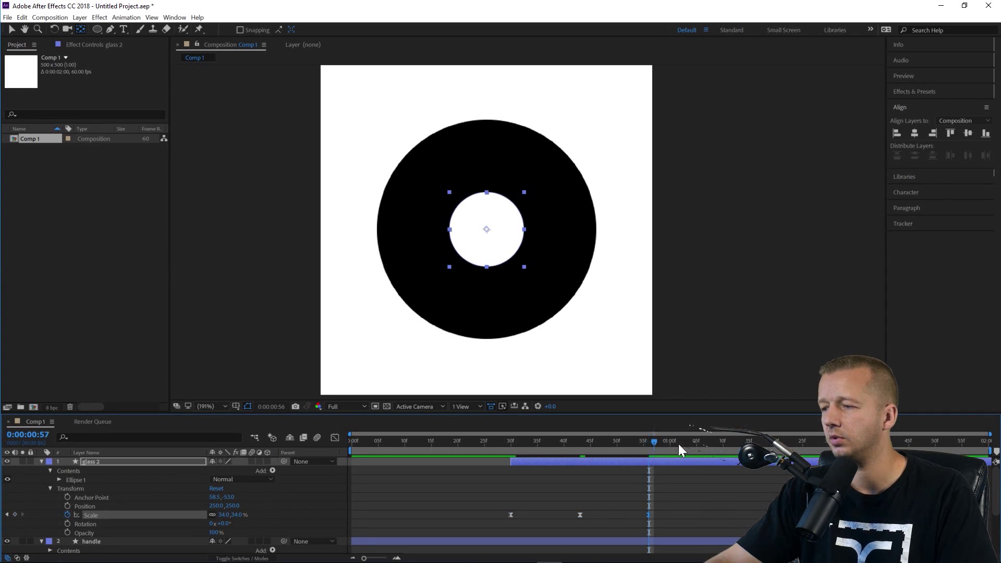
drag(678, 443, 724, 442)
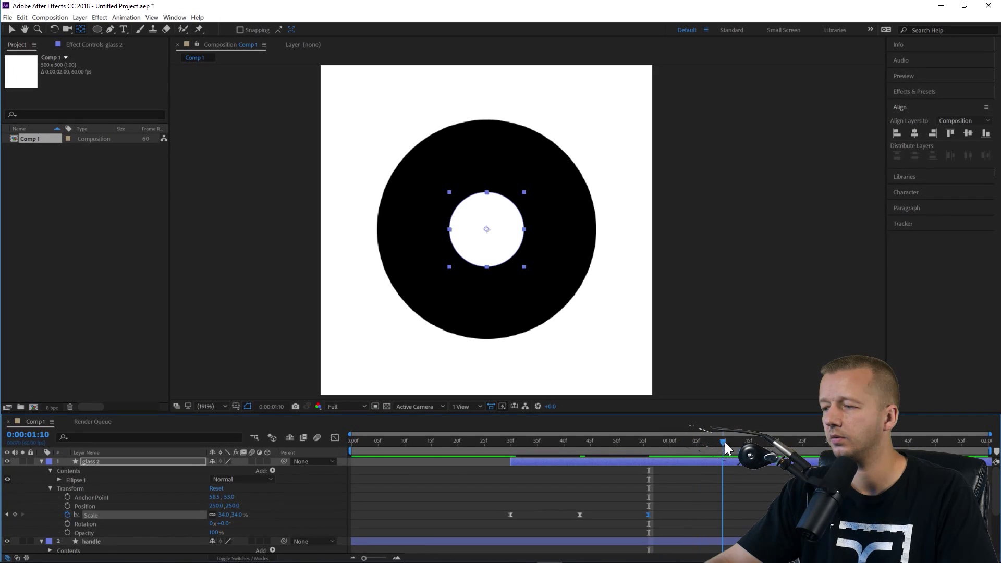
drag(231, 516, 246, 516)
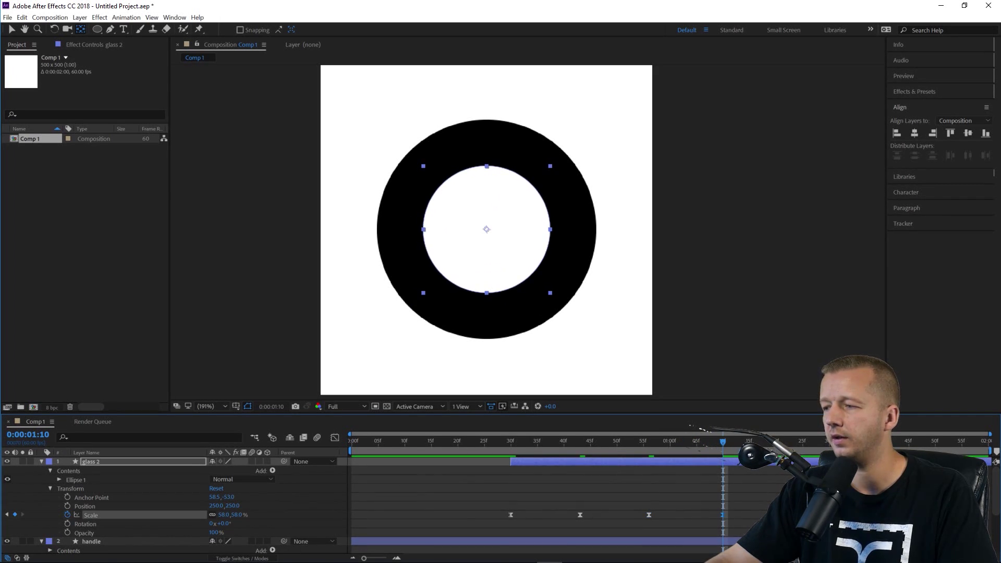
Keyframe the Scale of the glass 2 layer at 0% on 0:00:01:26 and preview the animation.
drag(724, 443, 805, 444)
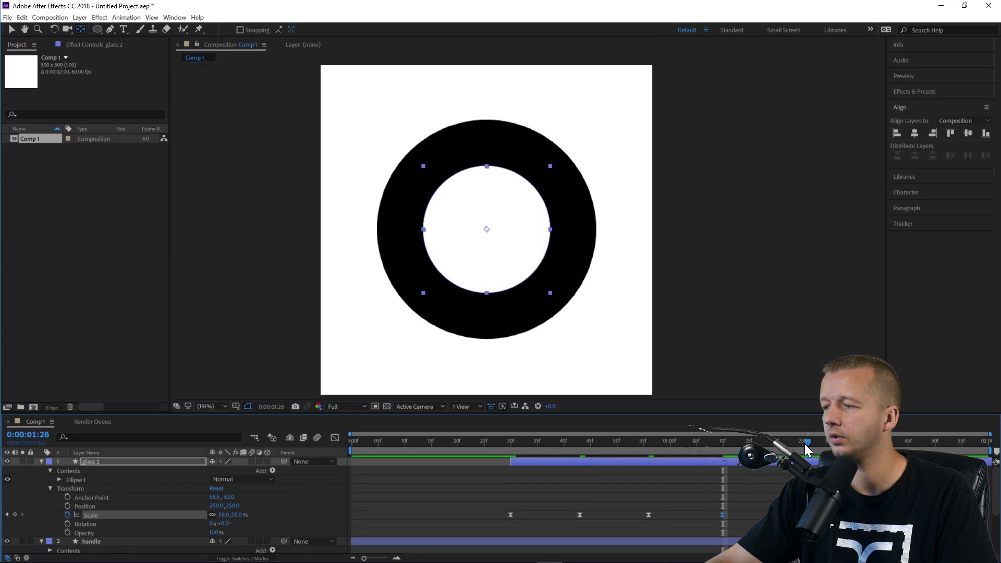
click(236, 514)
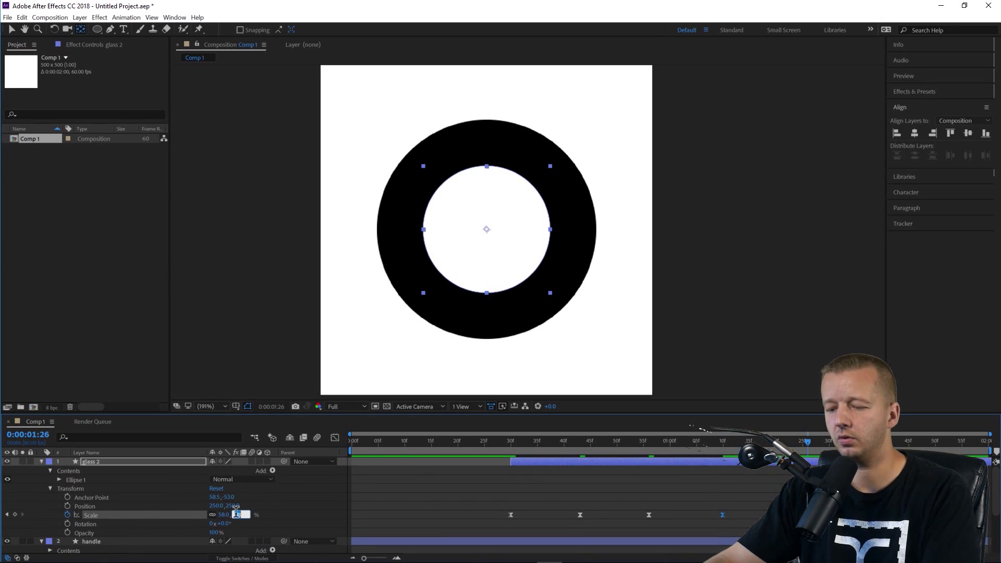
text(0)
key(Return)
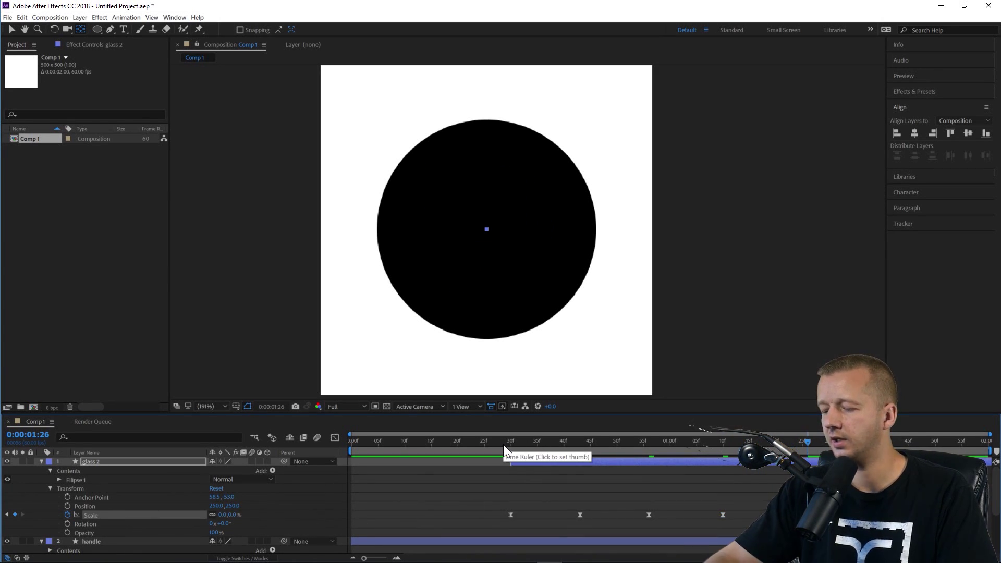
key(space)
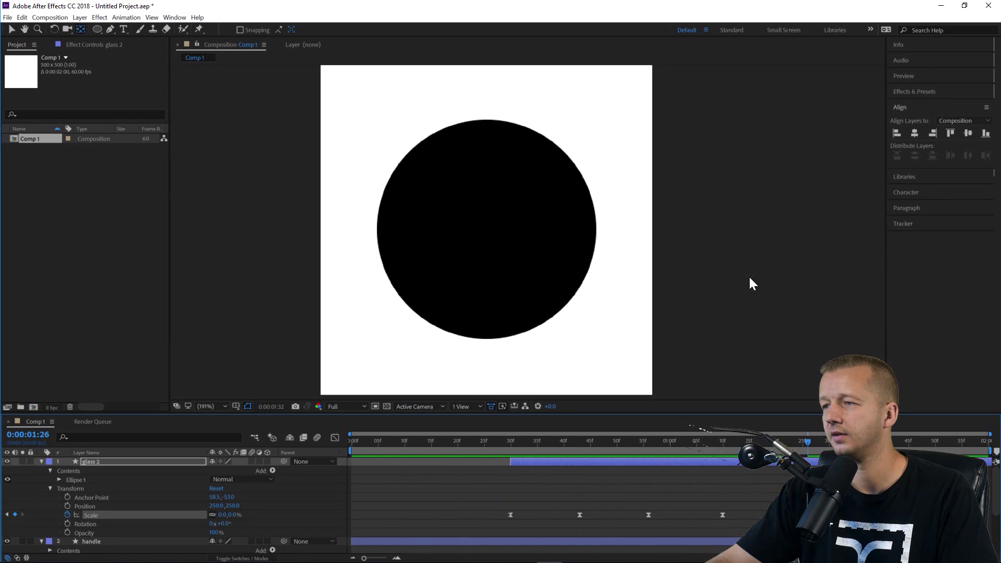
key(space)
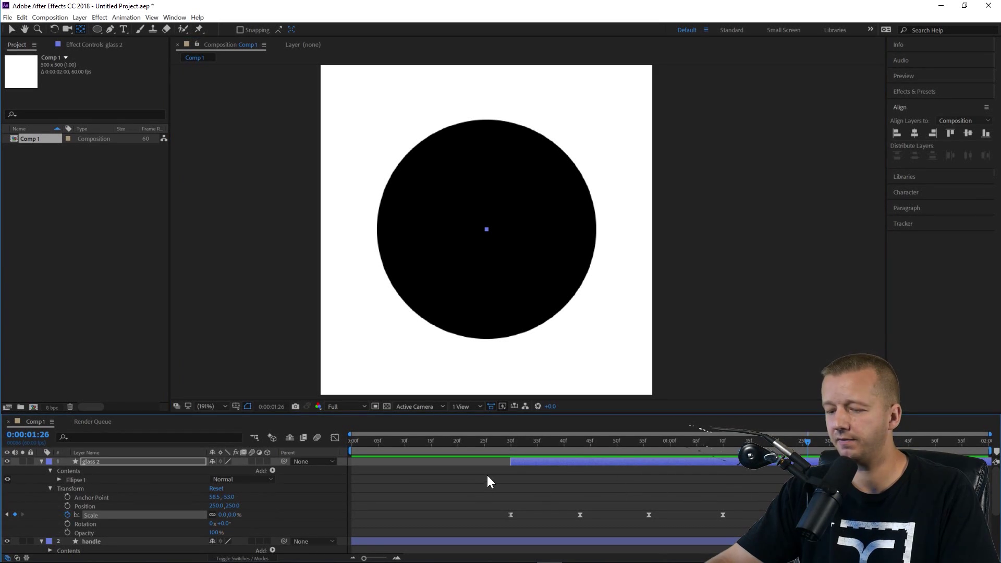
Collapse the glass 2, handle and glass layers in the timeline to show only their keyframed properties.
key(u)
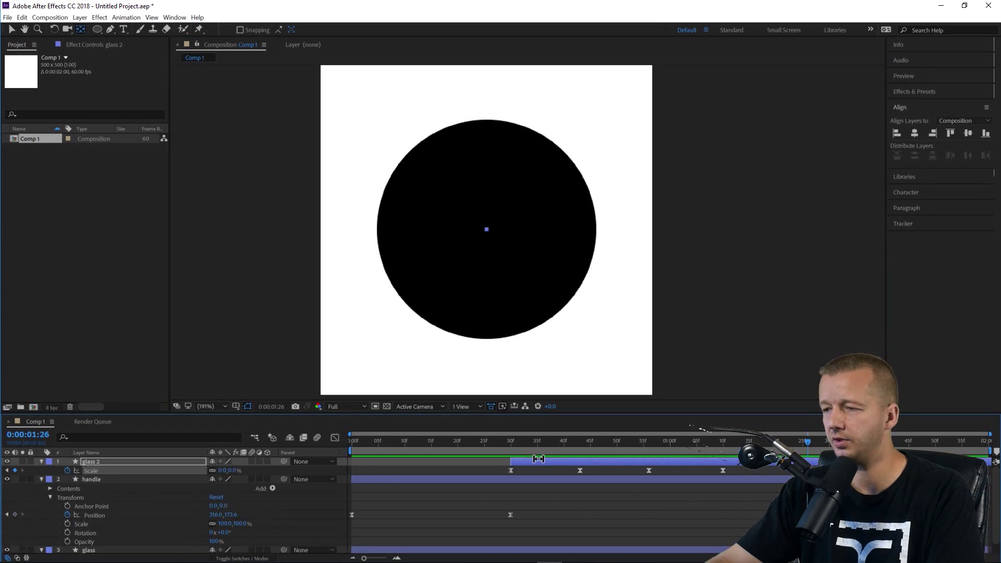
click(529, 480)
key(u)
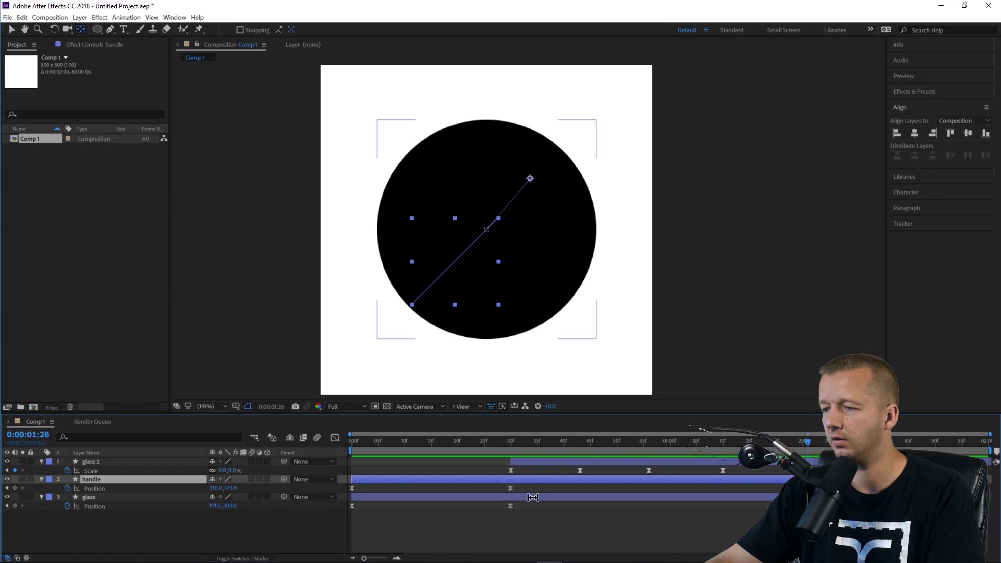
click(510, 489)
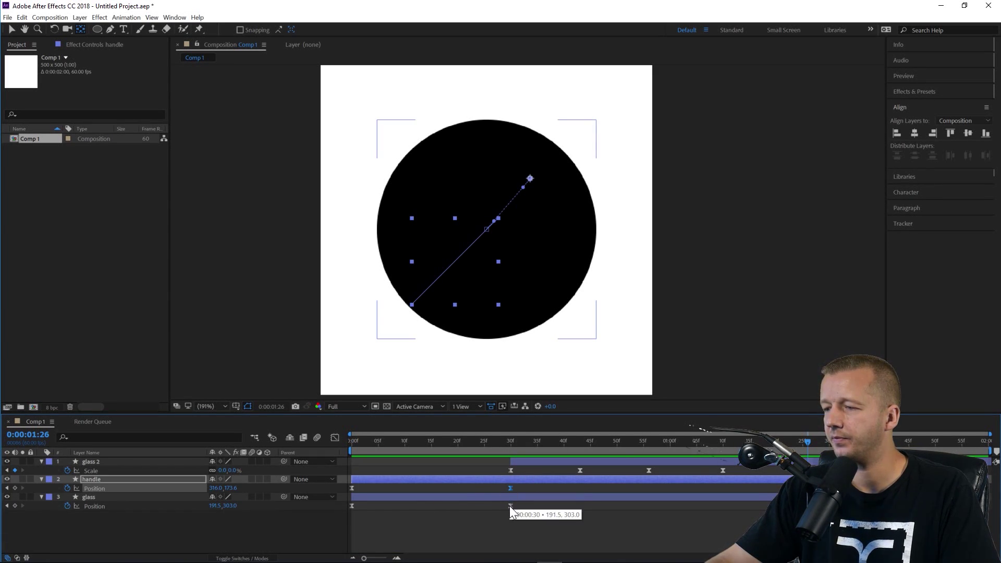
shift+click(510, 506)
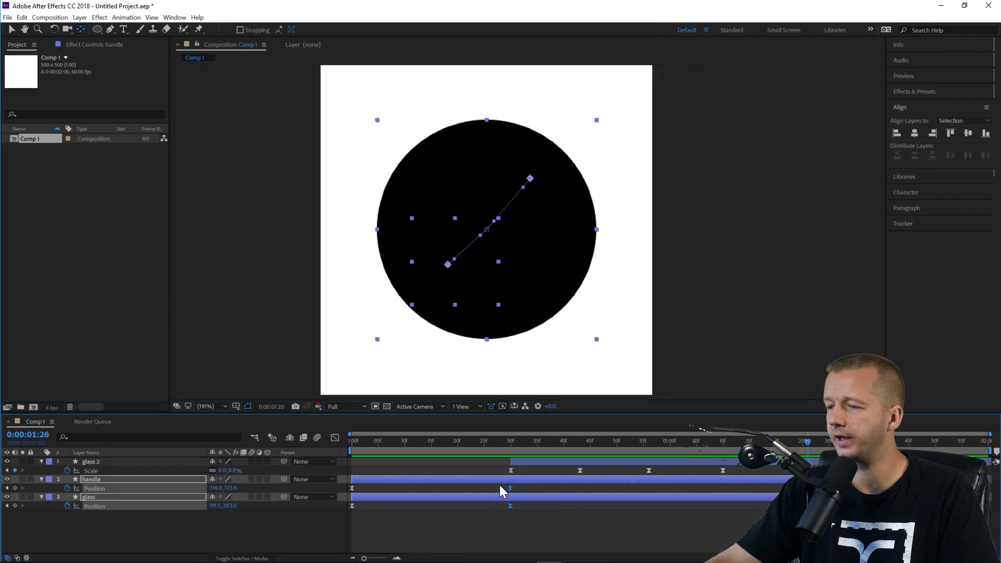
click(496, 487)
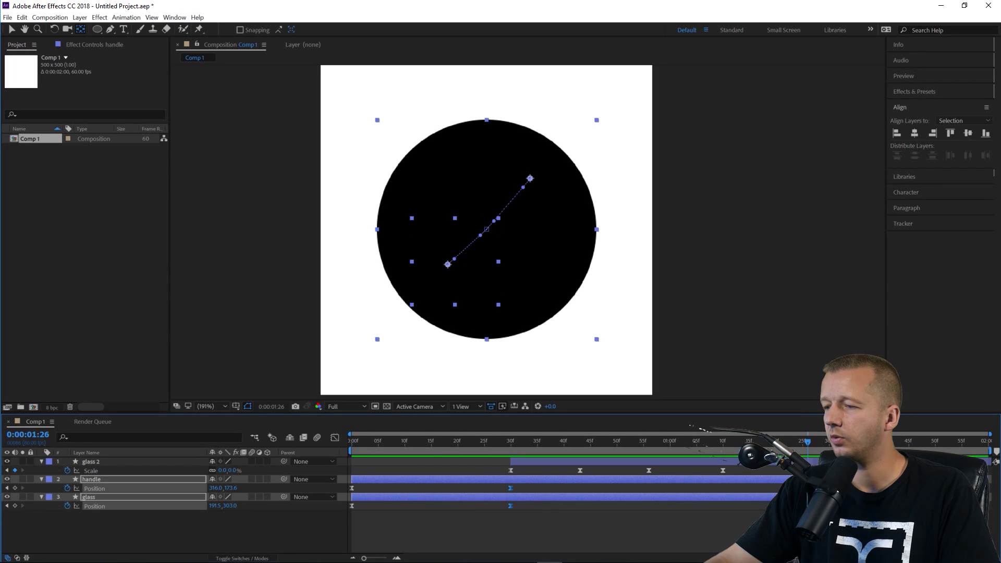
click(520, 487)
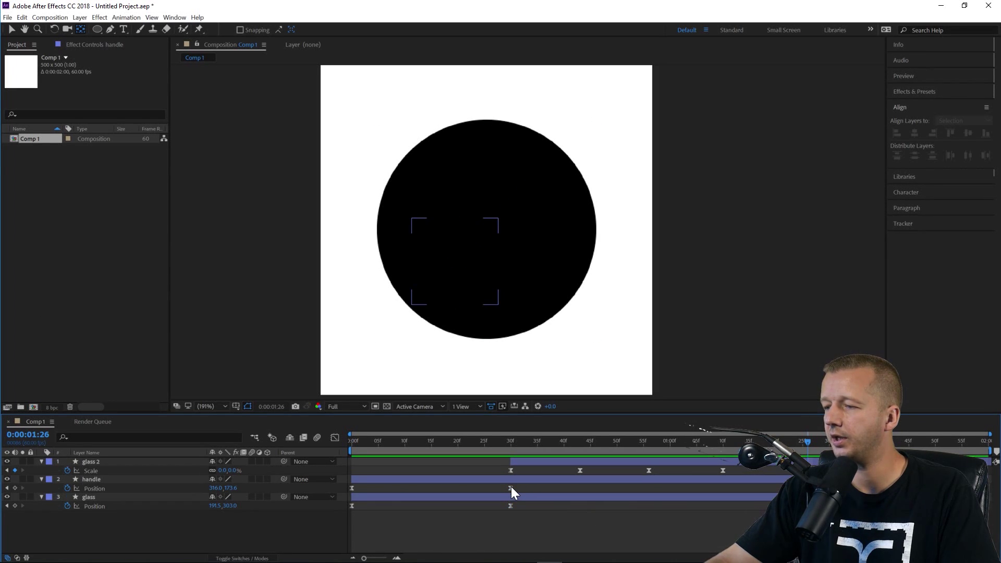
Copy the frame 30 Position keyframes of the handle and glass layers to 0:00:01:26 on their own layers.
click(511, 488)
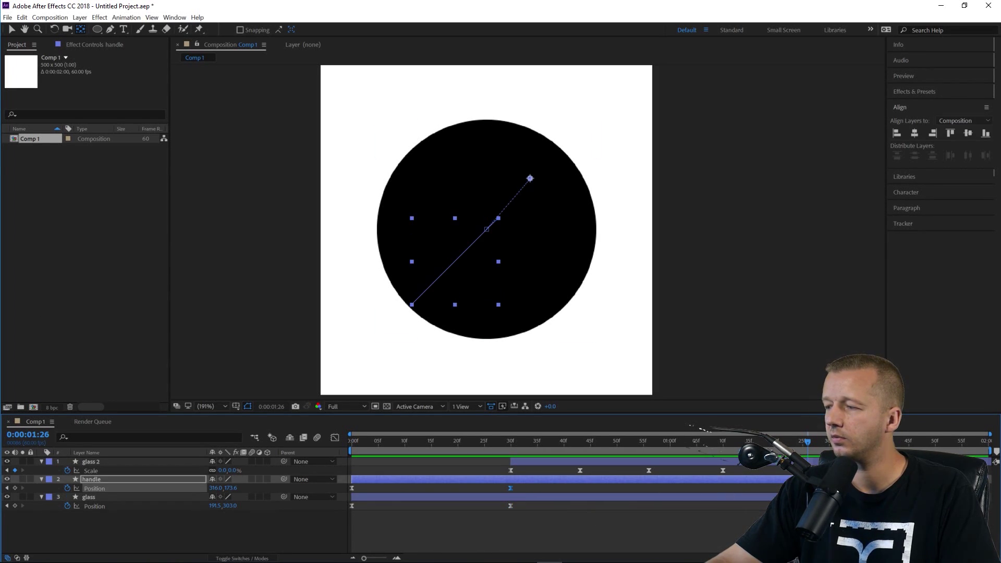
click(543, 508)
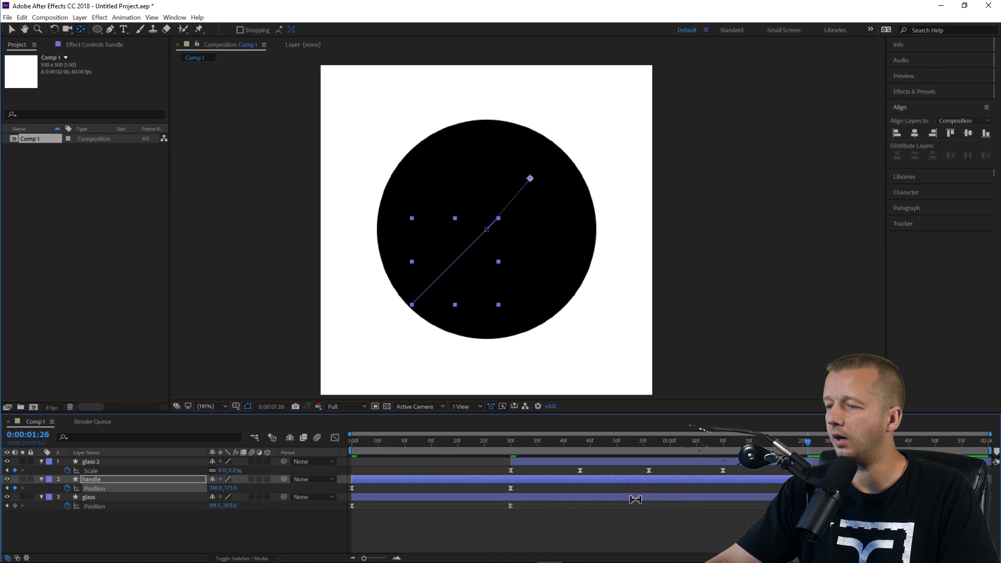
click(511, 506)
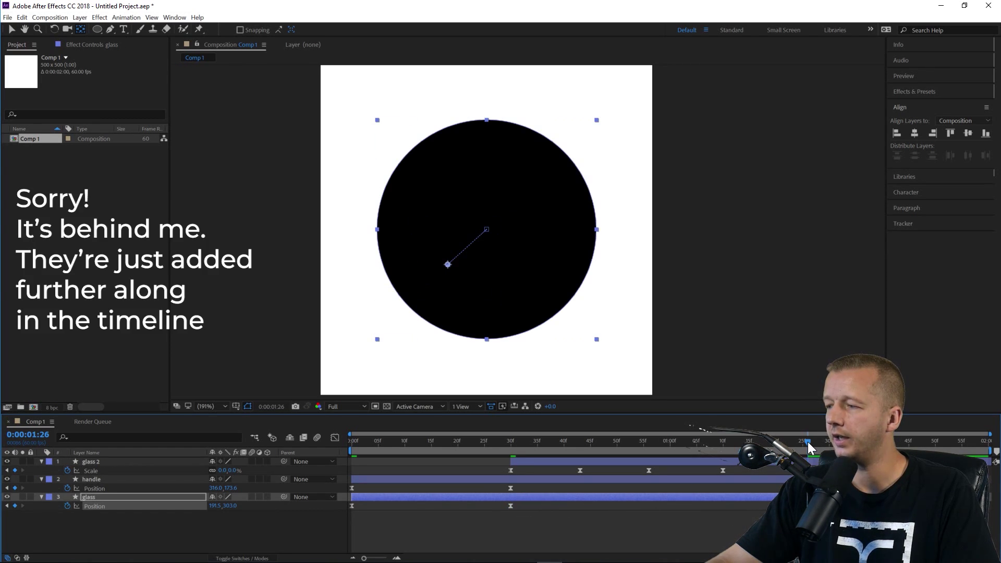
Copy the starting Position keyframes of the glass and handle layers to 0:00:01:45 on their own layers.
click(352, 506)
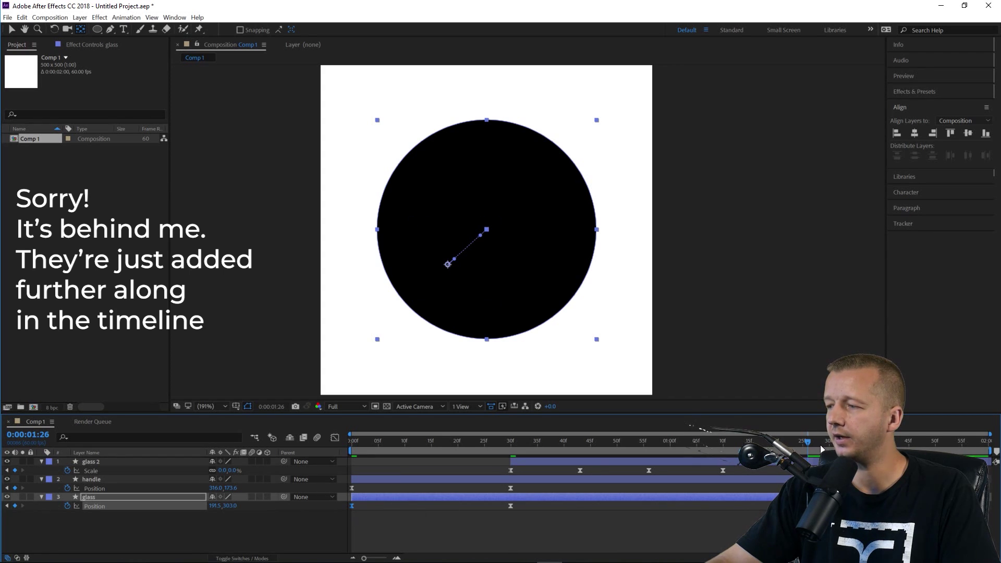
drag(815, 442, 898, 443)
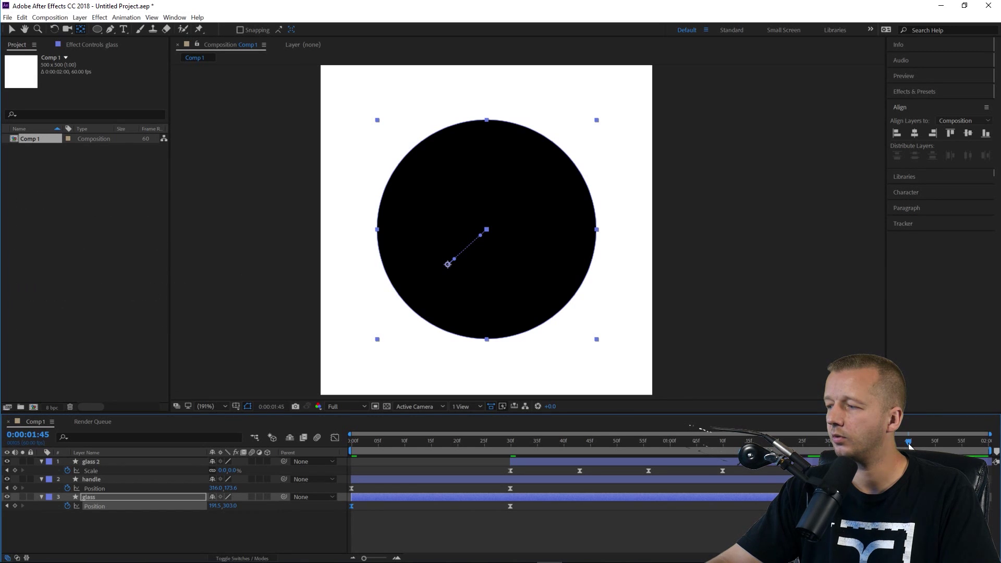
key(ctrl+v)
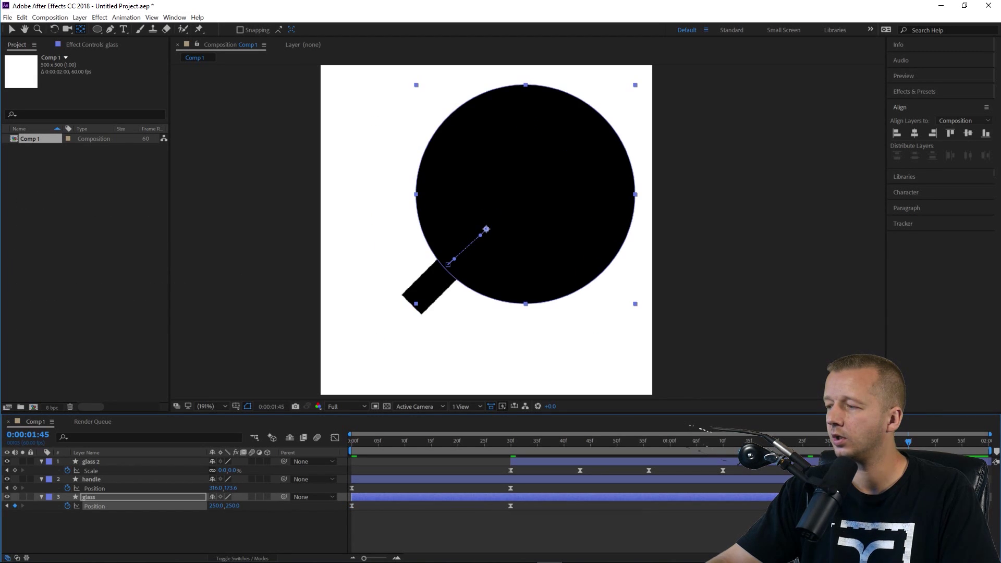
click(352, 488)
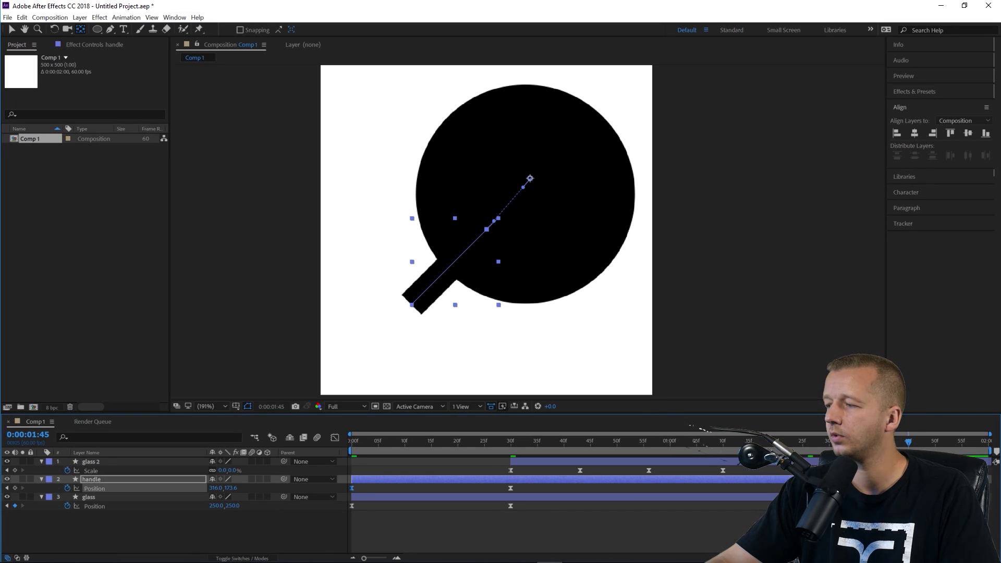
mouse_move(912, 439)
mouse_down()
mouse_move(809, 442)
mouse_move(909, 442)
mouse_up()
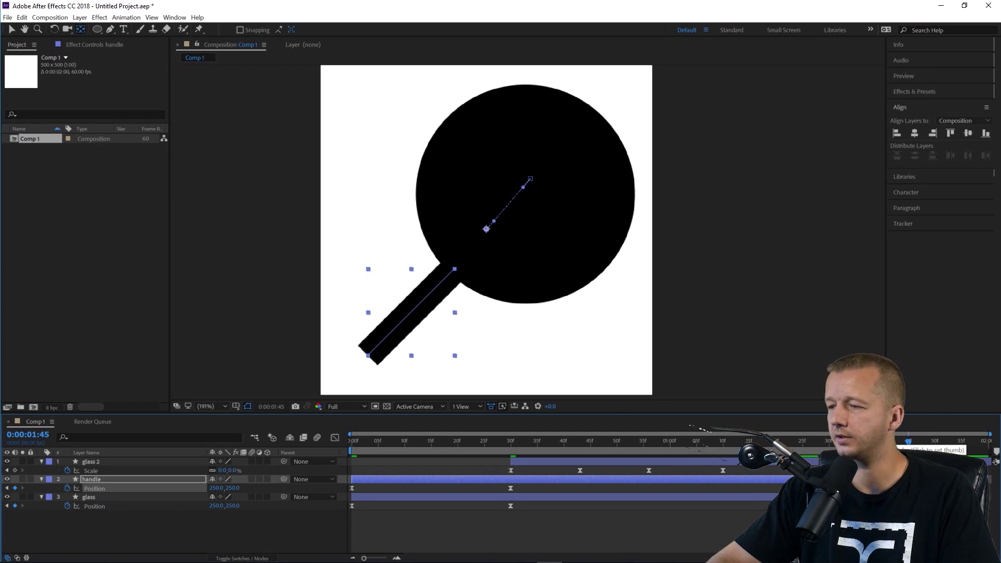
Preview the complete search icon animation, including at 100% magnification.
key(space)
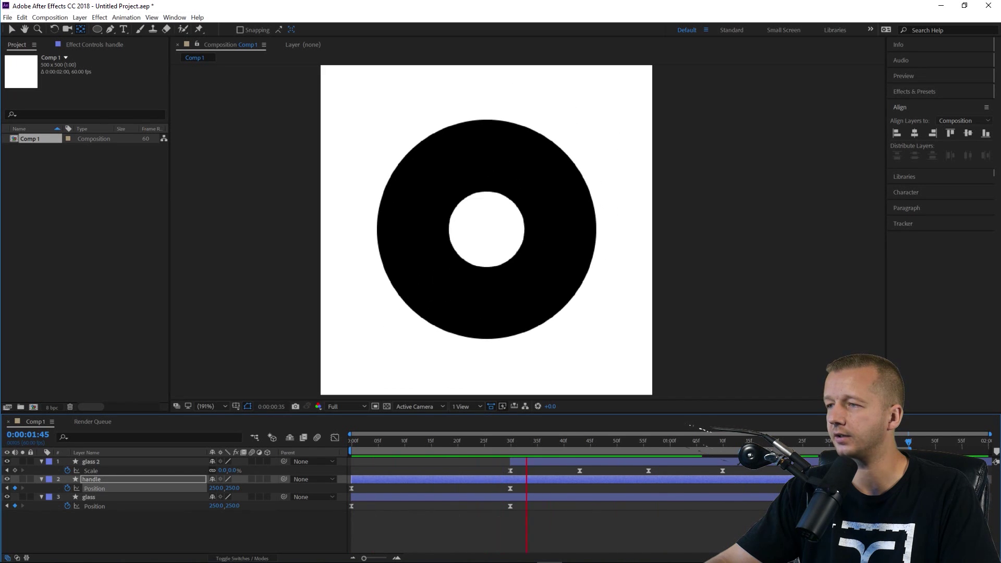
key(space)
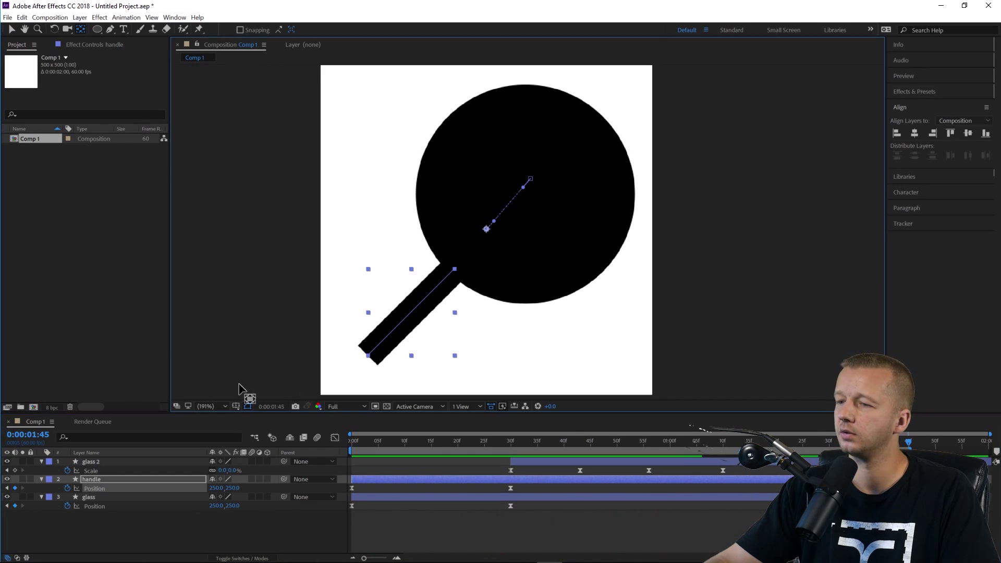
click(208, 406)
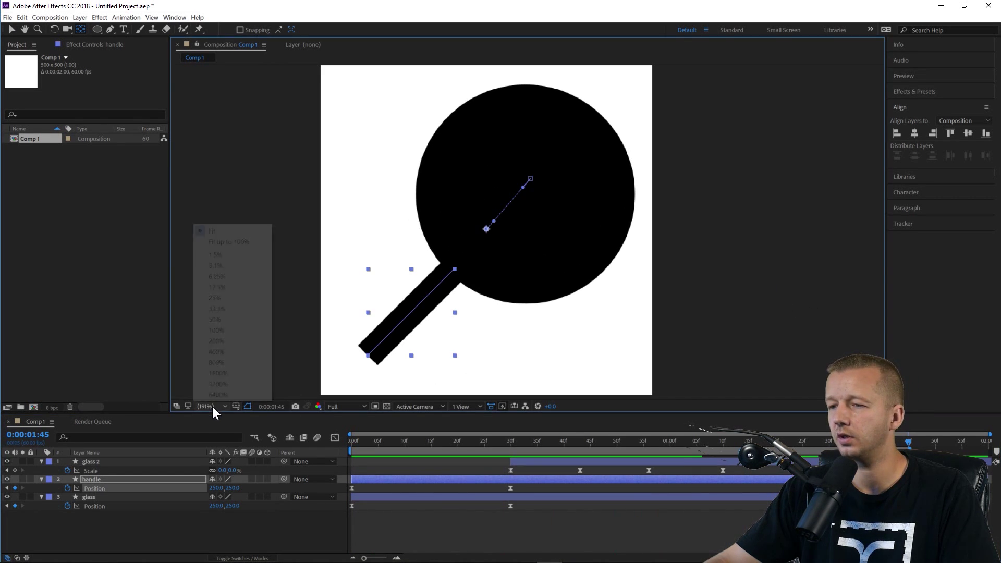
click(223, 330)
click(267, 300)
key(space)
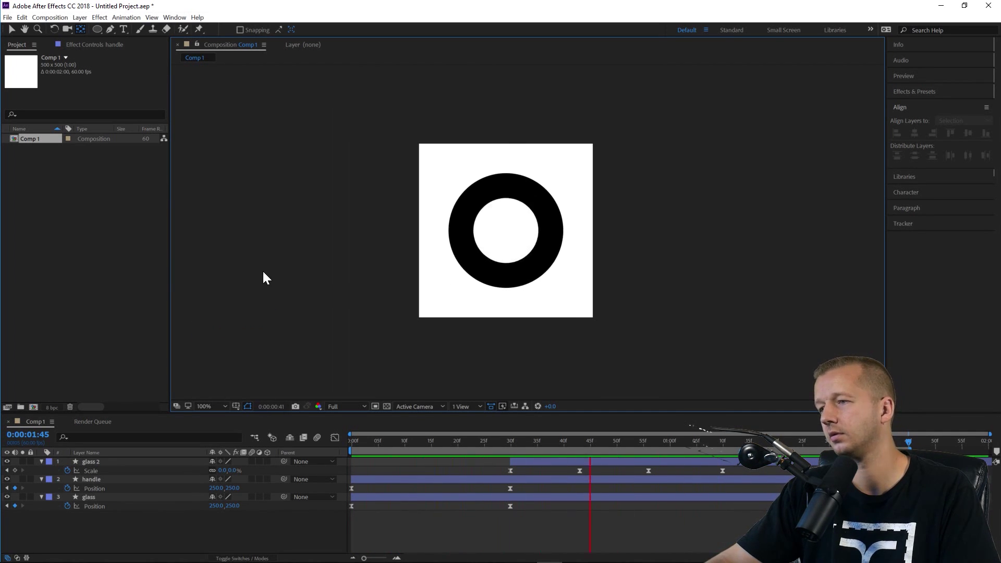
key(space)
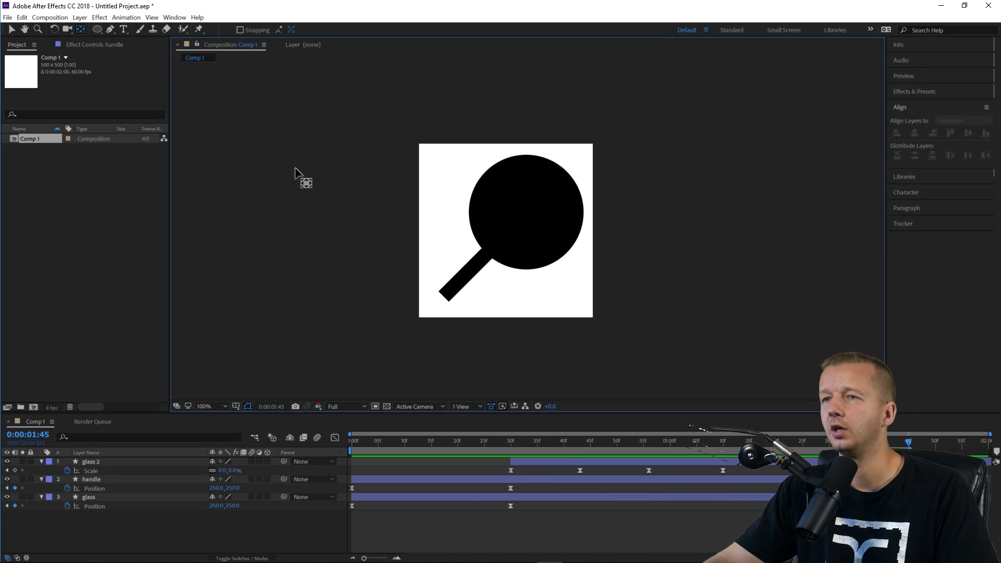
Open the Bodymovin extension and place its window beside the composition artwork.
click(174, 16)
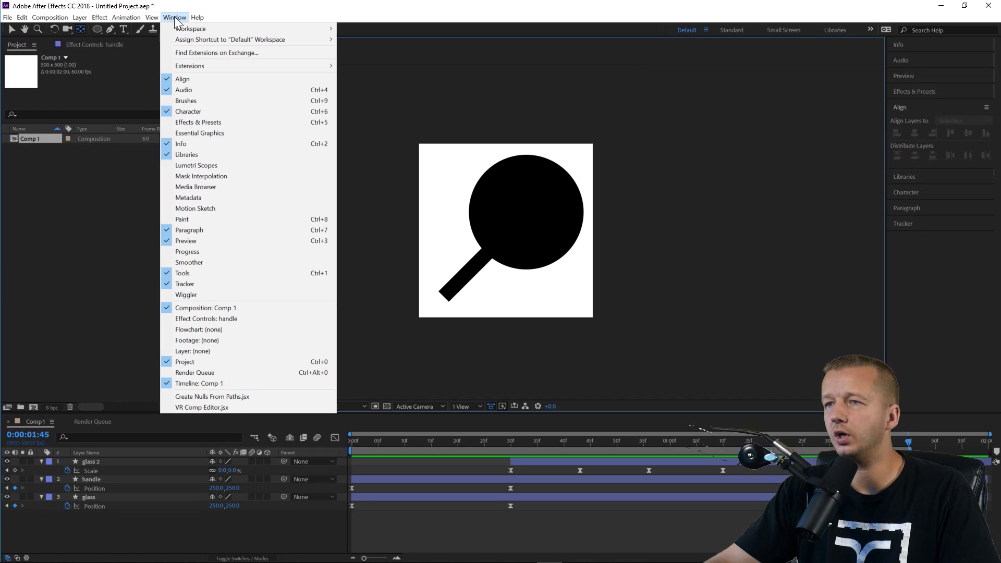
mouse_move(192, 63)
click(399, 65)
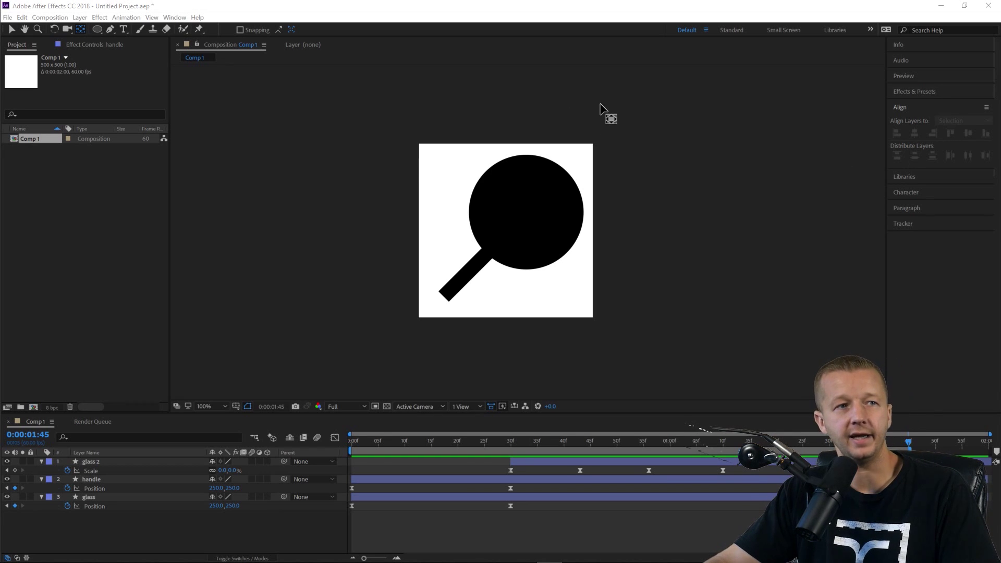
drag(727, 146, 786, 66)
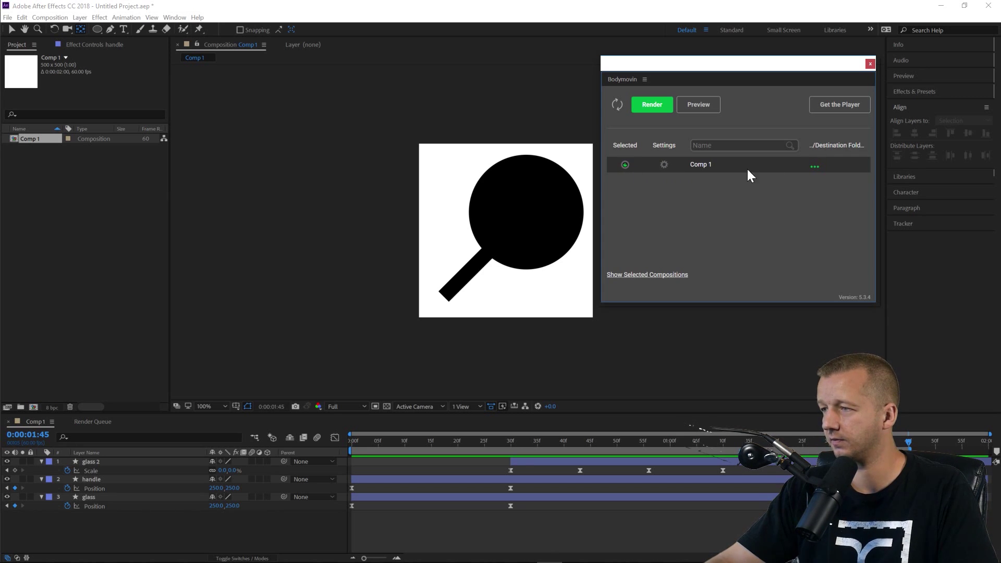
Set the Bodymovin destination of Comp 1 to a file named data in the animated-icon-live folder and render it.
click(816, 166)
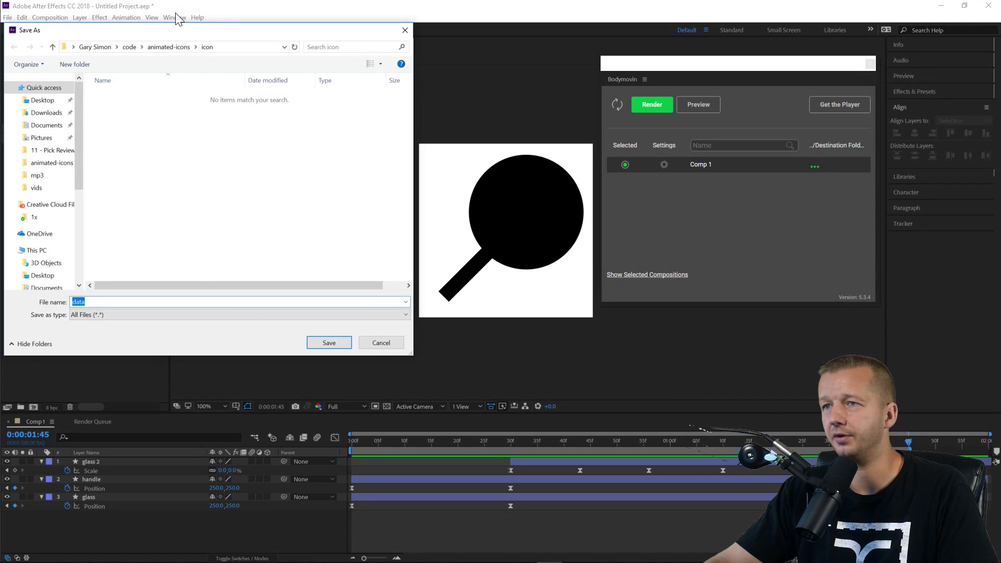
key(Return)
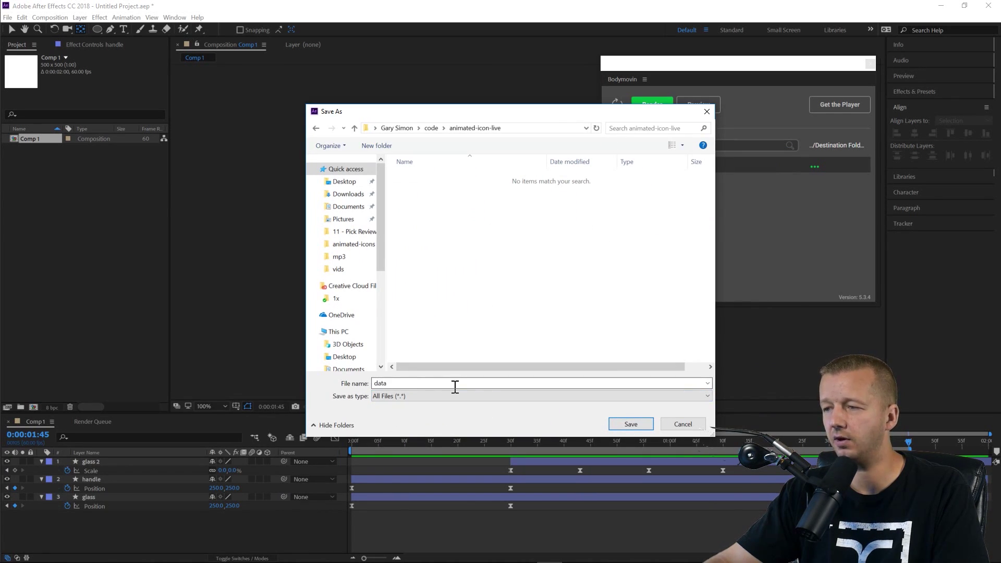
click(628, 423)
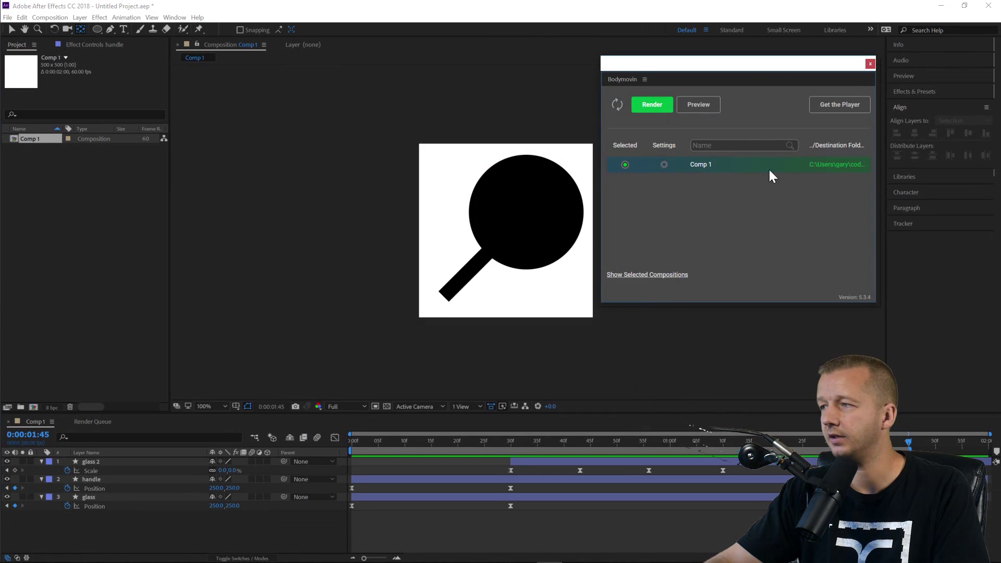
click(657, 107)
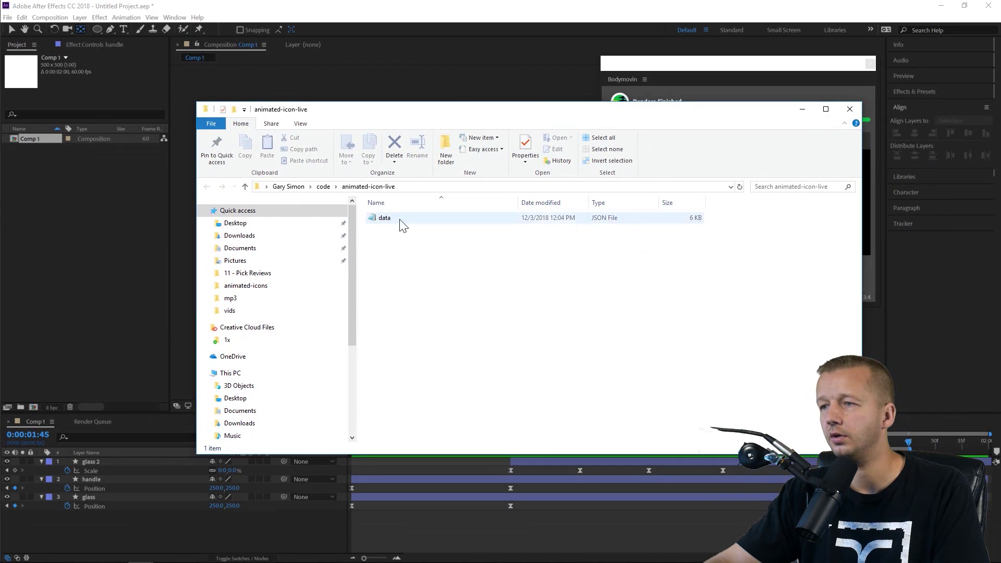
Open the exported data JSON file in Notepad, read through its contents to the end and close it.
click(527, 218)
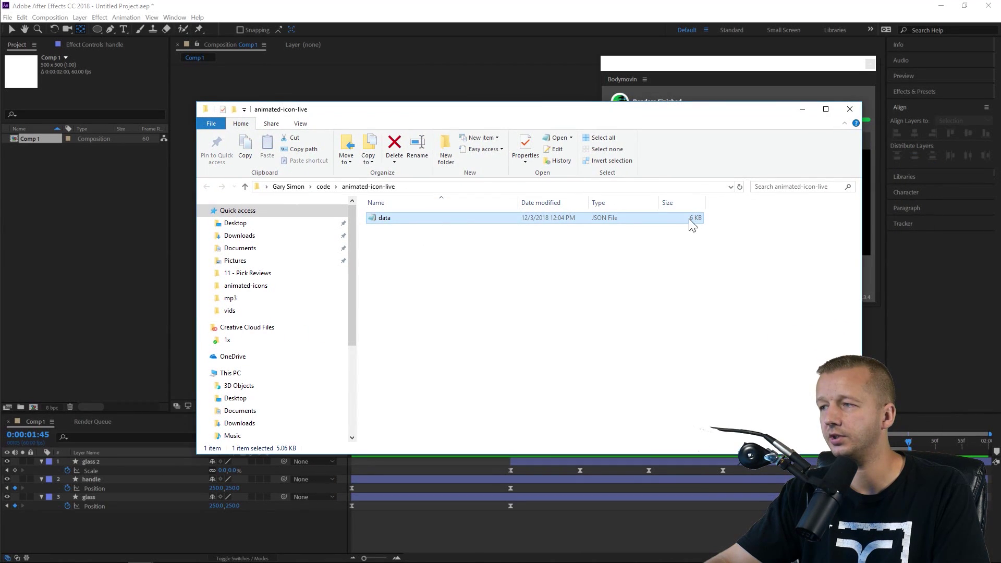
double_click(391, 217)
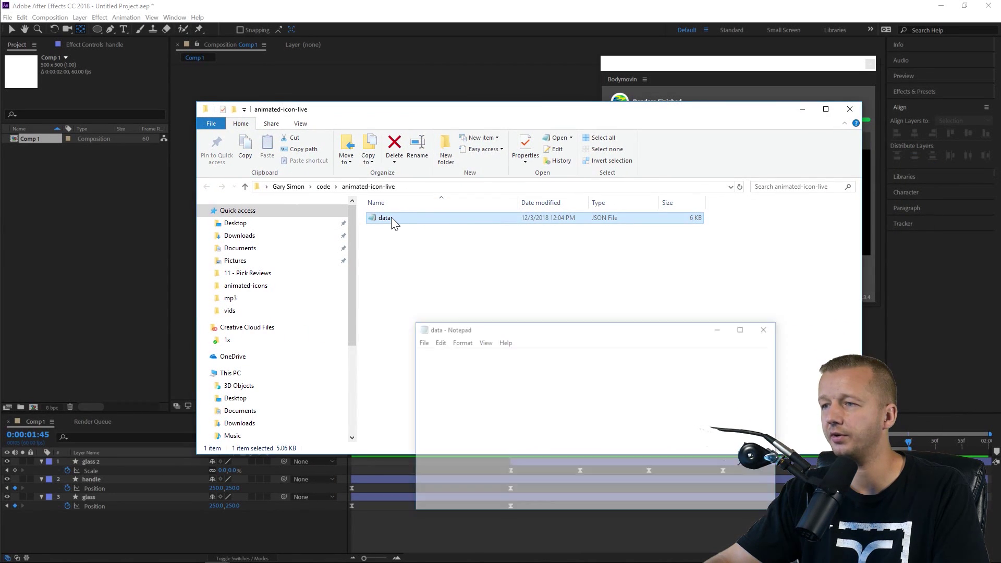
double_click(528, 324)
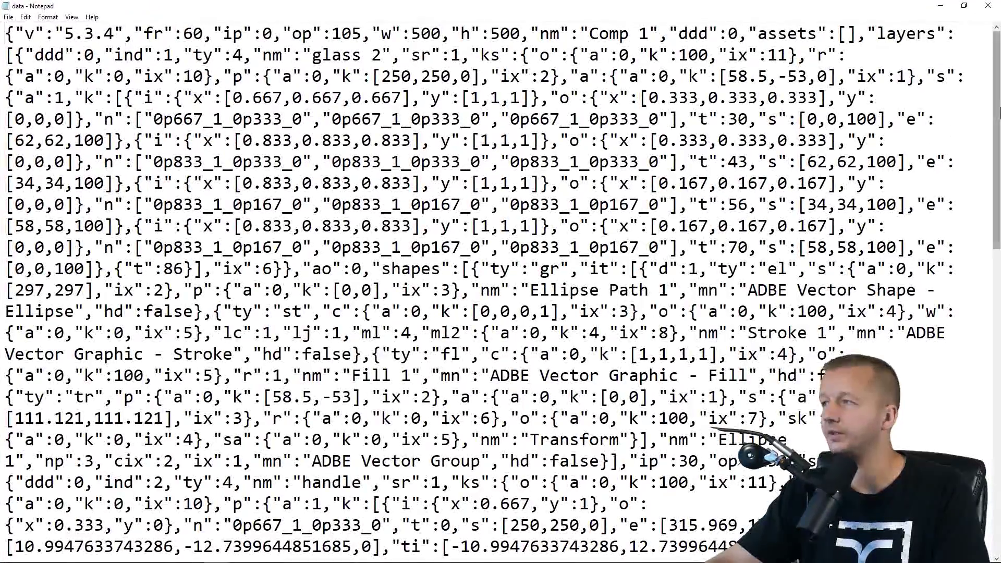
drag(997, 94, 965, 402)
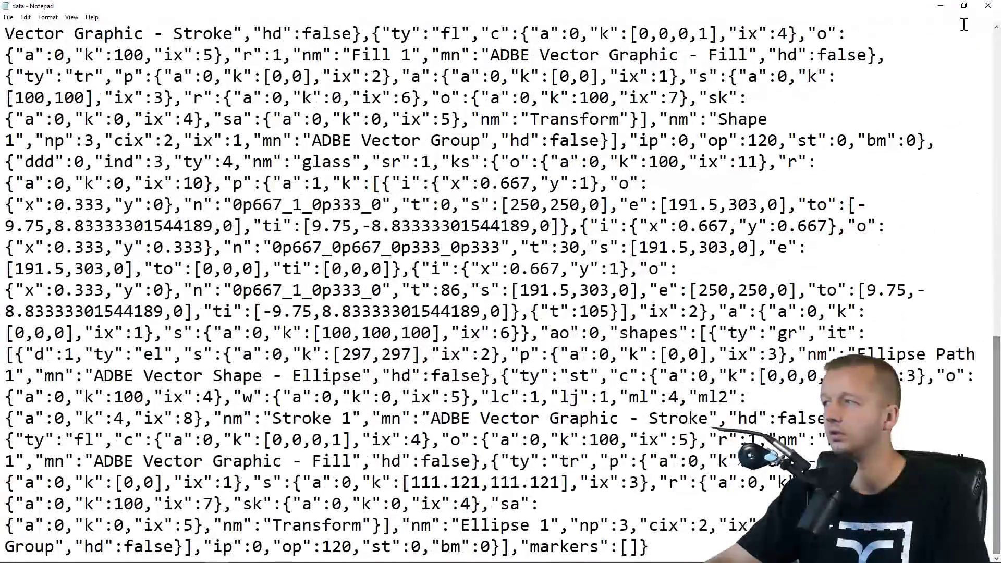
click(990, 8)
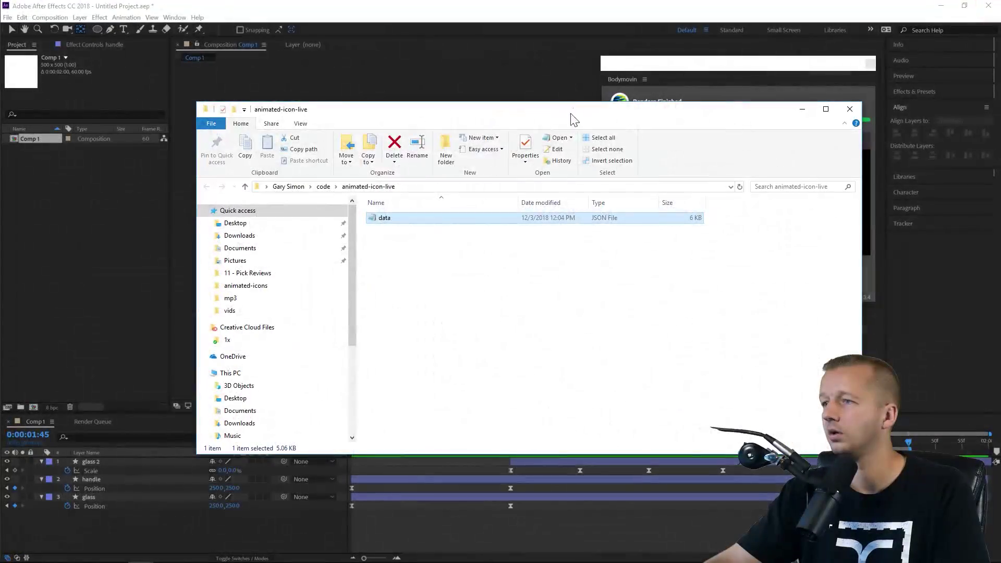
Close the Bodymovin window and save the project as Untitled Project in the animated-icon-live folder.
click(619, 101)
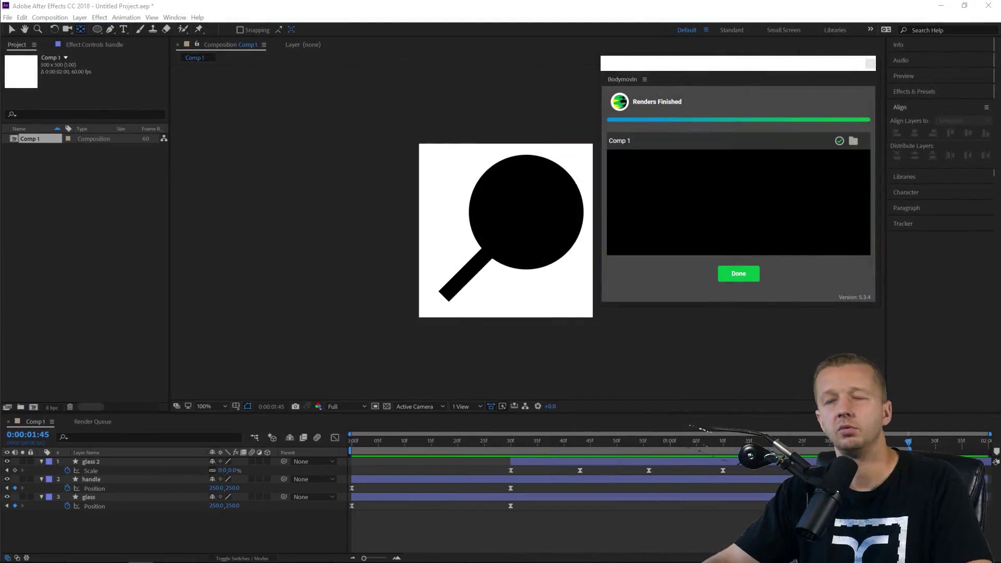
click(871, 63)
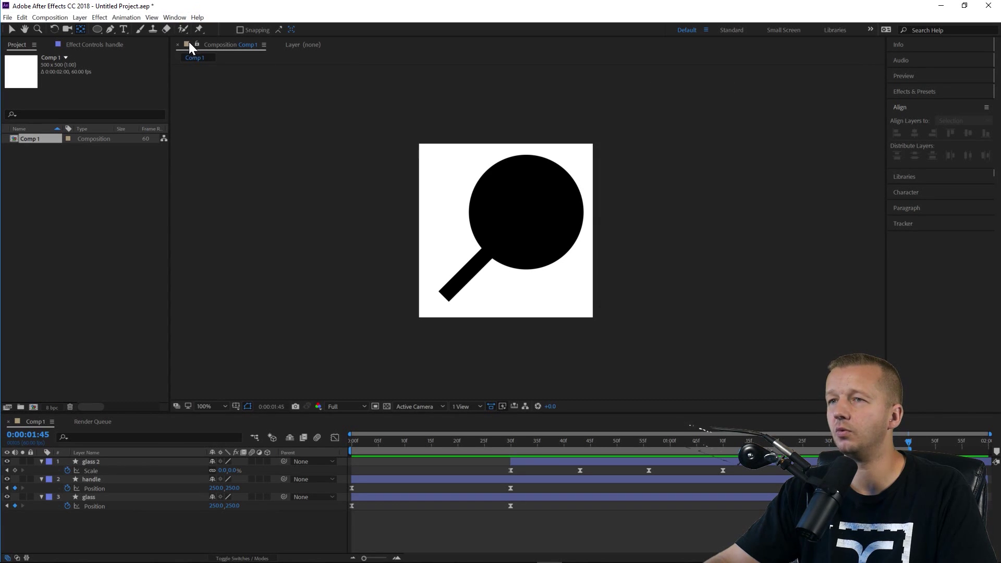
key(ctrl+s)
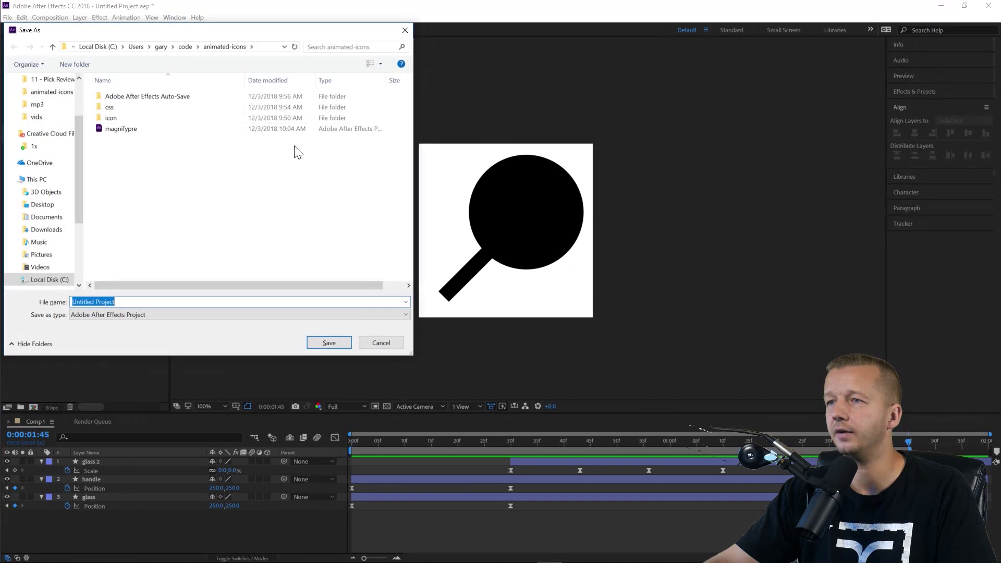
click(382, 343)
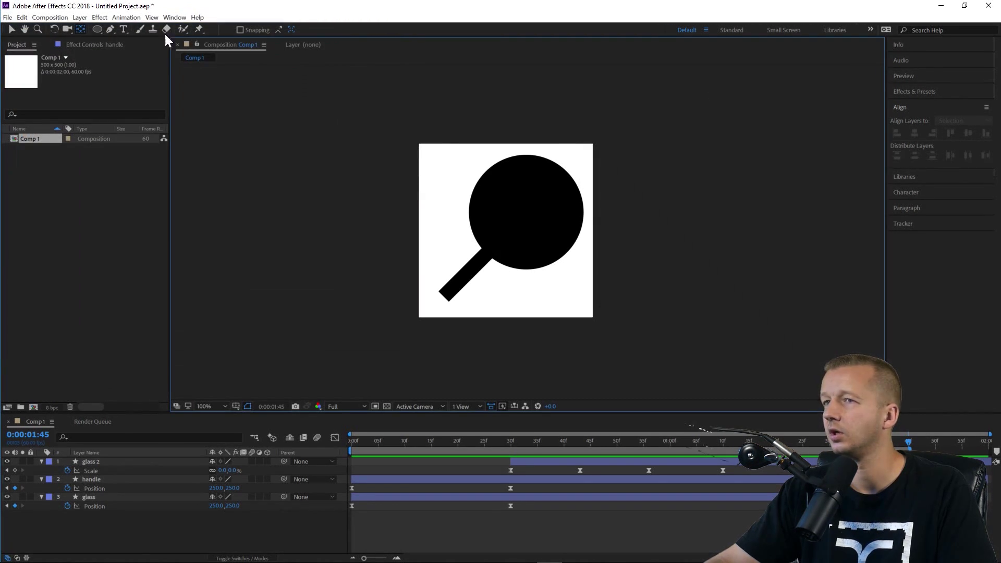
key(ctrl+s)
key(Escape)
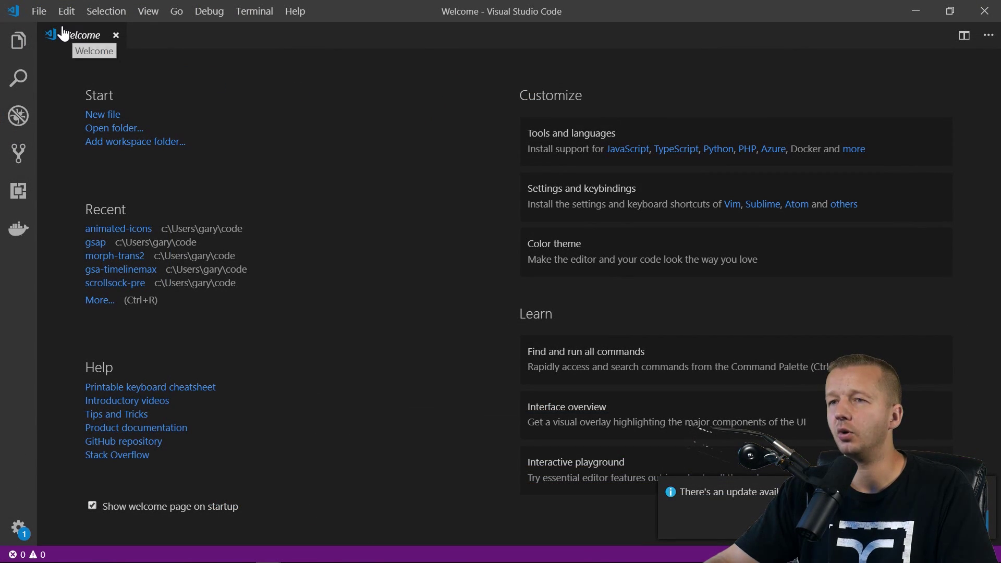
Switch to Visual Studio Code and open the animated-icon-live folder as the workspace.
click(43, 16)
click(58, 100)
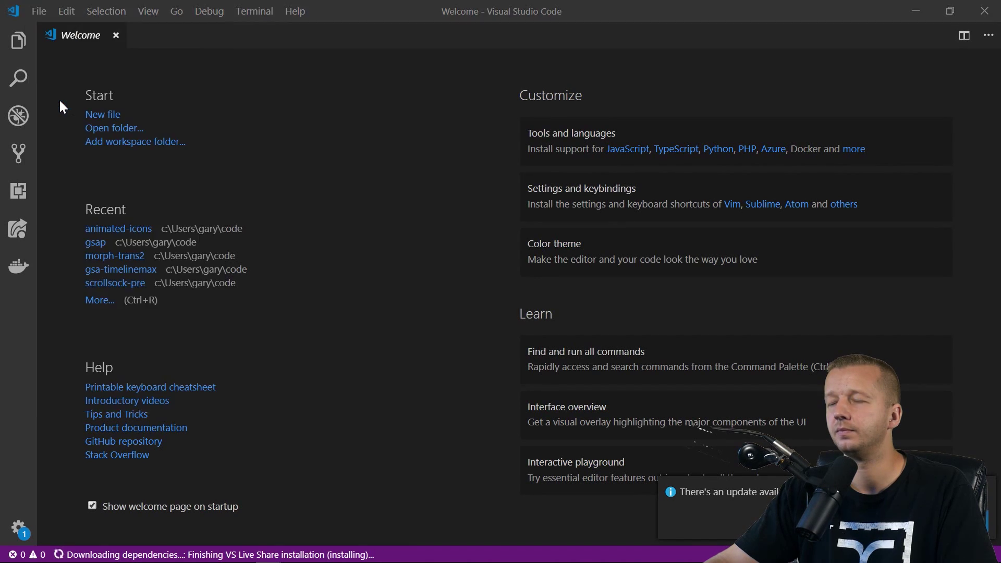
double_click(172, 118)
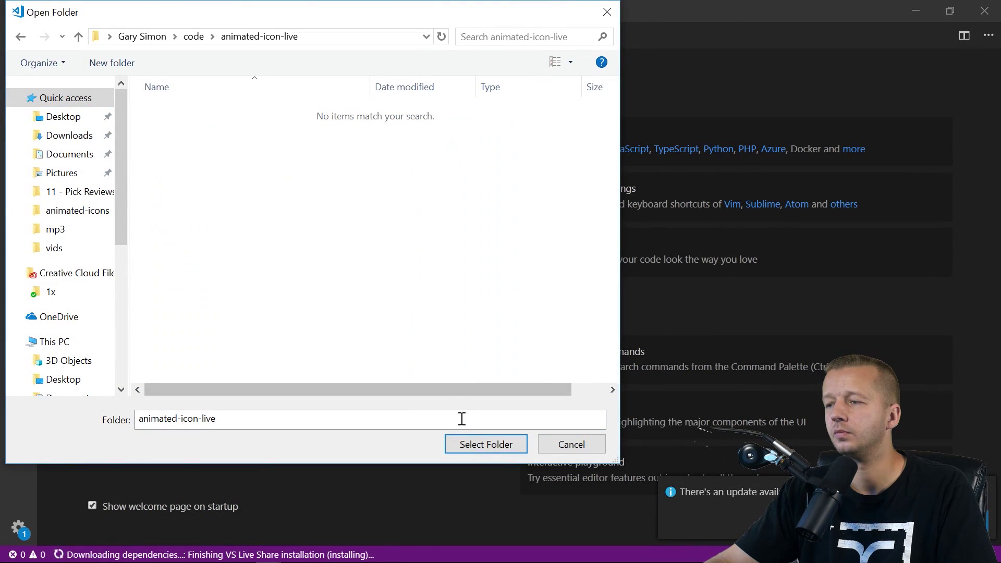
click(479, 444)
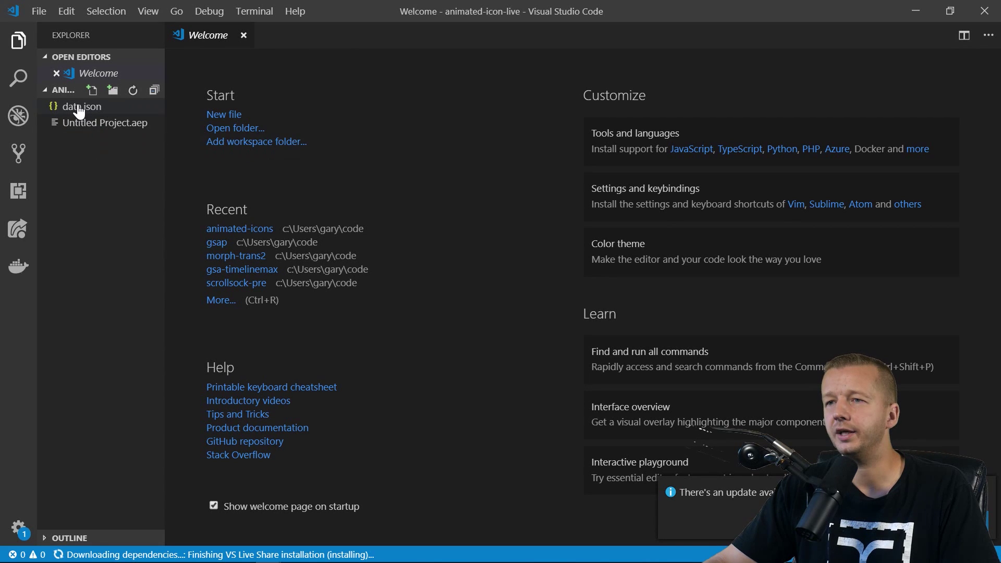
Create a new file named index.html in the animated-icon-live folder.
click(92, 96)
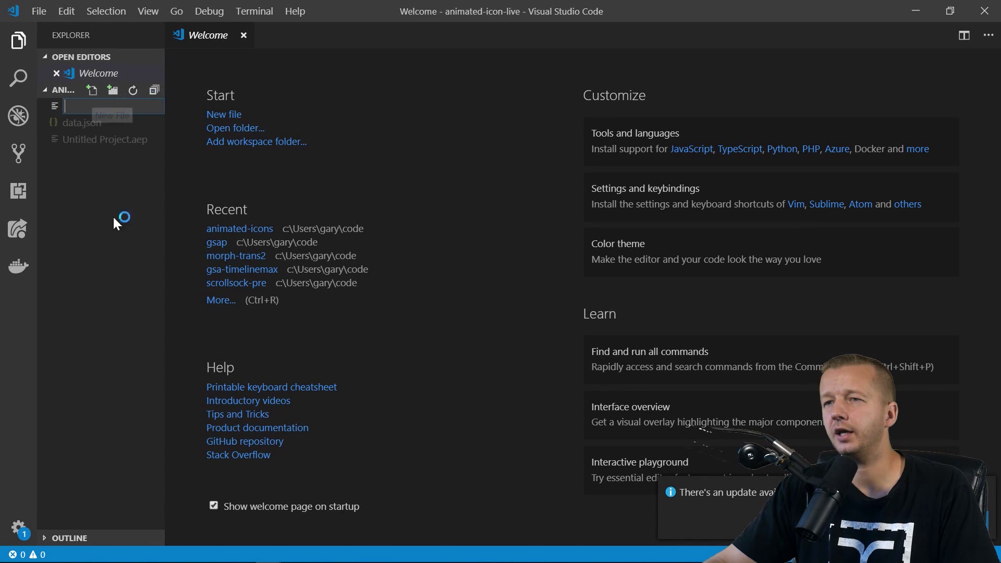
text(index.html)
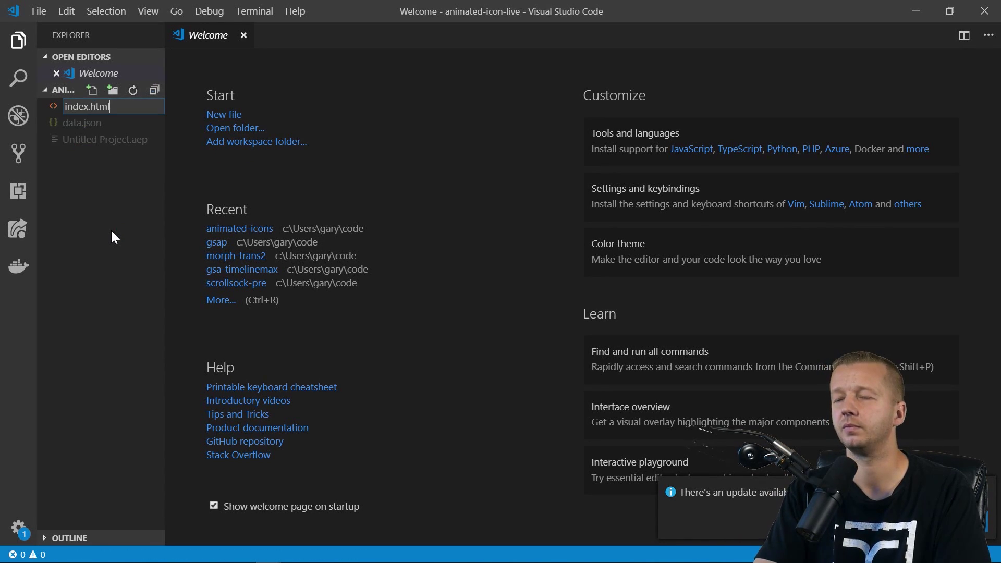
key(Return)
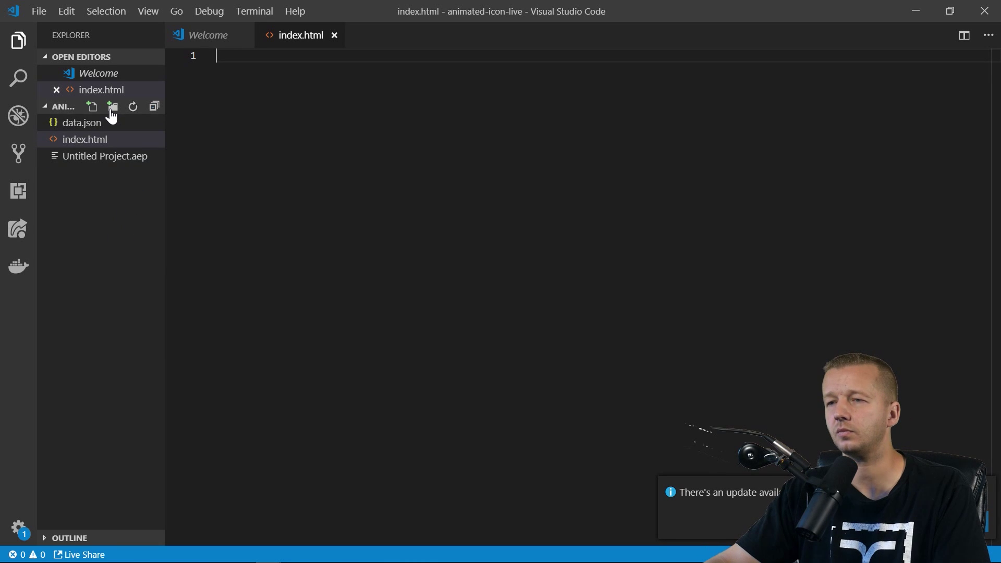
Switch back to After Effects and open the Bodymovin extension.
mouse_move(219, 558)
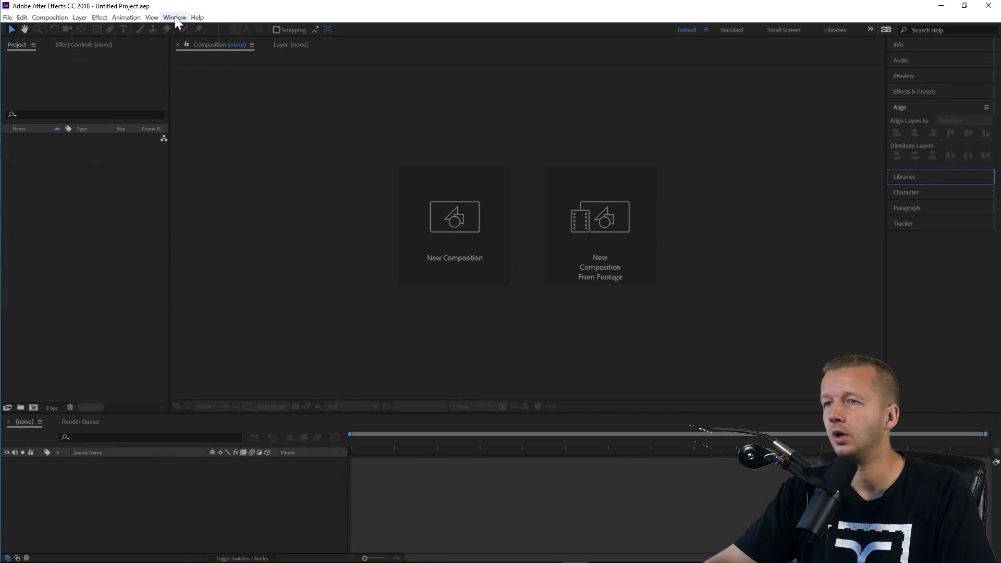
click(174, 17)
mouse_move(192, 66)
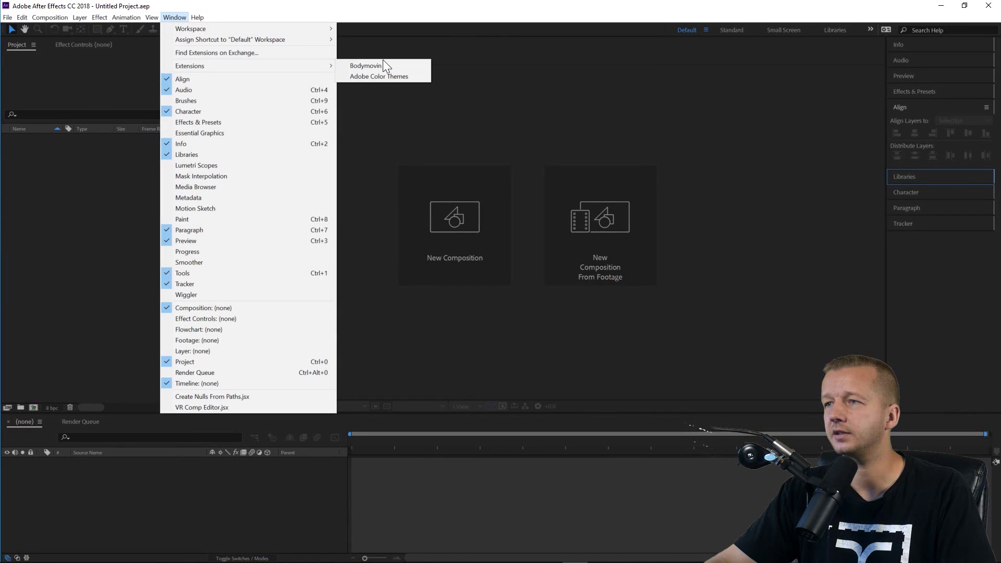
click(385, 65)
click(174, 17)
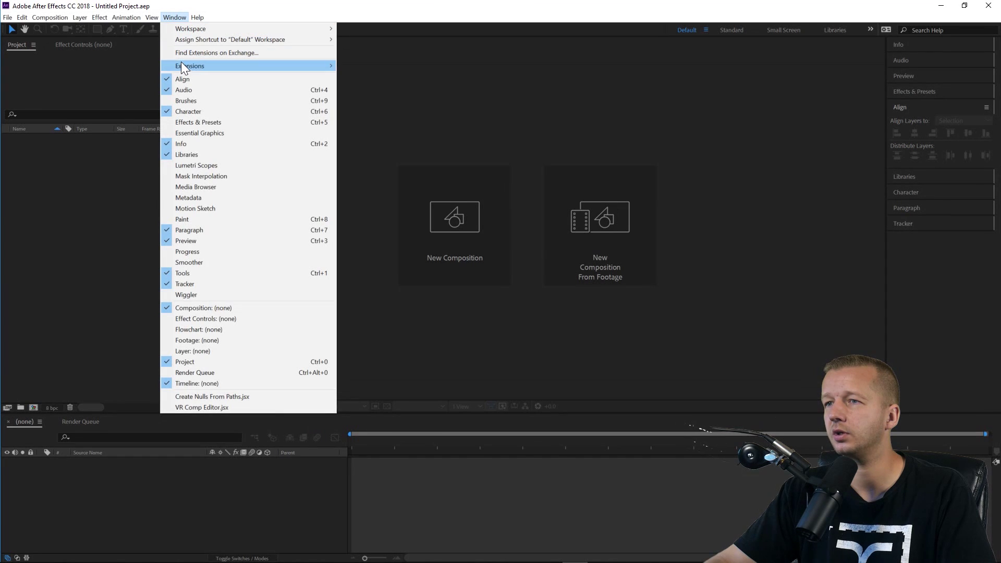
click(404, 64)
click(173, 17)
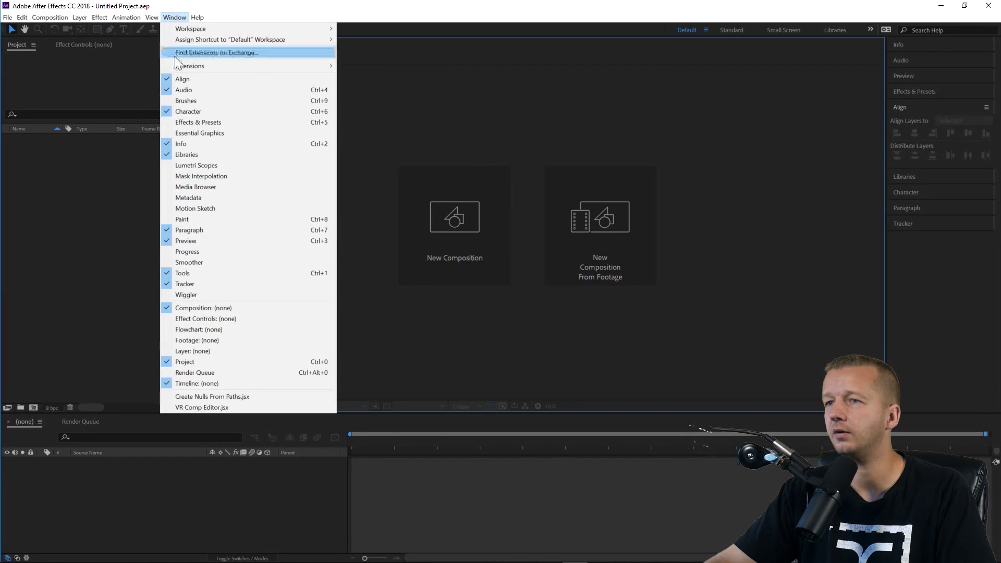
click(373, 66)
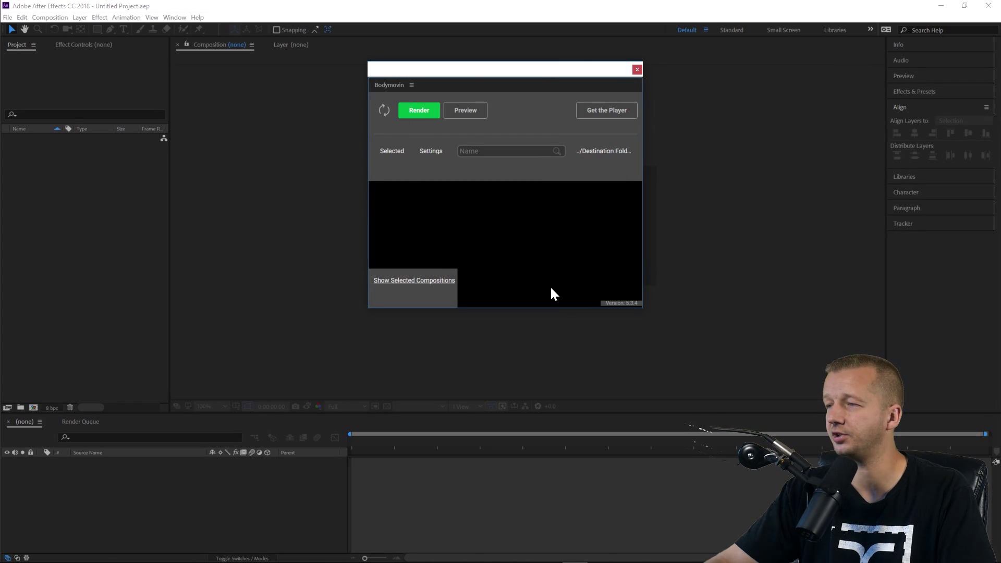
Get the Bodymovin player, save it as lottie.js in the animated-icon-live folder and close the extension.
click(604, 112)
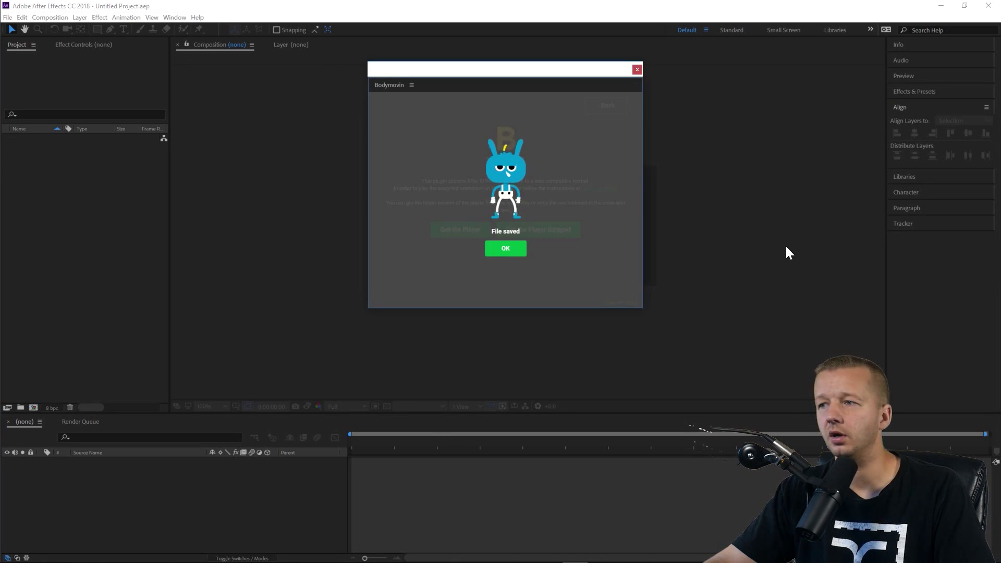
click(517, 251)
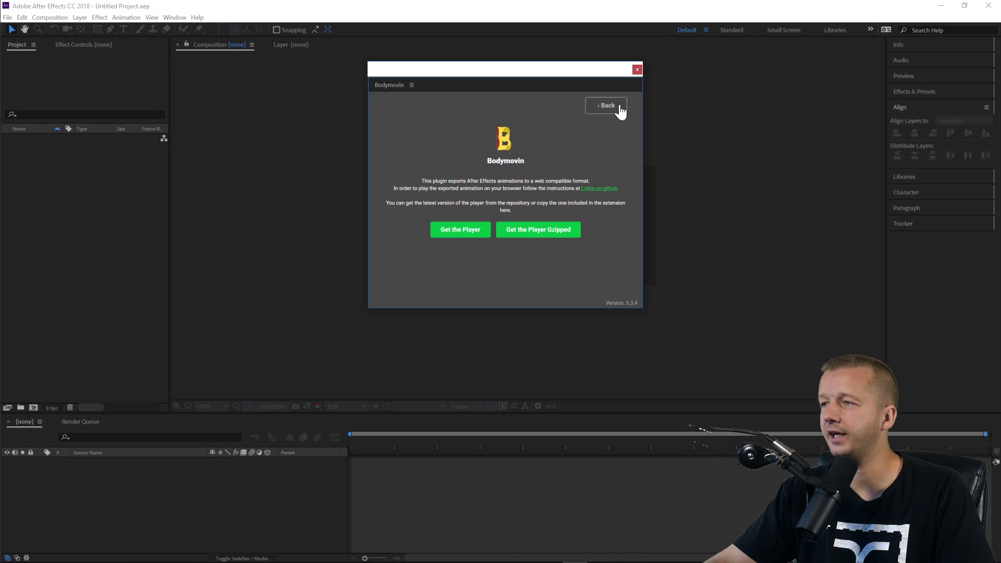
click(637, 69)
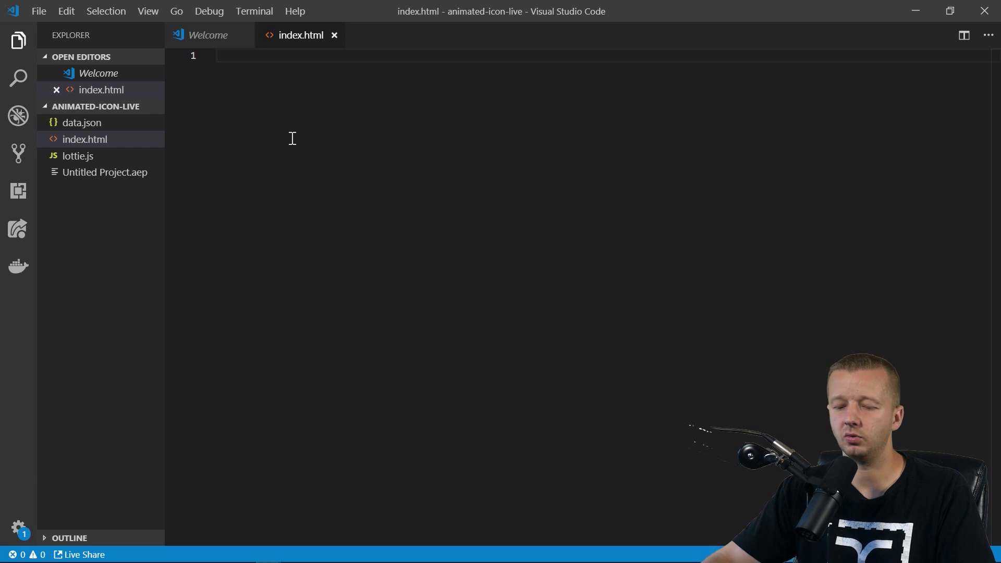
Switch to Visual Studio Code and fill index.html with the Emmet HTML5 boilerplate.
text(!)
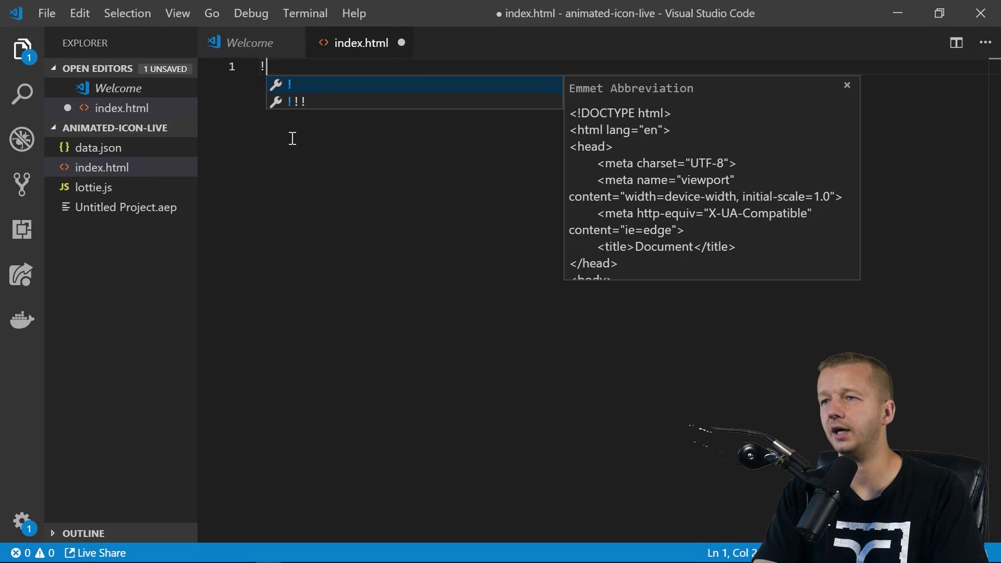
key(Tab)
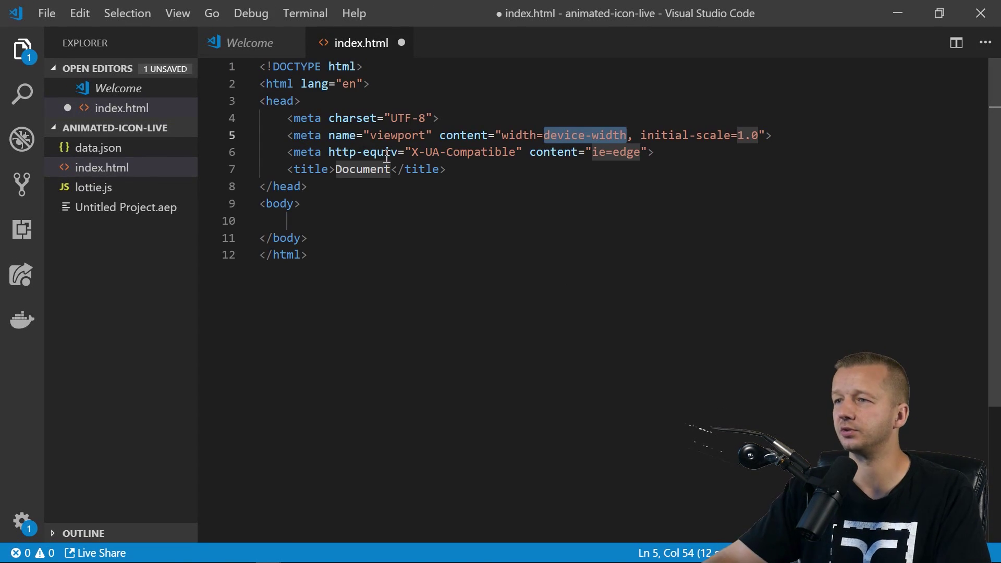
click(387, 204)
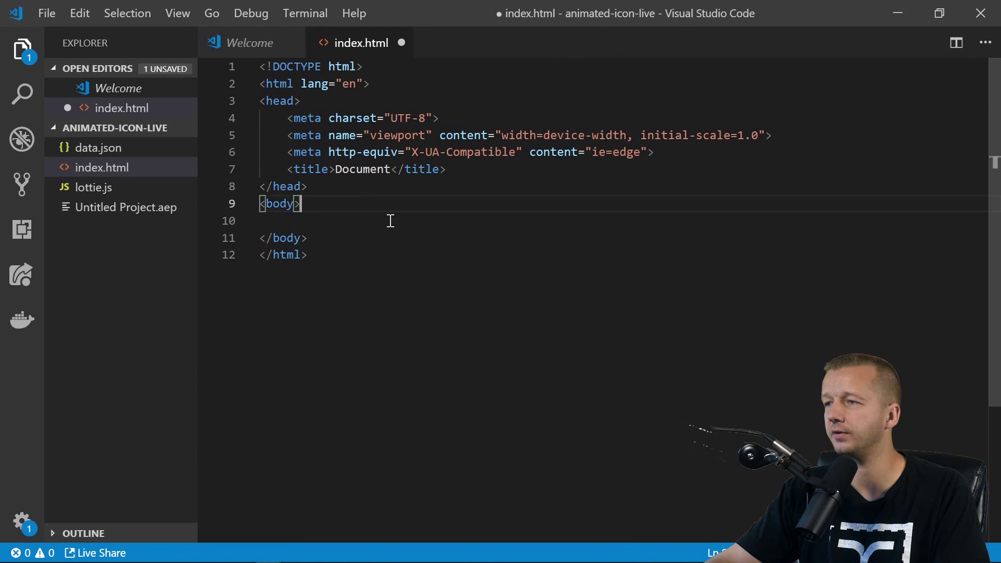
Add a stylesheet link to css/main.css below the title in the head and save index.html.
click(563, 172)
key(Return)
text(link)
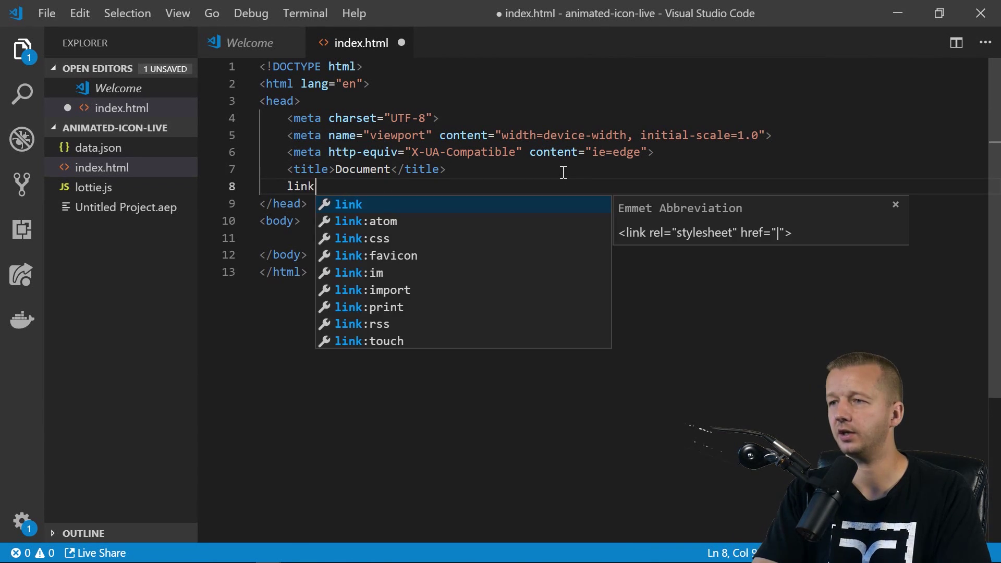
key(Tab)
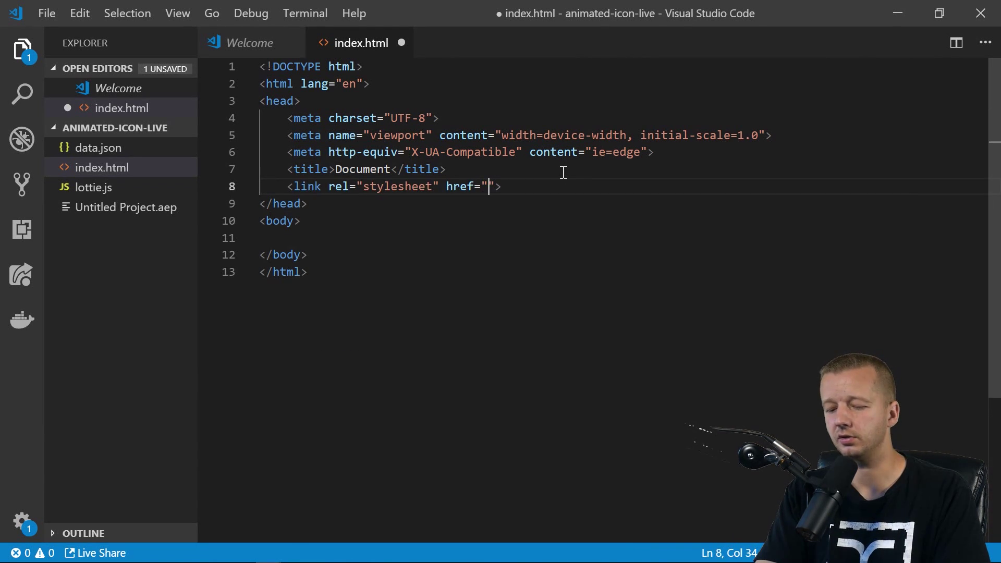
text(css)
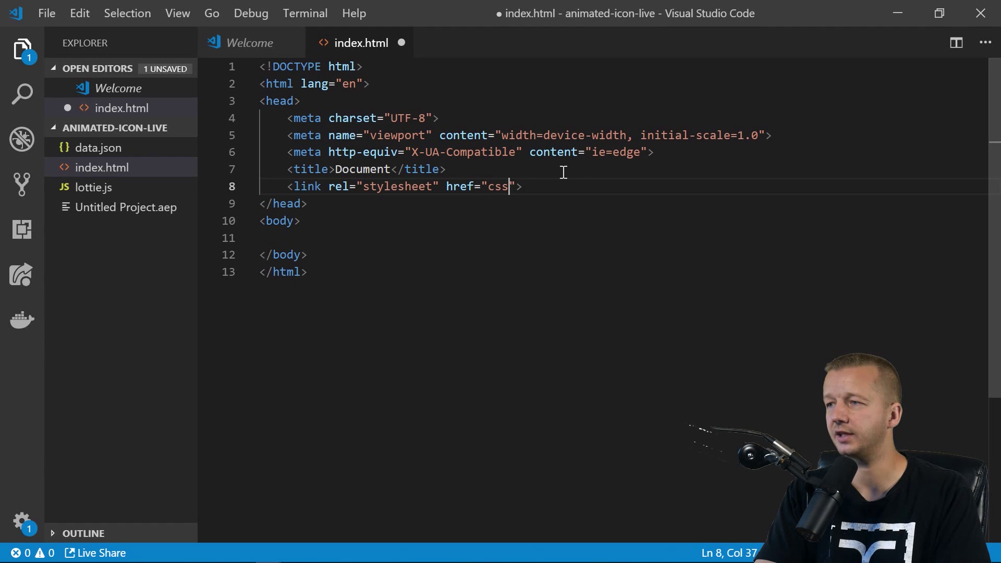
text(/main.css)
key(ctrl+s)
Change the page title in index.html to Icon.
click(462, 170)
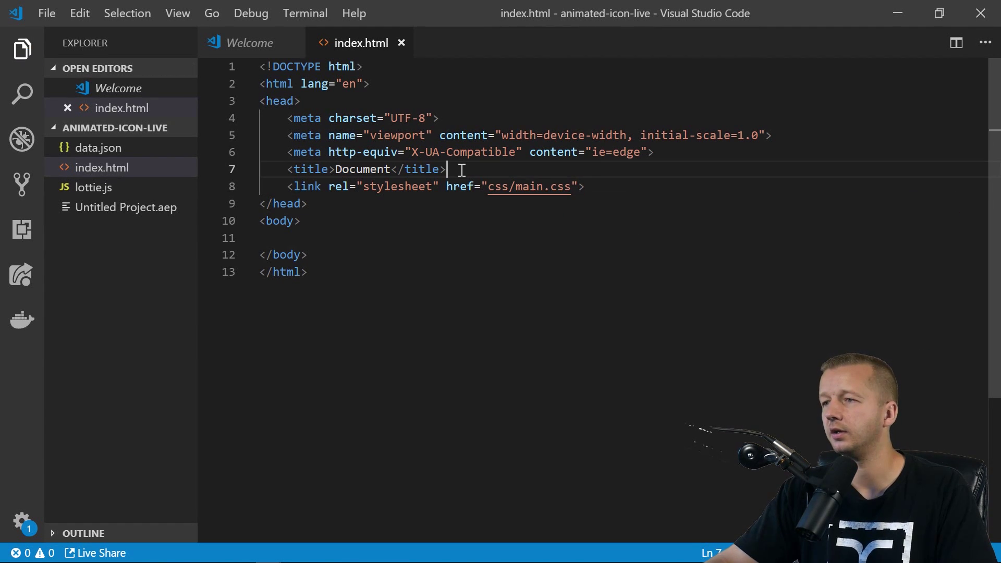
double_click(370, 170)
text(Ic)
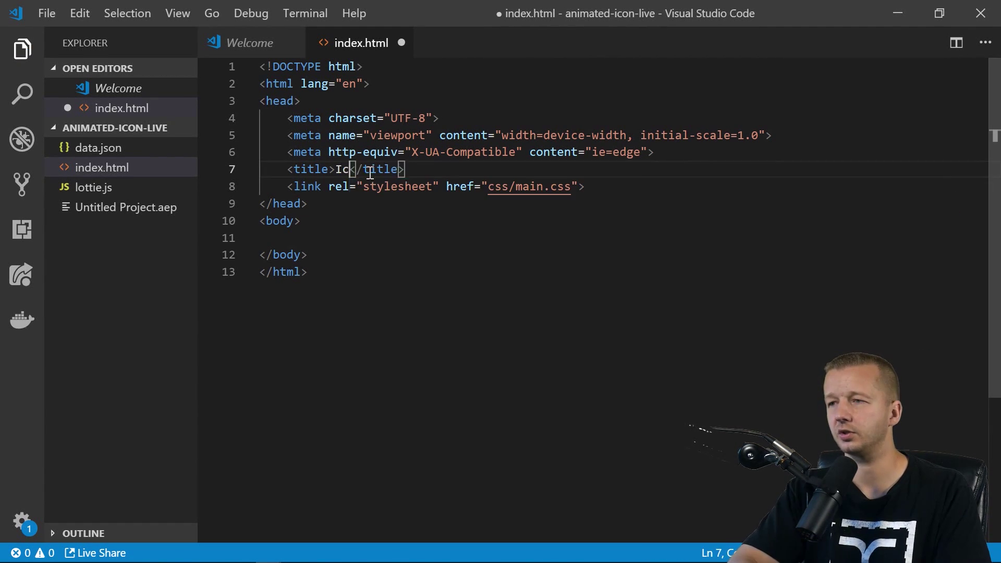
text(on)
Add a nav element containing an empty ul to the body, with blank lines around the nav.
click(377, 241)
key(Return)
key(Return)
click(413, 252)
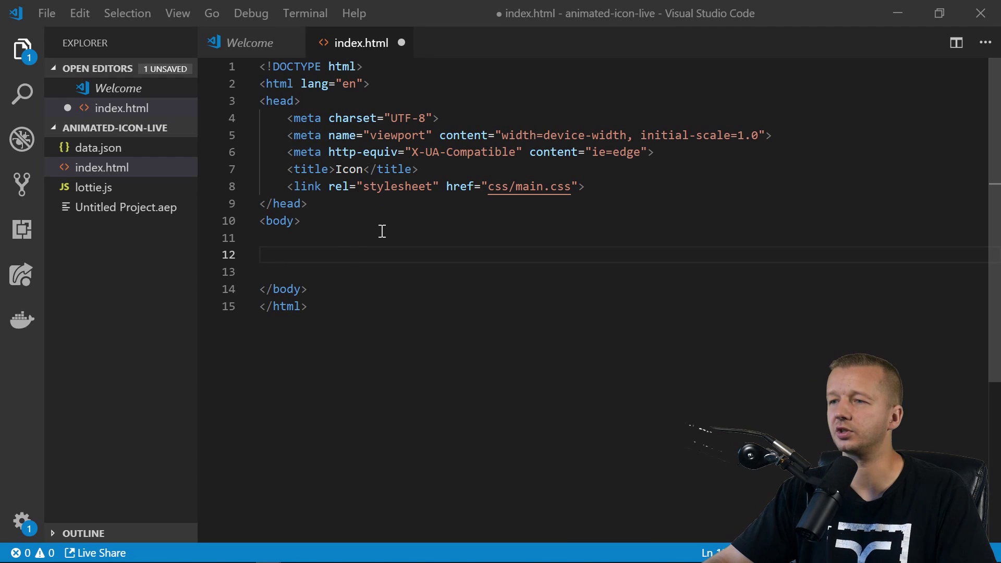
text(nav)
key(Tab)
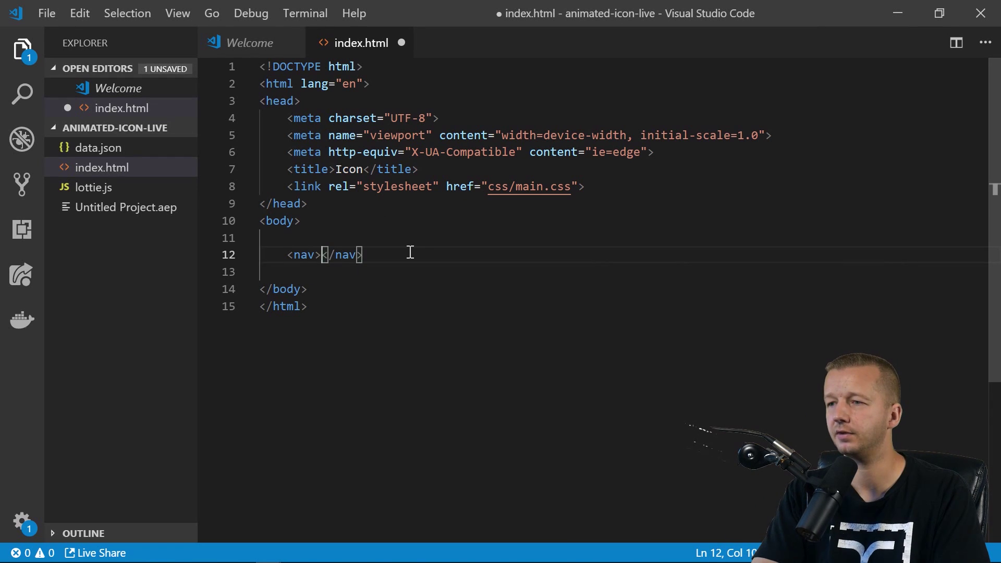
key(Return)
text(ul)
key(Tab)
key(Return)
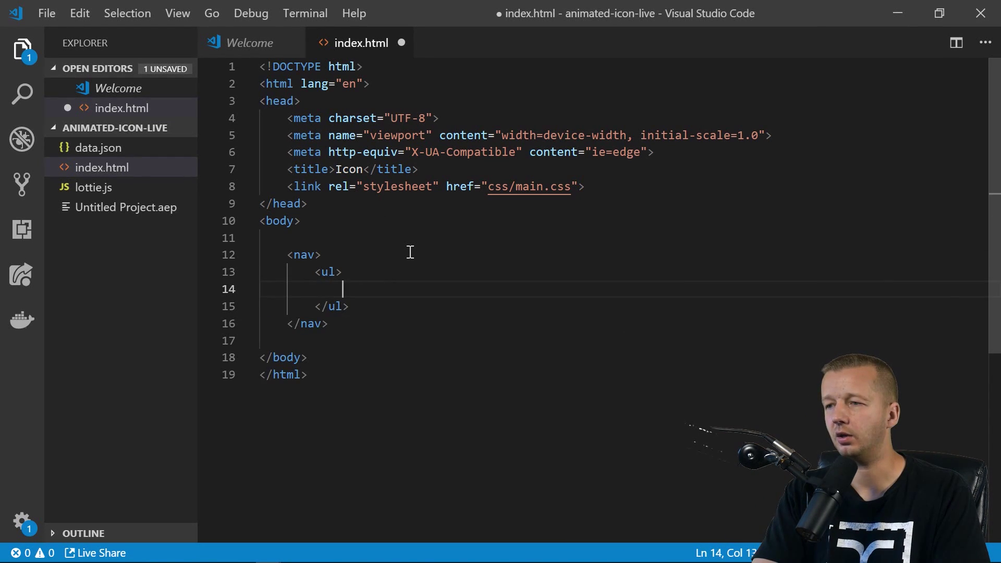
Add a list item to the ul containing an i element with id "search" followed by the text Search, and save index.html.
text(li)
key(Tab)
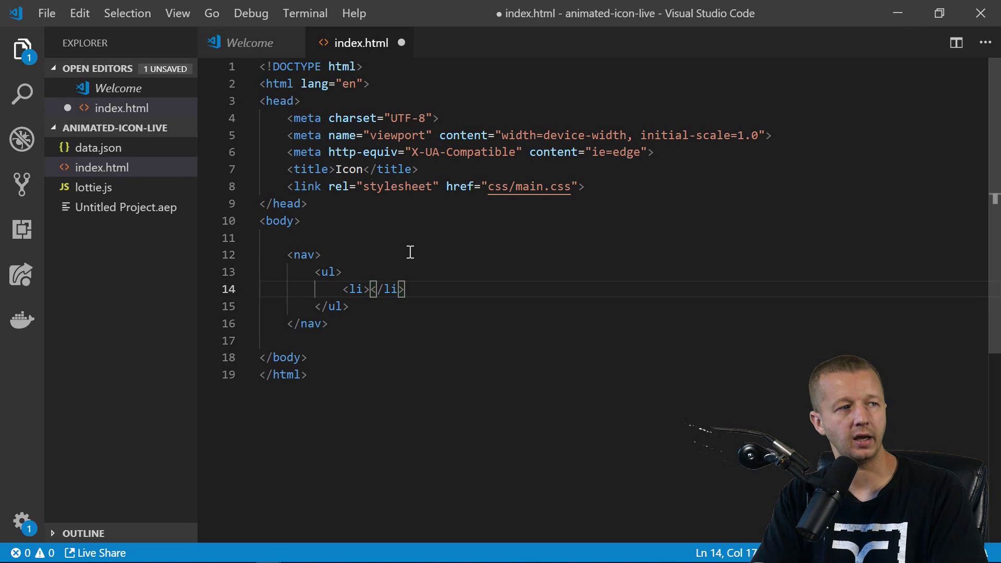
text(<i id=)
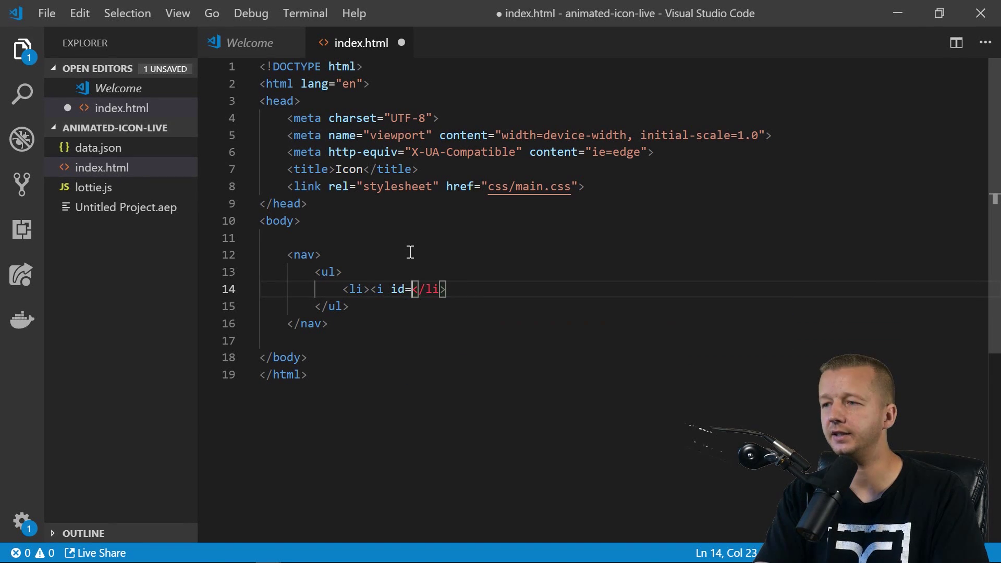
text("search"></i>)
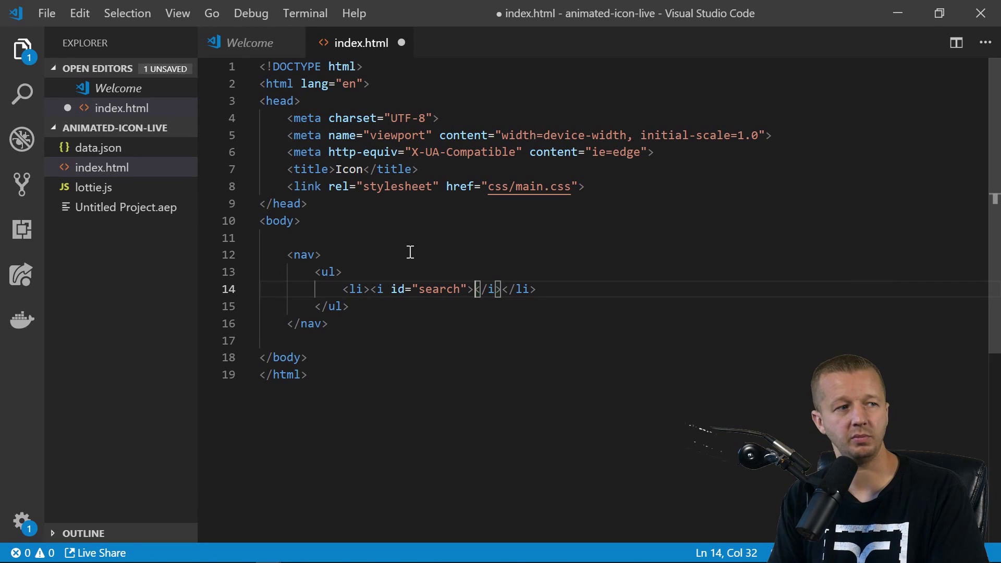
key(Right)
key(Right)
text(Search)
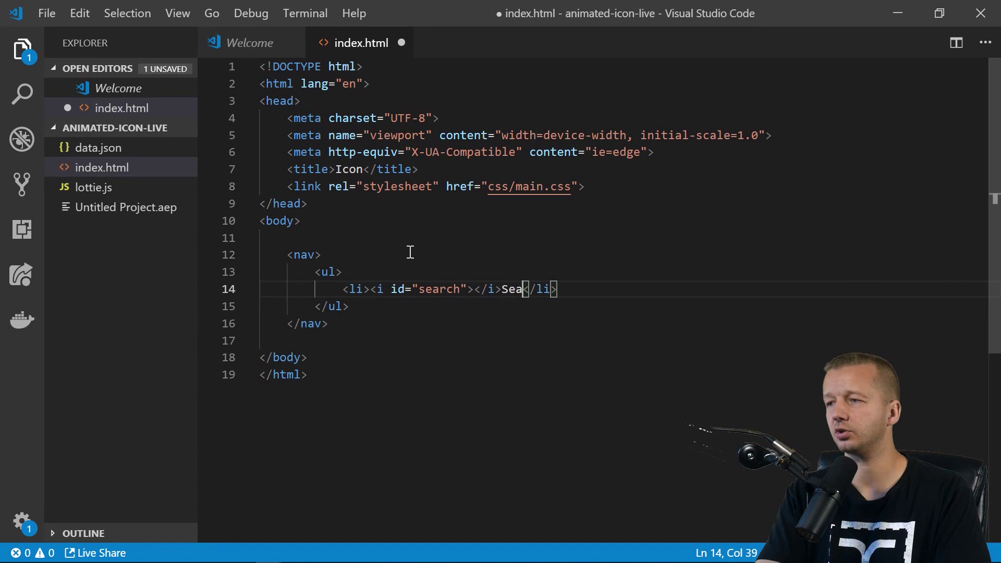
click(410, 252)
key(ctrl+s)
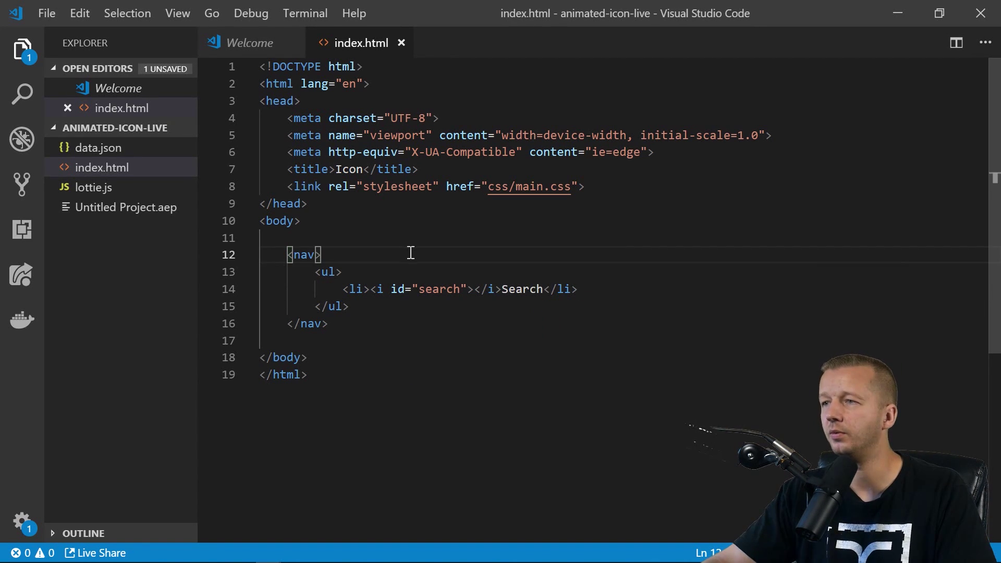
Insert two blank lines below the closing nav tag and save index.html.
click(427, 317)
key(Return)
key(Return)
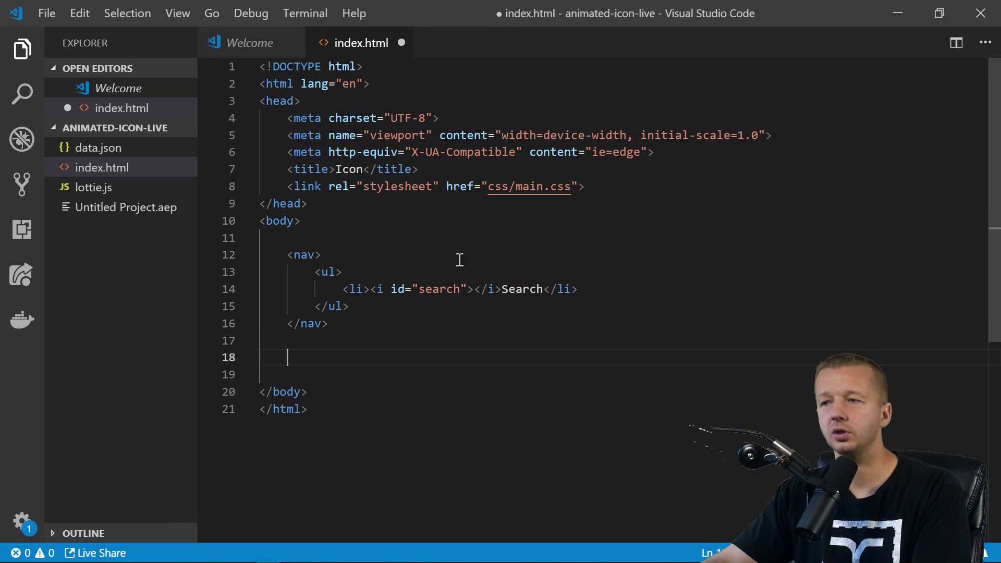
key(ctrl+s)
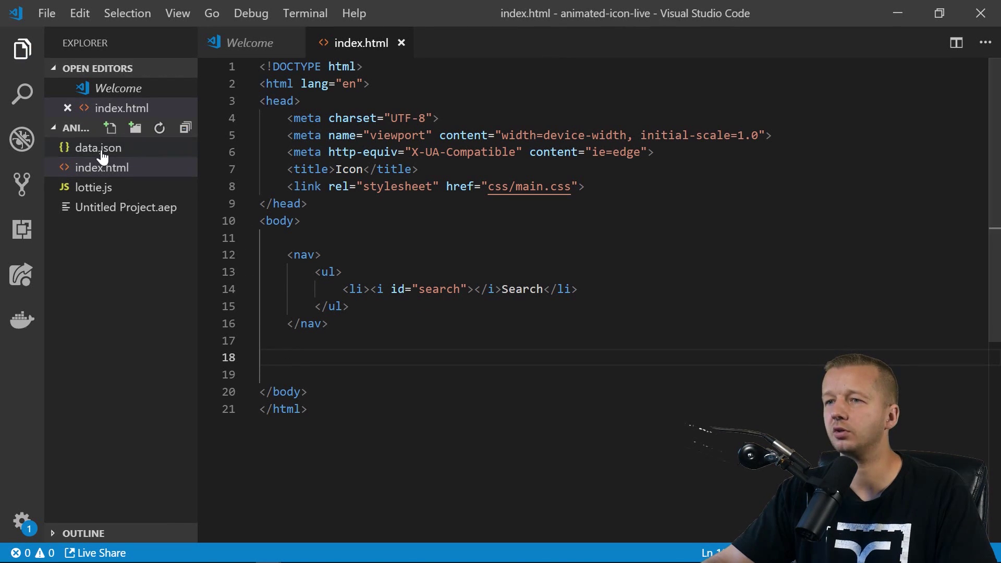
Create a css folder in the project and add a new main.scss file inside it.
click(135, 134)
text(css)
key(Return)
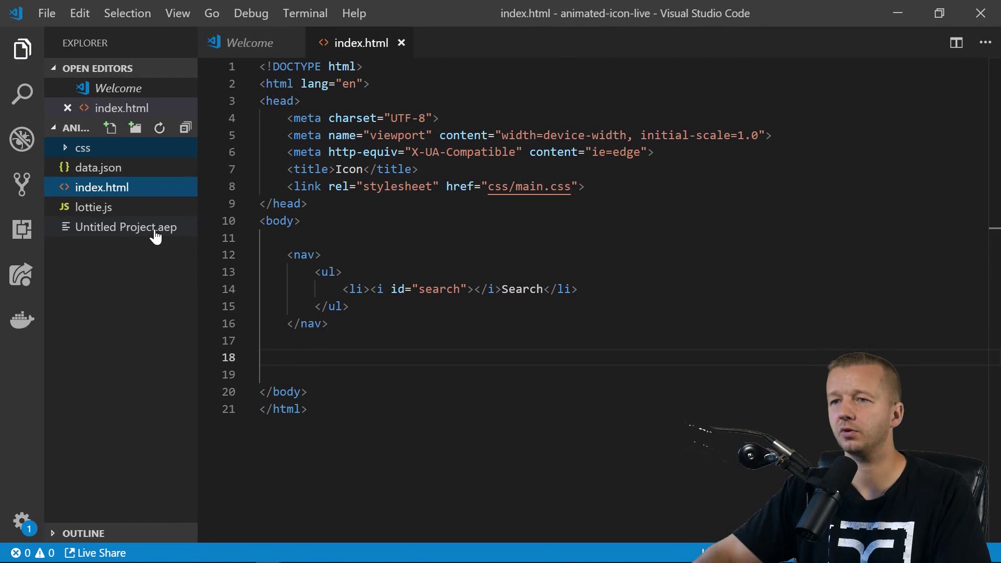
click(112, 132)
text(main.s)
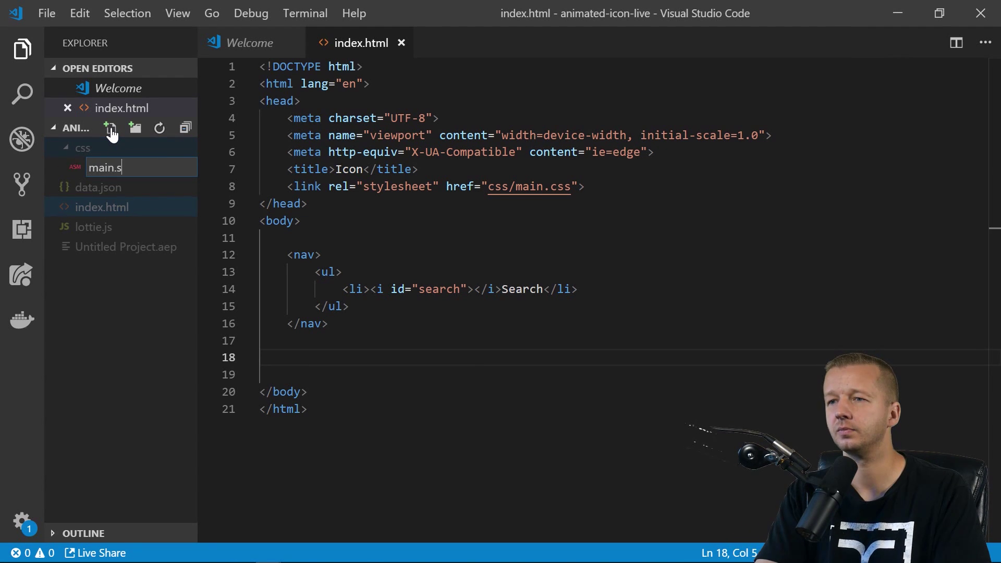
text(css)
key(Return)
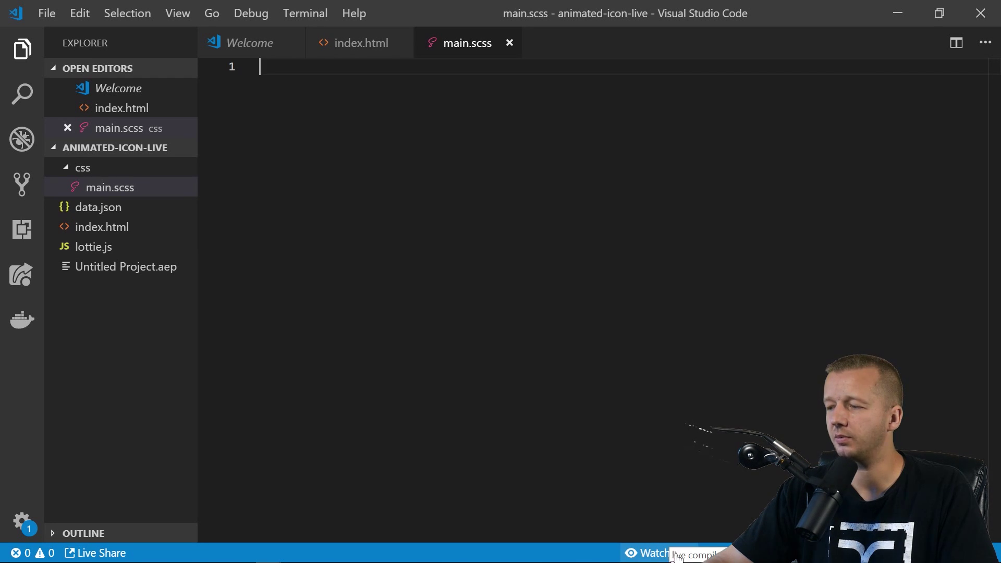
Start the live Sass compiler's watch mode for main.scss and close its output panel.
click(676, 556)
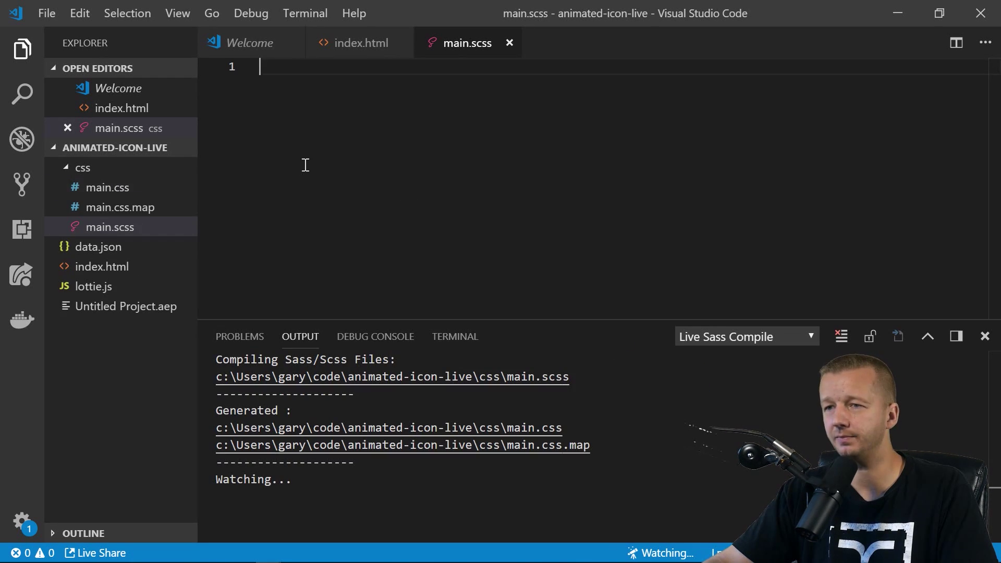
click(107, 226)
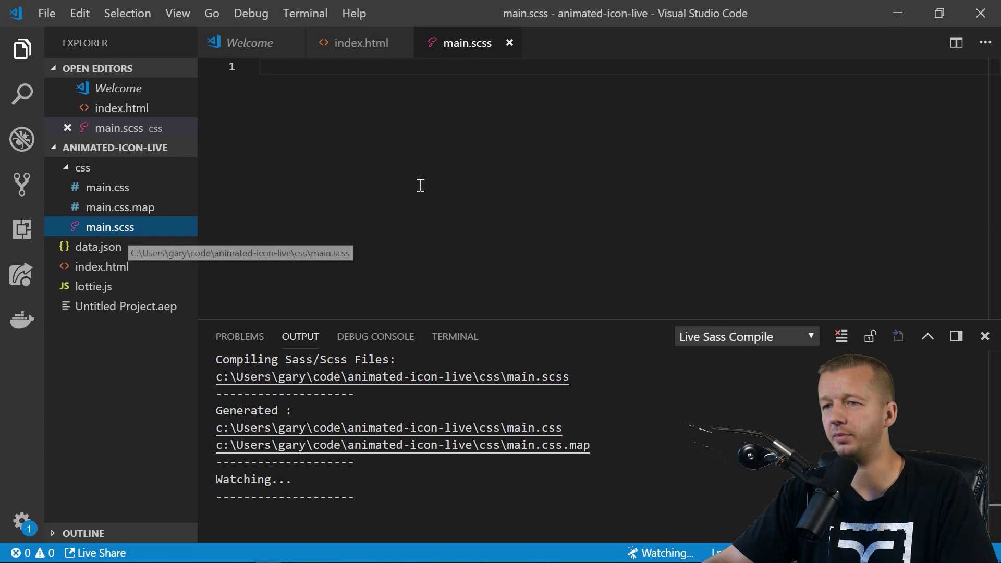
click(421, 185)
click(985, 343)
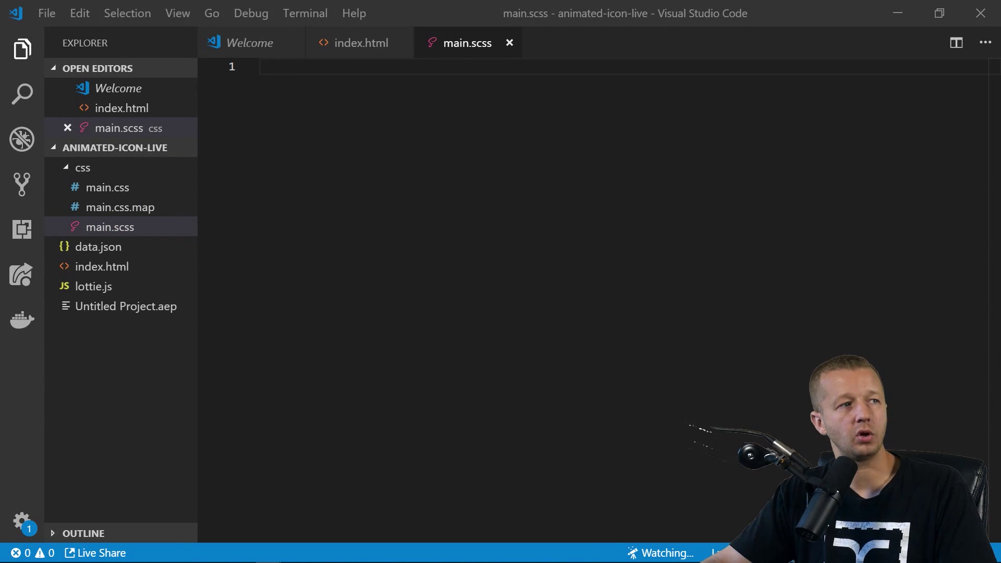
Write a body rule in main.scss with margin 0 and font-family 'Montserrat', followed by a blank line.
click(596, 224)
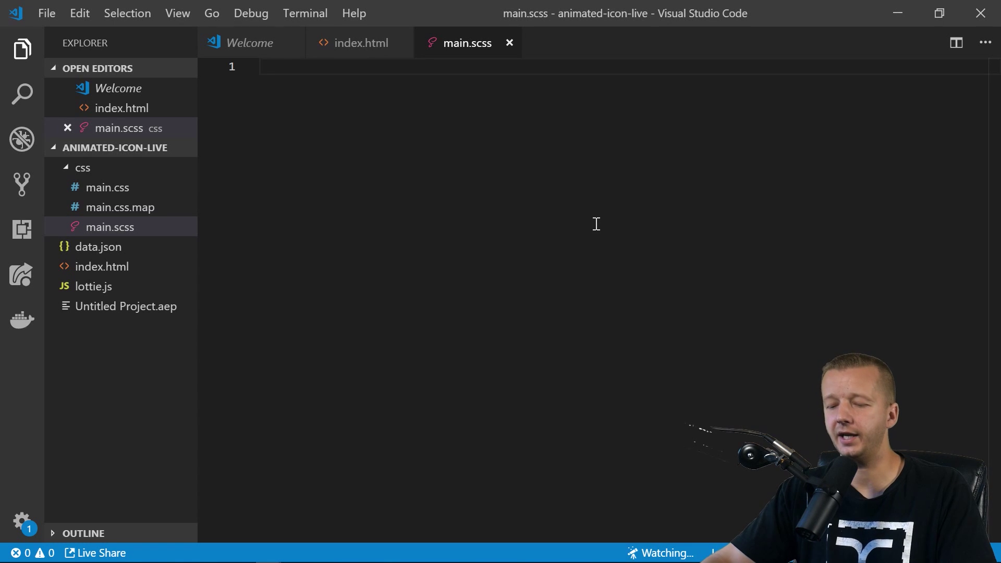
text(boidy {)
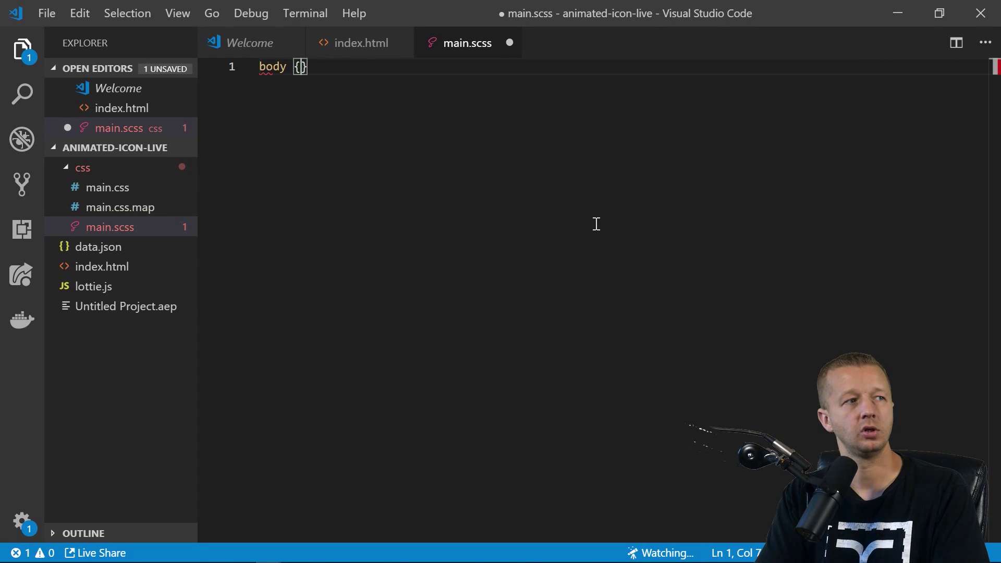
key(Return)
text(margin: 0;)
key(Return)
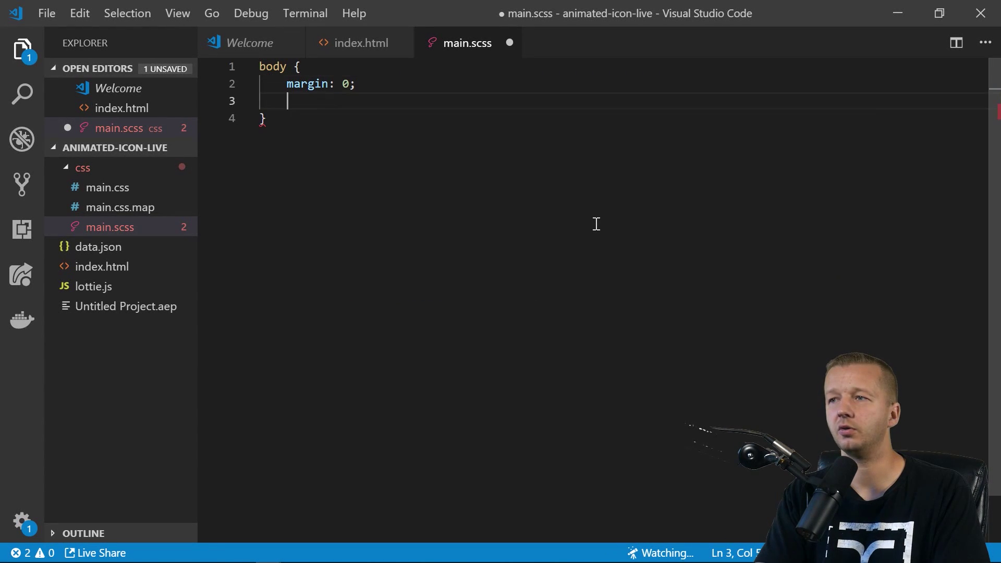
text(font-family')
key(BackSpace)
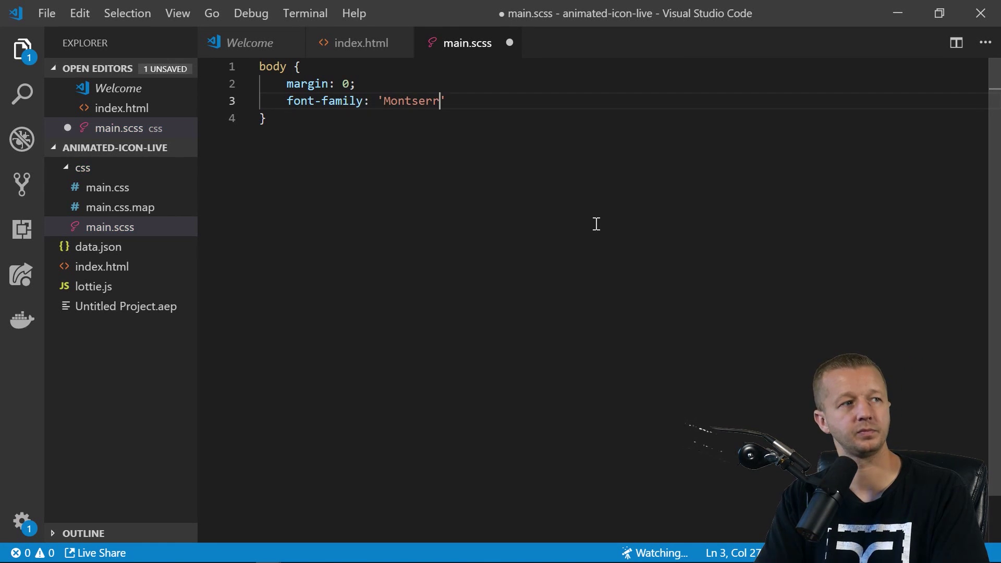
key(Return)
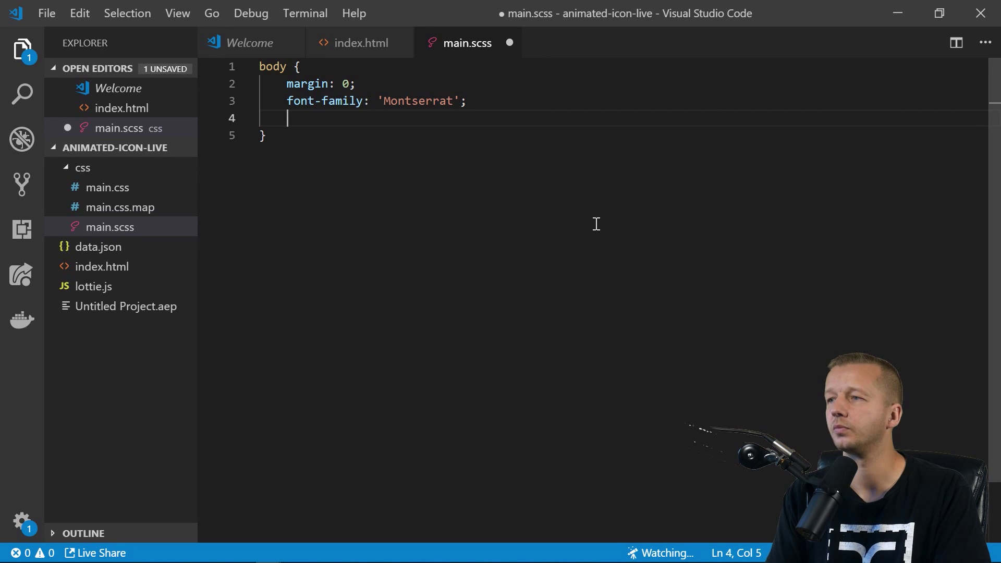
key(BackSpace)
key(BackSpace)
key(Down)
key(Return)
key(Return)
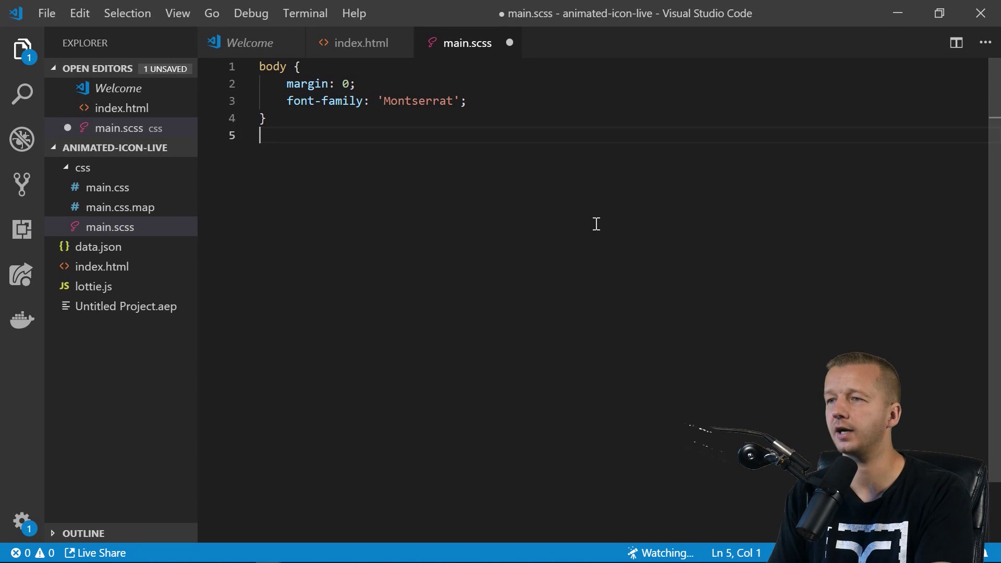
Add a nav rule below the body rule with a width of 22%.
text(nav {)
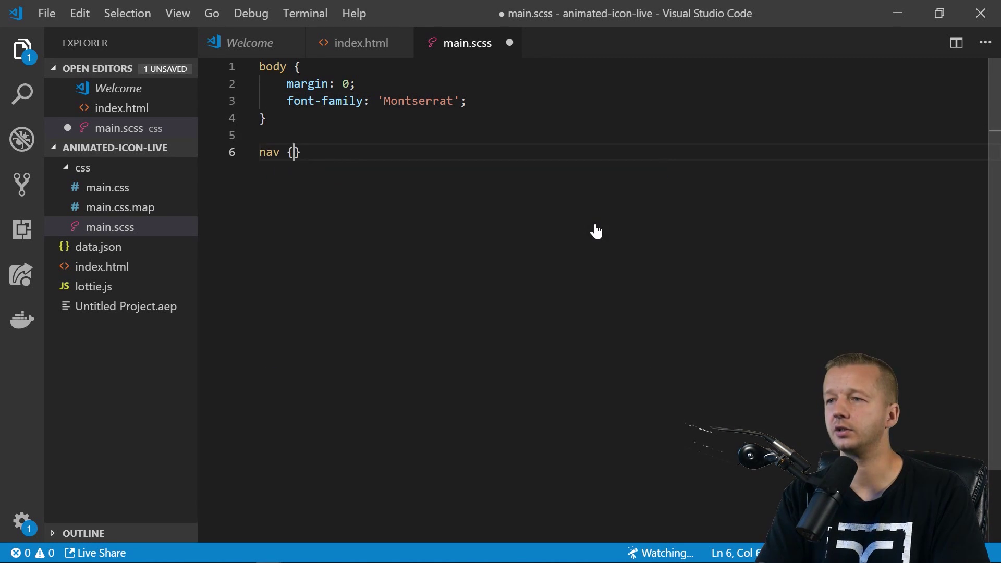
key(Return)
text(width)
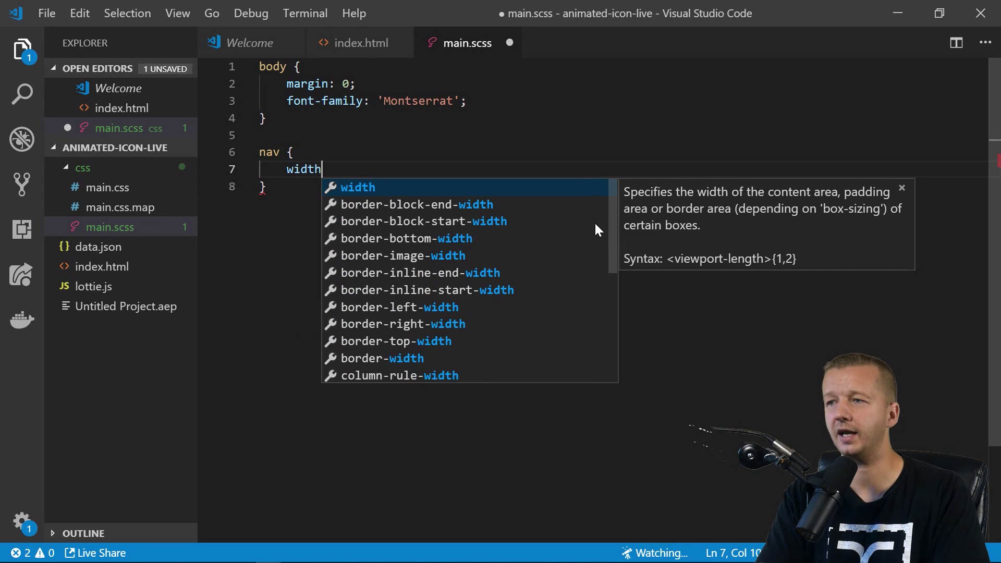
text(: 25%)
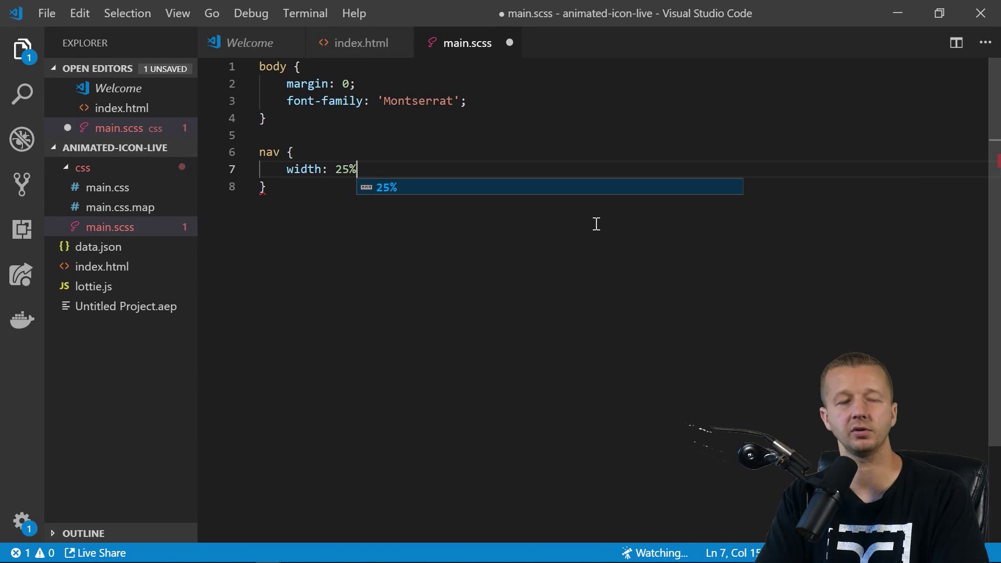
key(BackSpace)
key(BackSpace)
text(25)
key(BackSpace)
text(%)
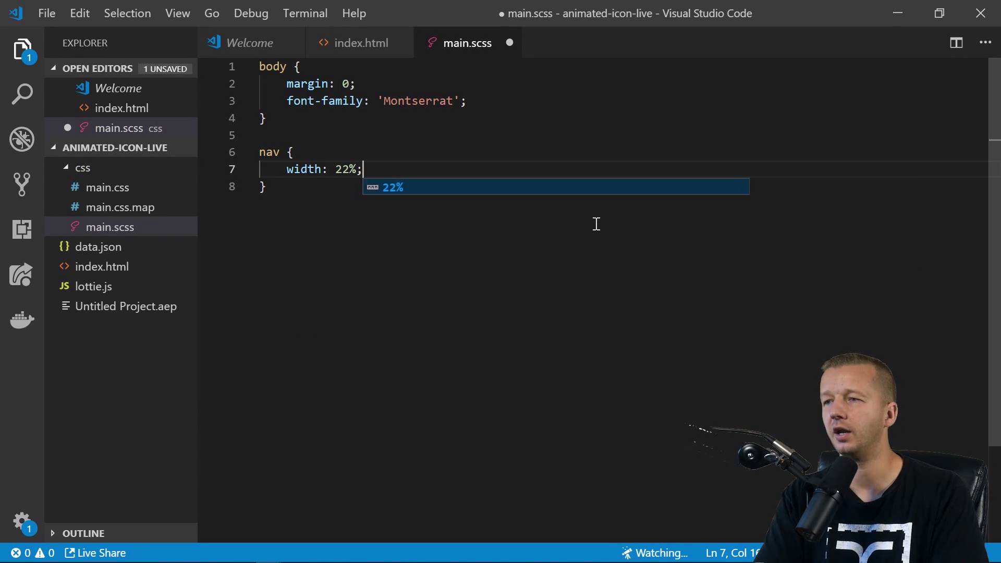
text(;)
Give the nav rule a background of rgb(226, 226, 226) and a height of 100vh, and save main.scss.
key(Return)
text(backgrou)
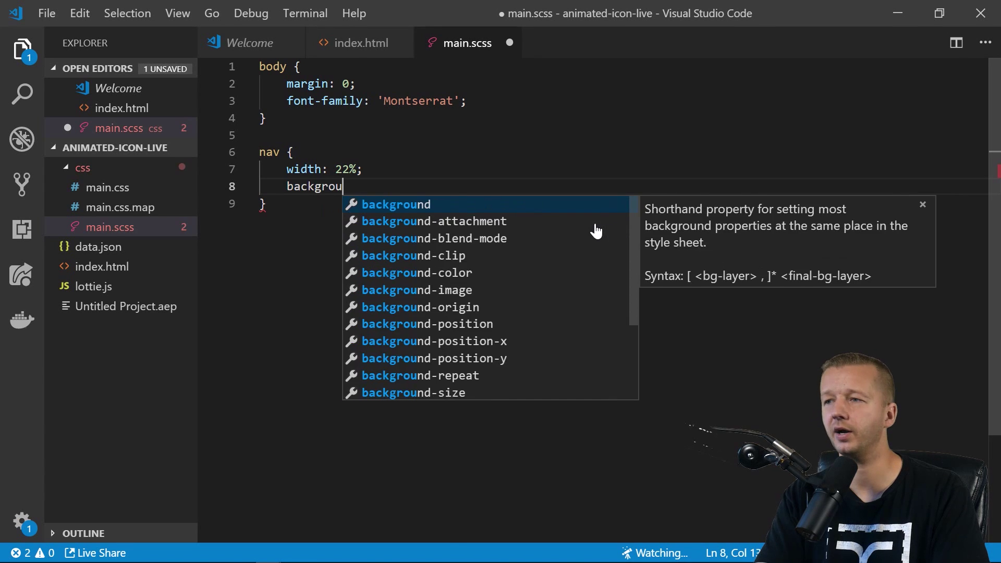
text(nd: rgb(226, 226,)
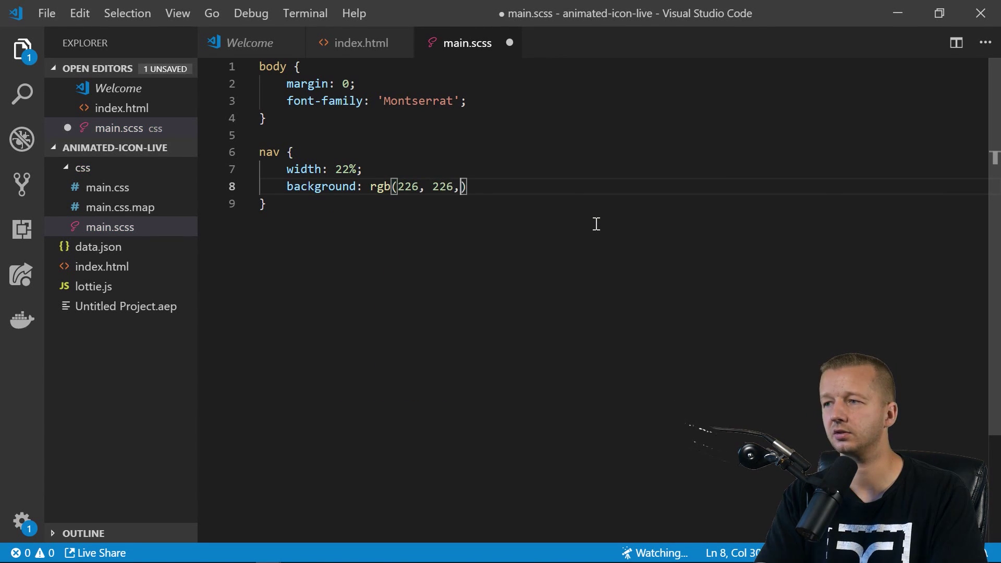
text(6)
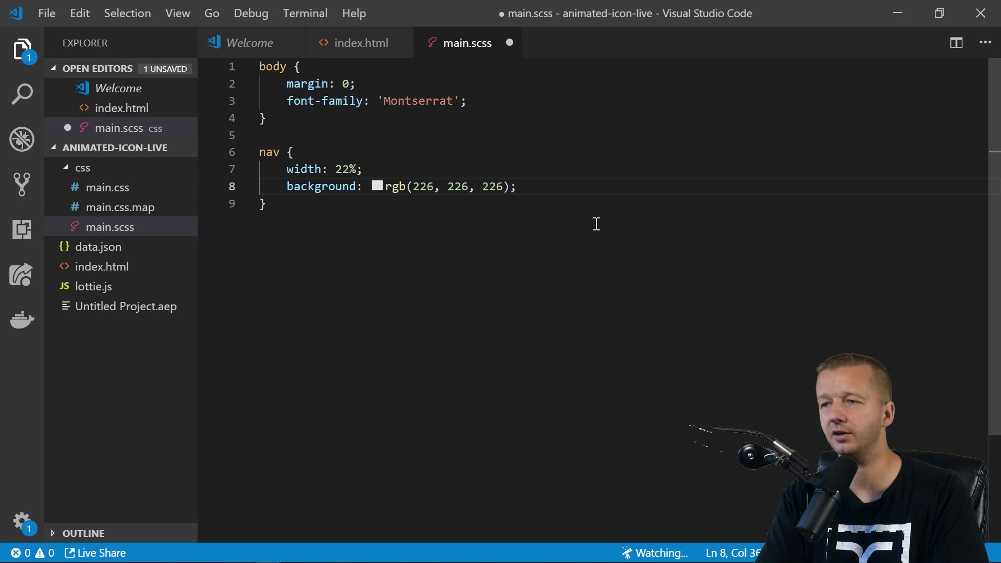
key(Return)
text(heig)
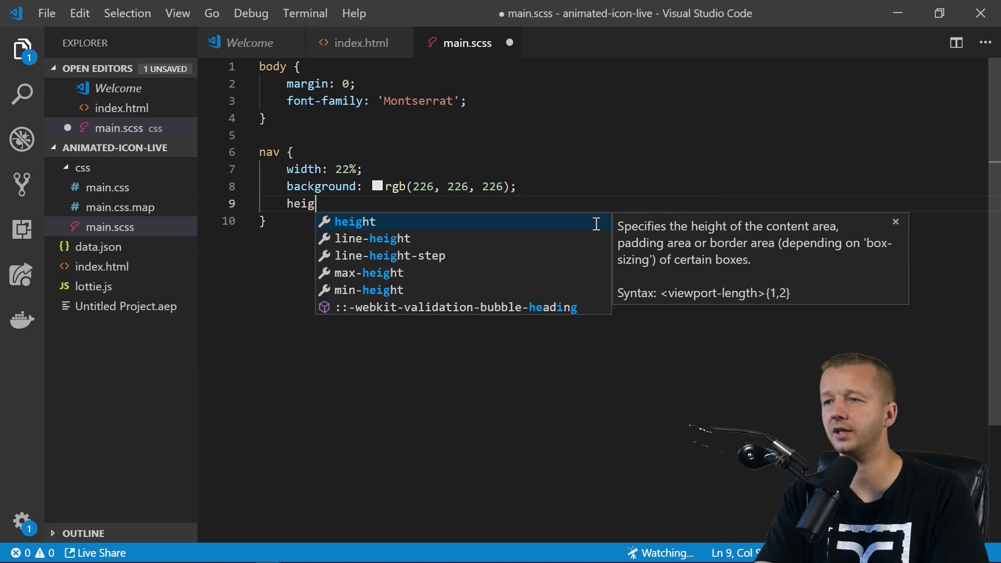
text(ht: 100vh;)
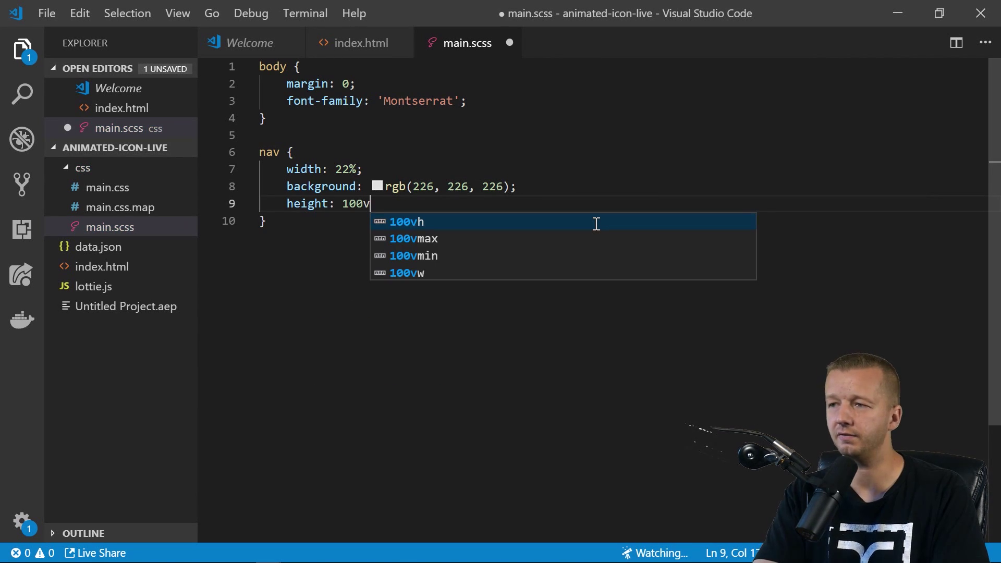
click(551, 223)
key(ctrl+s)
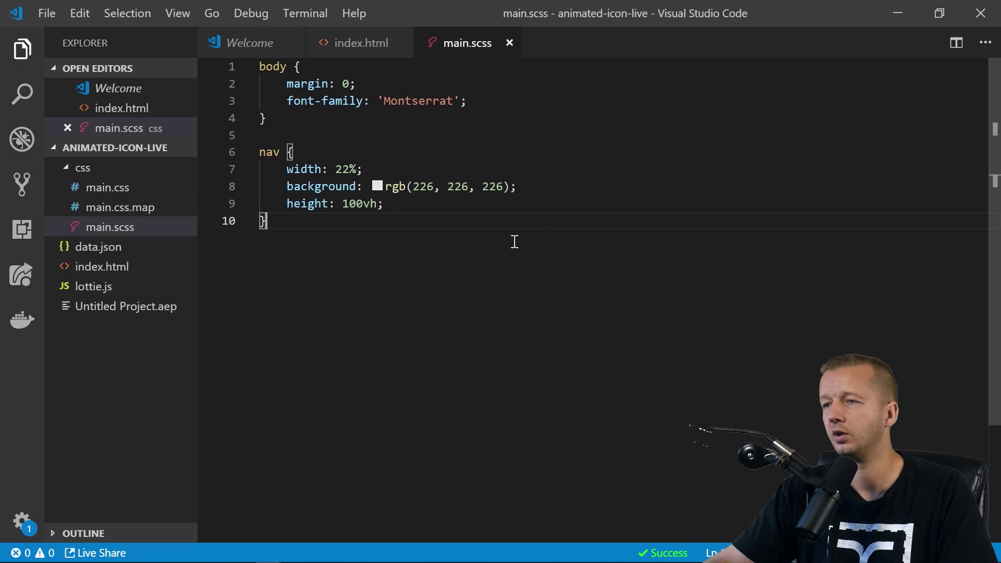
Preview index.html in the browser with Live Server, closing the YouTube tab before returning to main.scss in Visual Studio Code.
click(108, 229)
right_click(107, 272)
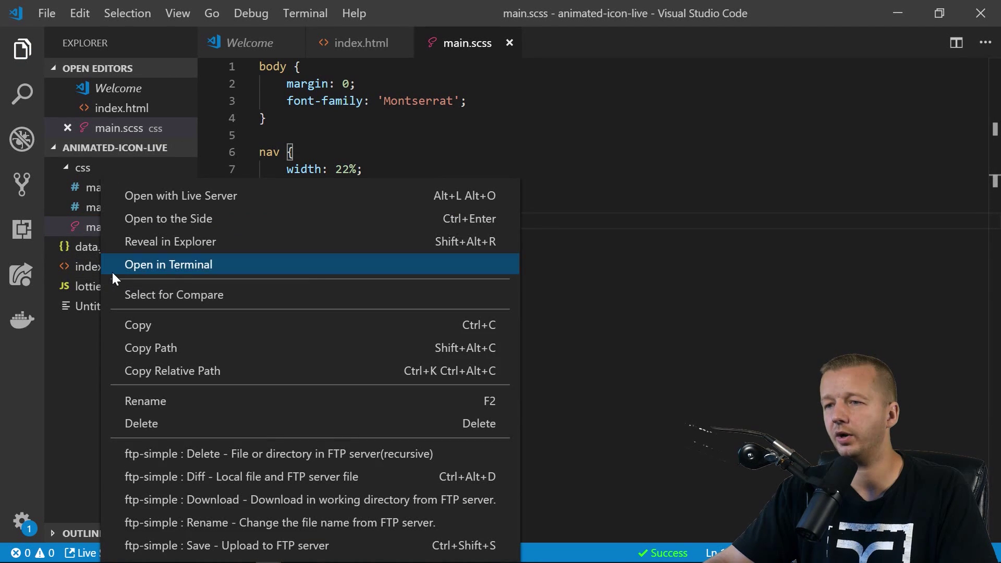
click(156, 200)
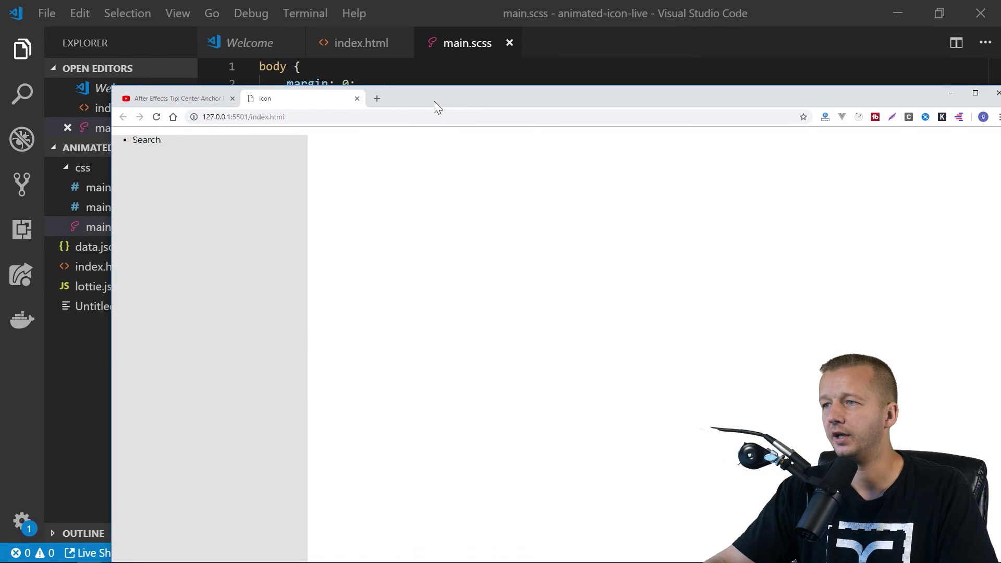
drag(436, 101, 532, 38)
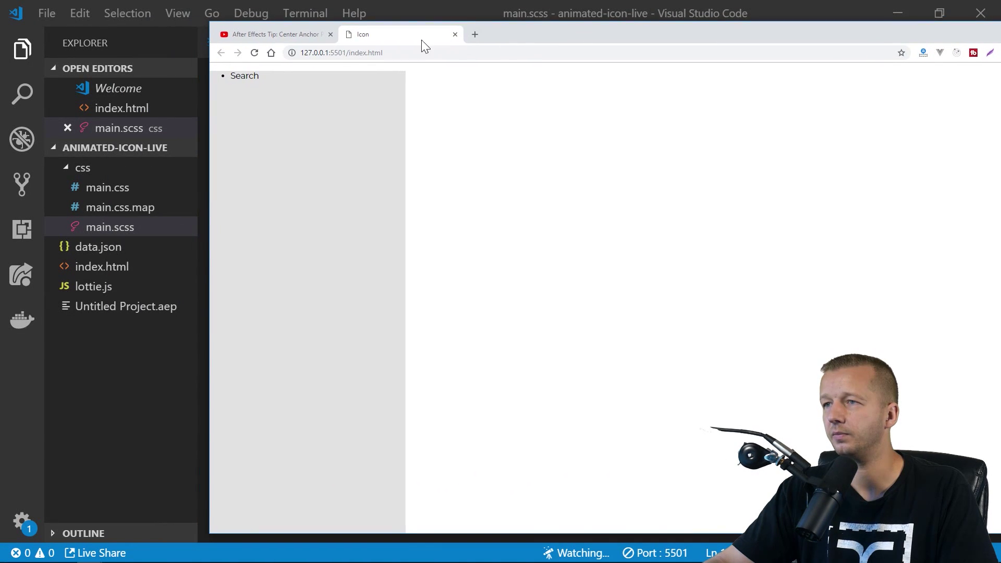
click(330, 34)
click(428, 6)
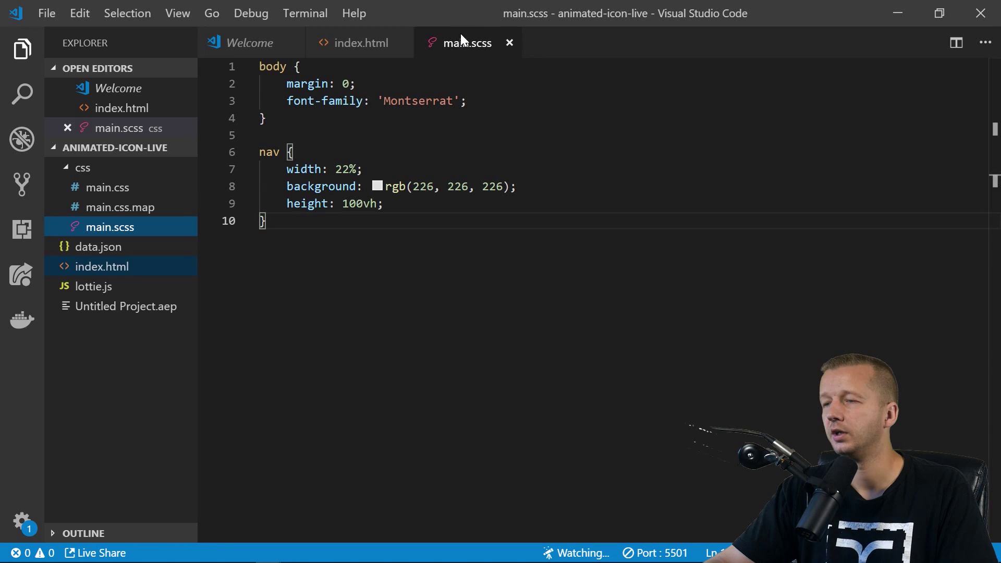
Nest a ul rule inside the nav rule, after a blank line, with a margin of 0.
click(415, 205)
key(Return)
key(Return)
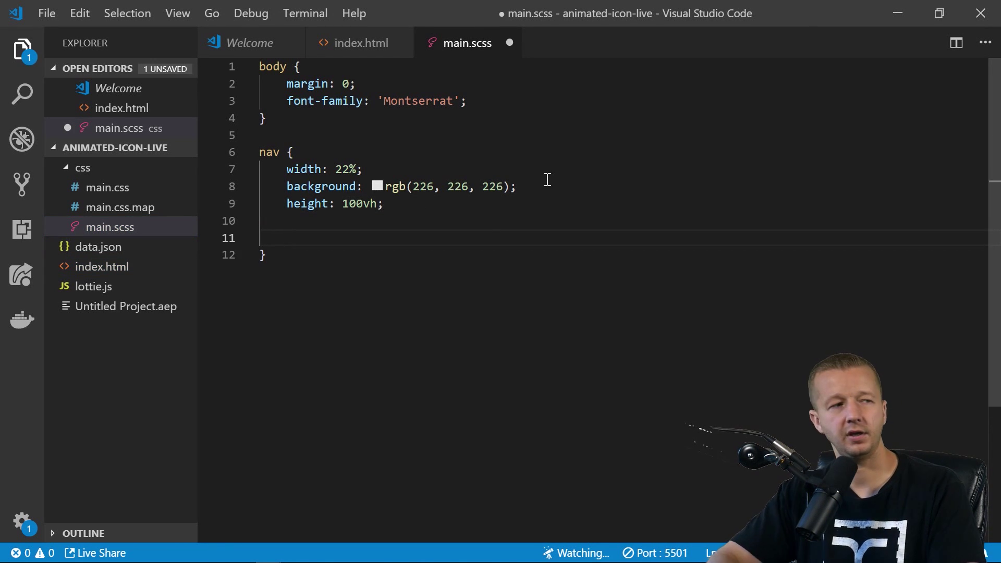
text(ul {)
key(Return)
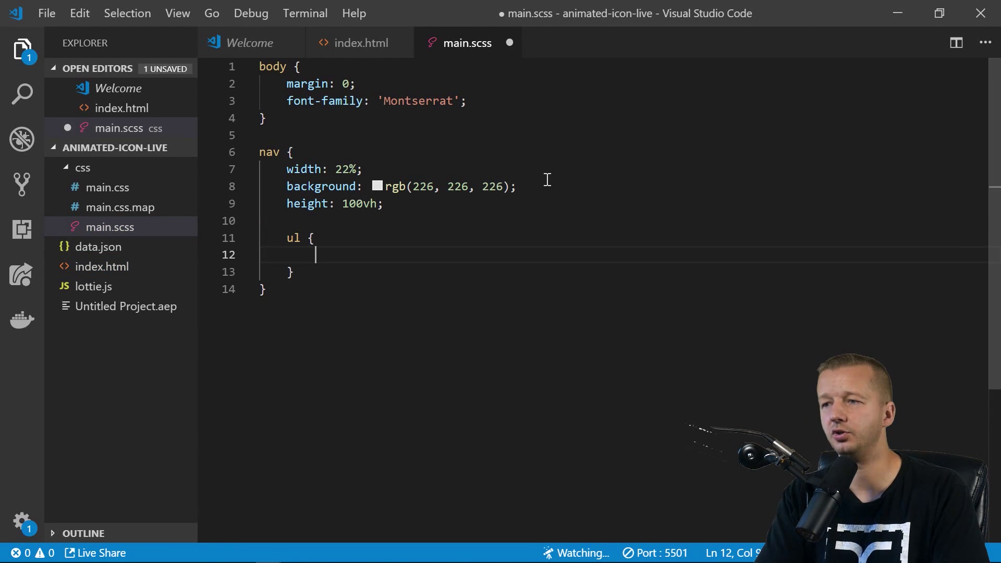
text(margin :0;)
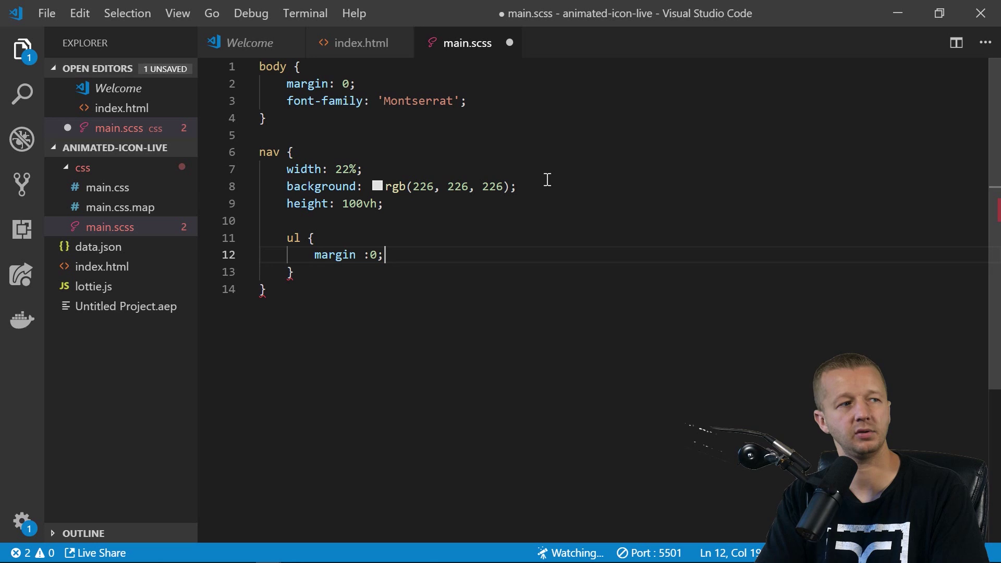
key(BackSpace)
key(BackSpace)
key(BackSpace)
text(: 0)
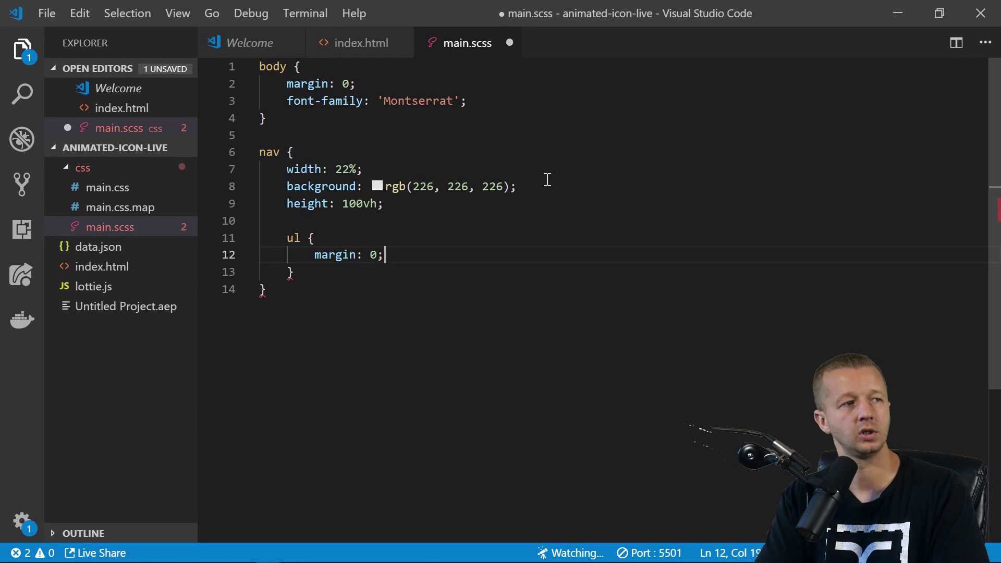
Give the nested ul rule a padding-top of 20px and a list-style-type of none, followed by a blank line.
key(Return)
text(padding-top)
key(Return)
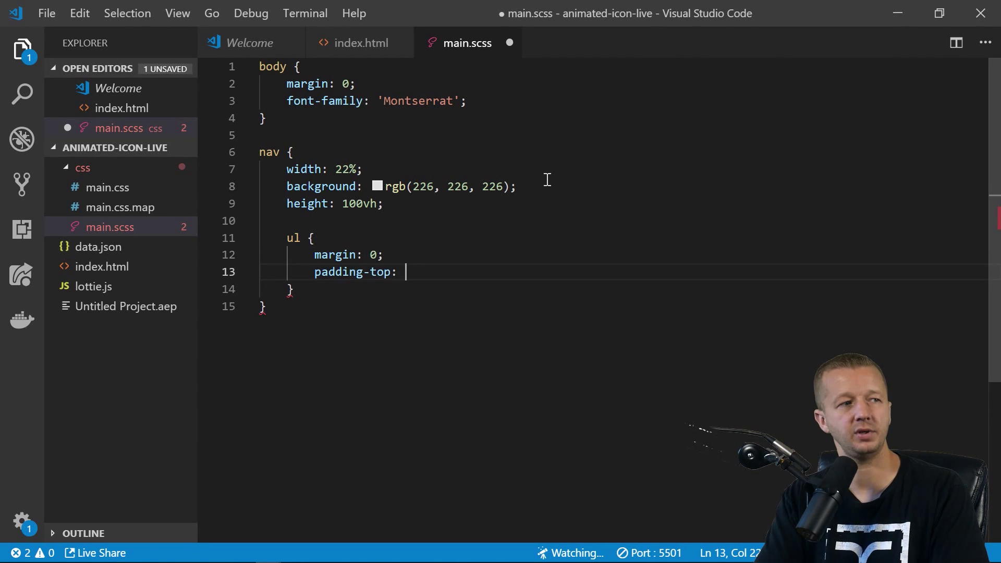
text(20px;)
key(Return)
text(list-)
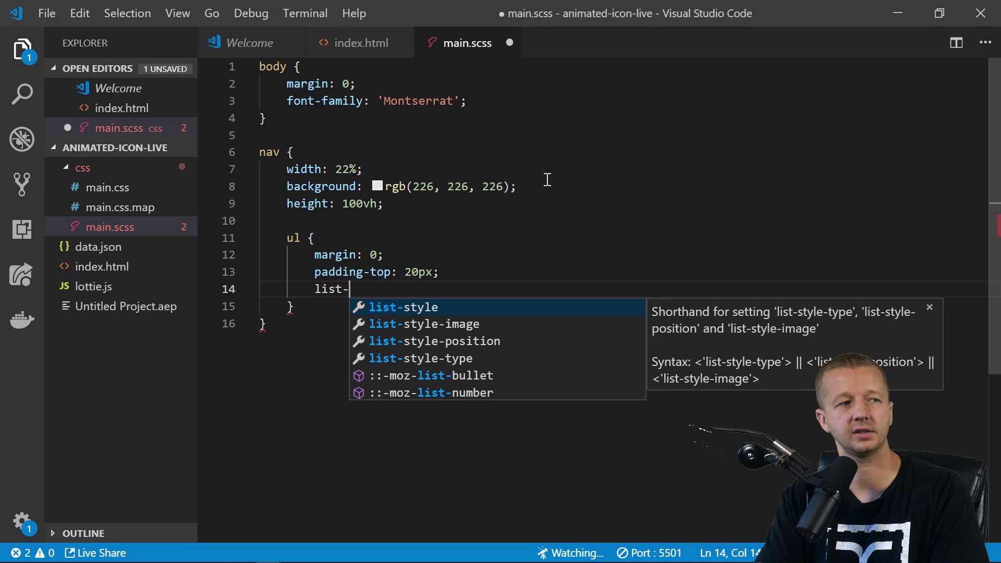
text(style-typ)
key(Return)
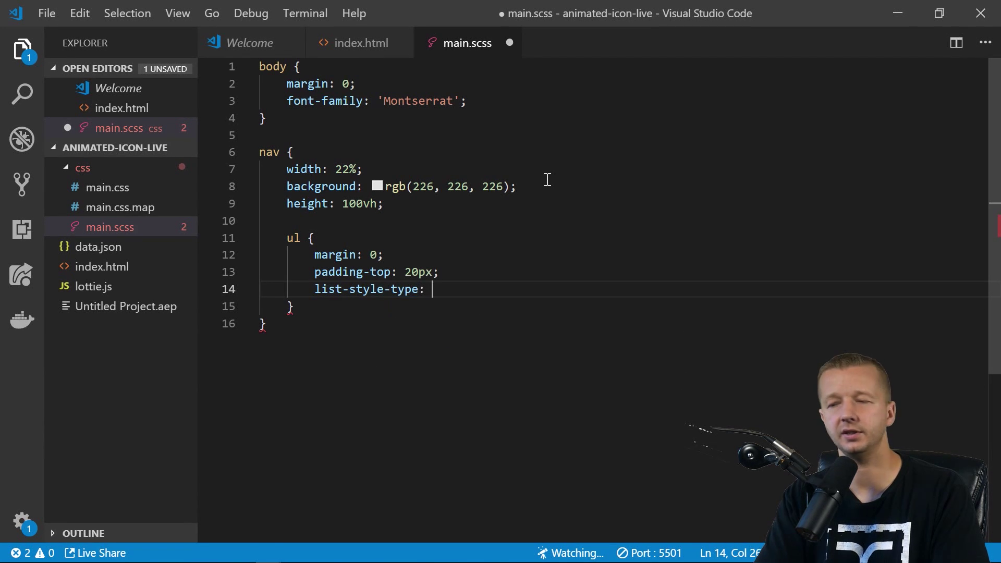
text(none;)
key(Return)
key(Return)
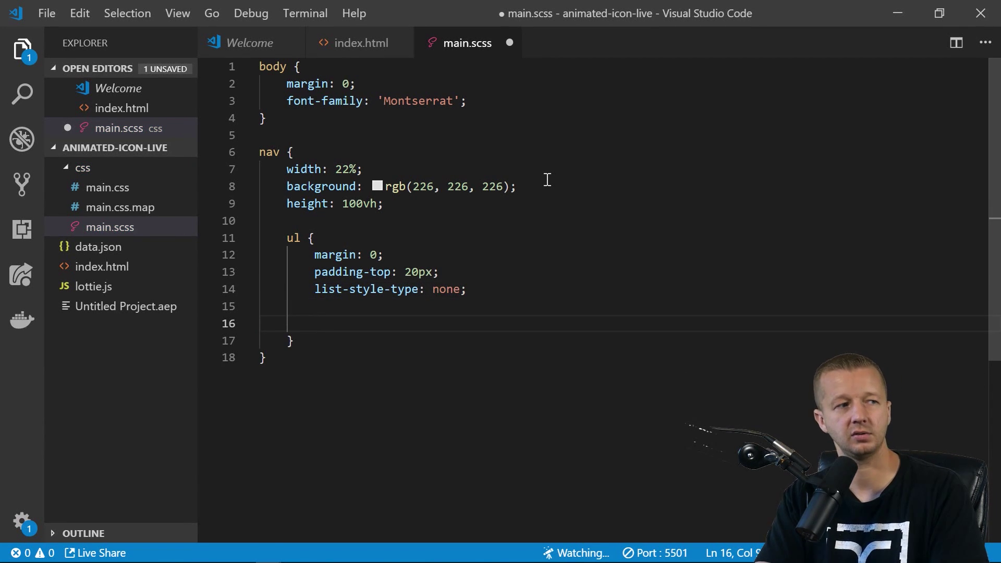
Add an empty li rule inside the ul rule and save main.scss.
text(li {)
key(Return)
key(ctrl+s)
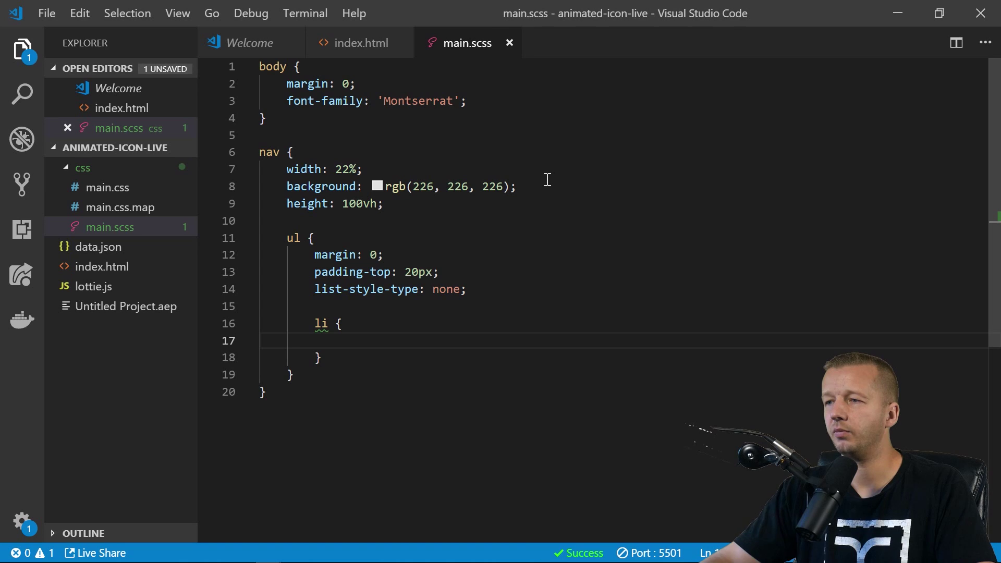
Check the styled navigation on the Icon page in Chrome and return to Visual Studio Code.
mouse_move(95, 557)
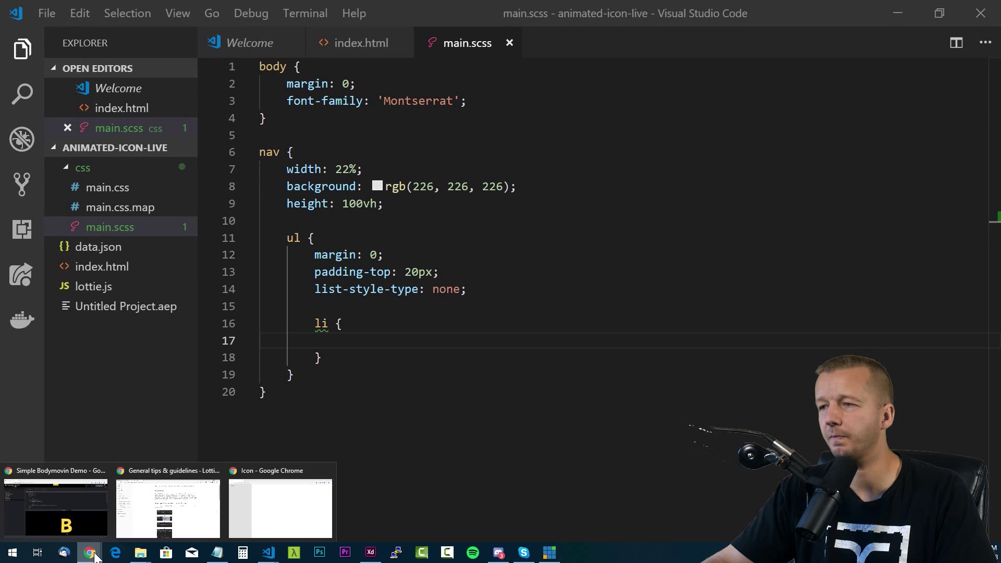
click(281, 504)
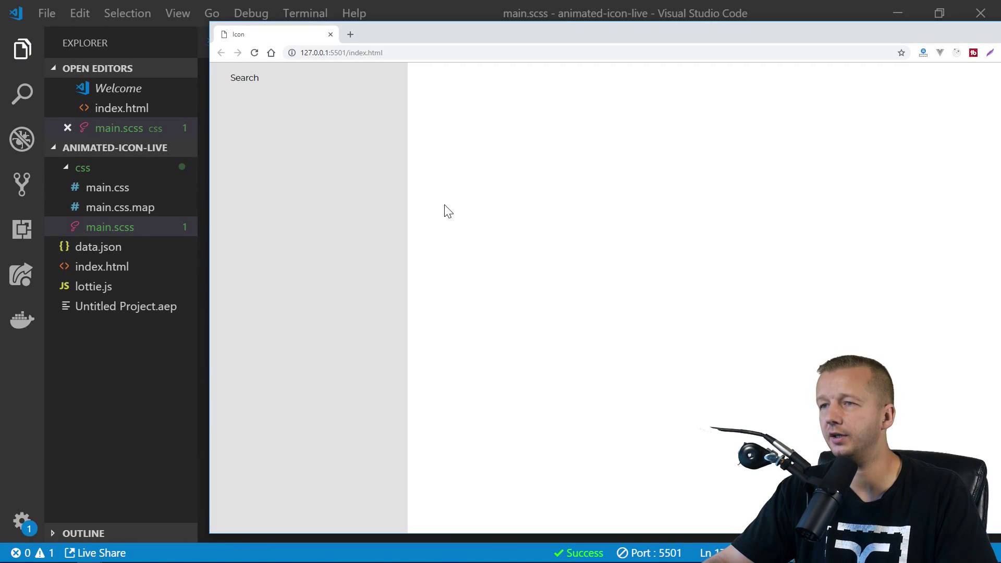
click(445, 7)
In index.html, add a script tag with the source lottie.js below the nav element, followed by a blank line.
click(345, 44)
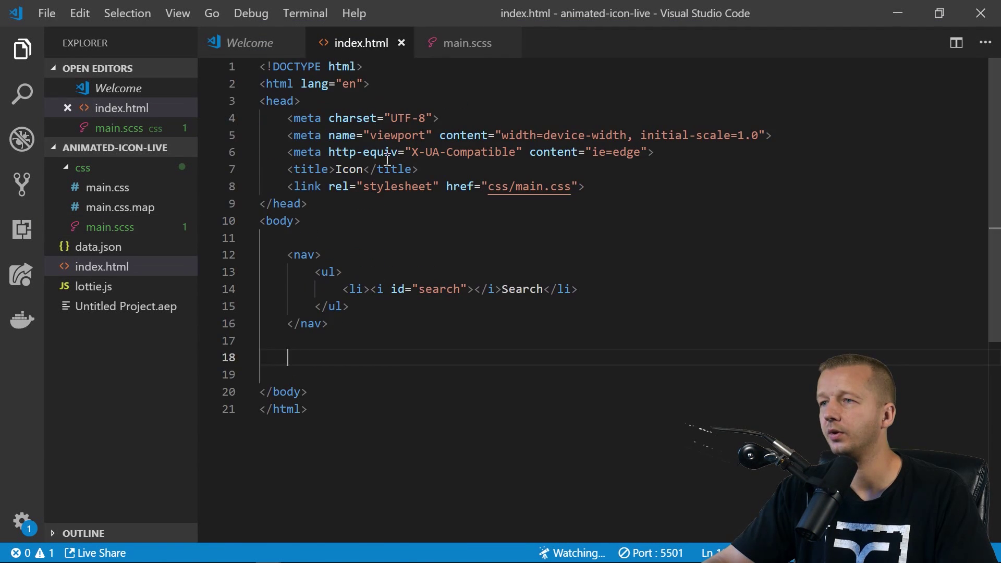
click(360, 409)
click(358, 376)
click(346, 361)
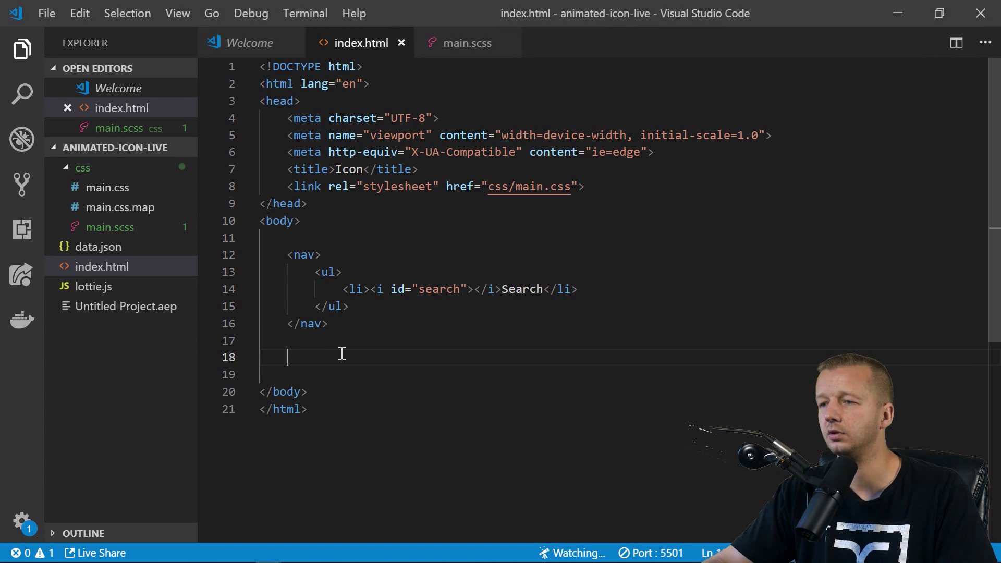
text(<script src="lottie.js"></script>)
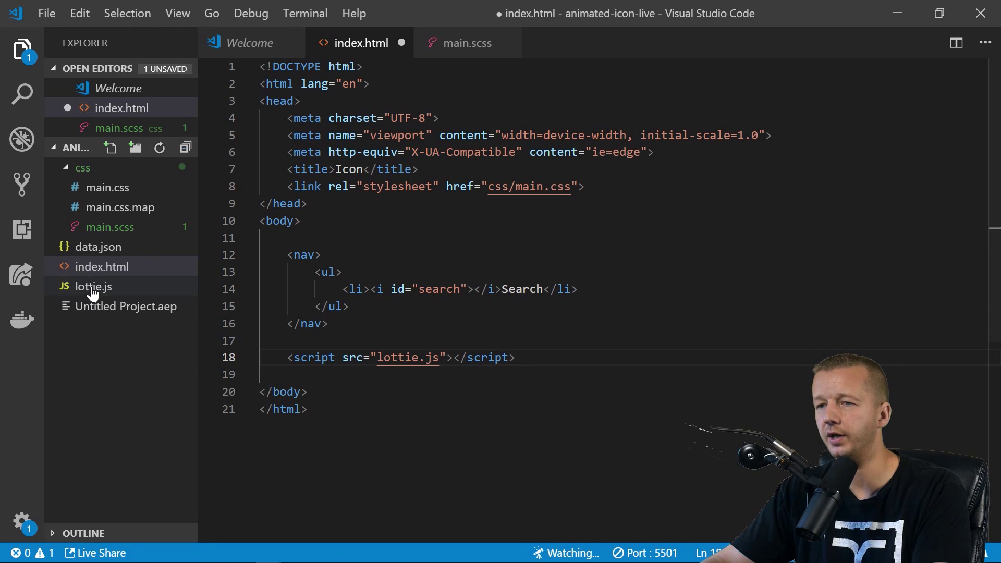
key(Return)
key(Return)
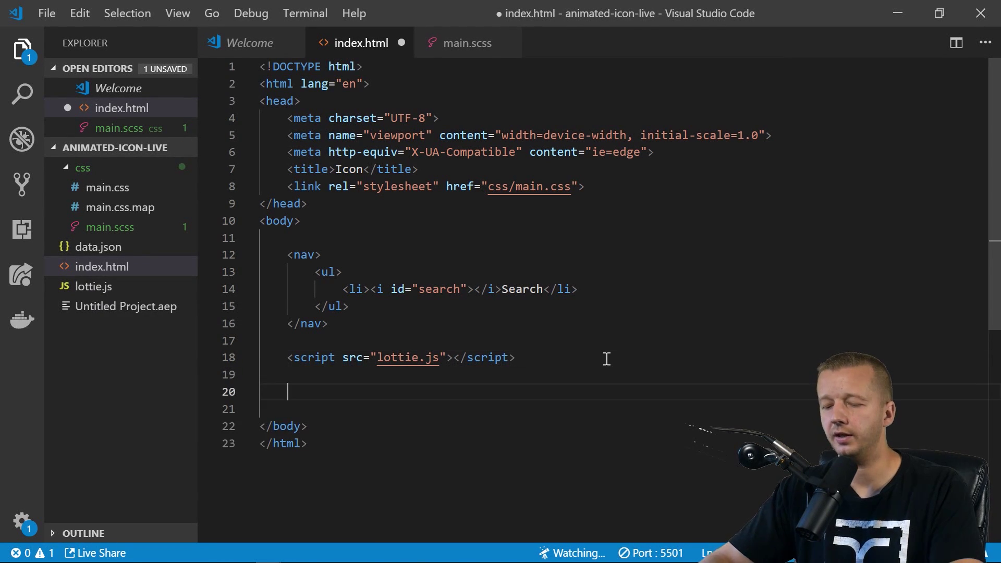
Add an inline script block below the lottie.js tag, with an indented empty line inside for code.
text(sc)
key(Tab)
key(Return)
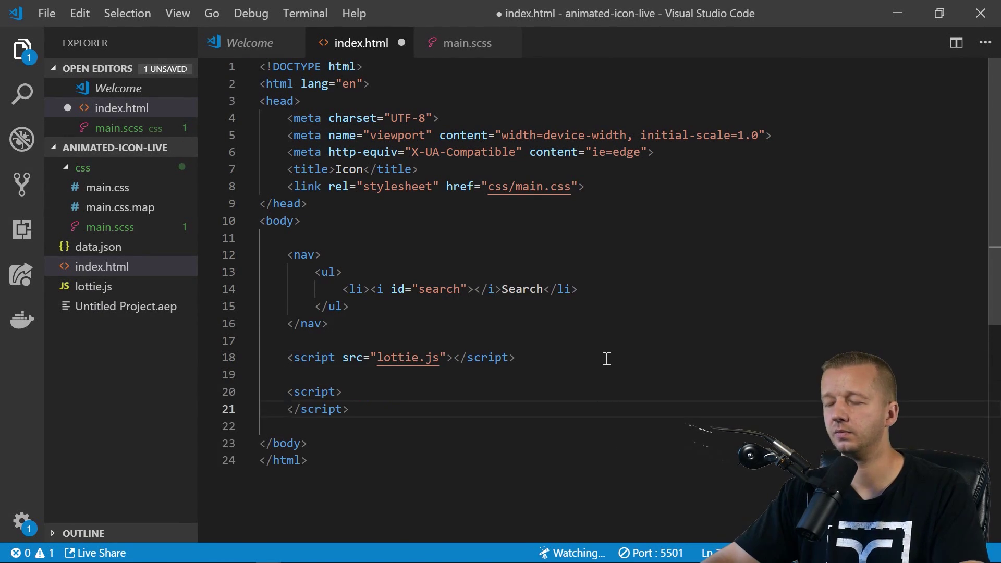
key(Return)
key(Return)
key(Up)
key(Up)
key(Return)
key(Tab)
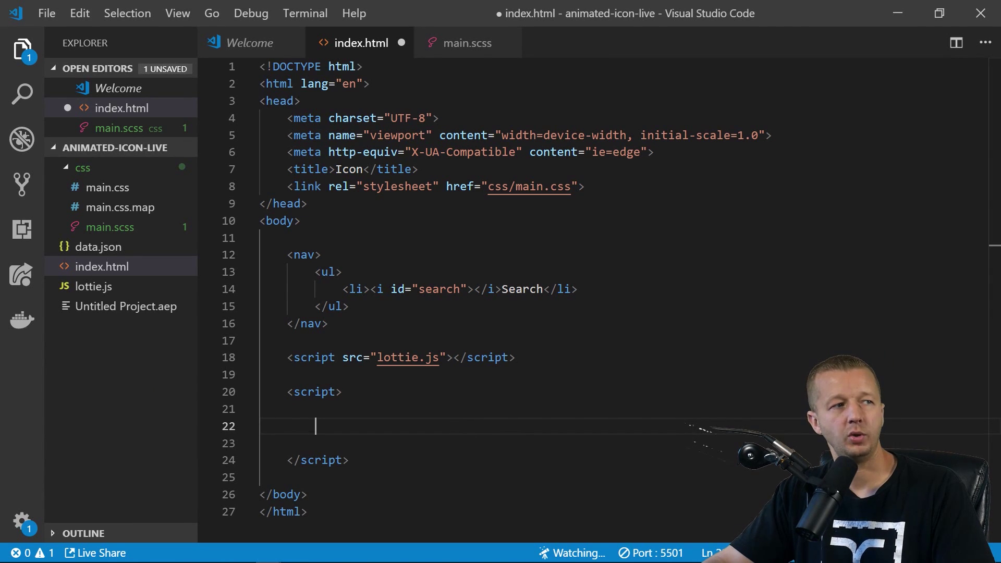
click(387, 413)
click(403, 426)
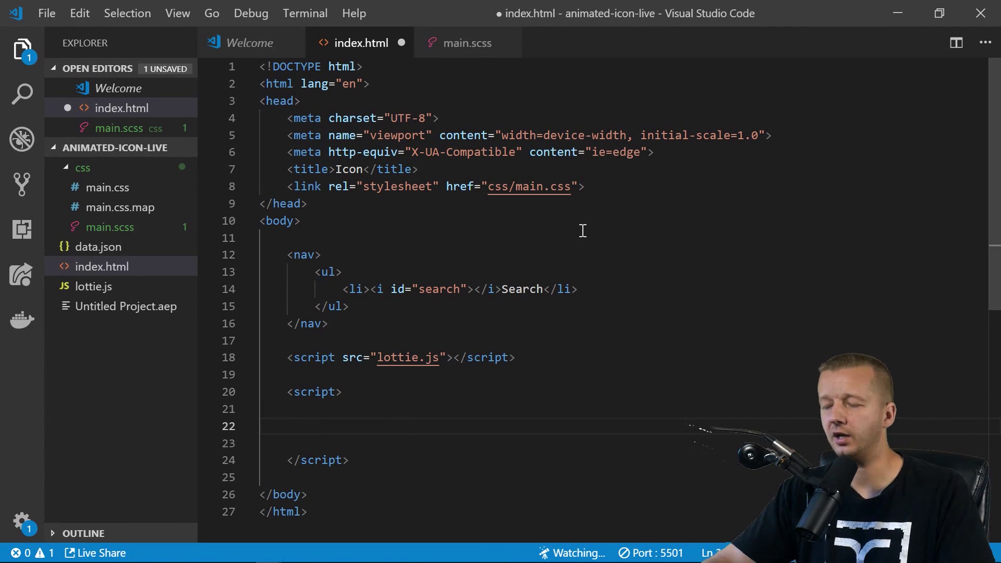
In the inline script, declare var animation as a bodymovin.loadAnimations call with an empty options object.
text(var animation =)
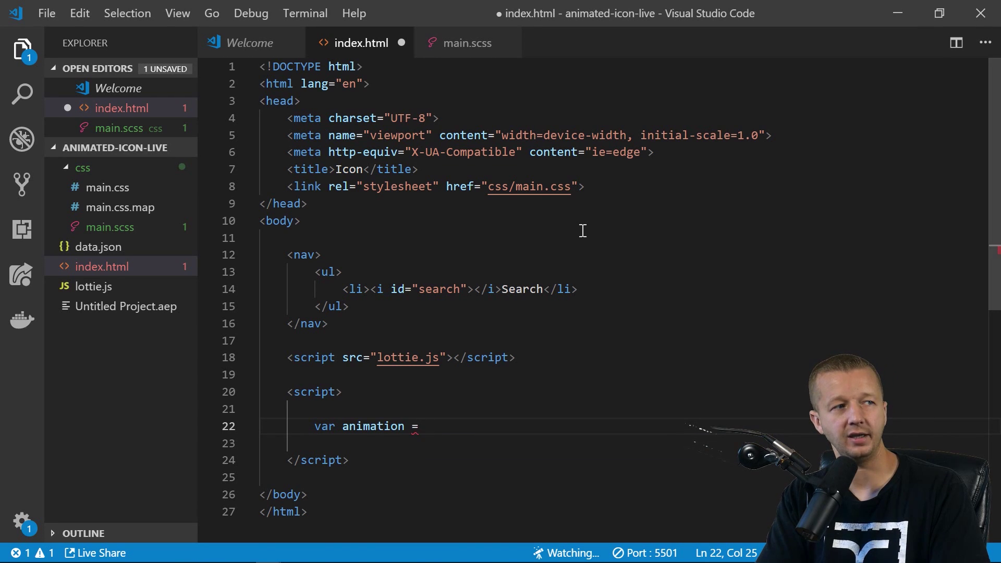
text( bodymov)
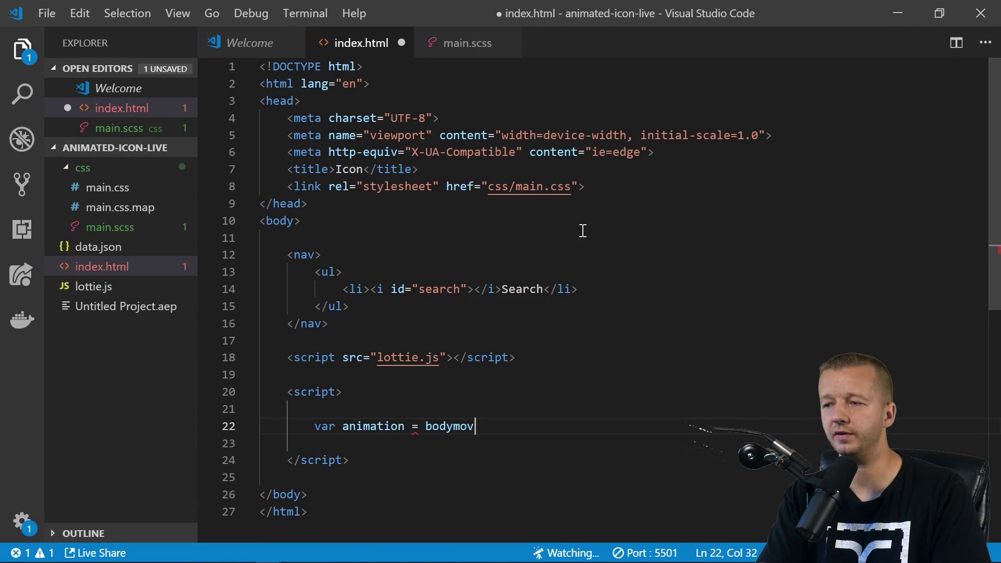
text(in.load)
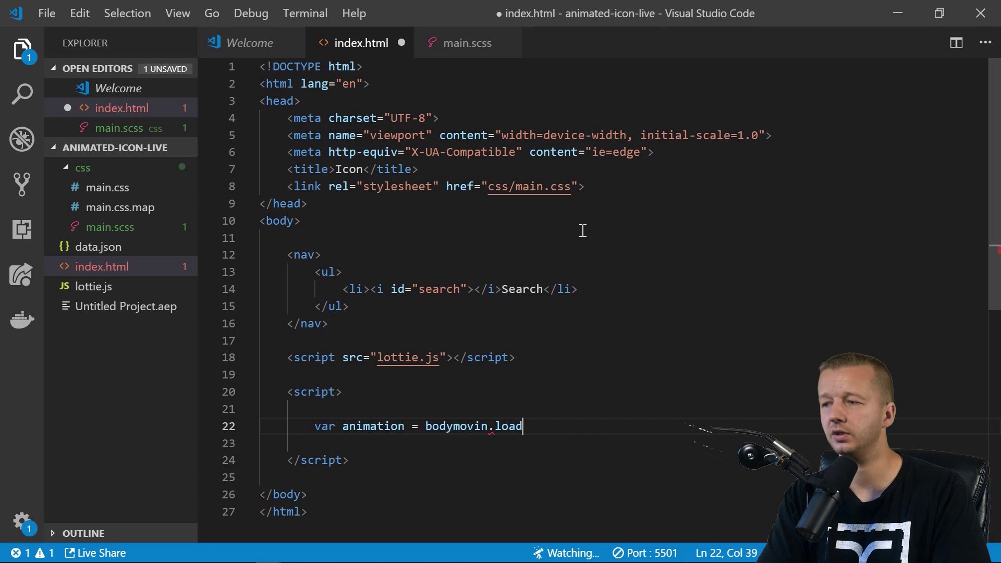
text(Animations({)
key(Return)
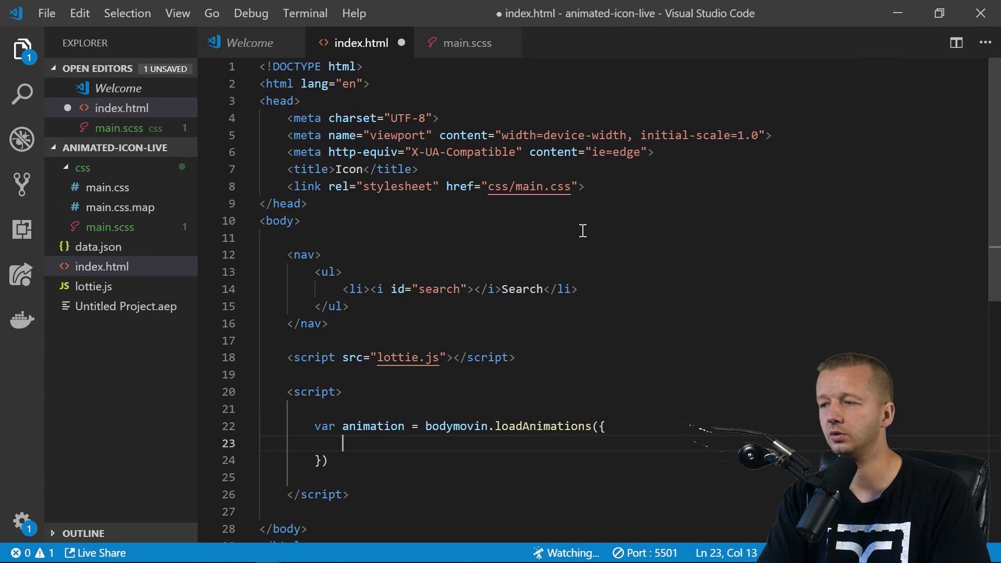
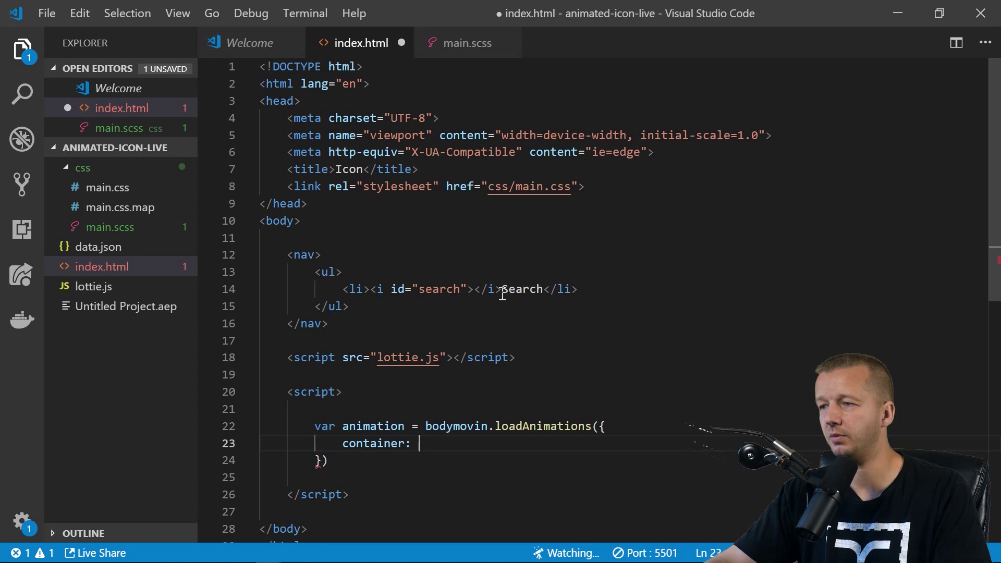
Set the container option of the animation call to document.getElementById('search').
drag(501, 290, 393, 290)
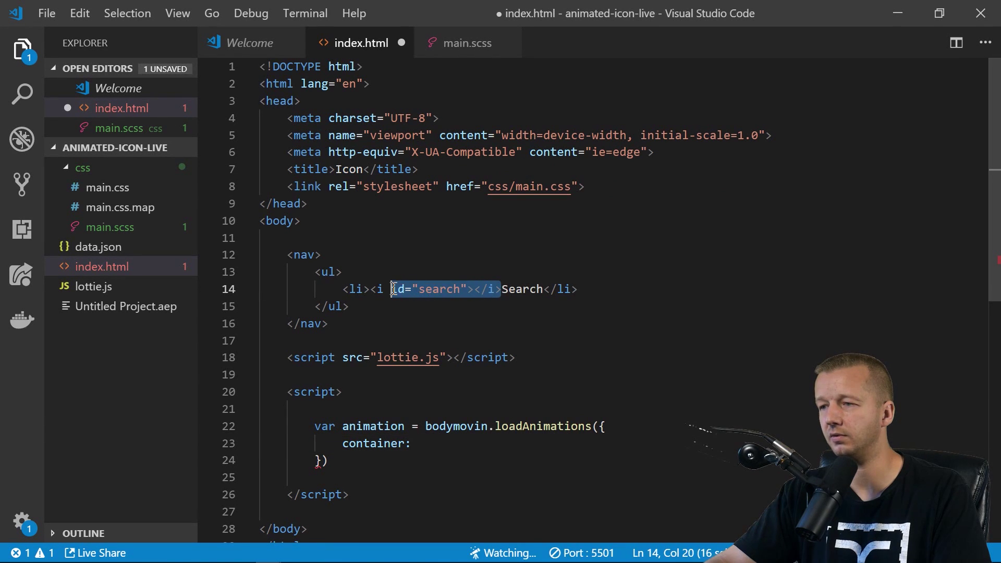
double_click(433, 290)
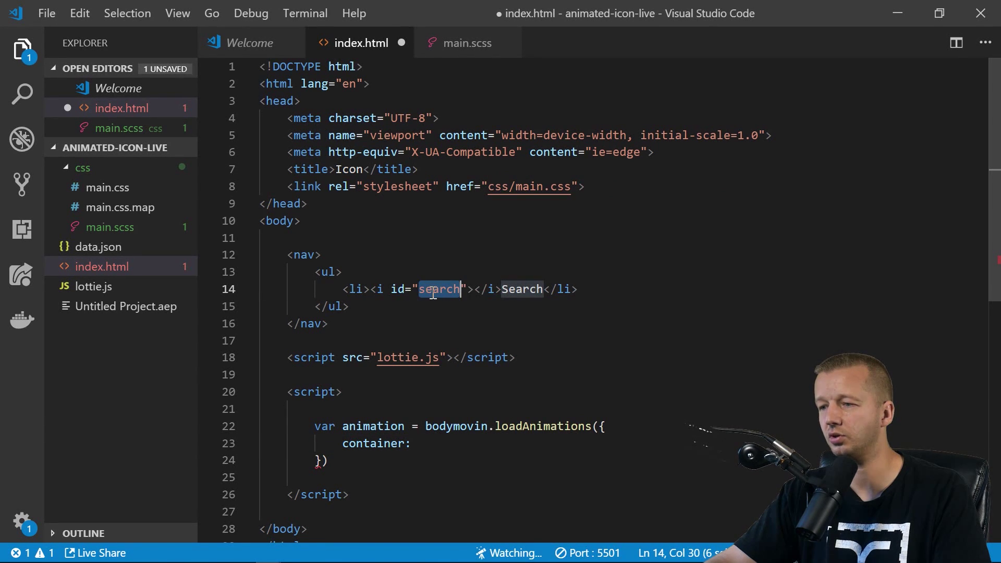
click(426, 448)
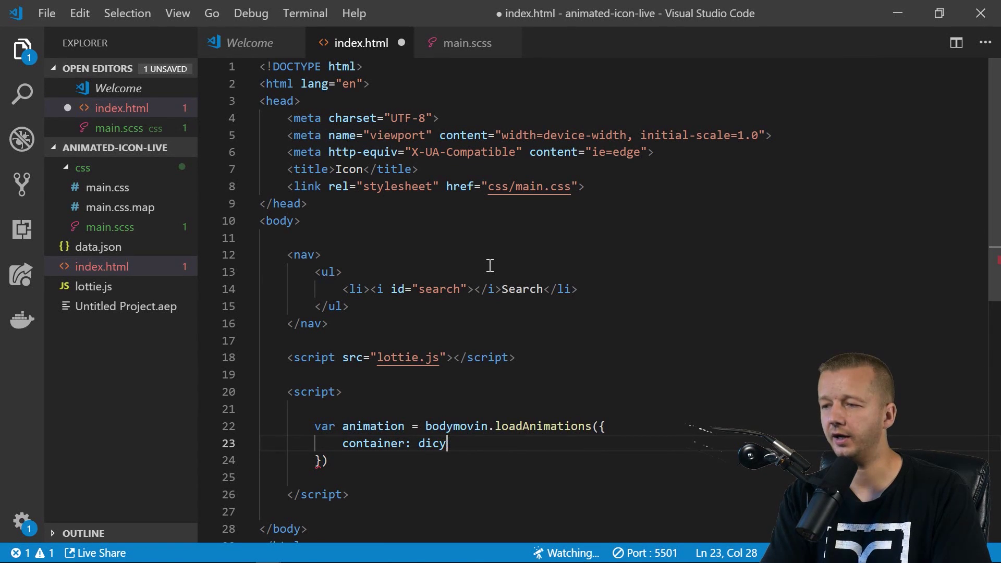
text(dicy)
key(BackSpace)
key(BackSpace)
key(BackSpace)
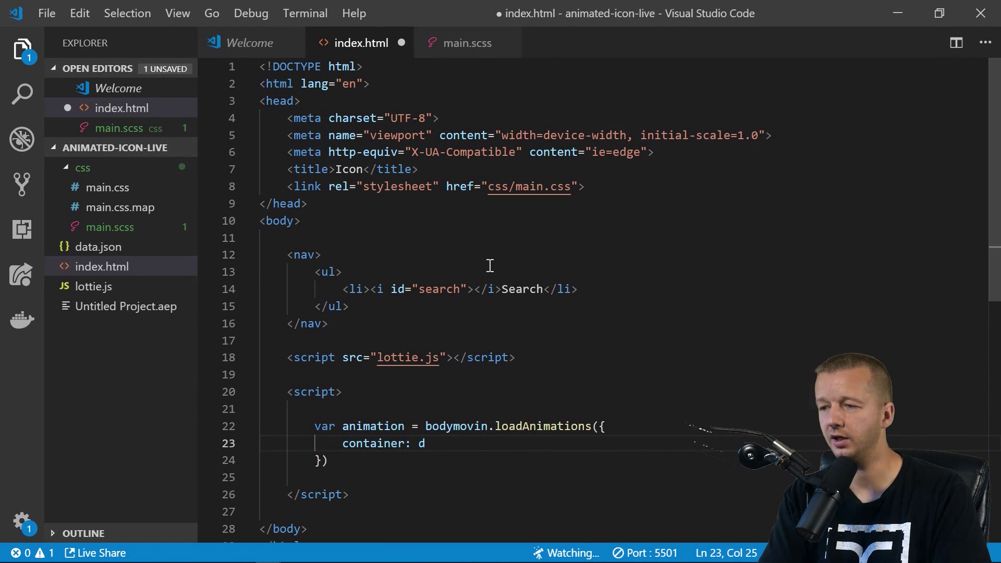
text(ocument.ge)
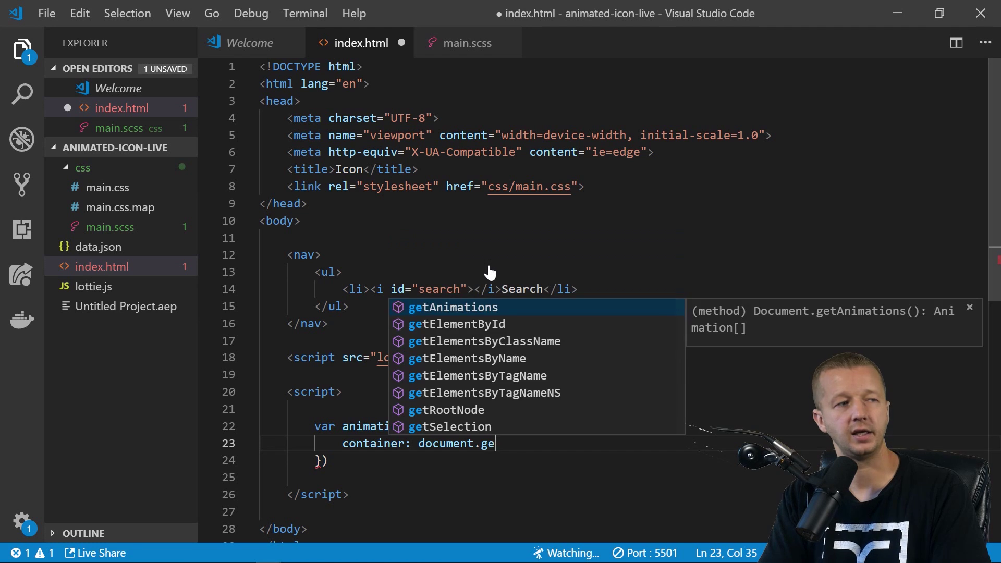
text(tElementBy)
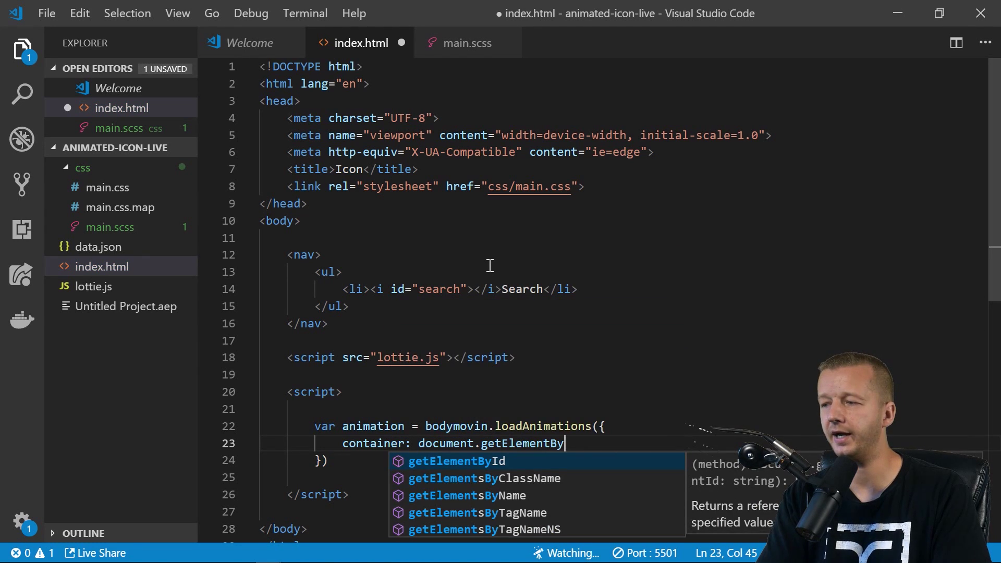
text(Id()
text('search')
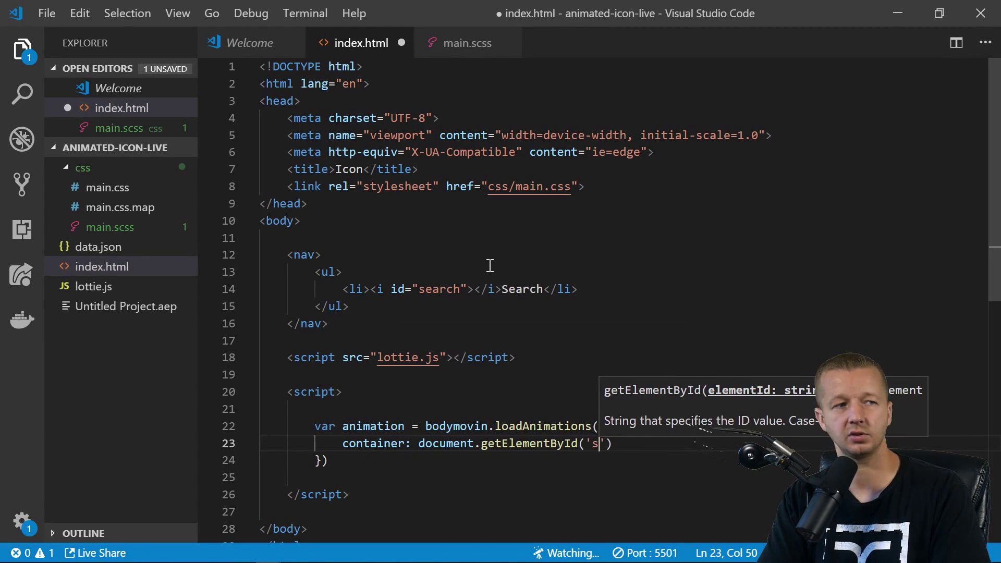
text(),)
key(Return)
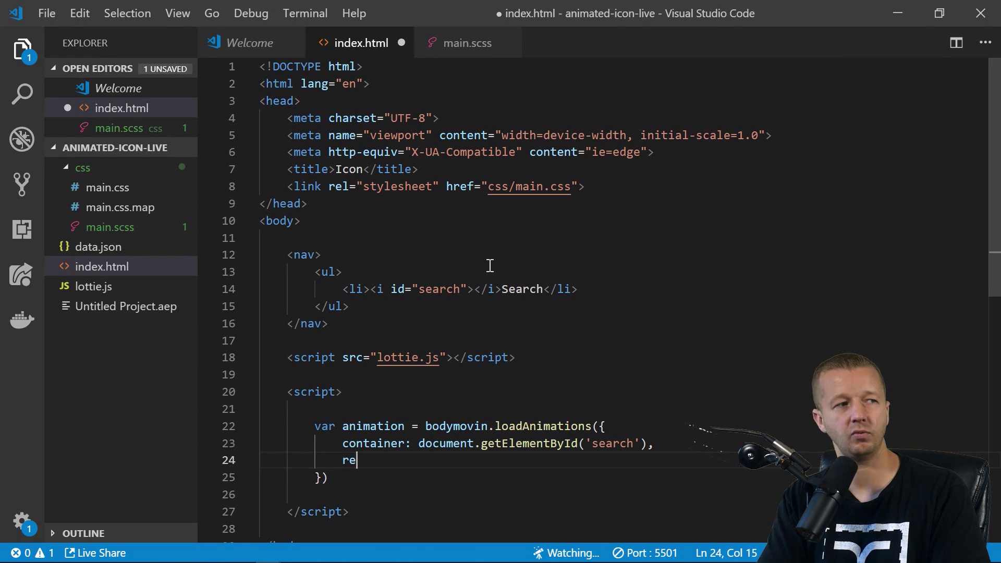
Add the options renderer: 'svg' and loop: false to the animation call.
text(renderer: 'svg')
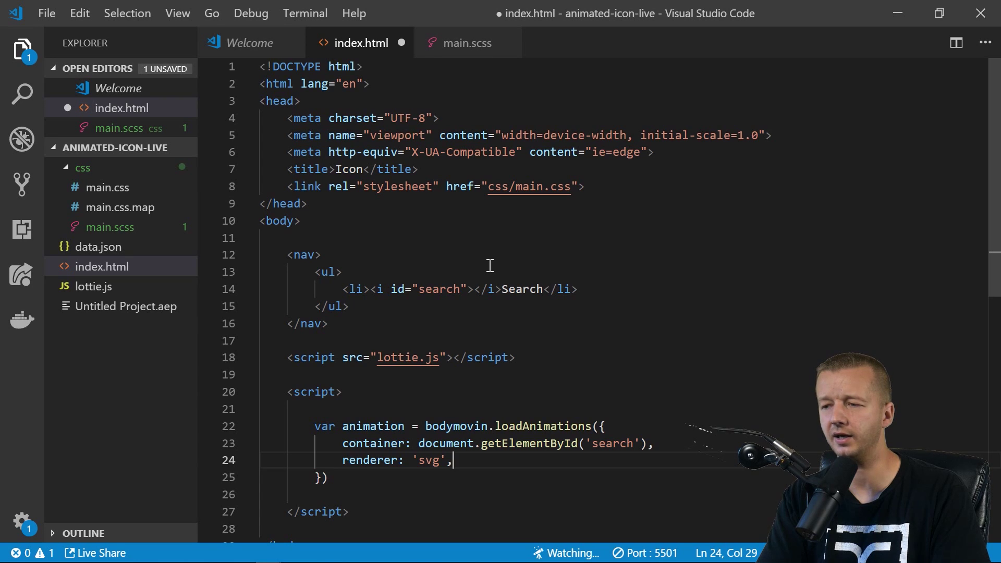
text(,)
key(Return)
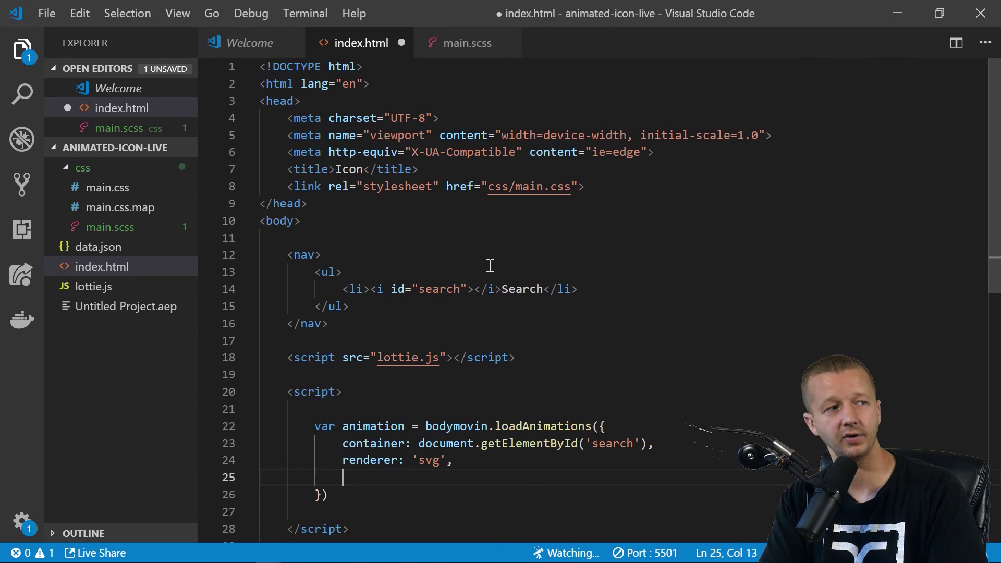
text(loop)
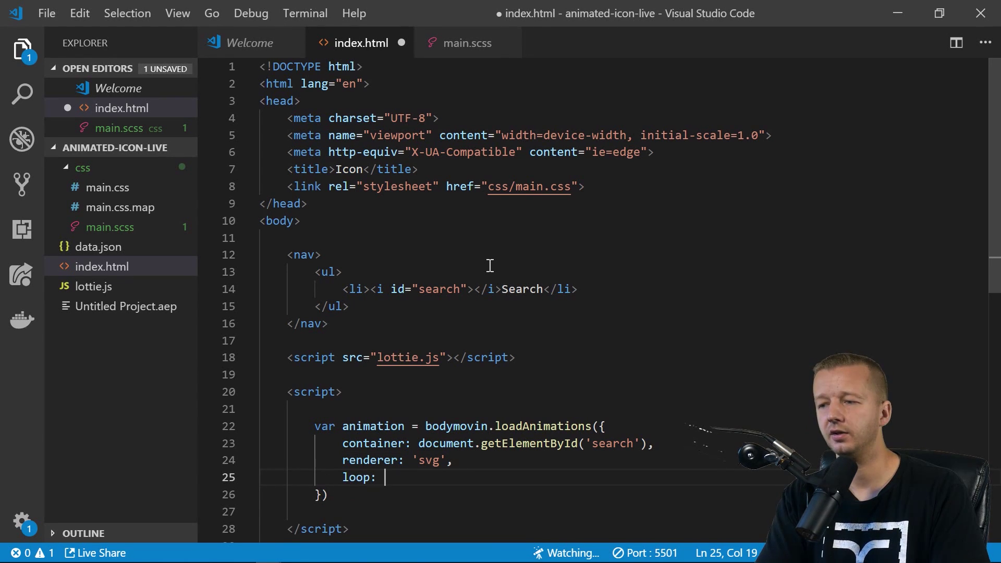
text(: false,)
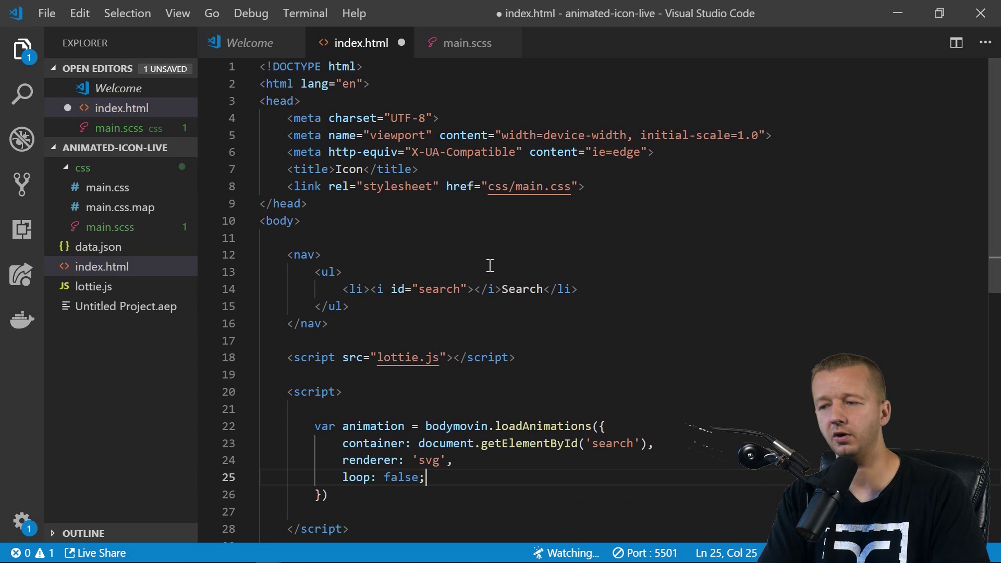
Add the options autoplay: false and path: 'data.json' to the animation call.
key(Return)
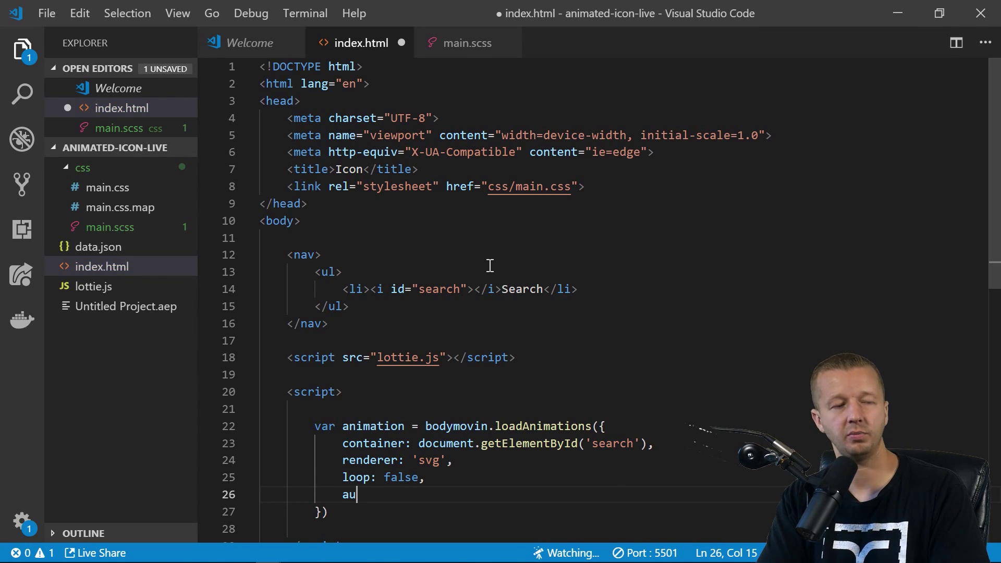
text(autoplay: )
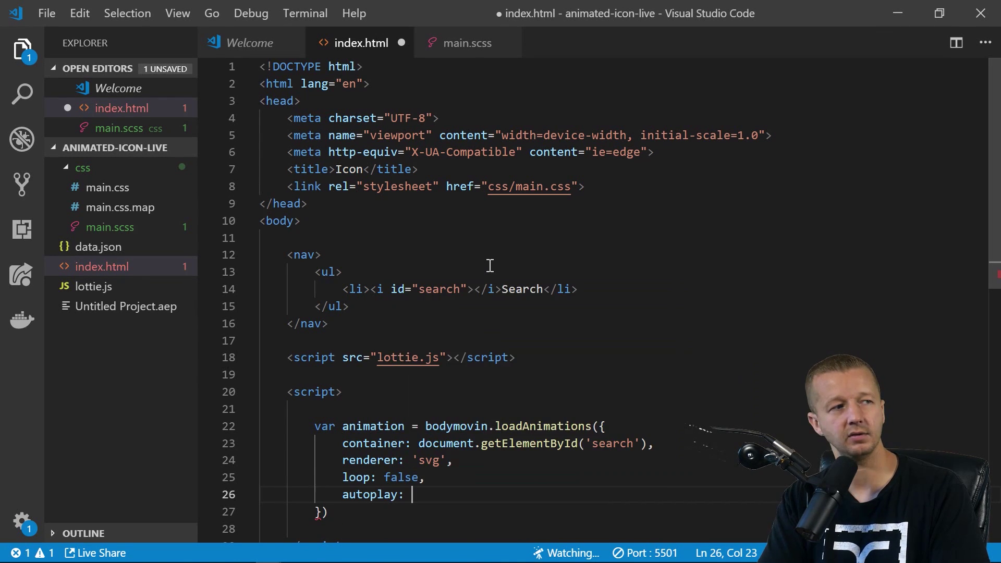
text(false,)
key(Return)
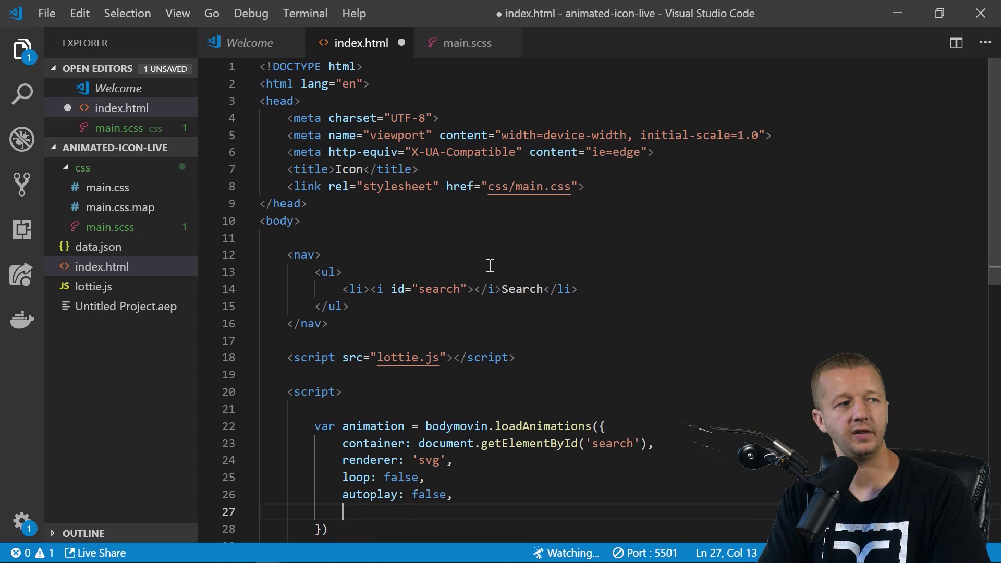
text(path: )
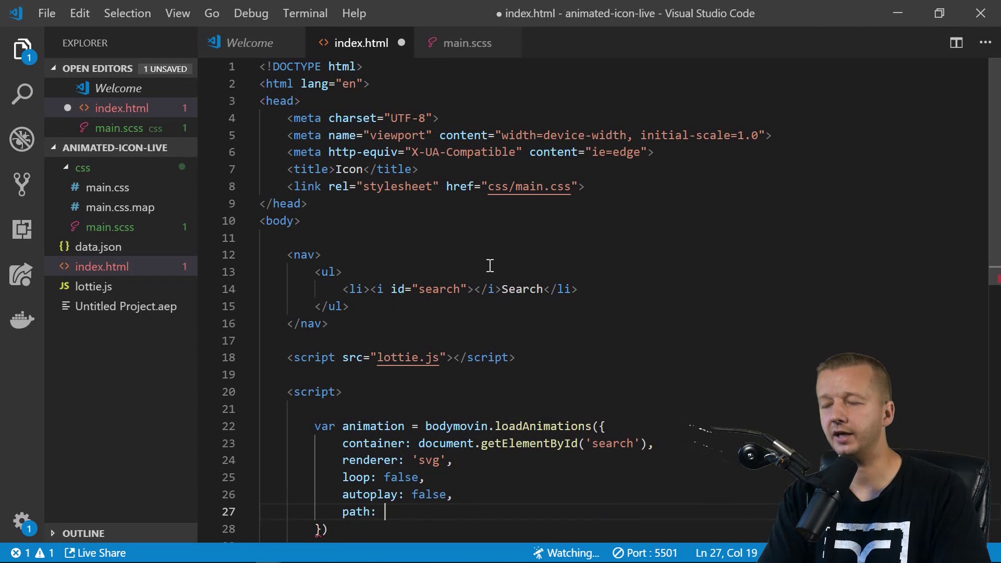
text('data.json';)
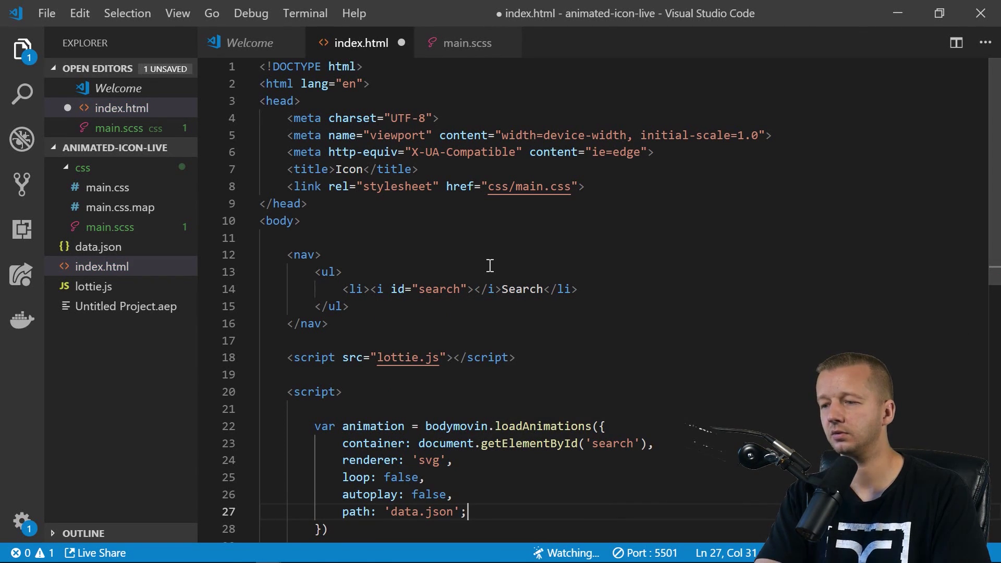
key(BackSpace)
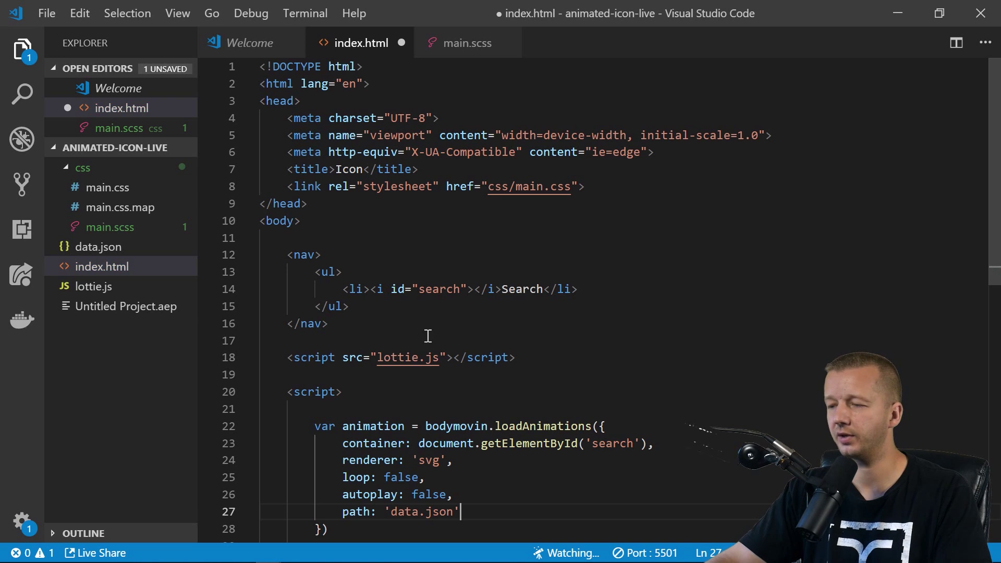
Add two new lines directly after the closing brackets of the animation call in the script block.
scroll(424, 336, down, 3)
click(351, 407)
click(336, 394)
key(Return)
key(Return)
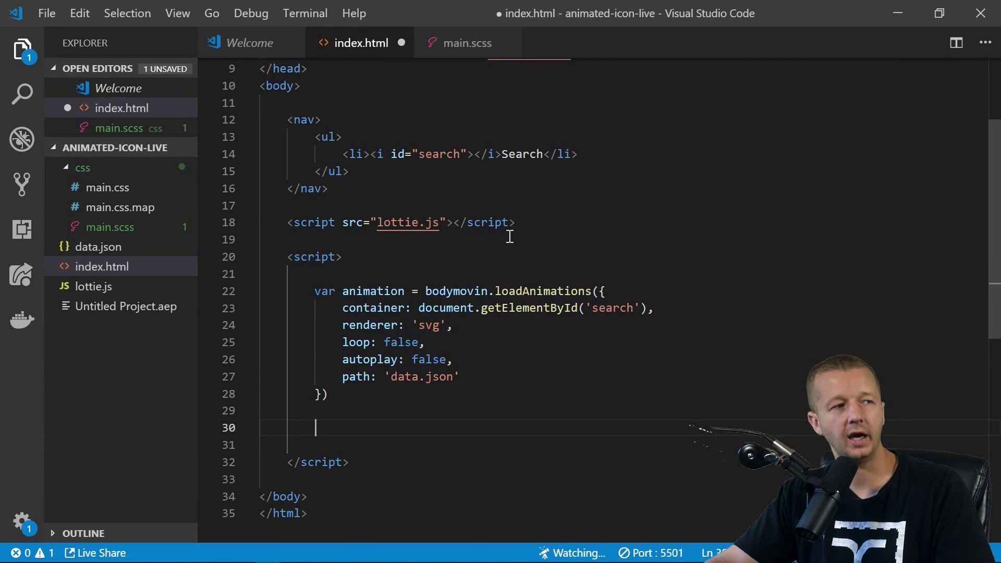
Set both the loop and autoplay options of the animation call to true and save index.html.
double_click(399, 343)
text(true)
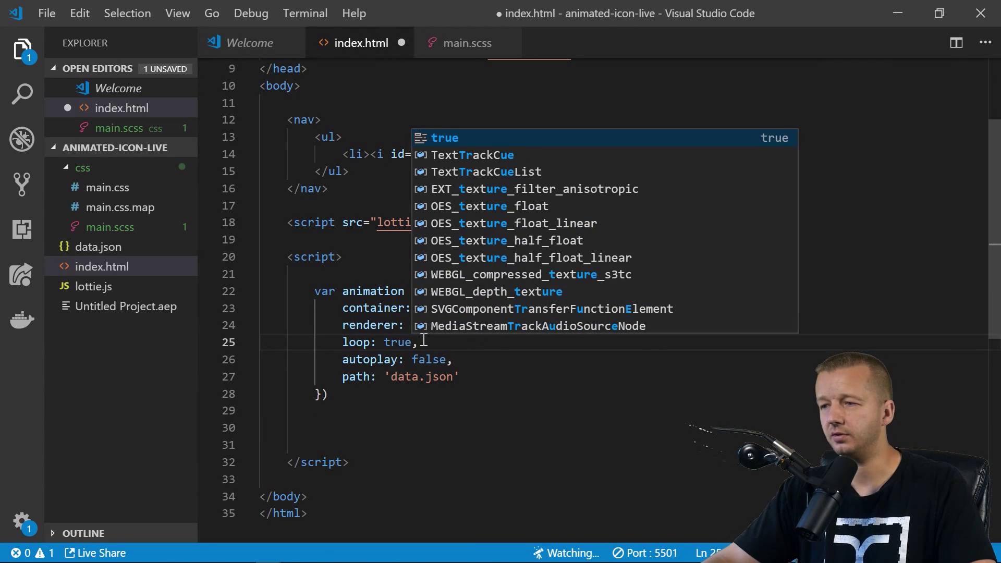
key(Escape)
double_click(397, 343)
key(ctrl+c)
double_click(425, 360)
key(ctrl+v)
key(ctrl+s)
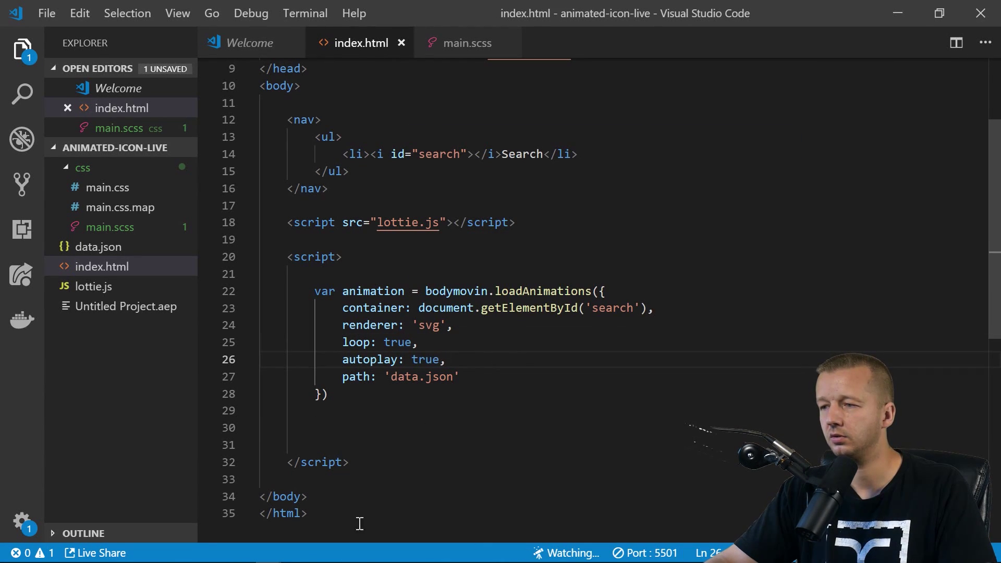
Switch to the Icon page in Chrome and open the developer tools to check for console errors.
mouse_move(89, 553)
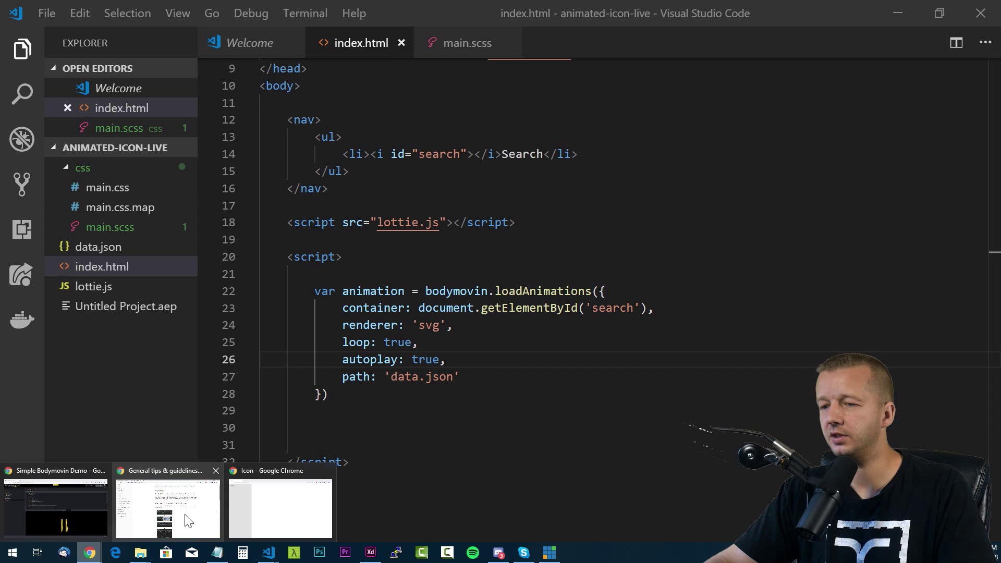
click(278, 512)
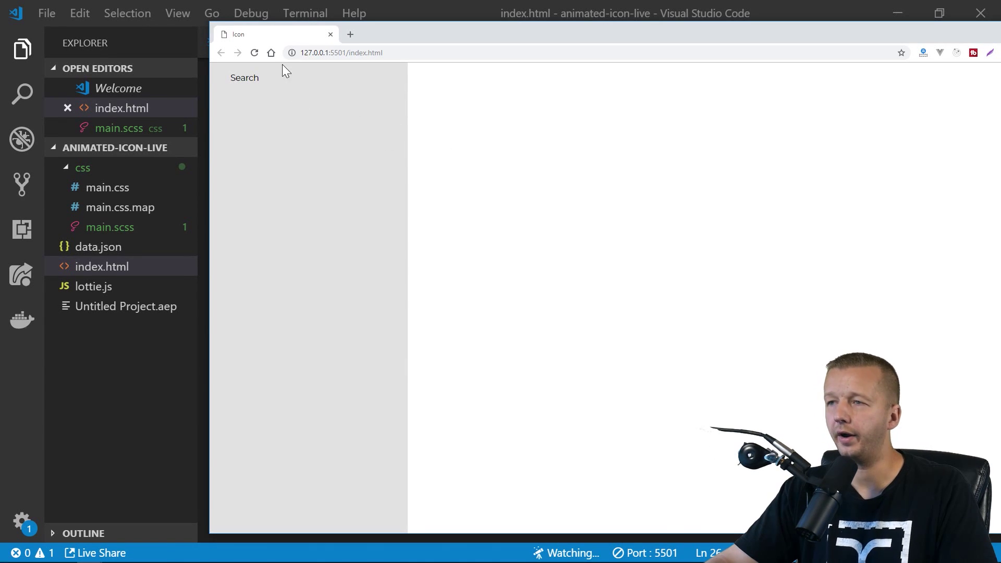
drag(571, 33, 481, 52)
drag(706, 58, 577, 44)
key(F12)
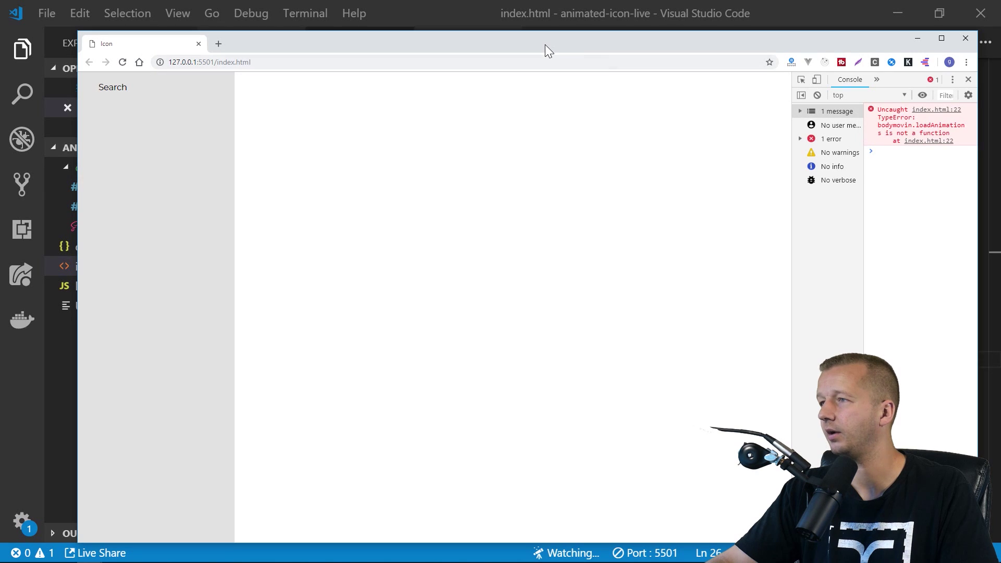
Return to index.html in Visual Studio Code and correct the bodymovin method name to loadAnimation.
drag(546, 45, 740, 423)
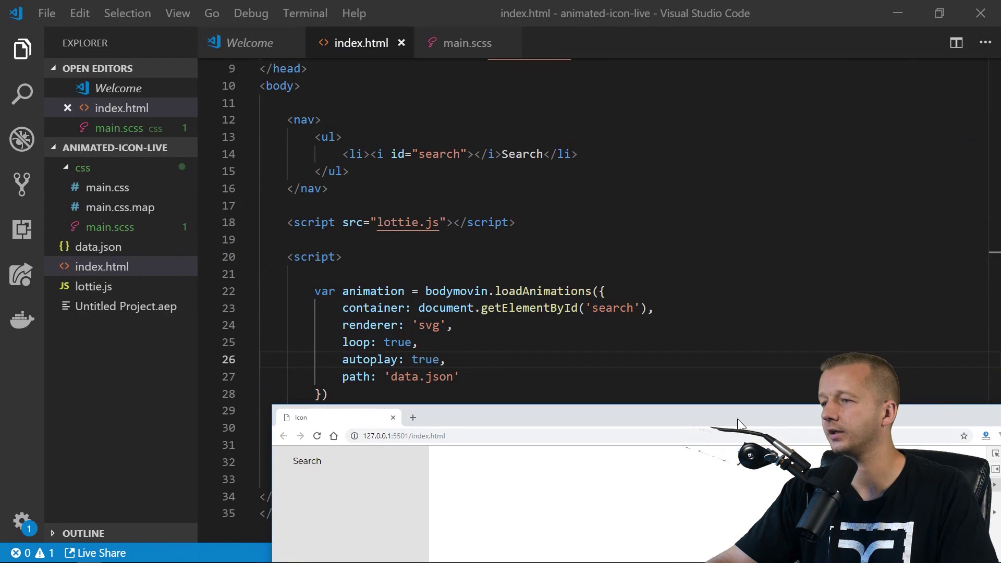
click(595, 291)
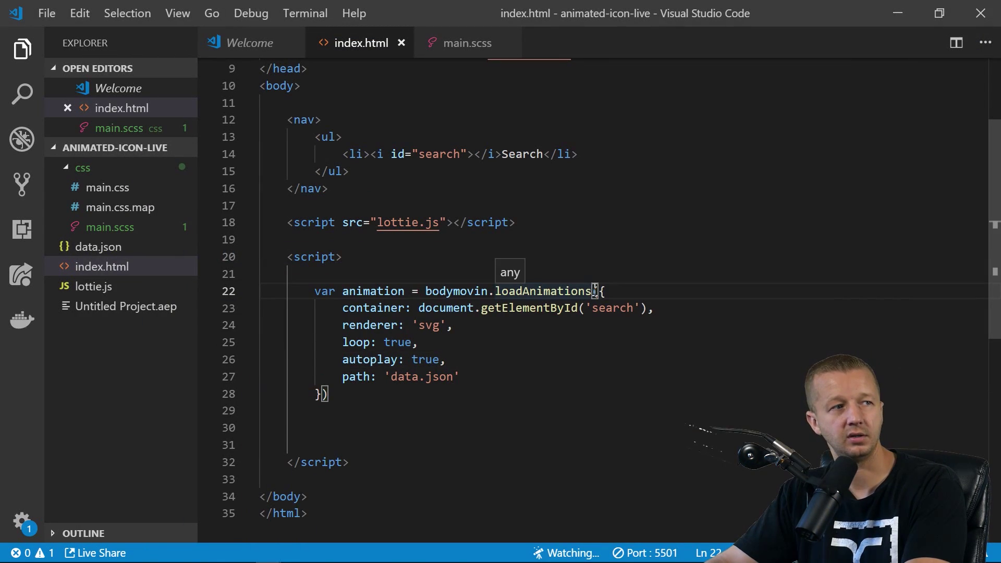
key(BackSpace)
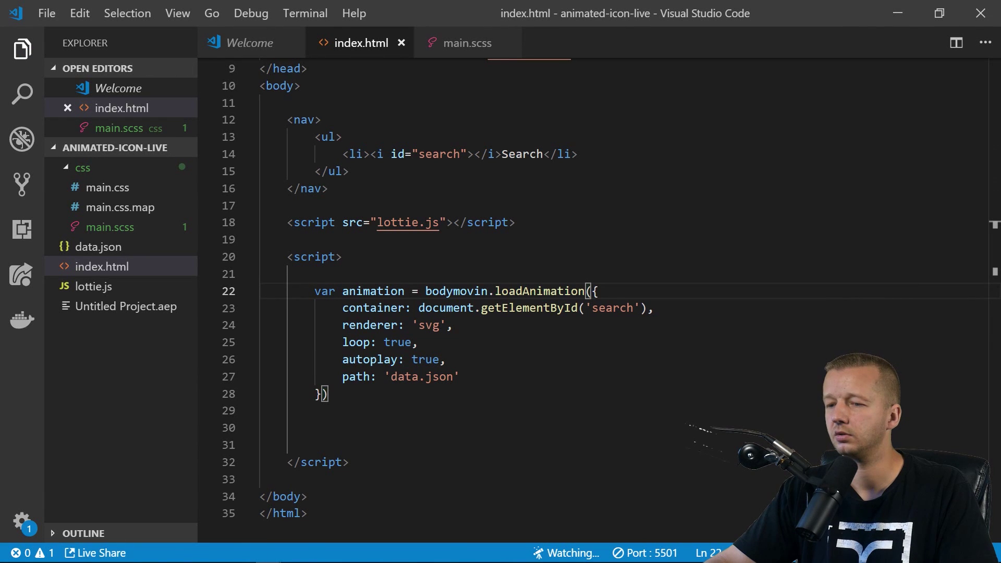
View the search icon animation on the Icon page in Chrome, then return to the code in Visual Studio Code.
mouse_move(89, 561)
click(299, 500)
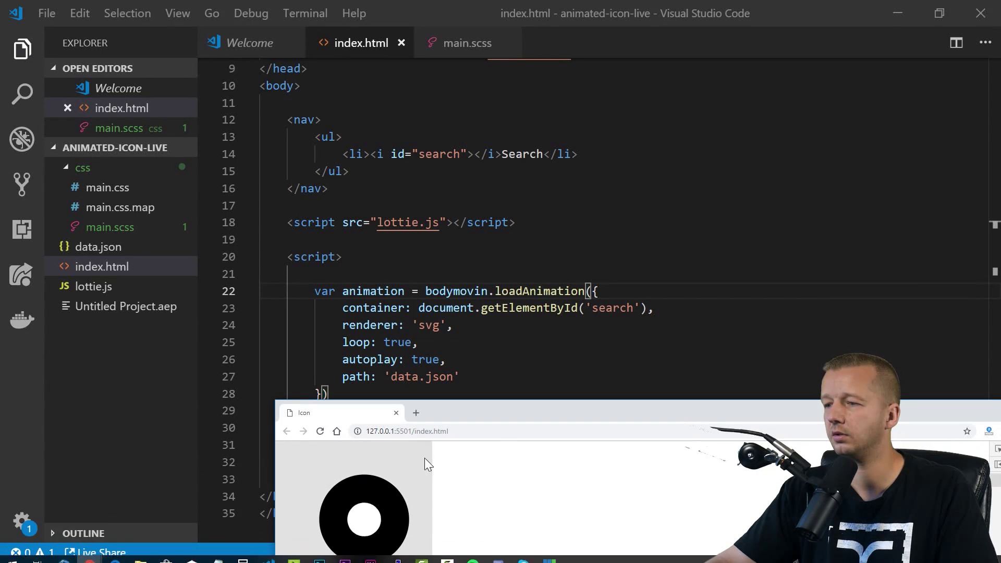
drag(582, 403, 580, 159)
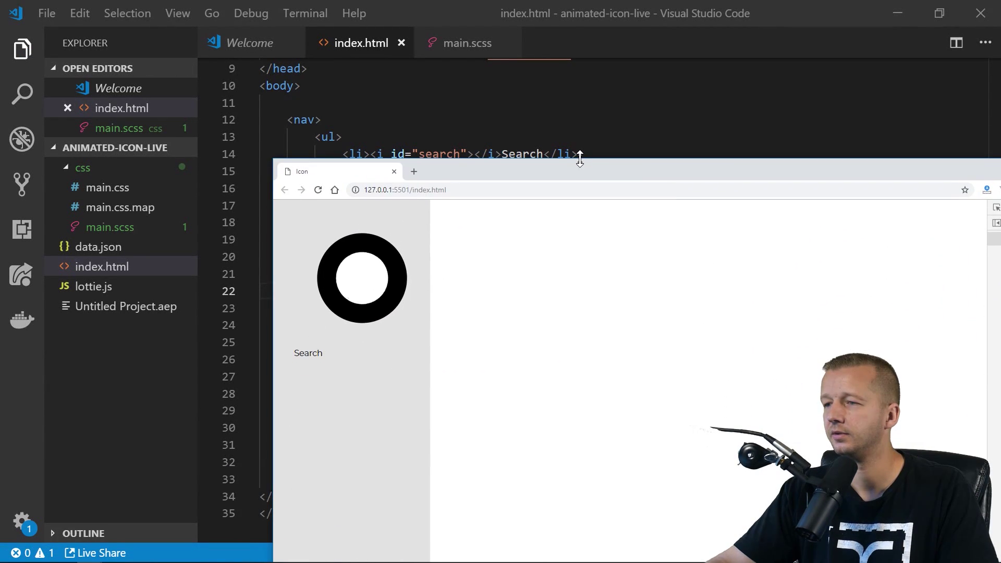
click(611, 112)
click(389, 291)
click(482, 337)
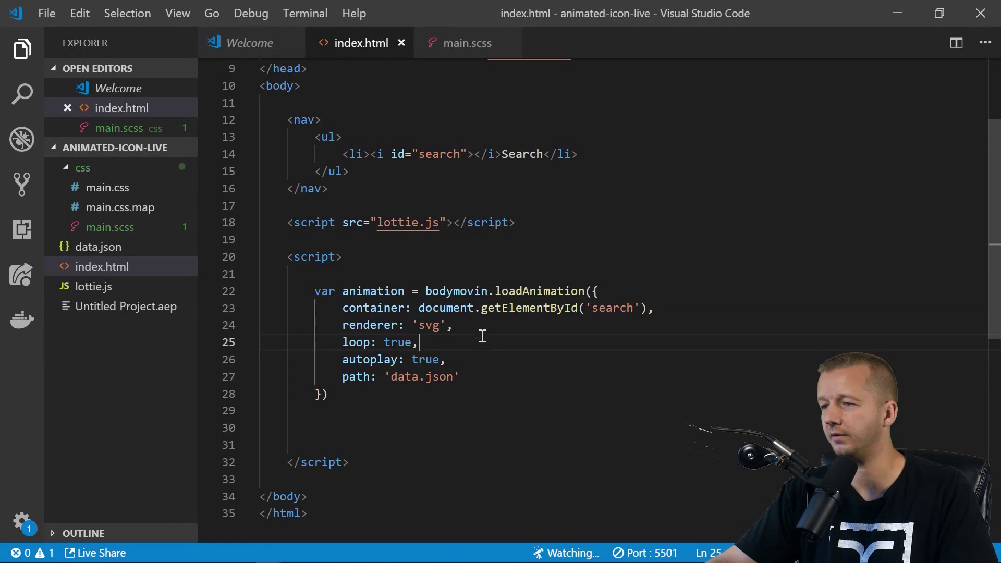
Set both the loop and autoplay options of the animation call to false and save index.html.
double_click(410, 343)
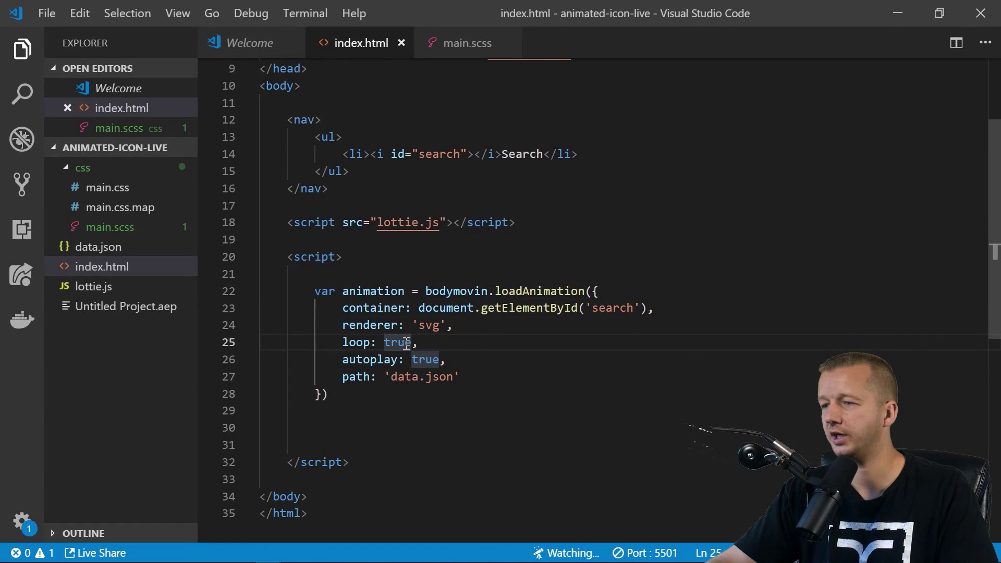
text(false)
double_click(417, 347)
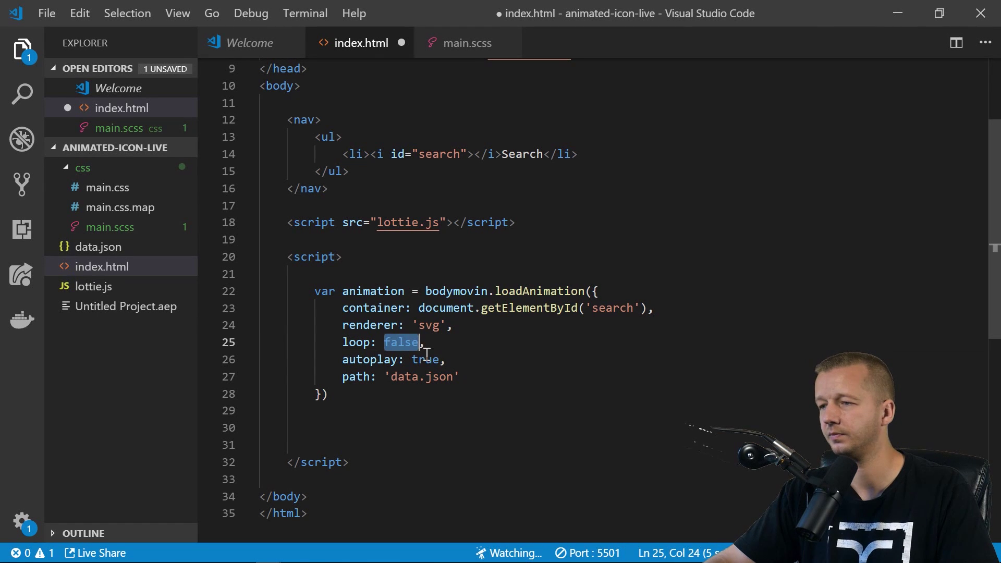
double_click(426, 359)
text(false)
key(ctrl+s)
Check the search icon on the Icon page in Chrome, then return to index.html in Visual Studio Code.
mouse_move(93, 556)
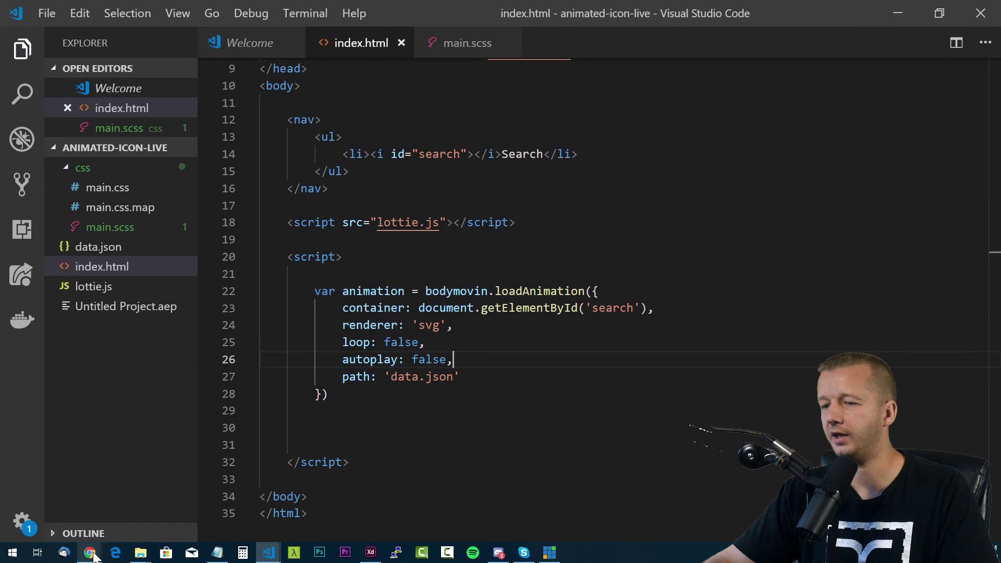
click(240, 506)
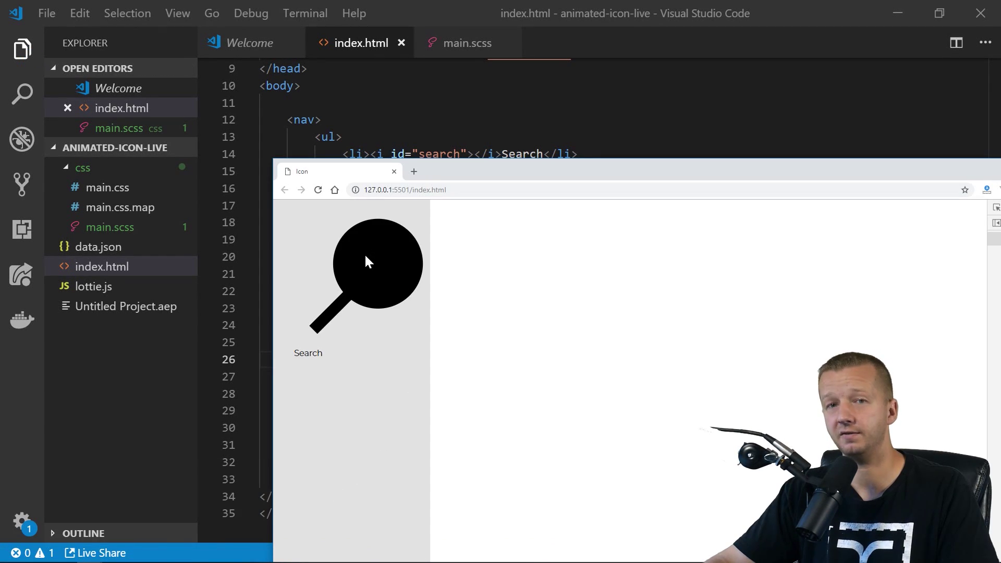
click(523, 99)
click(431, 402)
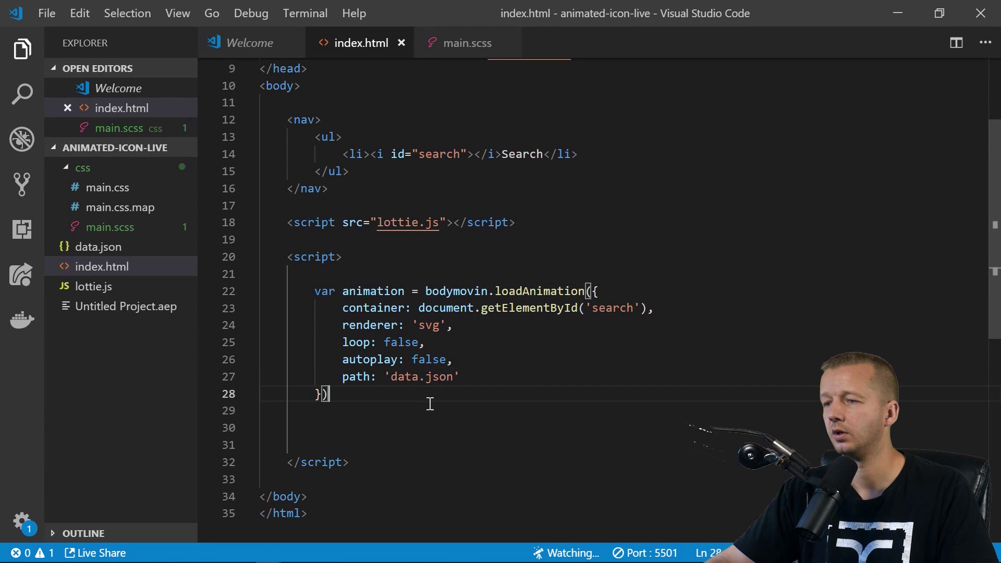
Indent the second empty line below the animation call to the level of the script code.
click(447, 425)
key(Tab)
key(Tab)
scroll(573, 199, down, 3)
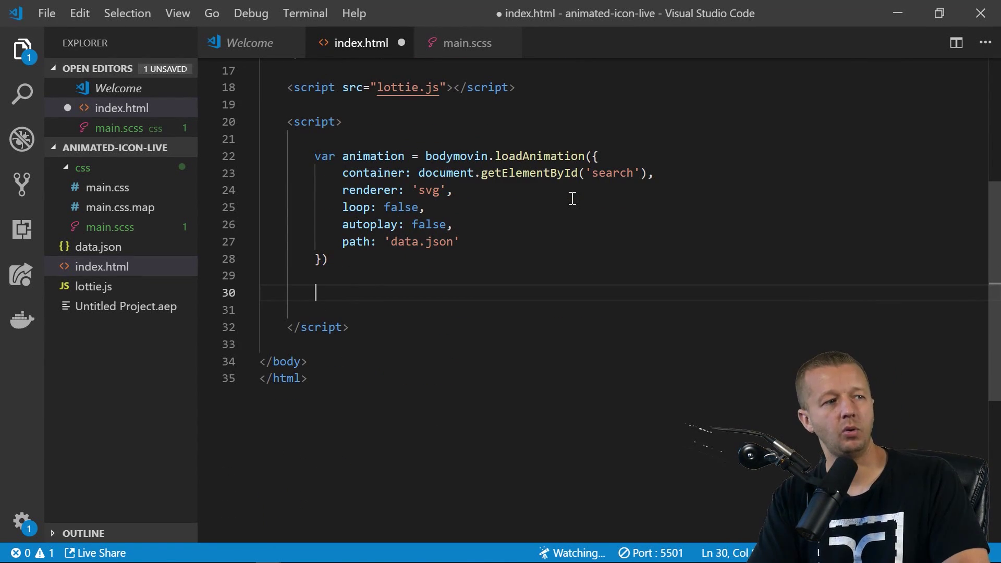
Open main.scss and add cursor: pointer to the li rule nested inside nav ul.
click(459, 107)
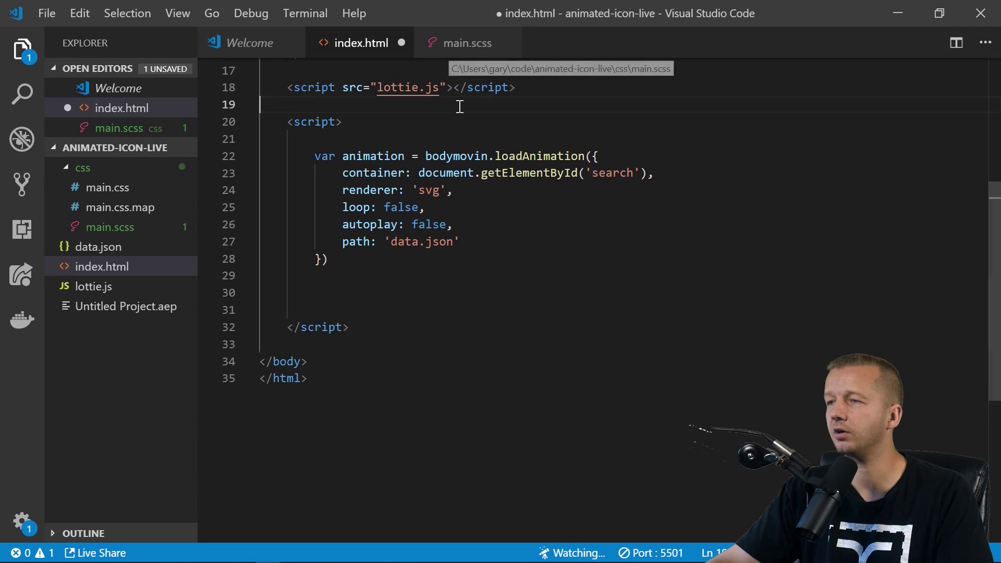
click(459, 43)
click(395, 267)
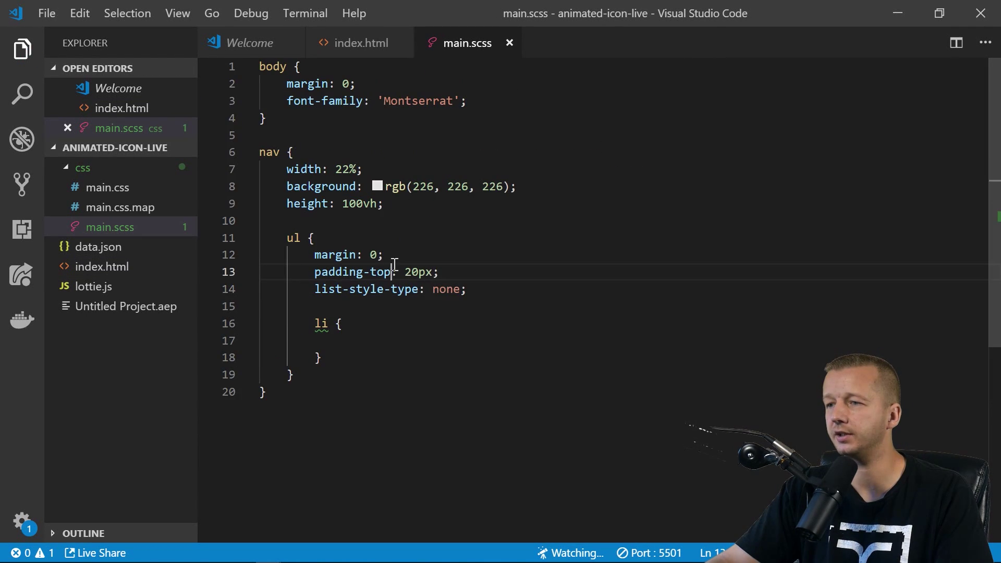
click(379, 344)
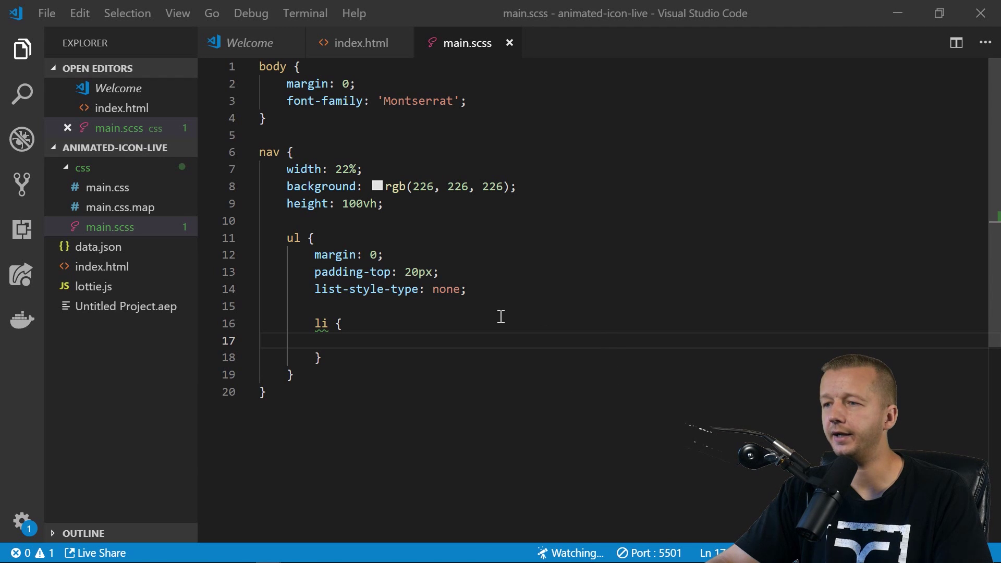
double_click(532, 337)
click(533, 337)
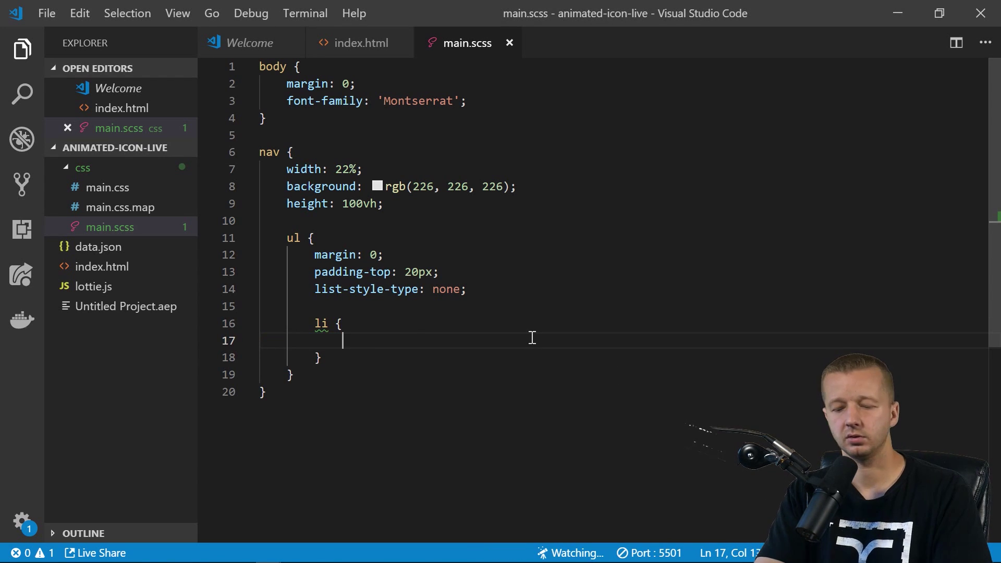
text(cursor: poin)
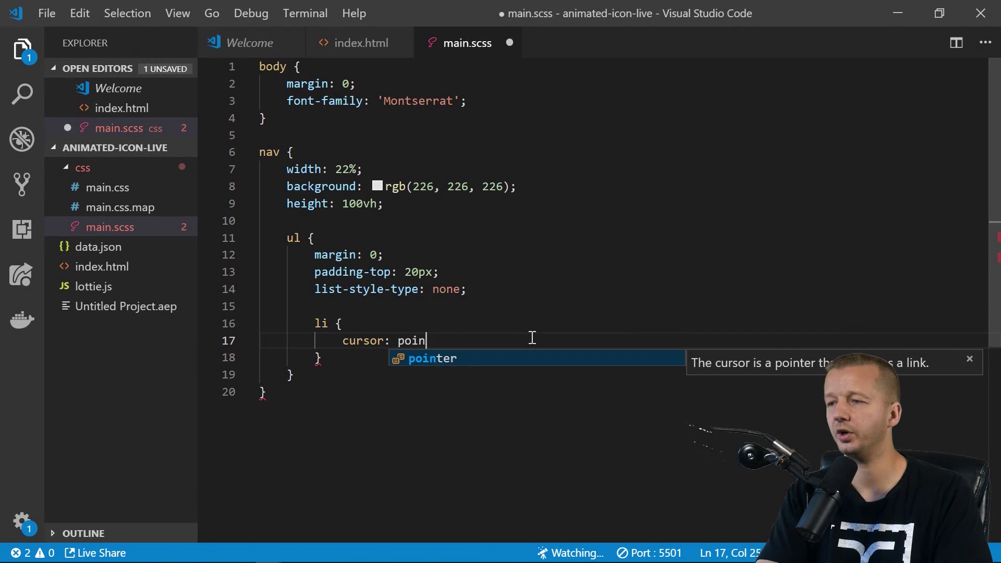
key(Return)
text(;)
key(Return)
Add font-size: 1.3em and font-weight: bold to the nested li rule.
text(font-siz)
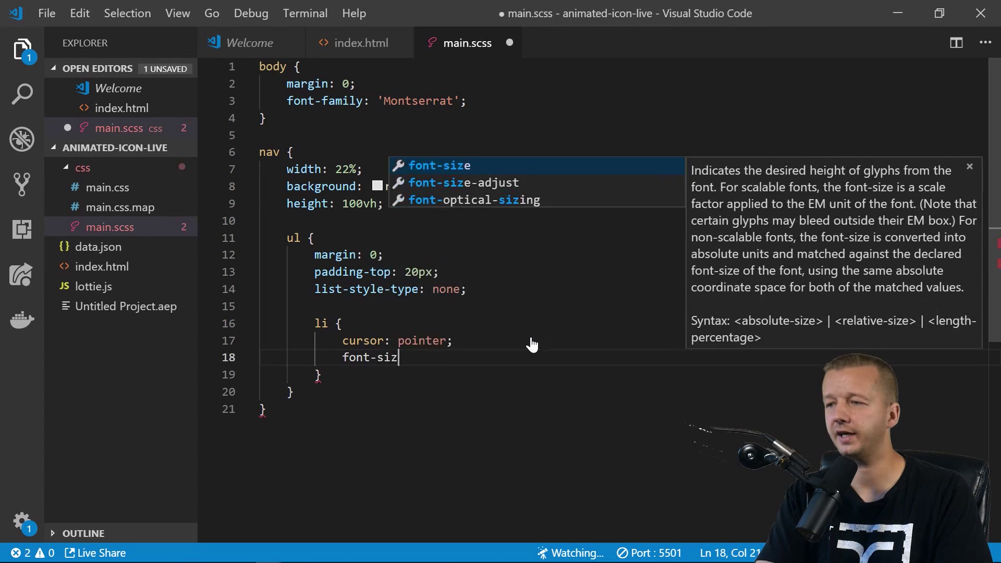
key(Return)
text(1.3em;)
key(Return)
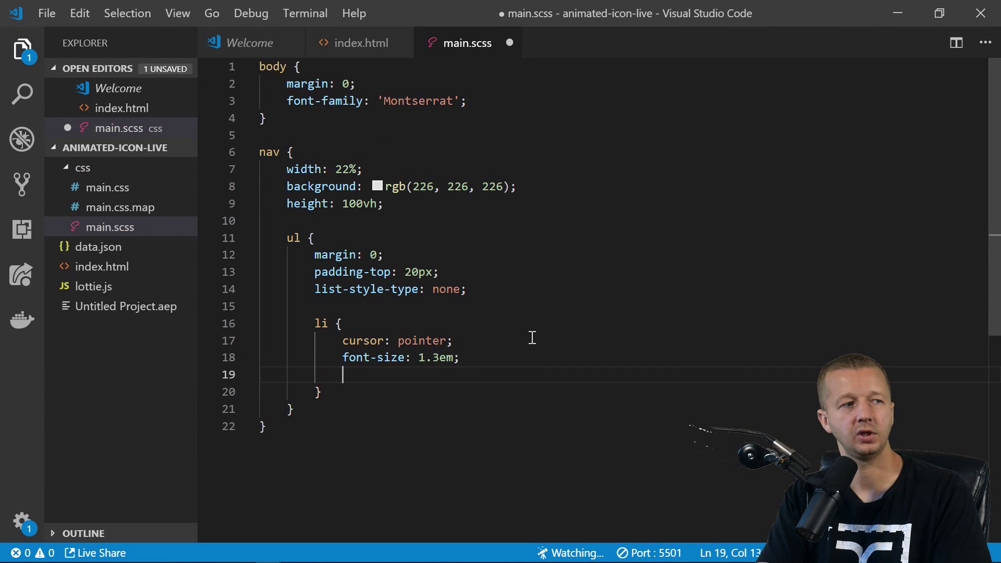
text(font-weigh)
key(Return)
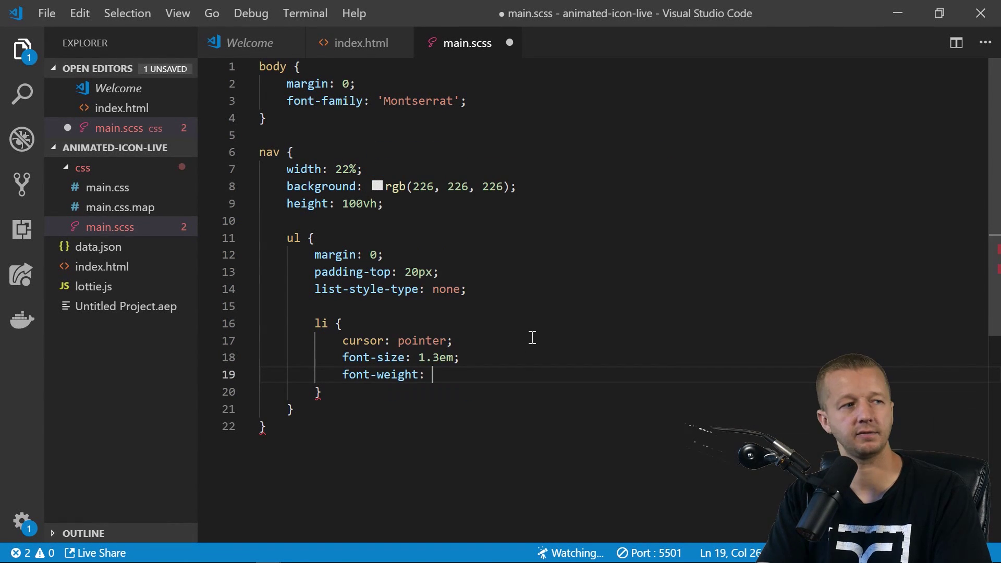
text(b)
key(Return)
text(;)
key(Return)
Add text-transform: uppercase to the nested li rule.
text(text-)
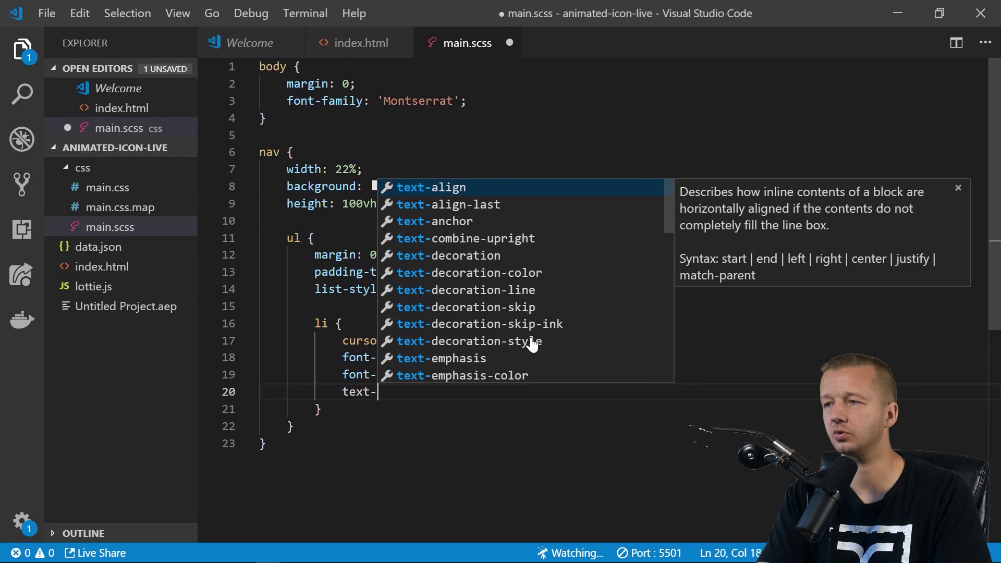
text(tra)
key(Return)
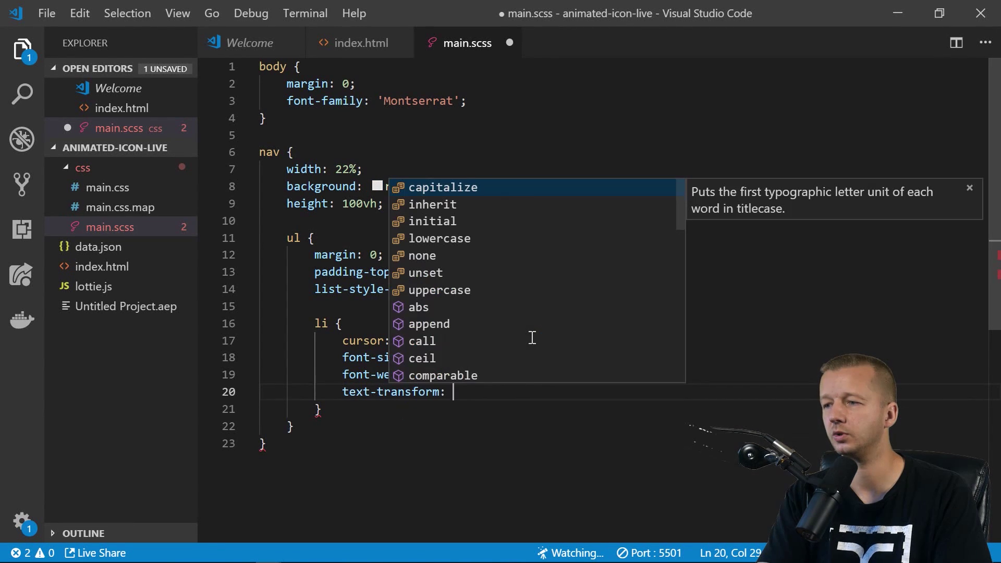
text(upper)
key(Return)
text(;)
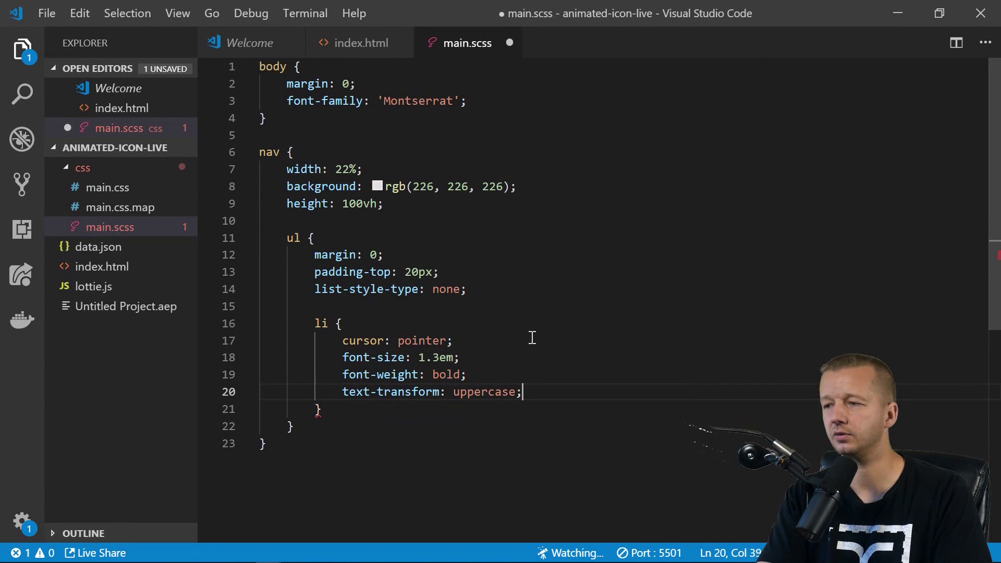
key(Return)
text(line-height)
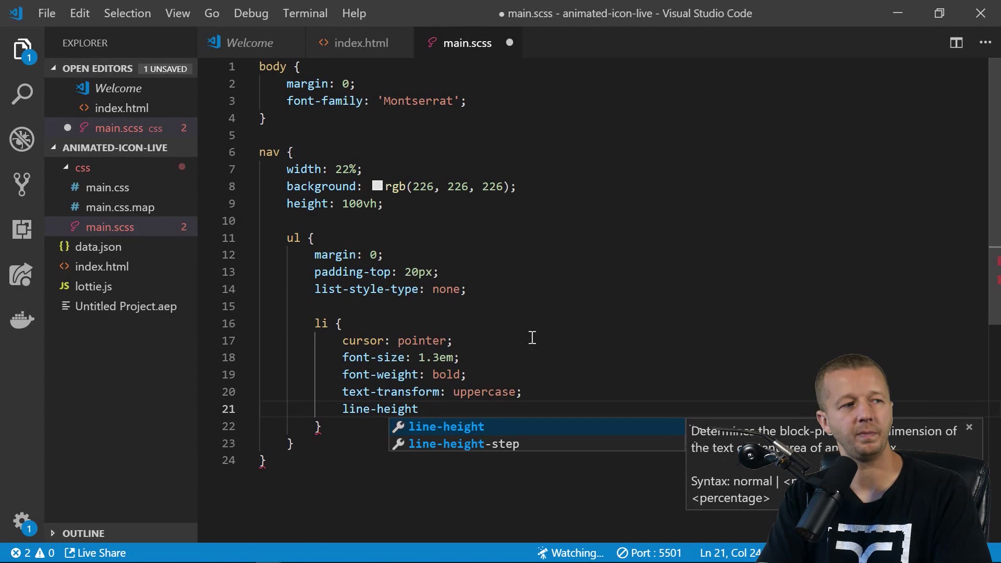
text(: 22px;)
key(Return)
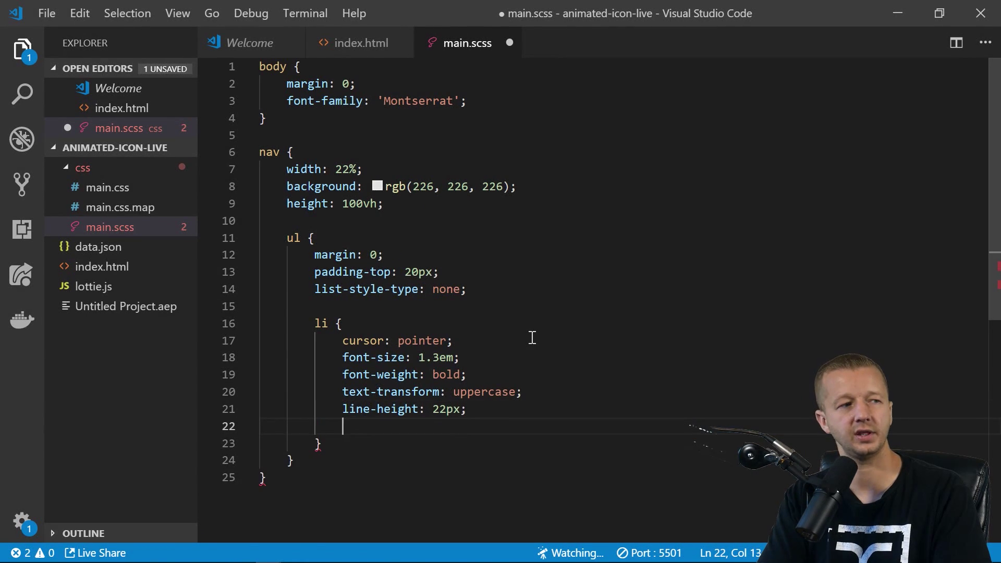
text(margin-bottom)
key(Return)
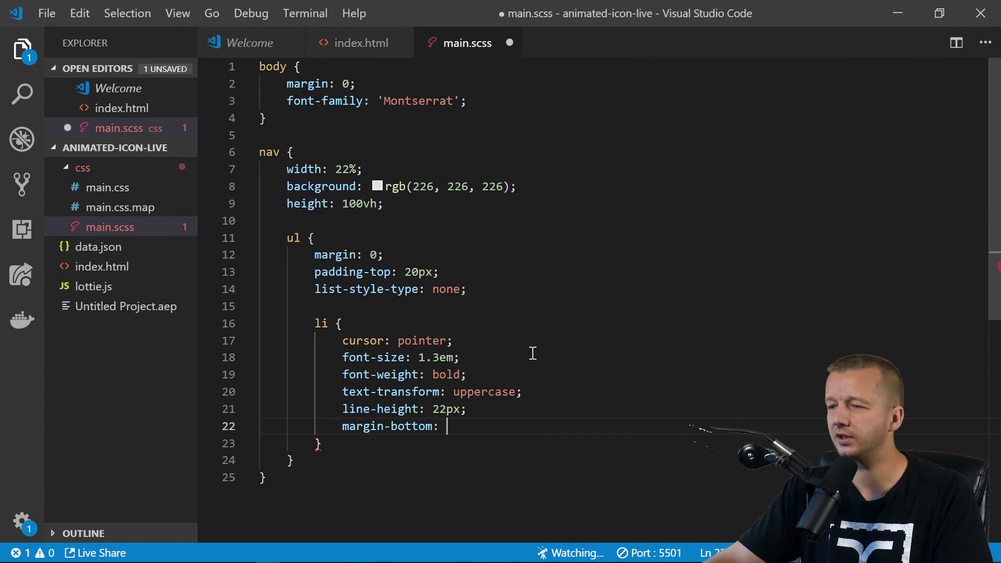
drag(457, 429, 268, 411)
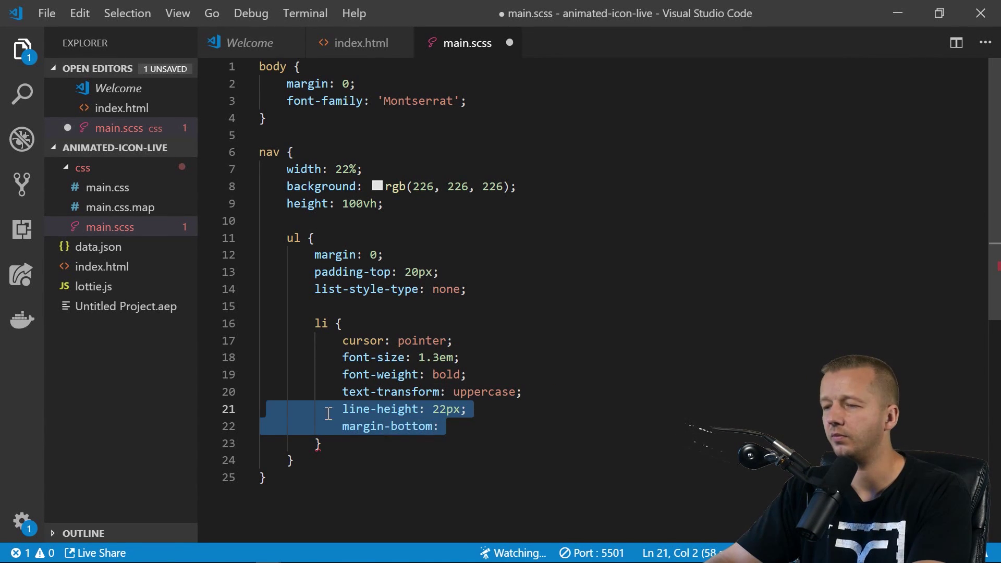
key(BackSpace)
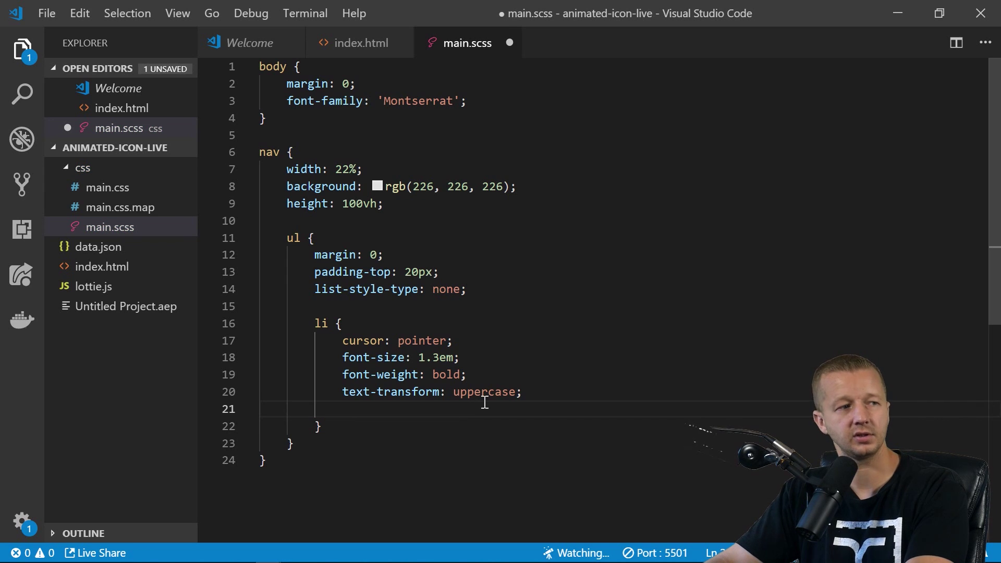
Nest an svg rule inside the li rule with width: 15% !important.
key(Return)
text(svg)
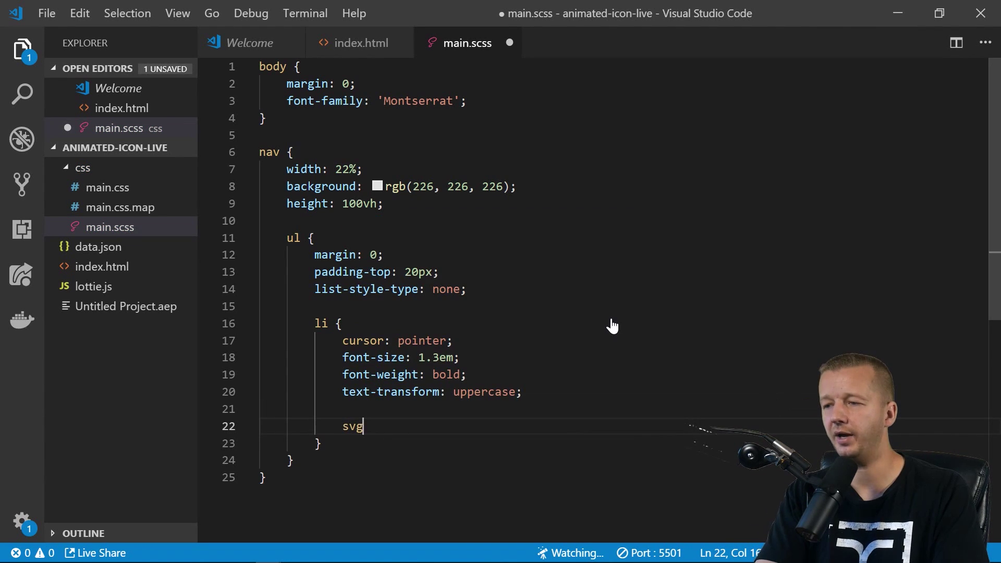
text( {)
key(Return)
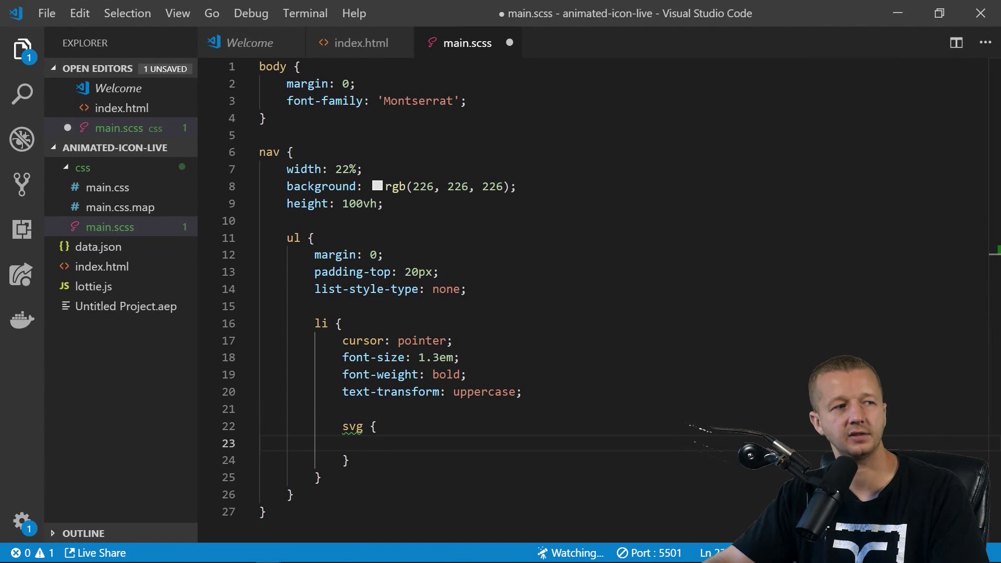
text(w)
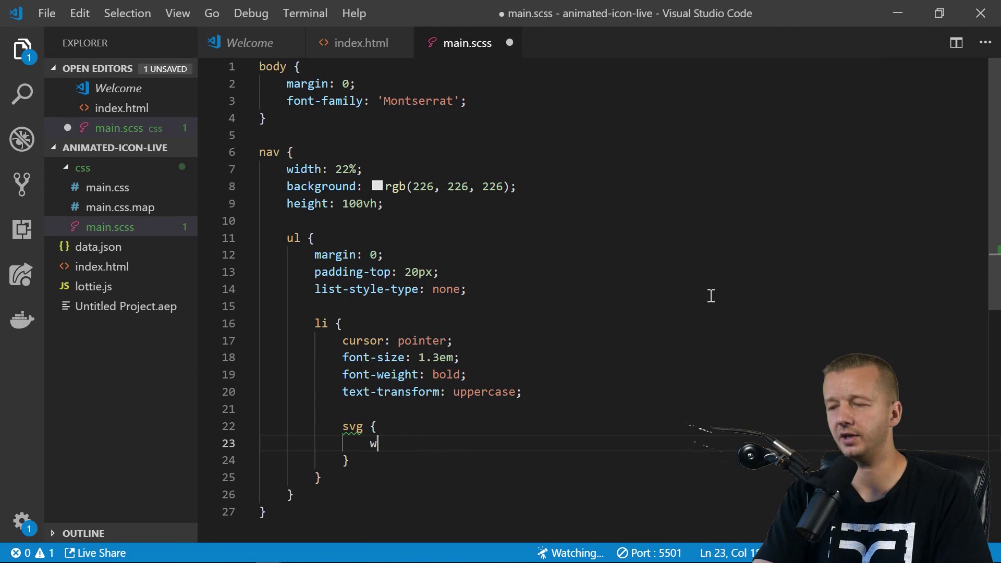
text(idth: 15)
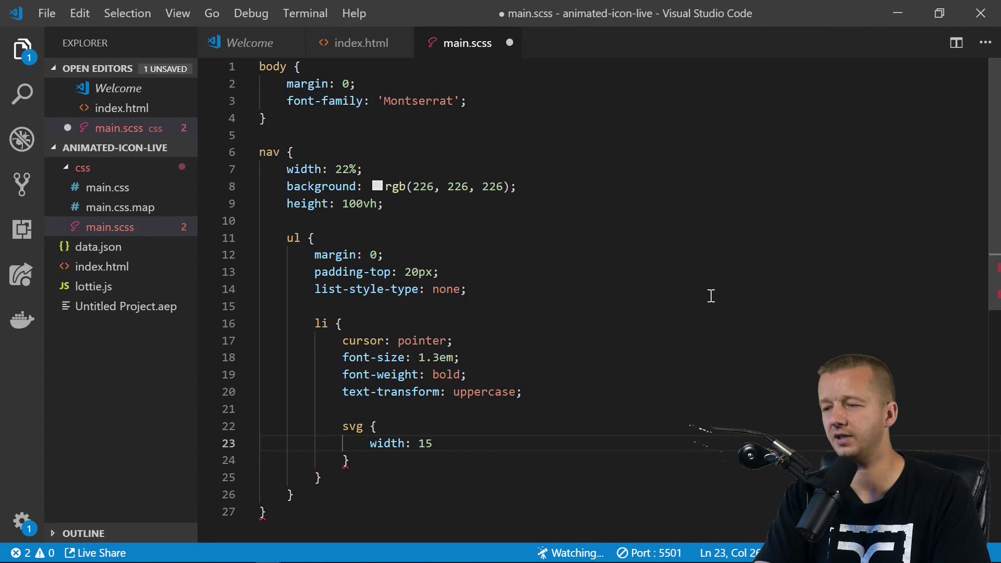
text(% !important;)
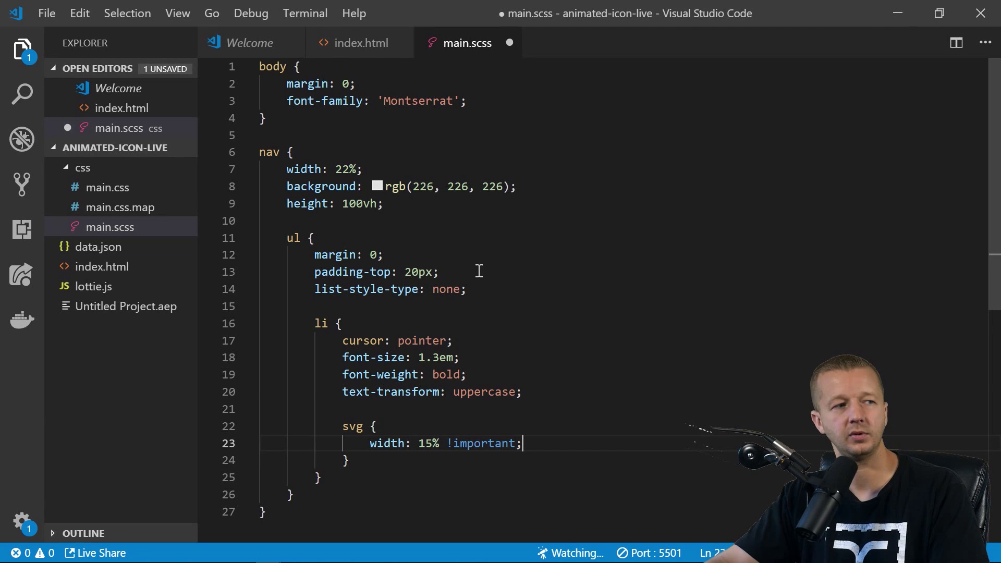
Start a #search rule below the svg rule, separated by a blank line and nested inside li.
scroll(475, 268, down, 1)
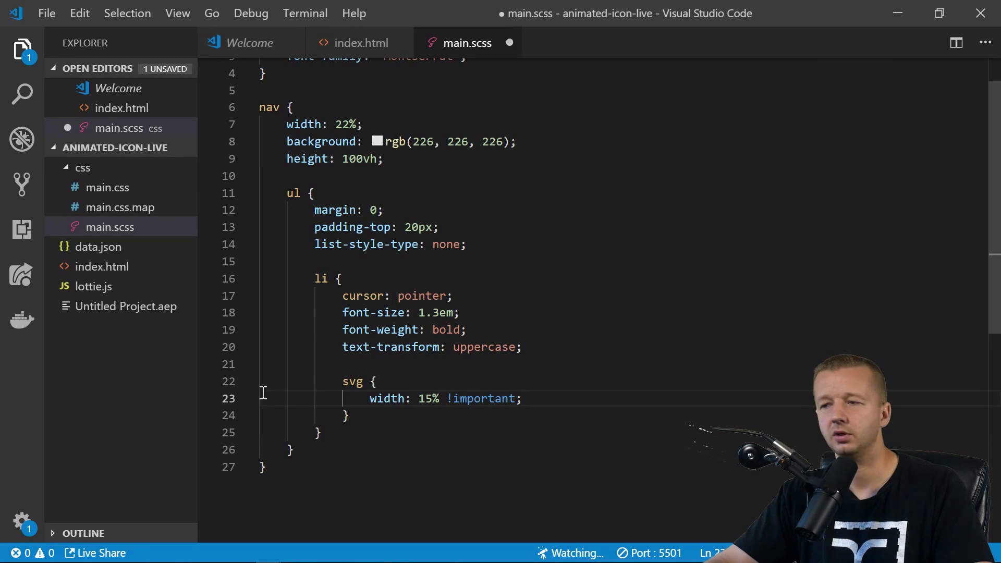
click(350, 416)
key(Return)
key(Return)
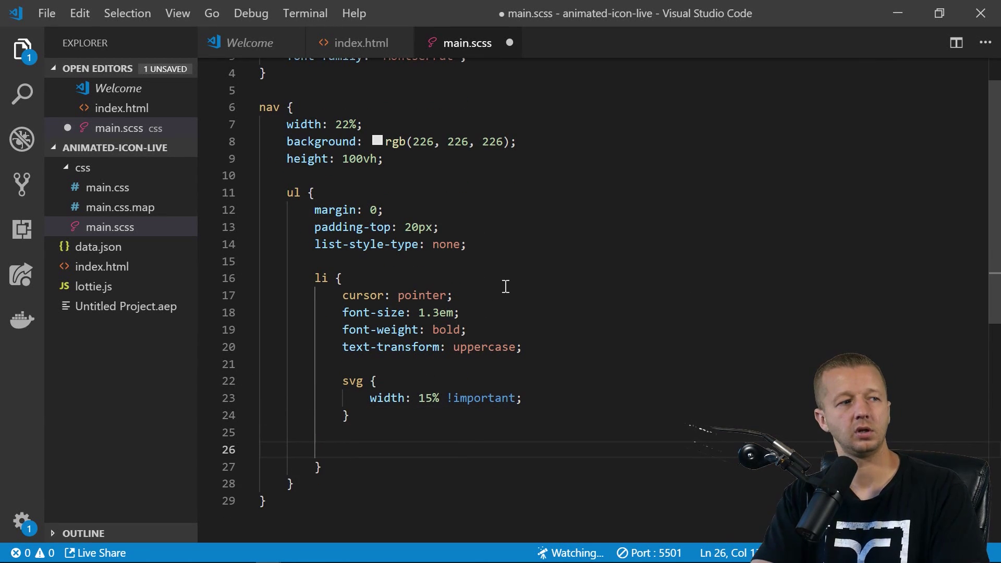
text(#search {)
key(Return)
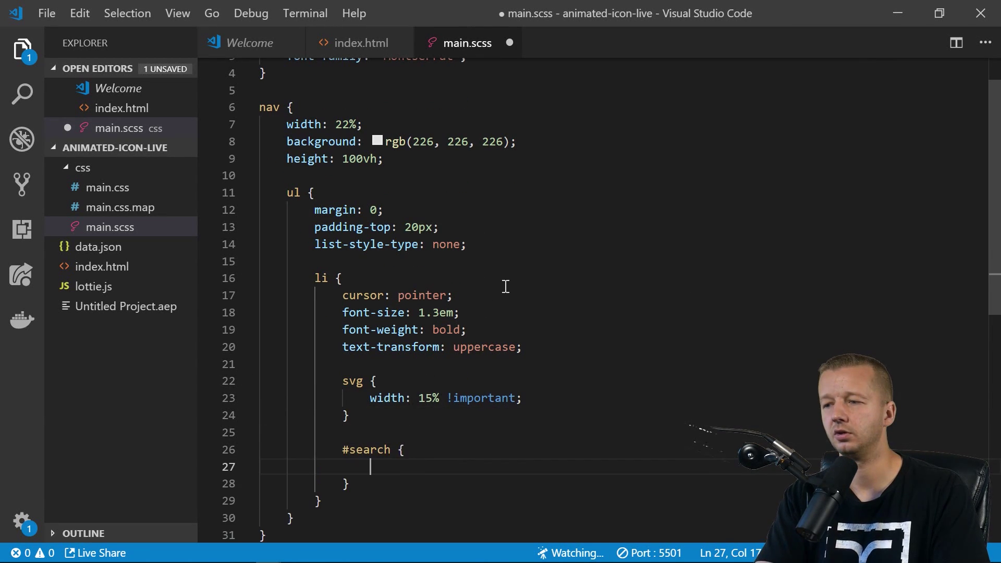
Add position: relative and top: 12px to the #search rule.
text(position: relativfe)
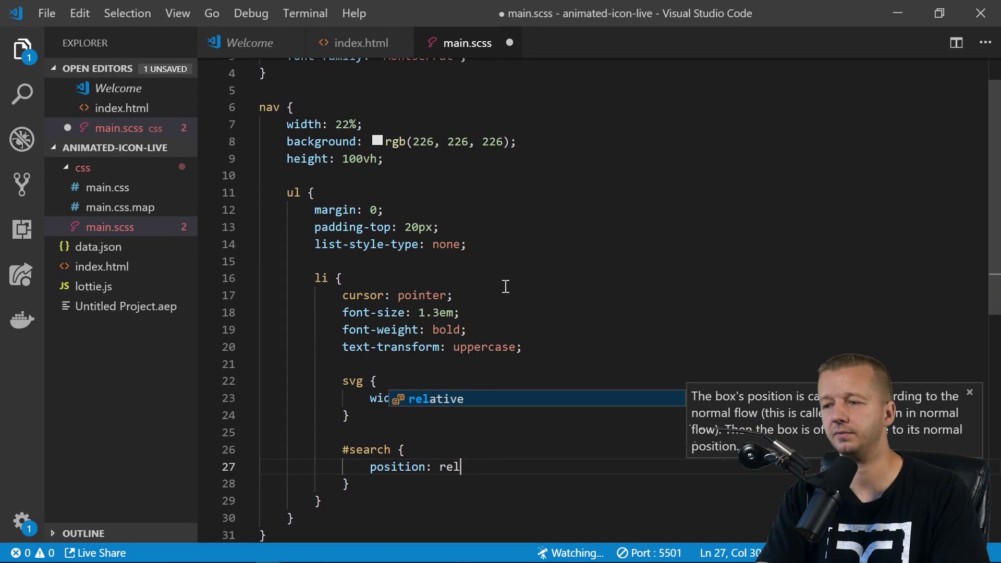
key(BackSpace)
key(BackSpace)
text(e)
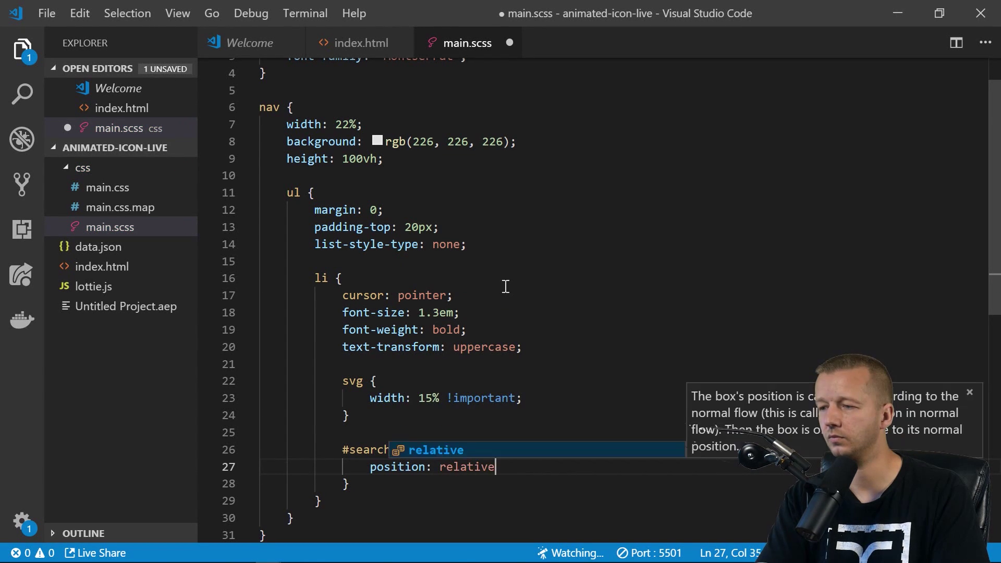
text(;)
key(Return)
text(top: 12px;)
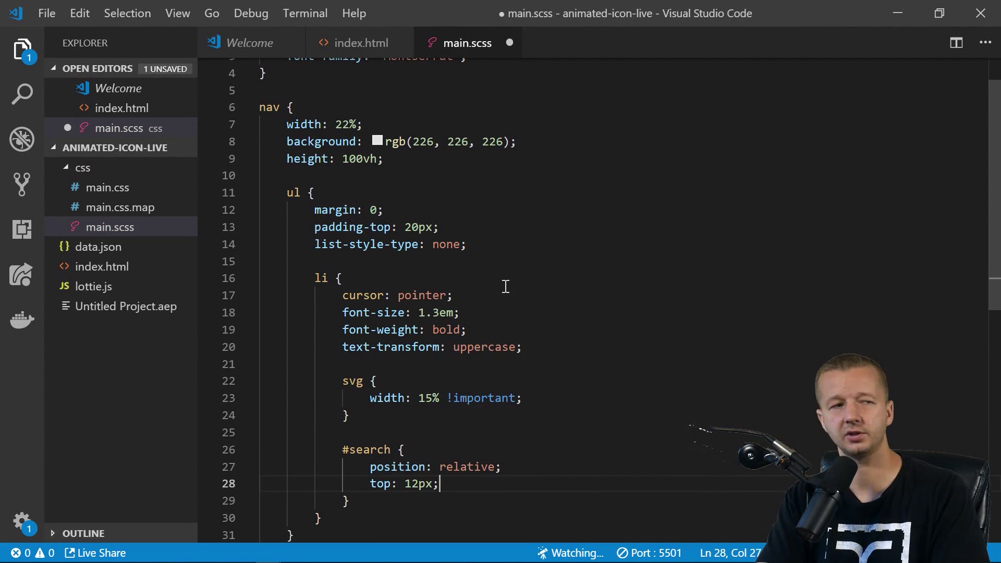
Add margin-right: 10px to the #search rule and save main.scss.
key(Return)
text(margin-rig)
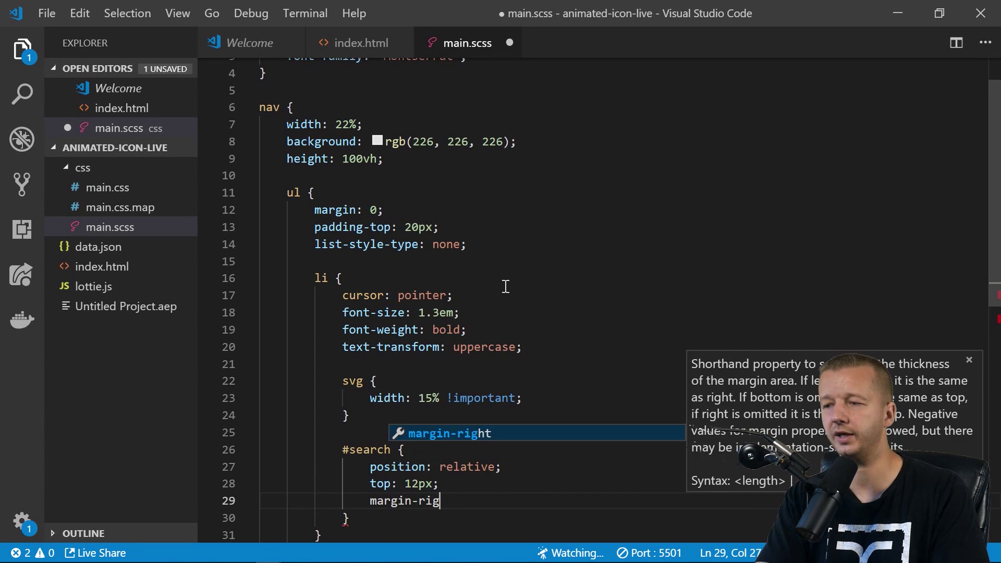
key(Return)
text(10px;)
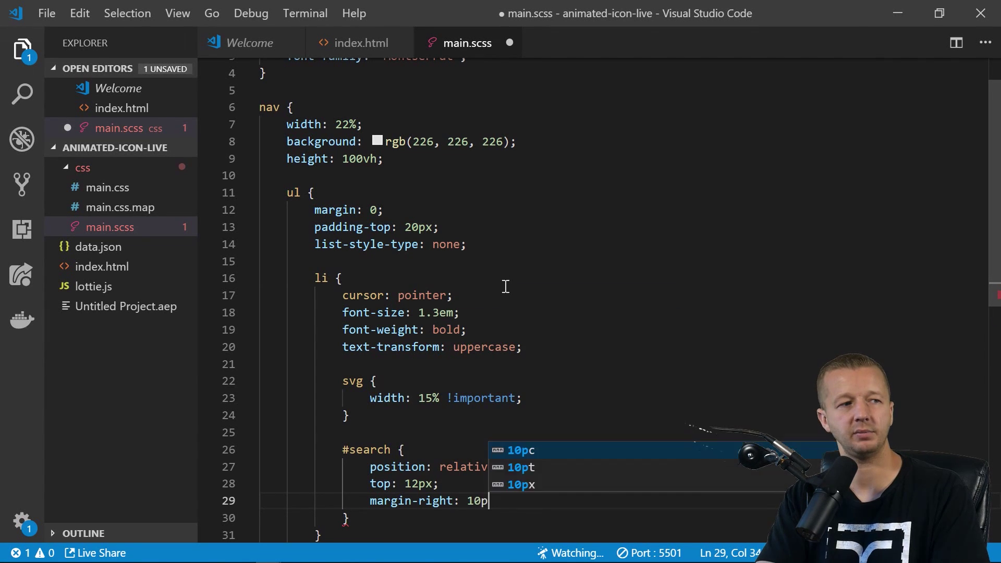
click(467, 371)
key(ctrl+s)
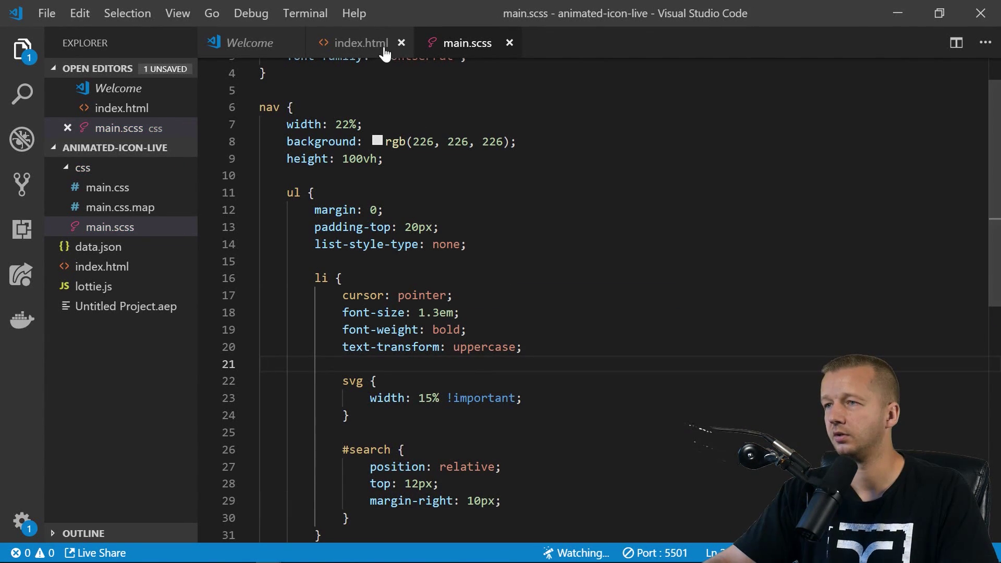
Open index.html in the editor and check the styled search item in the Chrome preview of the page.
click(384, 43)
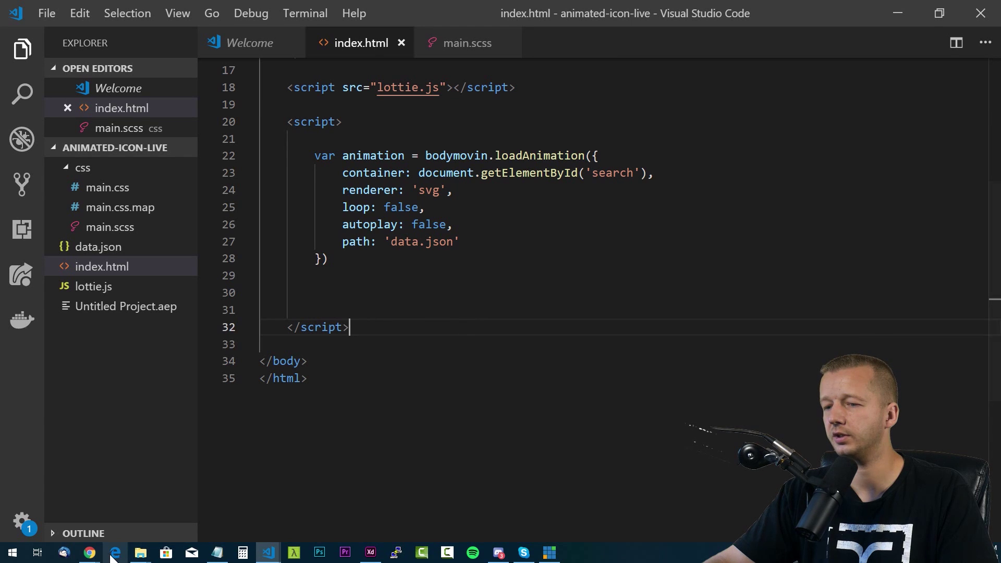
mouse_move(90, 553)
click(269, 506)
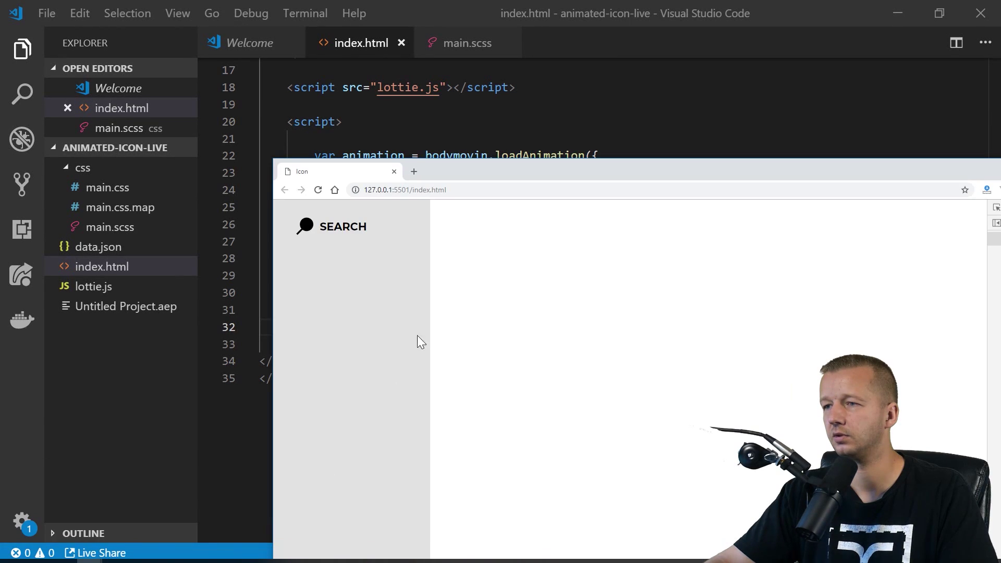
click(495, 132)
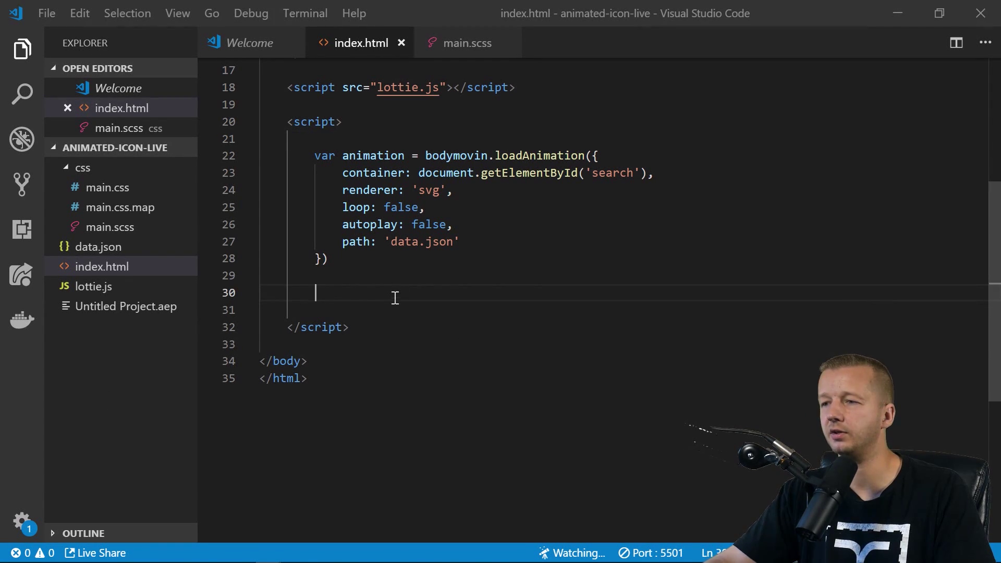
Below the loadAnimation call, assign document.getElementById('search') to btn.
text(btn )
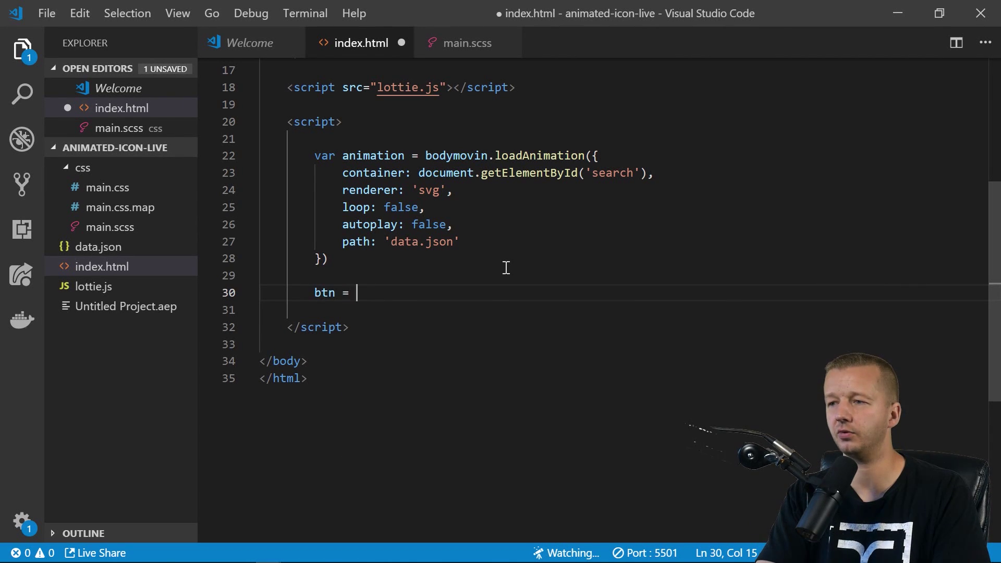
text(= document)
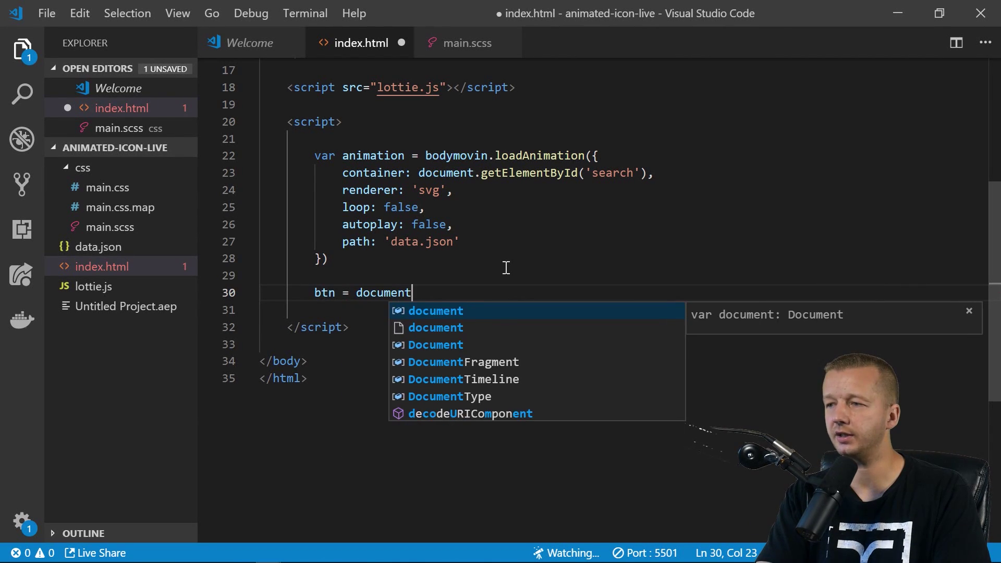
text(.getElem)
key(Tab)
text(()
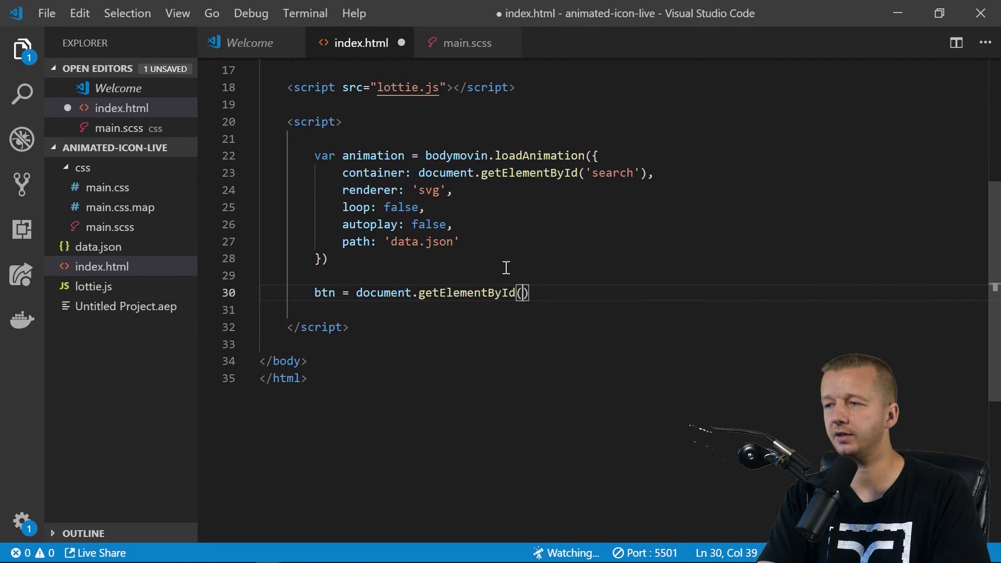
text('search'))
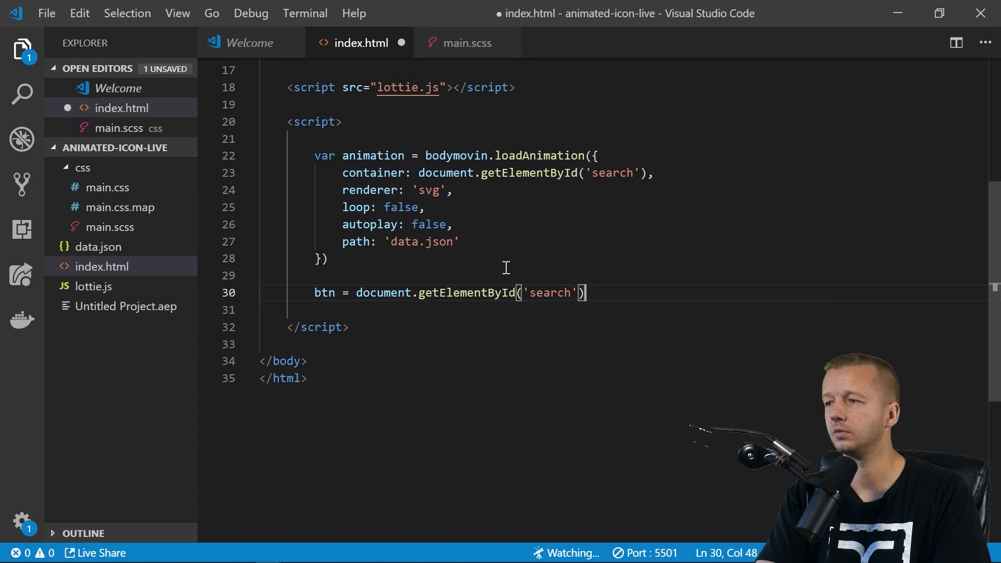
text(;)
Add a 'mouseenter' event listener with an empty callback function to btn, below its assignment.
key(Return)
key(Return)
text(btn.addEventListener)
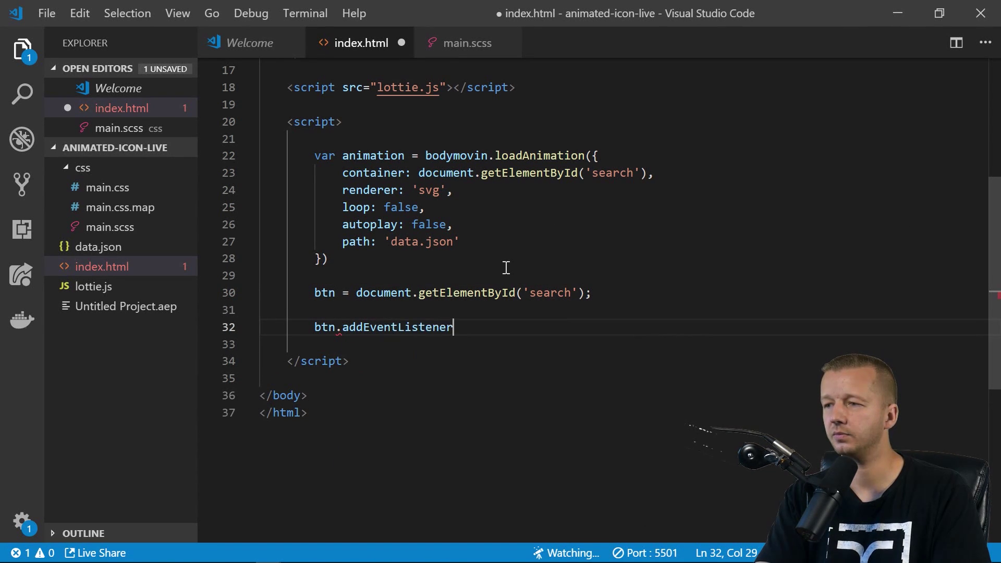
text((')
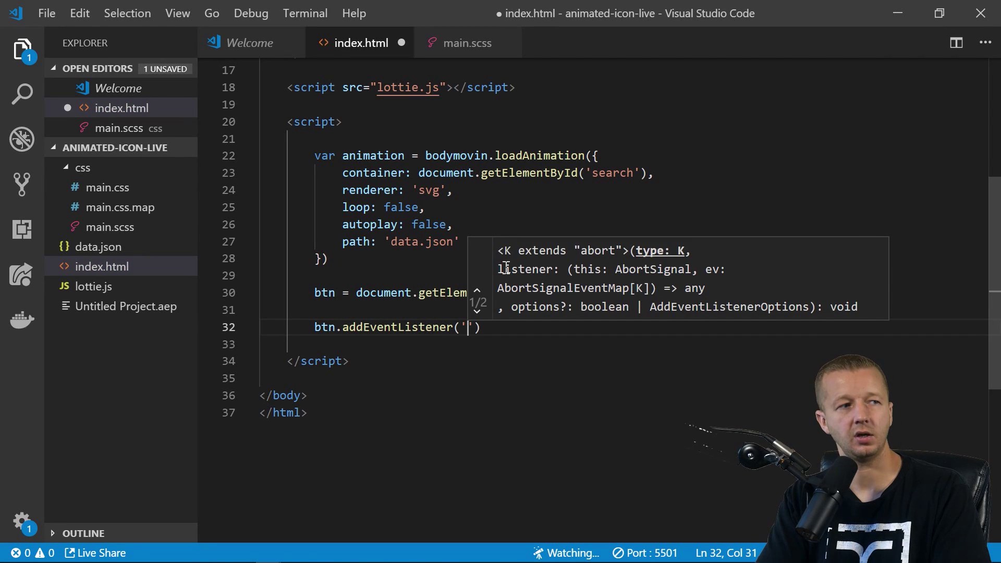
text(mouseenter)
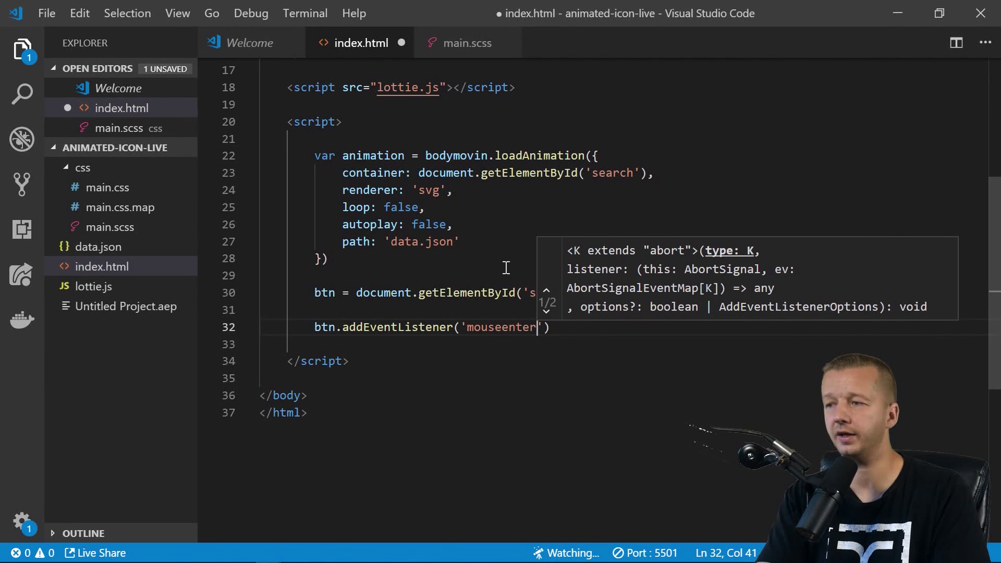
text(', func)
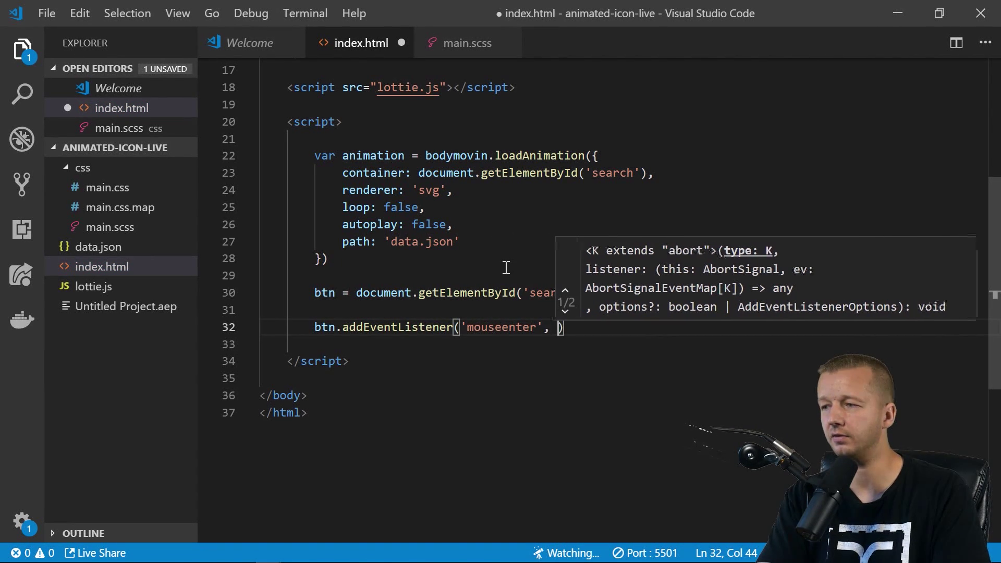
text(tion() {)
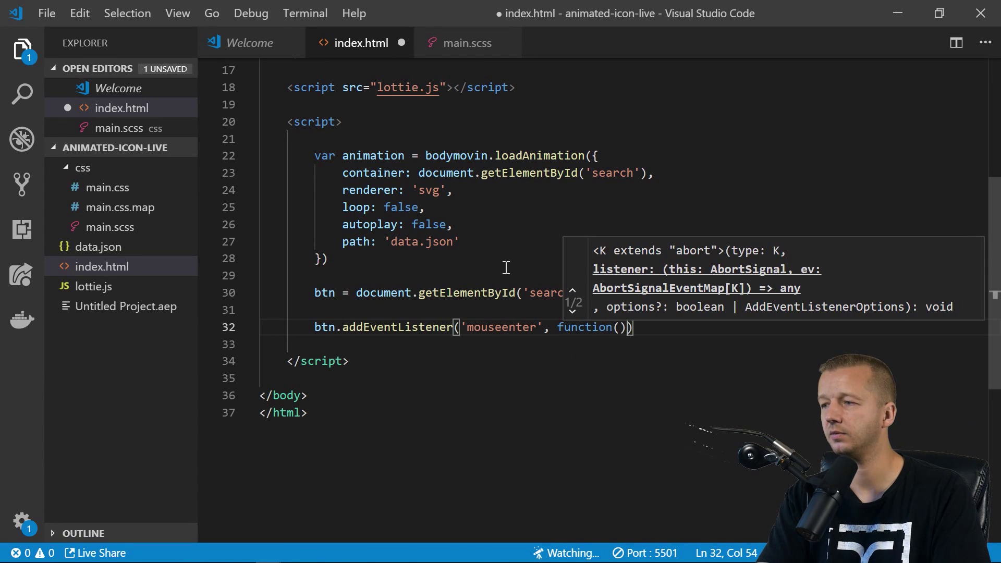
key(Return)
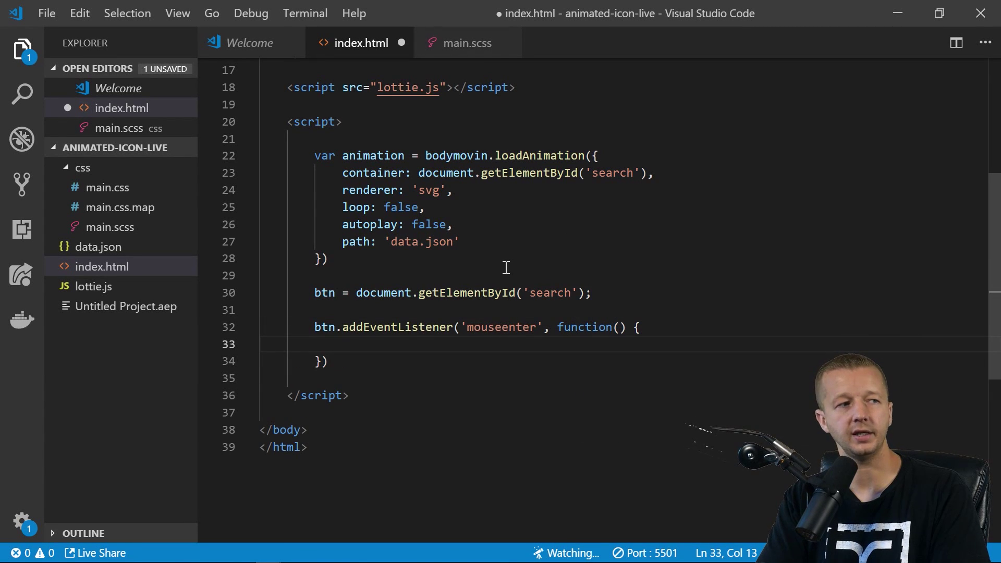
Call animation.play(); inside the mouseenter callback function.
text(animation)
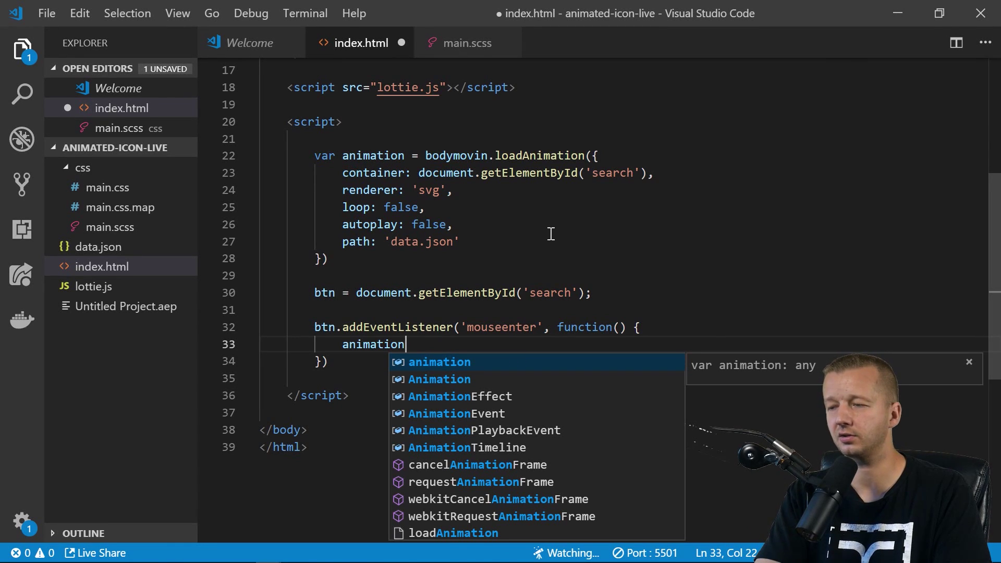
text(.play)
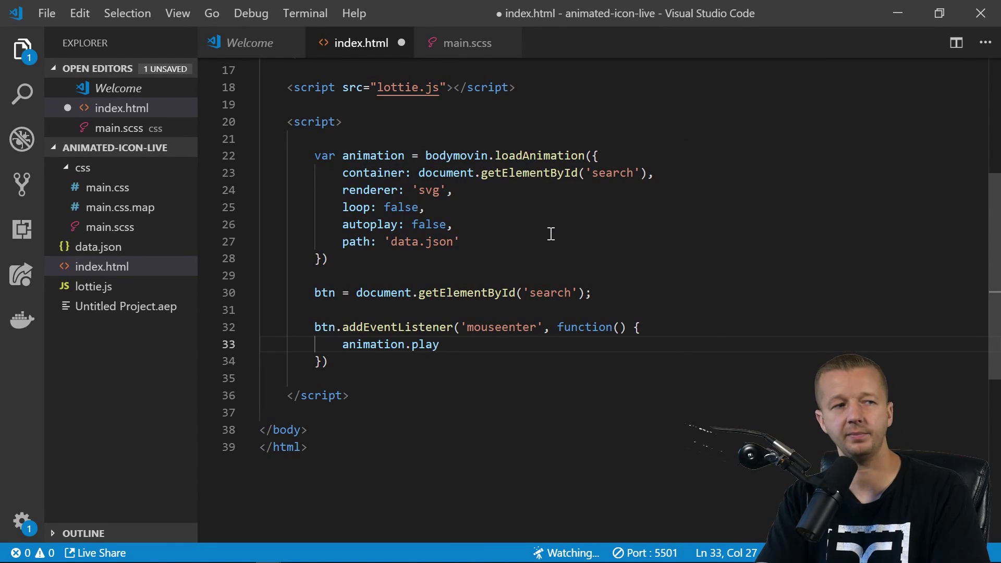
text(();)
click(509, 327)
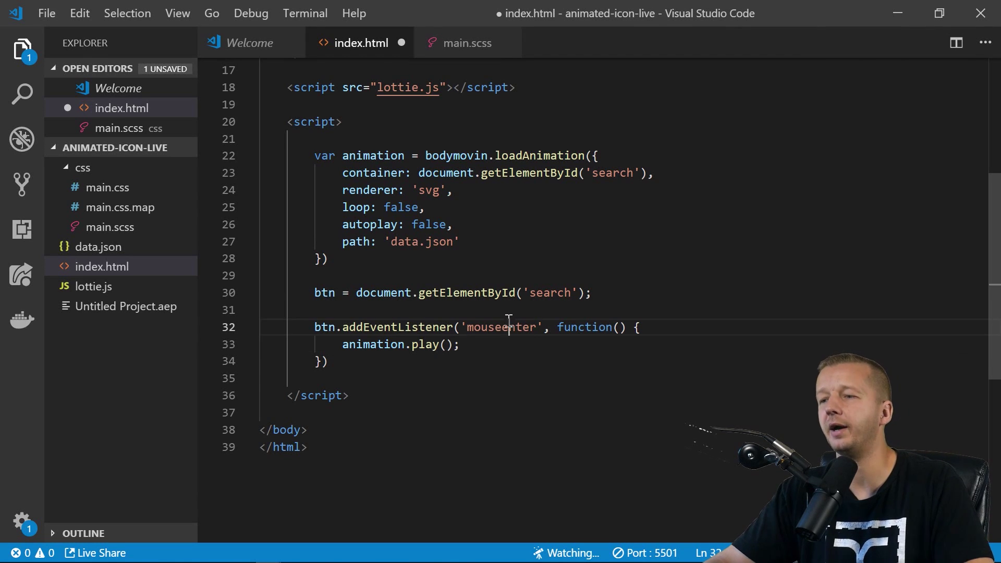
Save index.html and test the search icon's hover animation in the Chrome preview of the page.
key(ctrl+s)
mouse_move(92, 557)
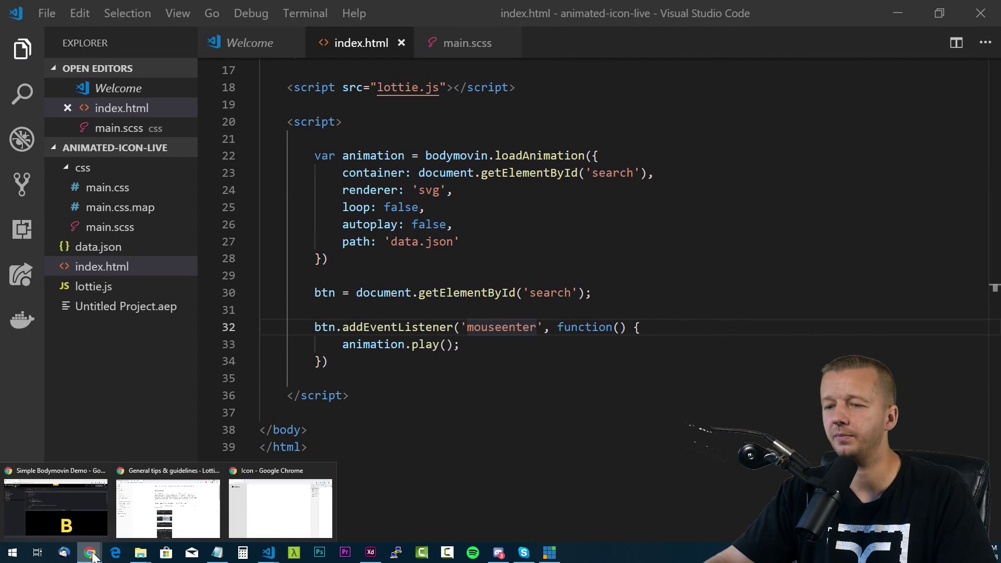
click(261, 504)
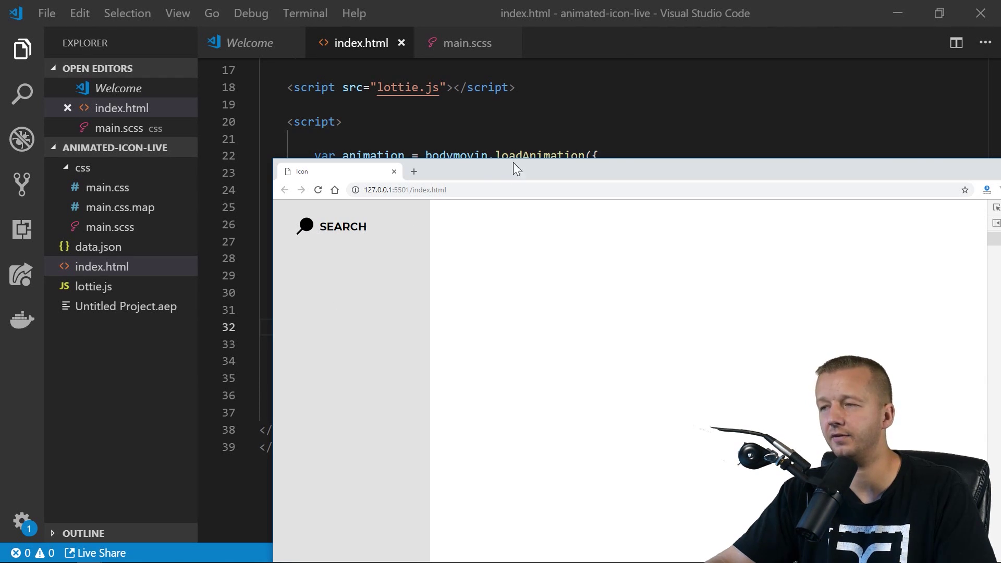
Back in Visual Studio Code, duplicate the whole 'mouseenter' event listener block below the original, separated by a blank line.
key(alt+Tab)
click(365, 361)
key(Return)
key(Return)
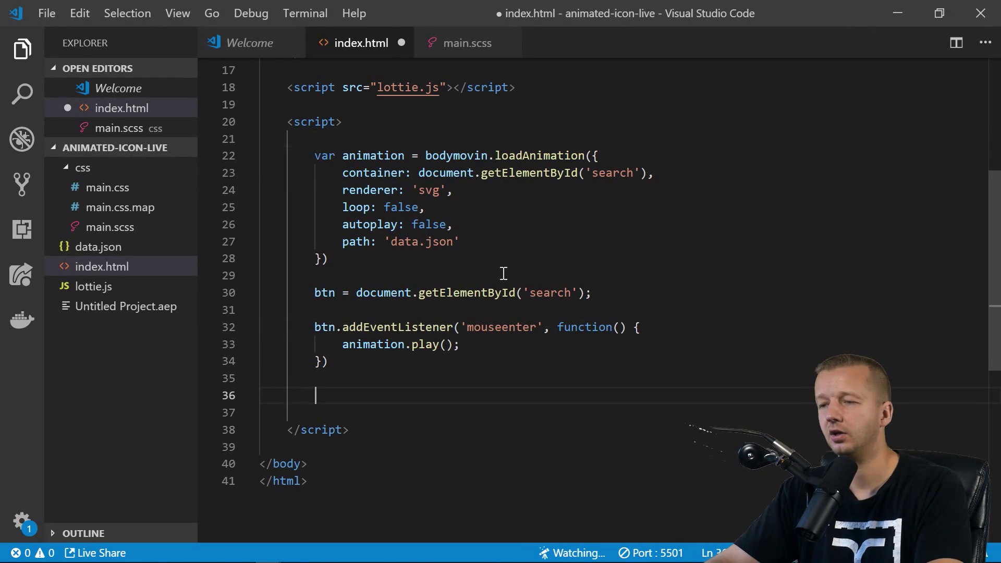
drag(329, 361, 316, 330)
key(ctrl+c)
click(336, 390)
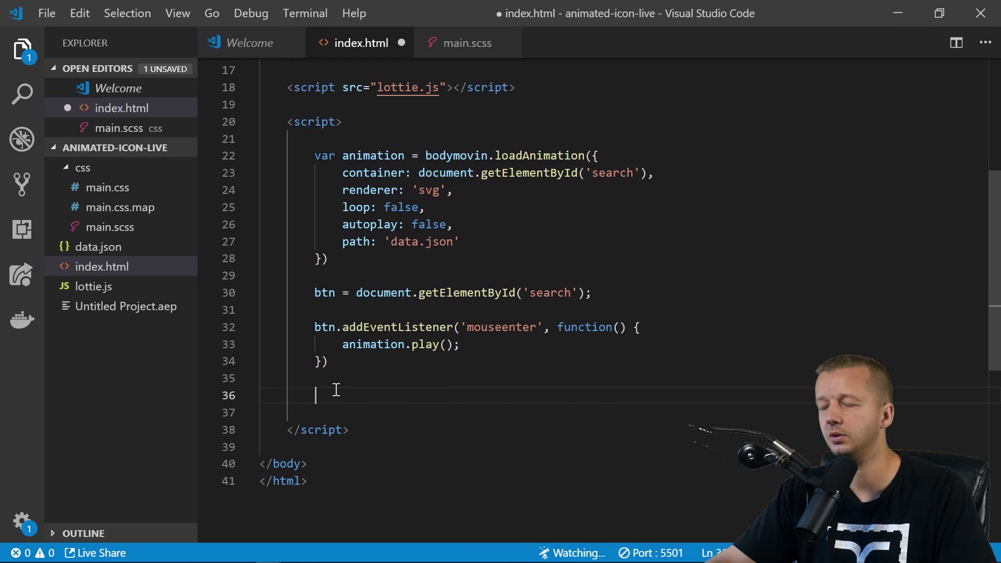
key(ctrl+v)
Change the copied listener's event to 'mouseleave' and its call to animation.stop(), and save index.html.
double_click(498, 399)
text(mouseleave)
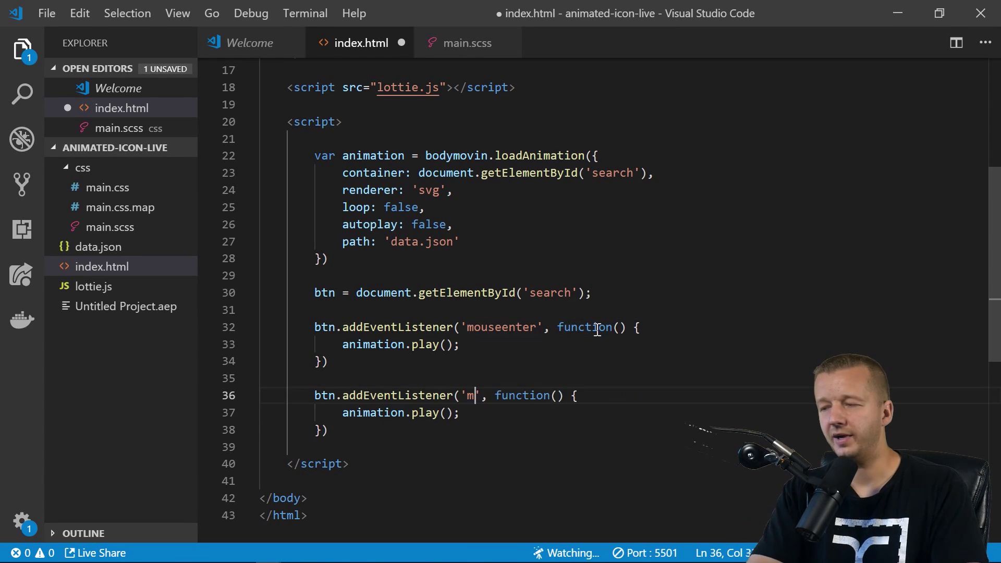
double_click(425, 413)
text(stop)
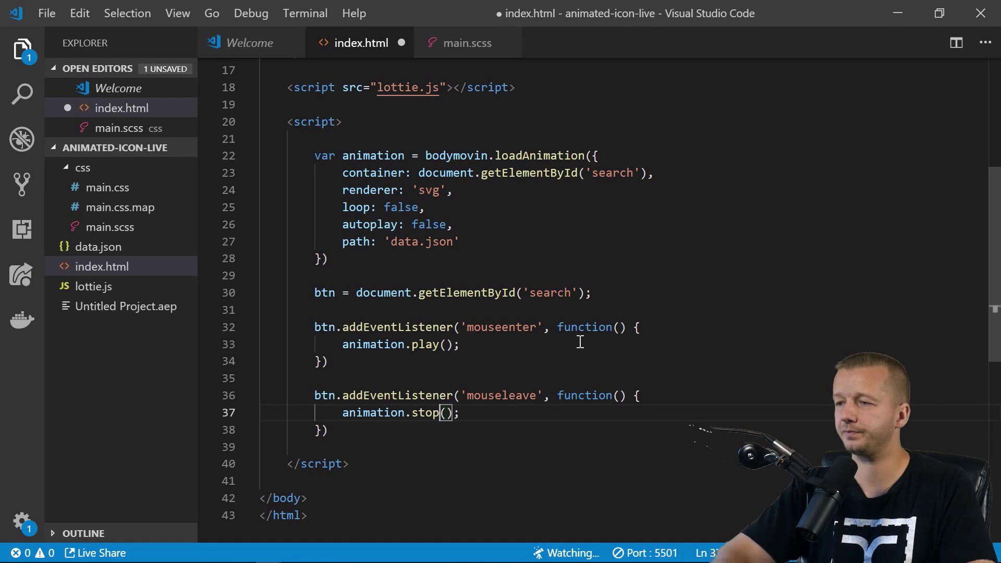
key(ctrl+s)
Switch to the Chrome preview and check how the search icon reacts to the pointer entering and leaving it.
mouse_move(222, 555)
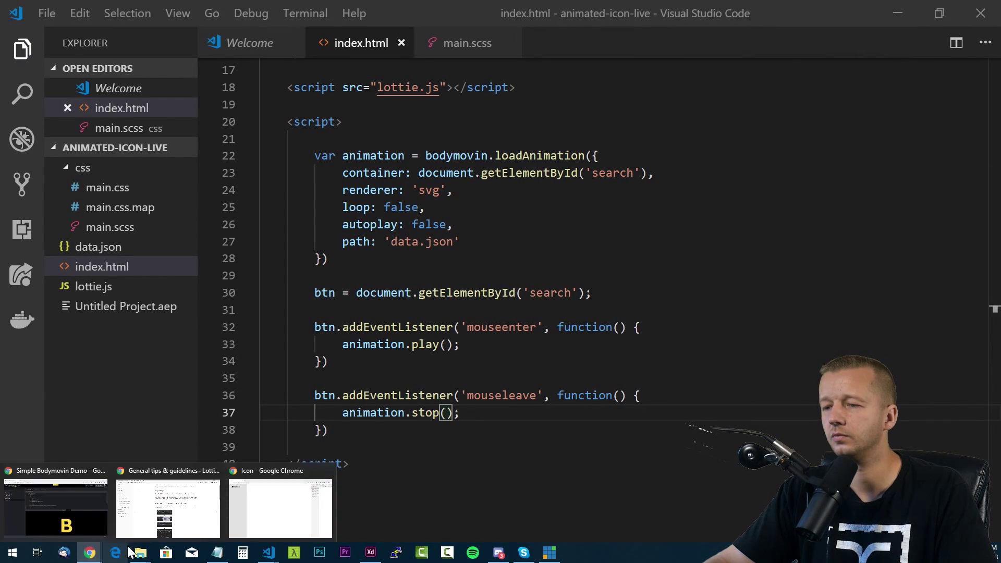
click(287, 504)
mouse_move(305, 232)
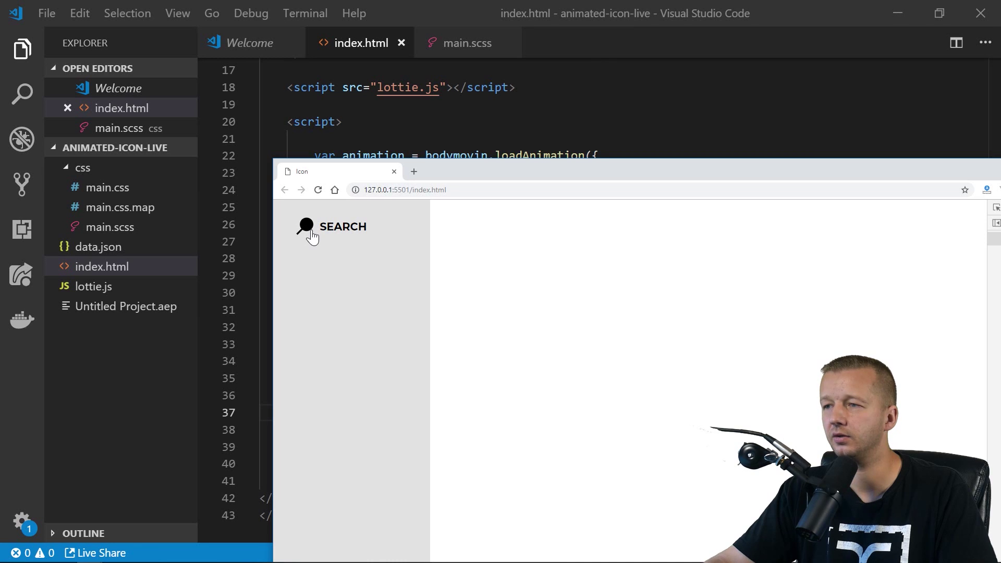
key(ctrl+plus)
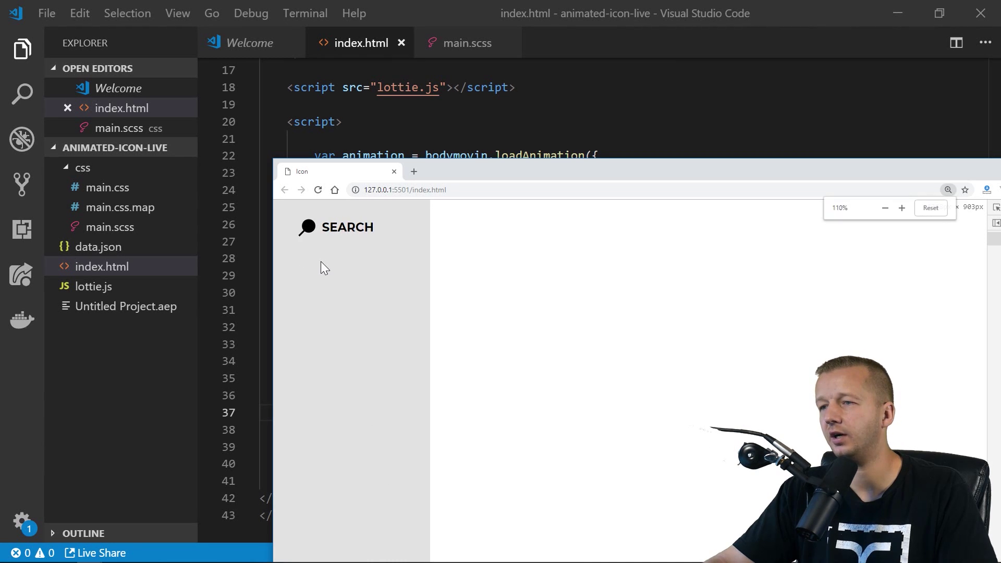